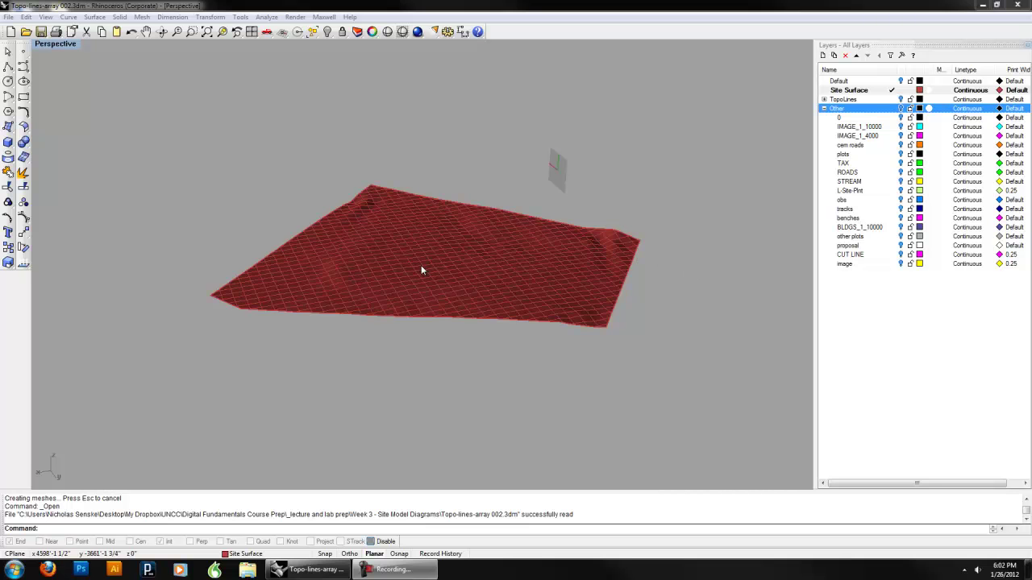
# Inspect the terrain surface up close and switch the viewport to the Top view
pyautogui.moveTo(400, 269); pyautogui.dragTo(452, 253, button='right')
pyautogui.scroll(5, 501, 245)
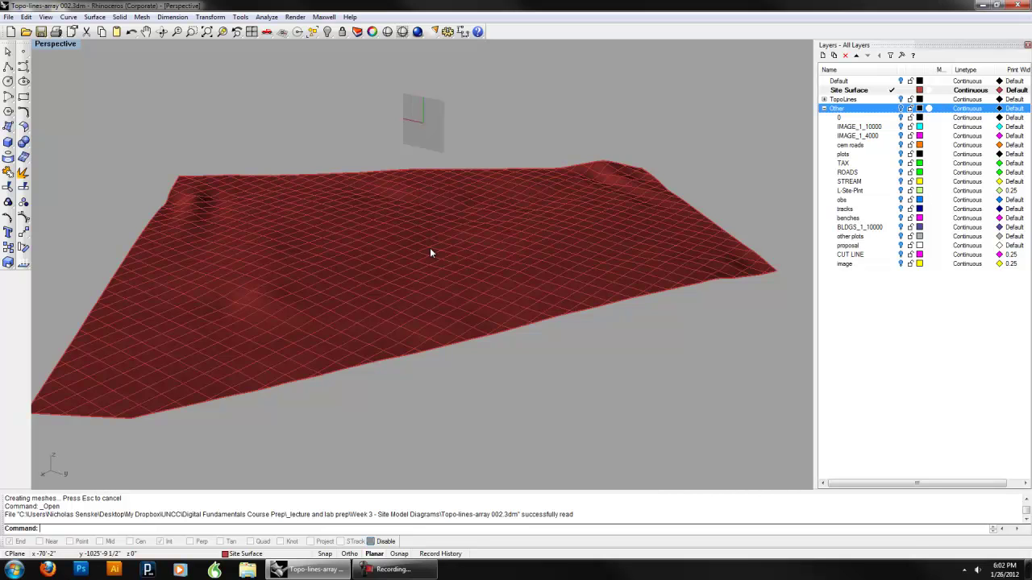
pyautogui.write('Top')
pyautogui.press('Return')
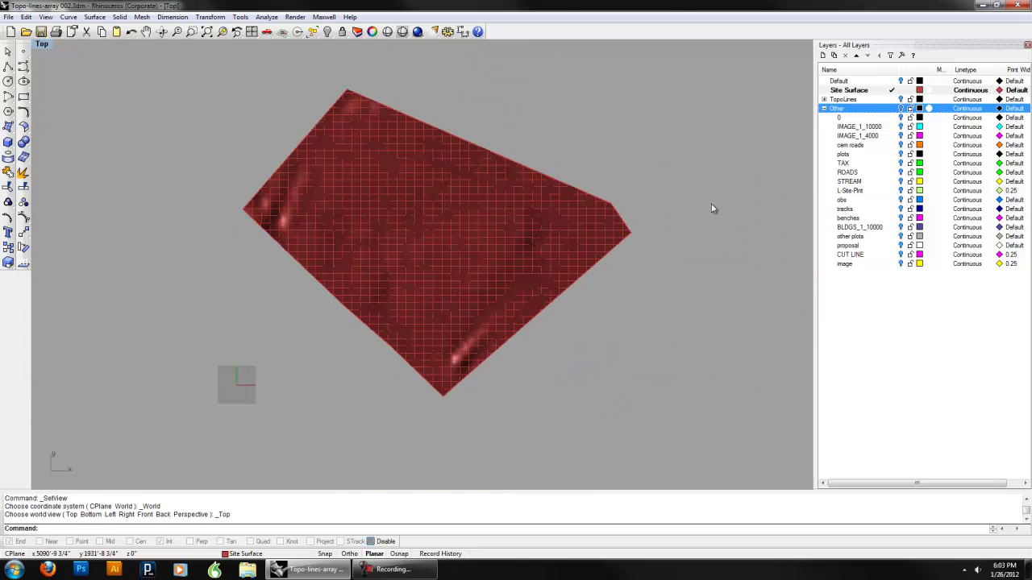
# Turn on the Other parent layer and its cem roads sublayer
pyautogui.click(903, 146)
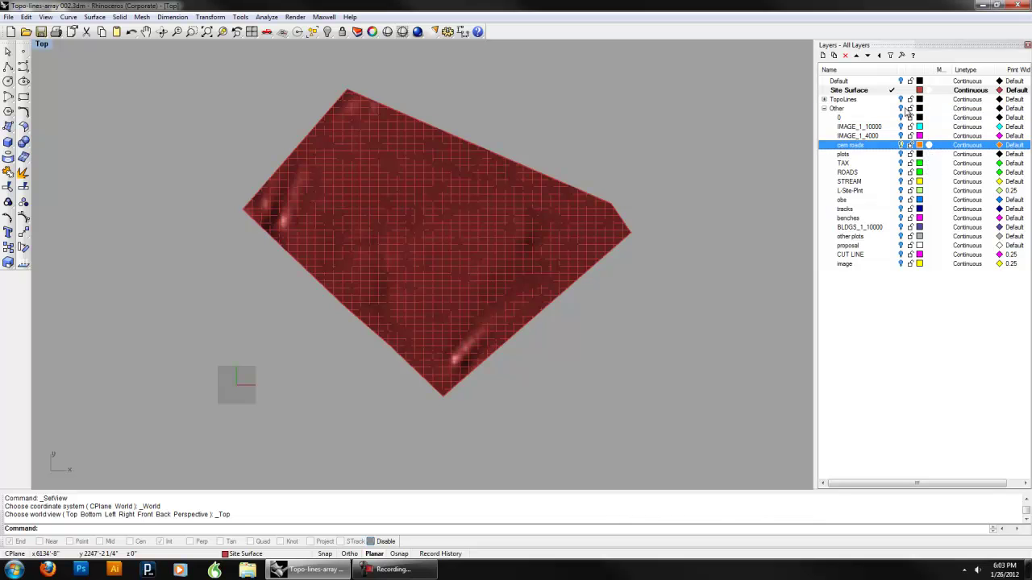
pyautogui.click(903, 108)
pyautogui.click(901, 147)
pyautogui.click(901, 145)
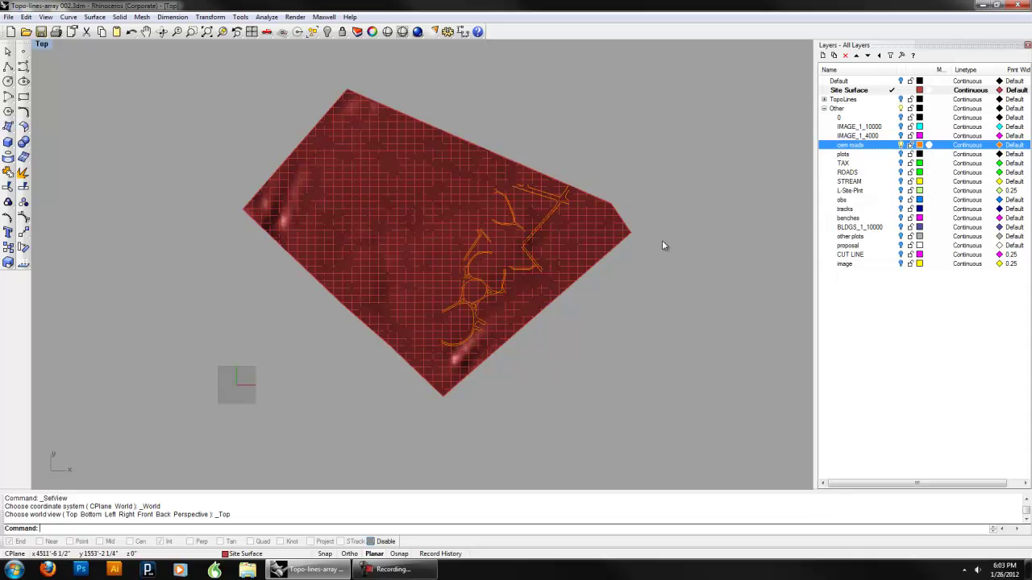
# Examine how the cem roads curves are laid out across the site surface to choose a section location
pyautogui.scroll(6, 666, 247)
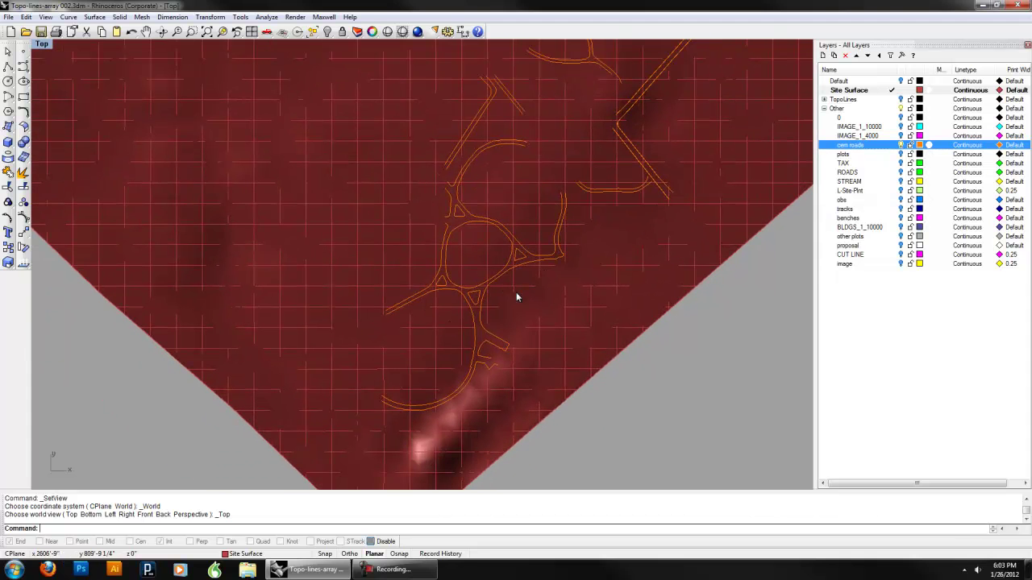
pyautogui.moveTo(623, 185); pyautogui.dragTo(525, 357, button='right')
pyautogui.moveTo(556, 268); pyautogui.dragTo(604, 228, button='right')
pyautogui.scroll(-2, 626, 195)
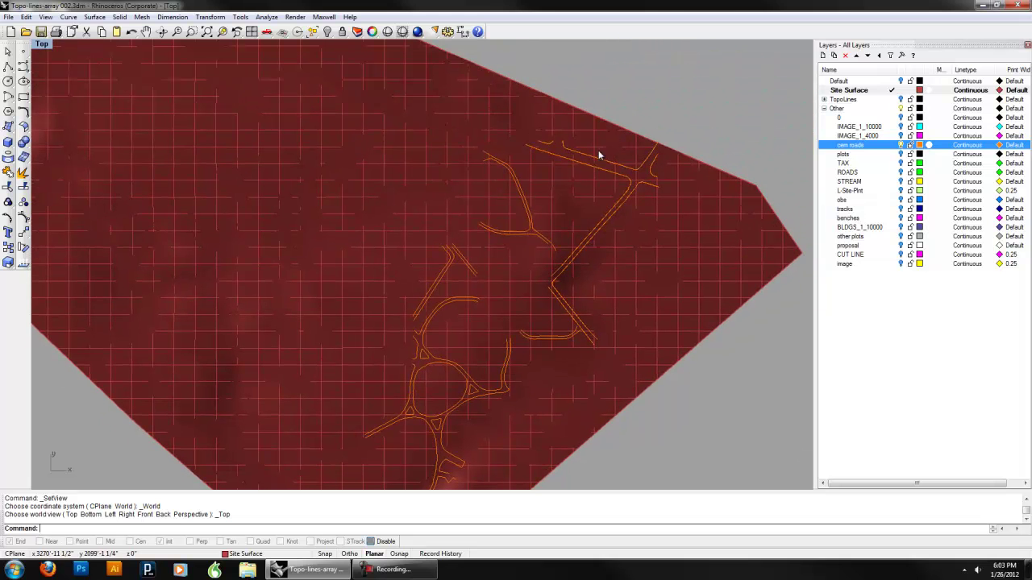
pyautogui.moveTo(596, 307); pyautogui.dragTo(612, 289, button='right')
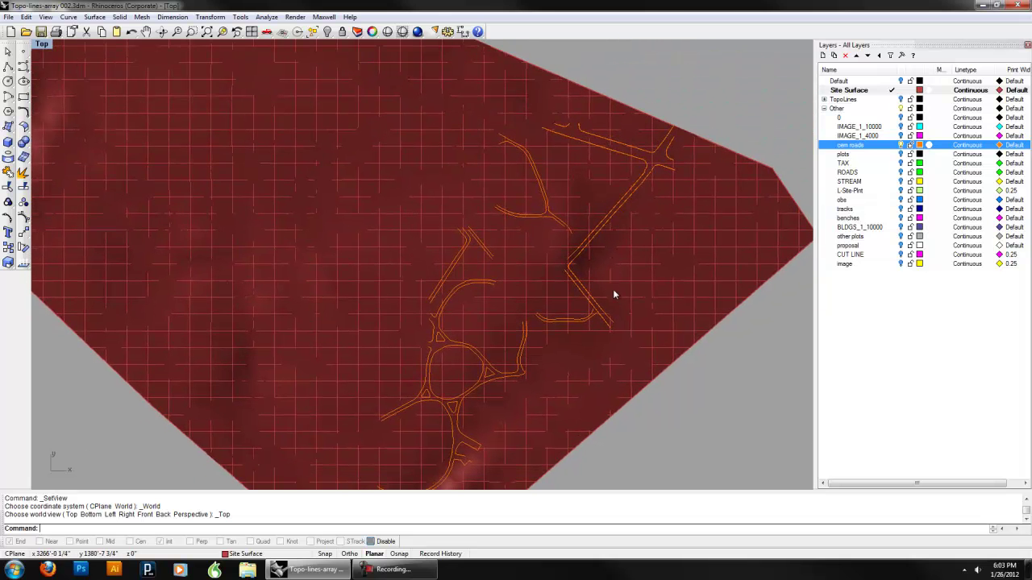
pyautogui.moveTo(552, 272); pyautogui.dragTo(563, 242, button='right')
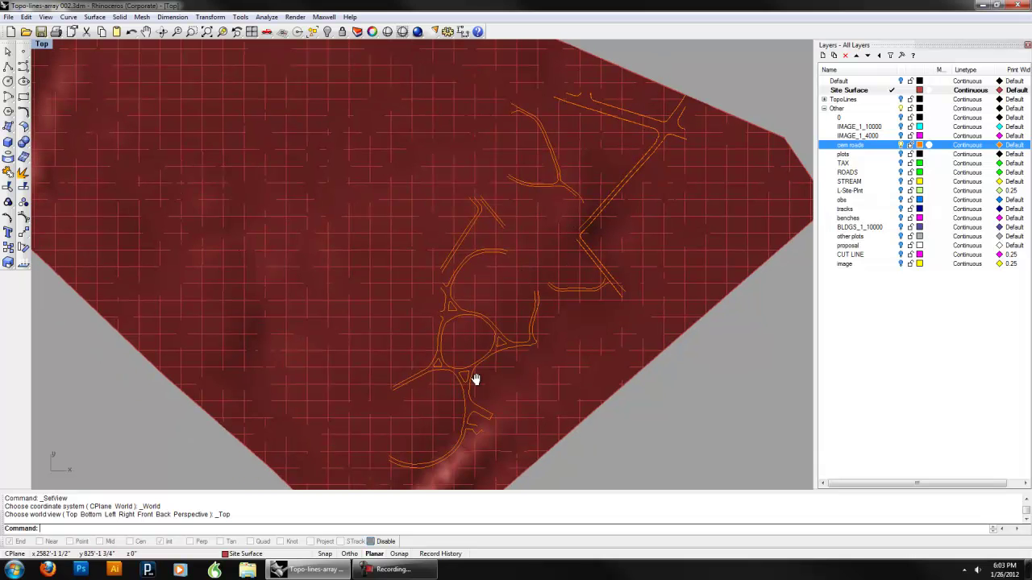
pyautogui.moveTo(477, 377); pyautogui.dragTo(484, 362, button='right')
pyautogui.scroll(-2, 488, 361)
pyautogui.moveTo(604, 333); pyautogui.dragTo(530, 356, button='right')
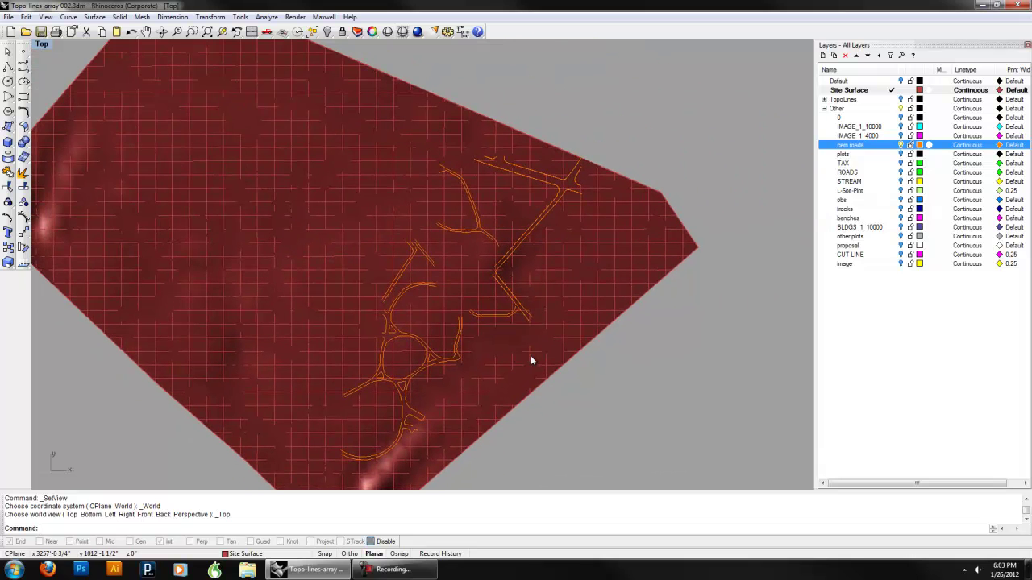
pyautogui.moveTo(545, 327); pyautogui.dragTo(549, 312, button='right')
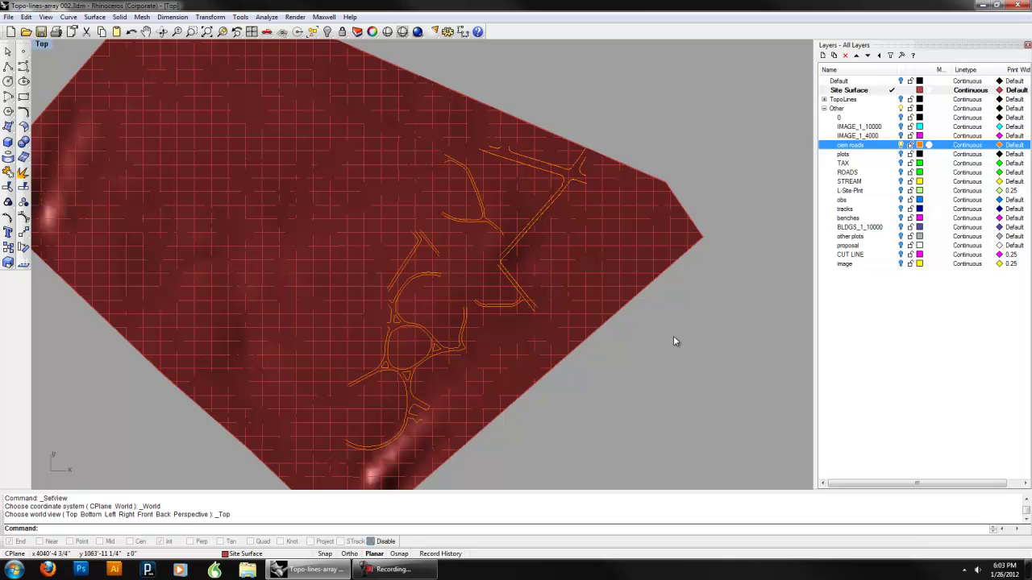
# Cut a diagonal section through the site surface with Section, from beyond the northeastern road to past the southwestern road loop
pyautogui.write('Sect')
pyautogui.press('Return')
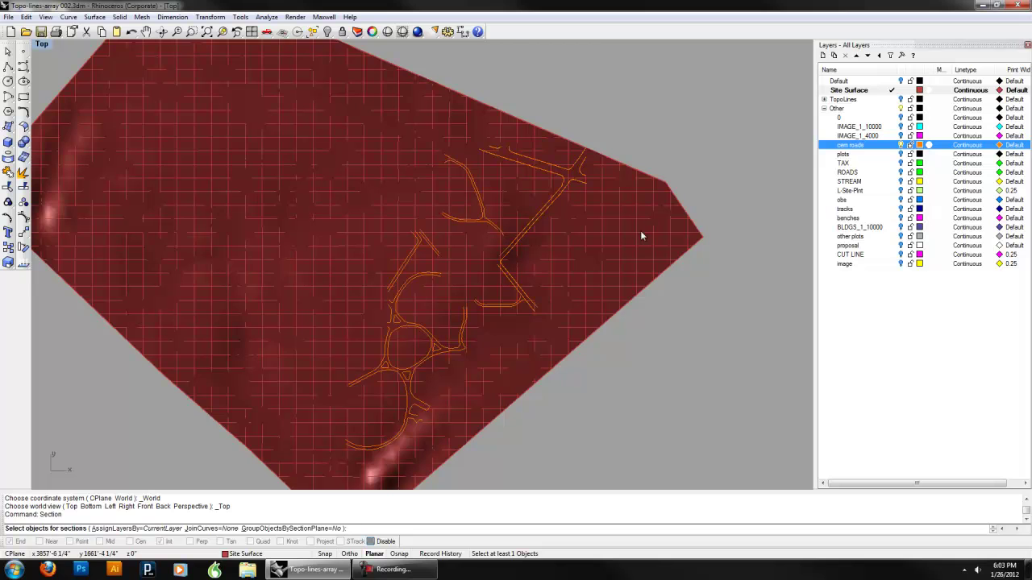
pyautogui.click(622, 219)
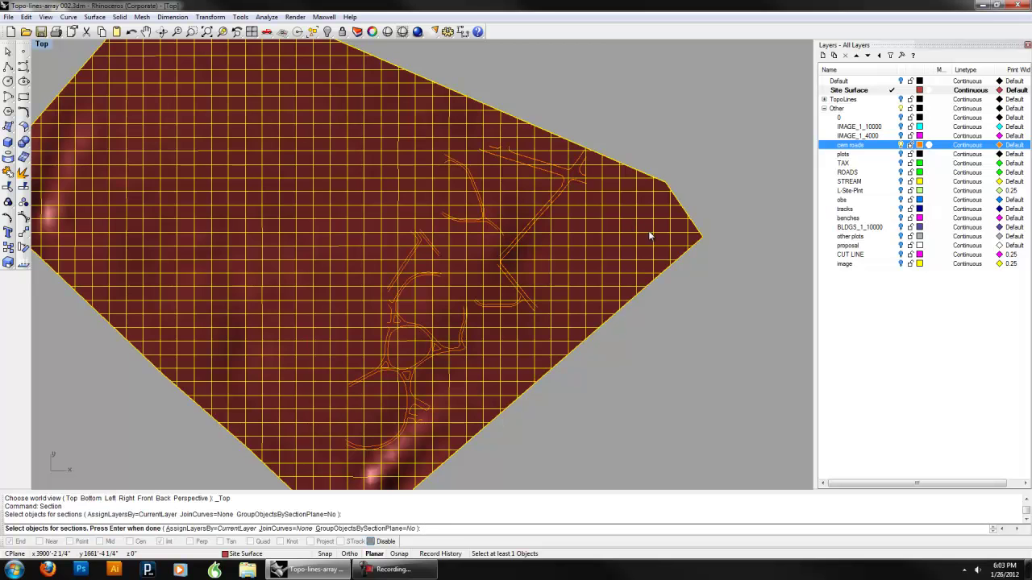
pyautogui.press('Return')
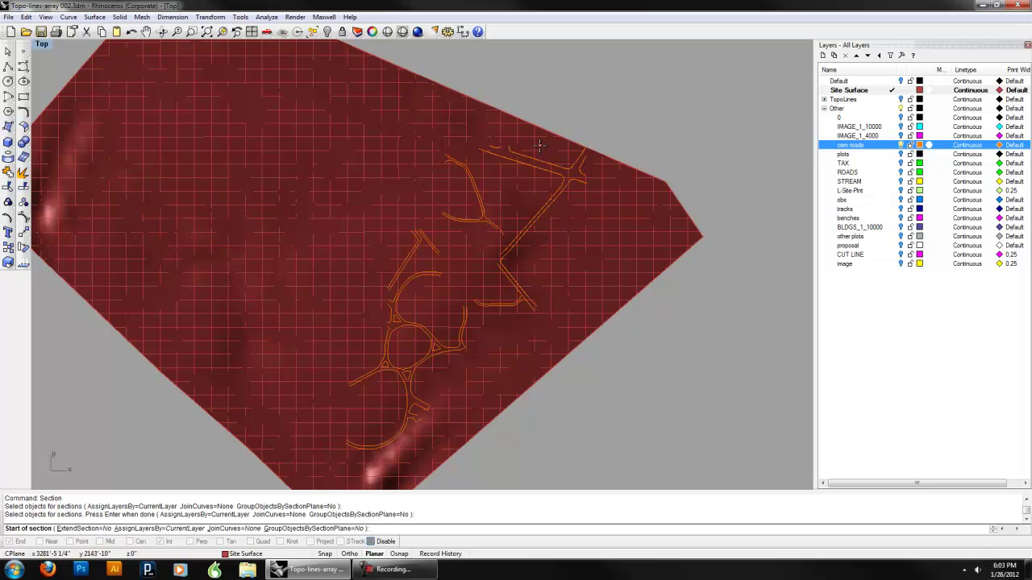
pyautogui.click(534, 143)
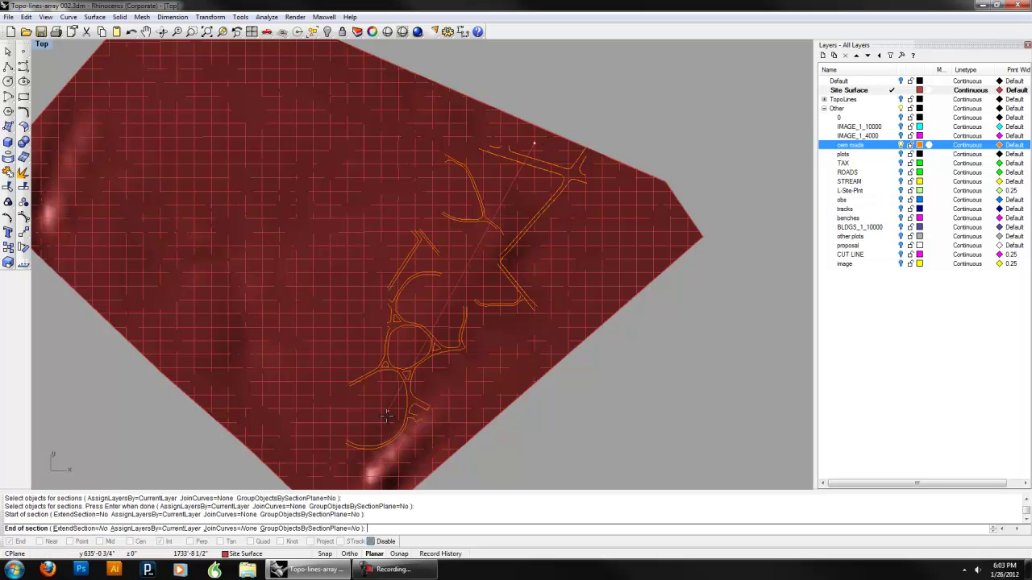
pyautogui.click(333, 478)
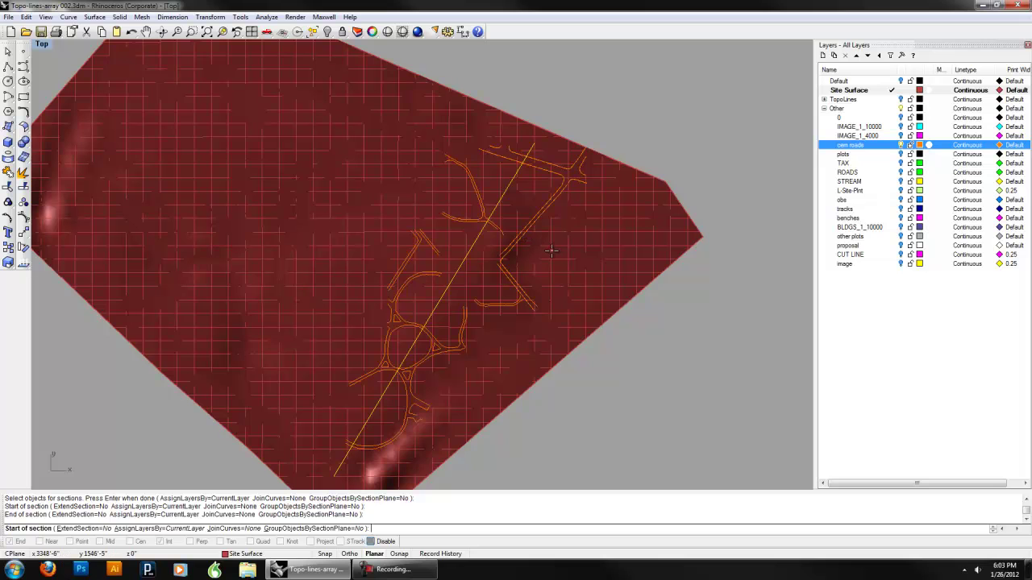
pyautogui.press('Escape')
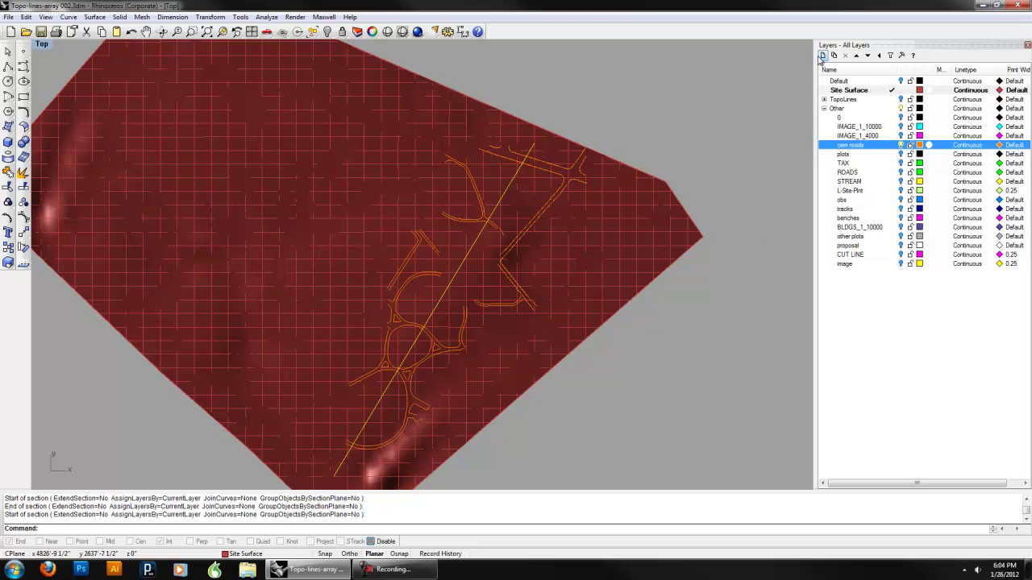
# Create a layer named Sections and move it out of the Other group to the top level below Site Surface
pyautogui.click(822, 56)
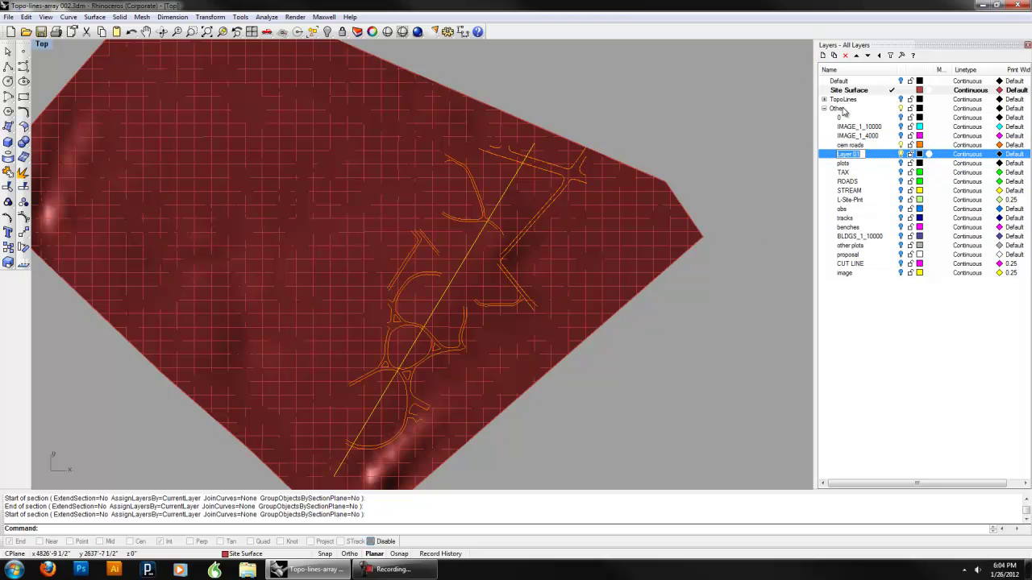
pyautogui.write('Sections')
pyautogui.press('Return')
pyautogui.click(857, 56)
pyautogui.click(858, 56)
pyautogui.click(857, 55)
pyautogui.click(858, 56)
pyautogui.click(860, 56)
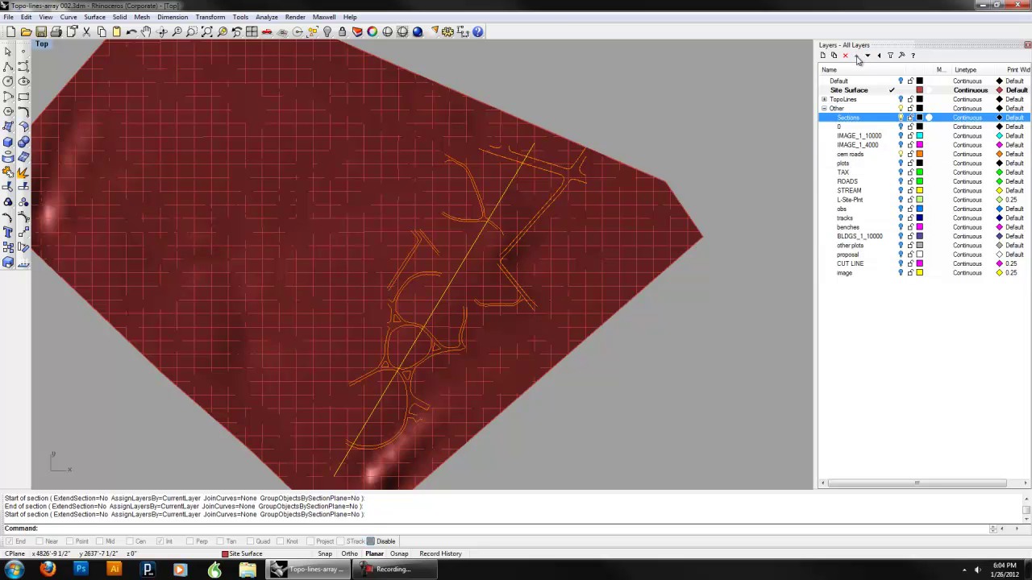
pyautogui.moveTo(850, 119); pyautogui.dragTo(849, 92)
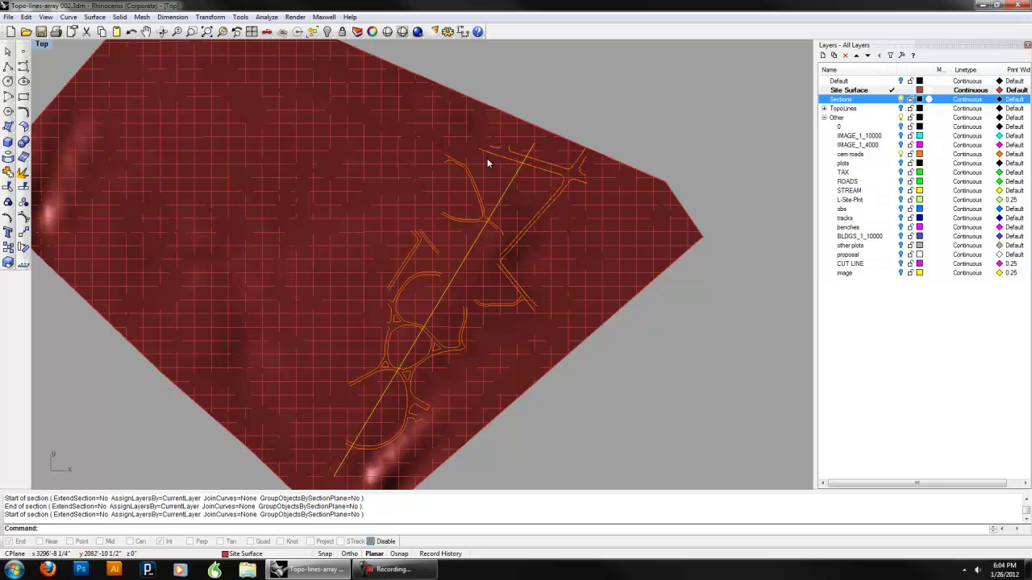
pyautogui.write('R')
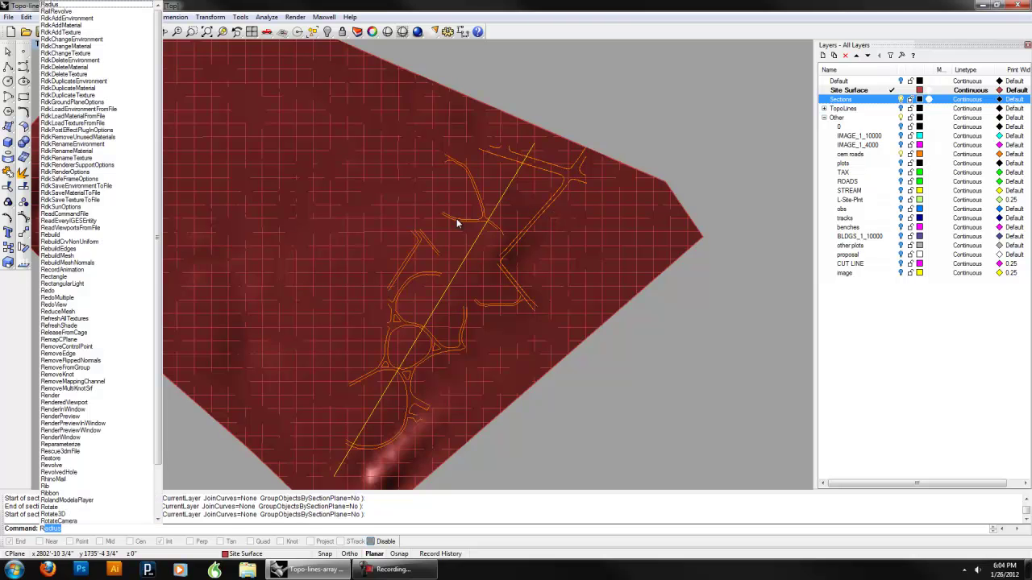
pyautogui.press('Escape')
pyautogui.press('Escape')
# Show the object properties and assign the diagonal section curve to the Sections layer
pyautogui.press('F3')
pyautogui.click(435, 174)
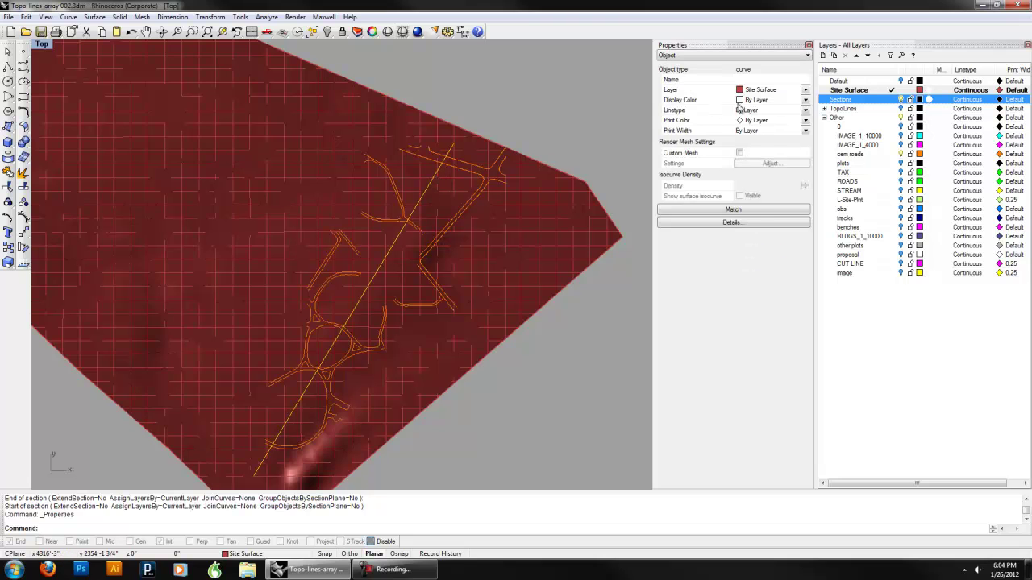
pyautogui.click(763, 92)
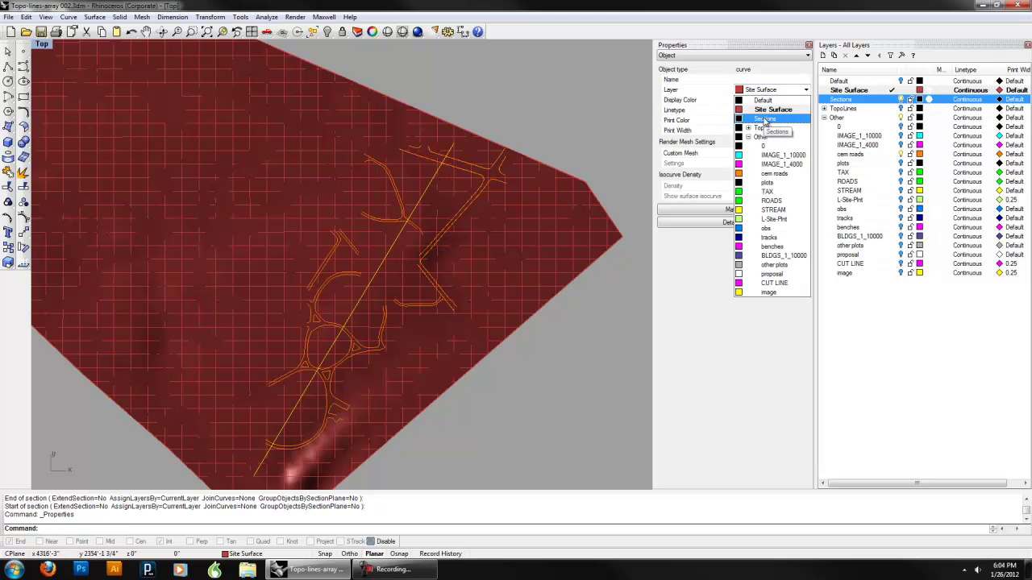
pyautogui.click(764, 119)
pyautogui.press('Escape')
# Hide the site surface and examine the section curve's terrain profile against the roads in the Perspective view
pyautogui.click(544, 242)
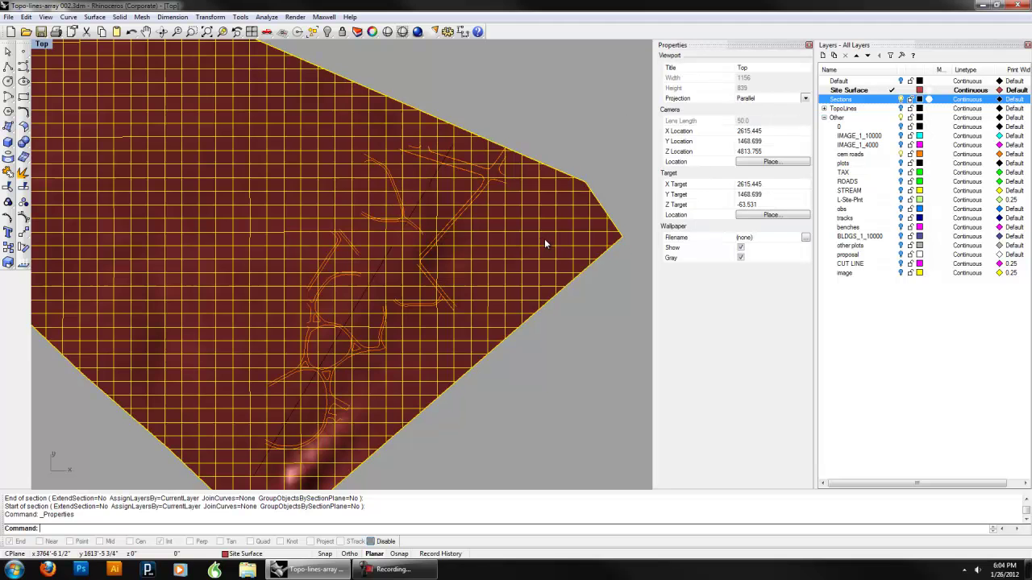
pyautogui.hotkey('ctrl', 'h')
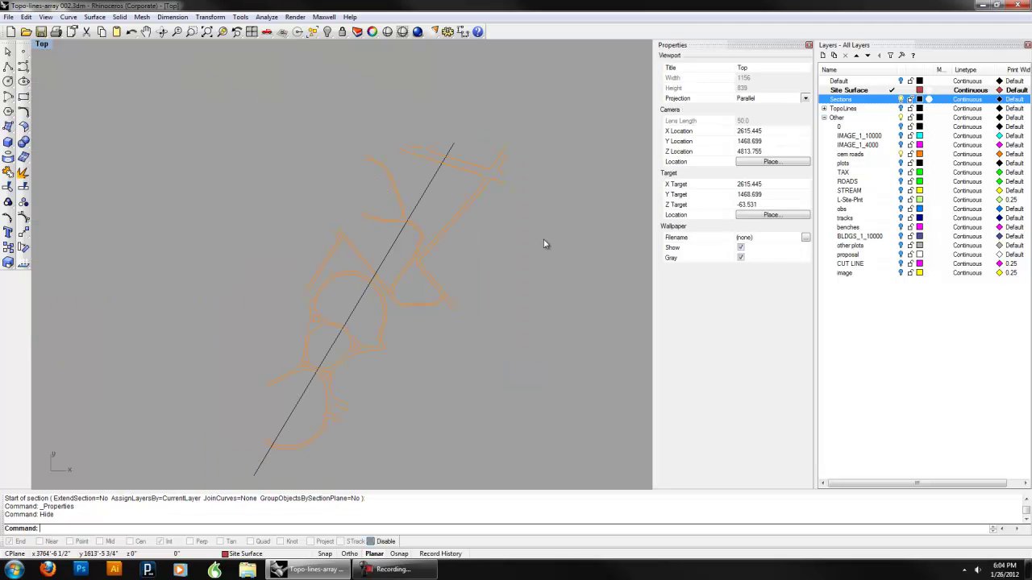
pyautogui.click(42, 44)
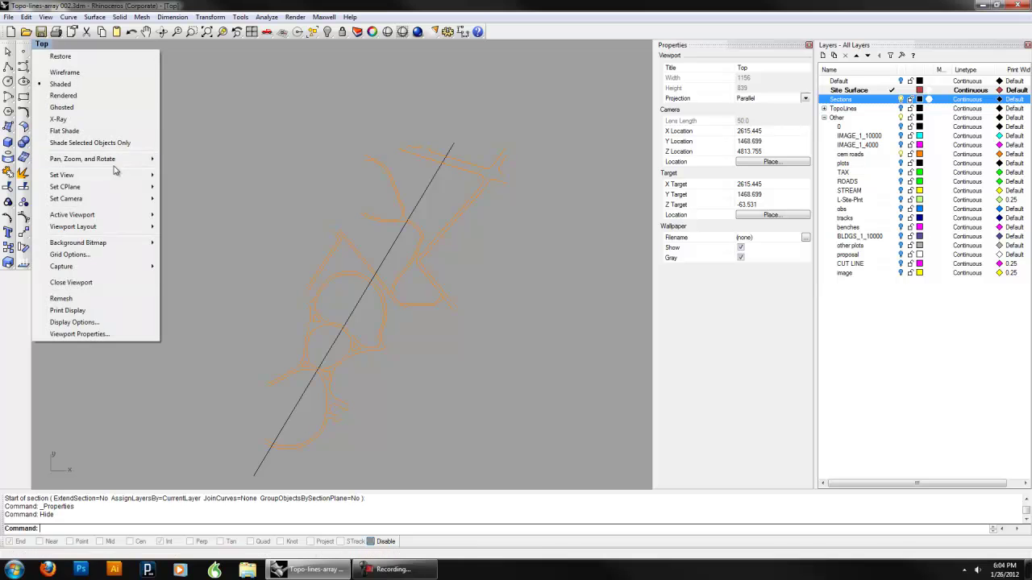
pyautogui.moveTo(117, 175)
pyautogui.click(193, 263)
pyautogui.moveTo(398, 290); pyautogui.dragTo(601, 270, button='right')
pyautogui.moveTo(384, 237); pyautogui.dragTo(531, 355, button='right')
pyautogui.moveTo(340, 298); pyautogui.dragTo(519, 250, button='right')
pyautogui.moveTo(314, 251)
pyautogui.mouseDown(button='right')
pyautogui.moveTo(419, 302)
pyautogui.moveTo(307, 299)
pyautogui.moveTo(489, 272)
pyautogui.moveTo(305, 265)
pyautogui.mouseUp(button='right')
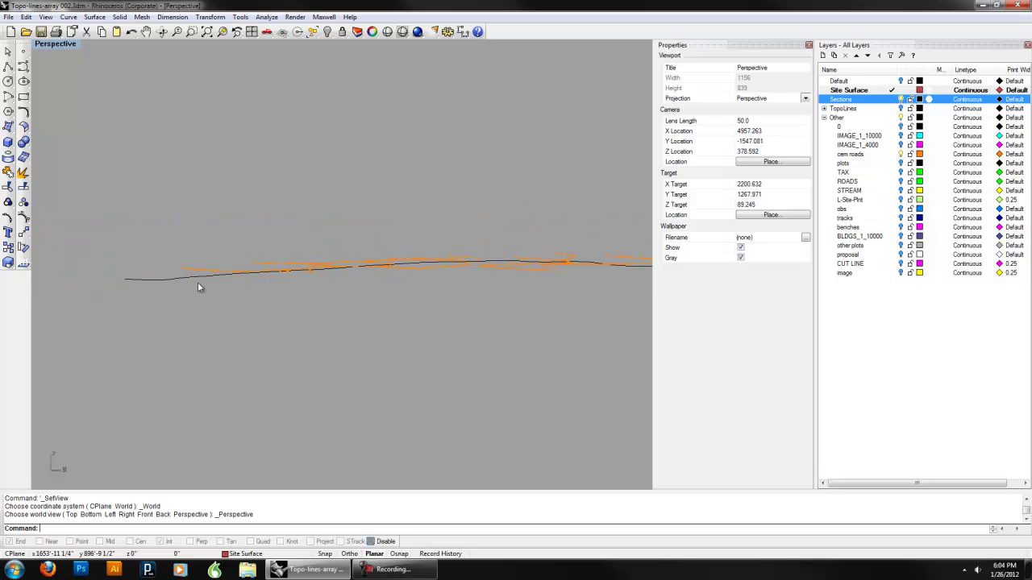
pyautogui.moveTo(220, 300); pyautogui.dragTo(320, 344, button='right')
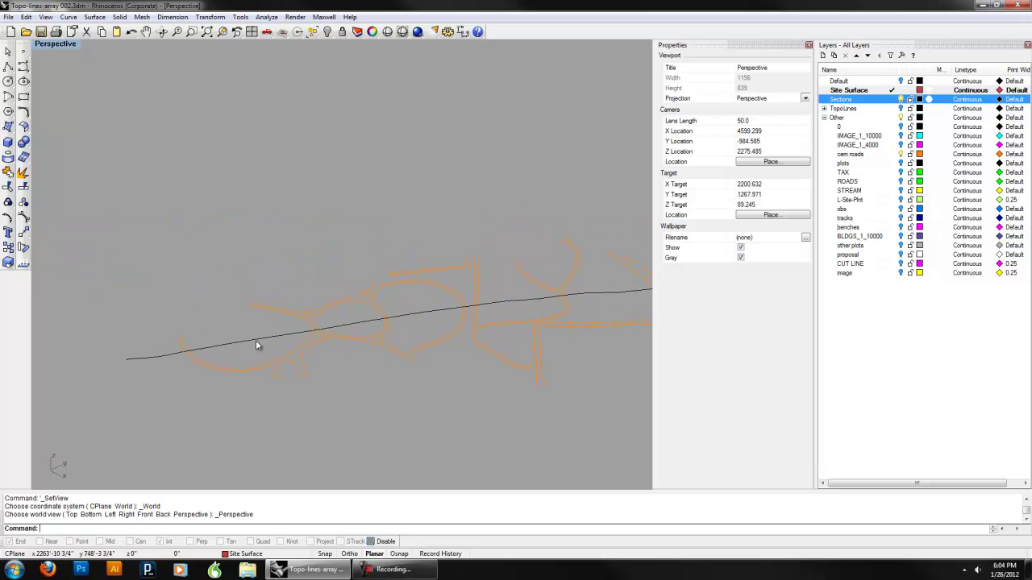
pyautogui.moveTo(155, 365); pyautogui.dragTo(394, 312, button='right')
# Return to the Top view and start Adobe Illustrator in the background
pyautogui.hotkey('ctrl', 'F1')
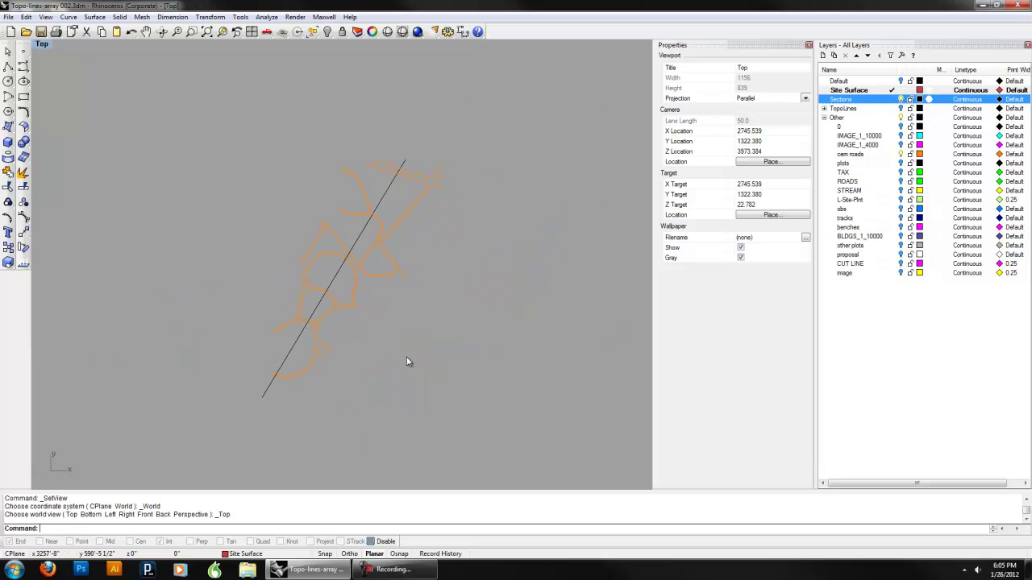
pyautogui.click(122, 575)
pyautogui.click(380, 409)
pyautogui.moveTo(422, 391); pyautogui.dragTo(376, 396, button='right')
pyautogui.scroll(1, 355, 364)
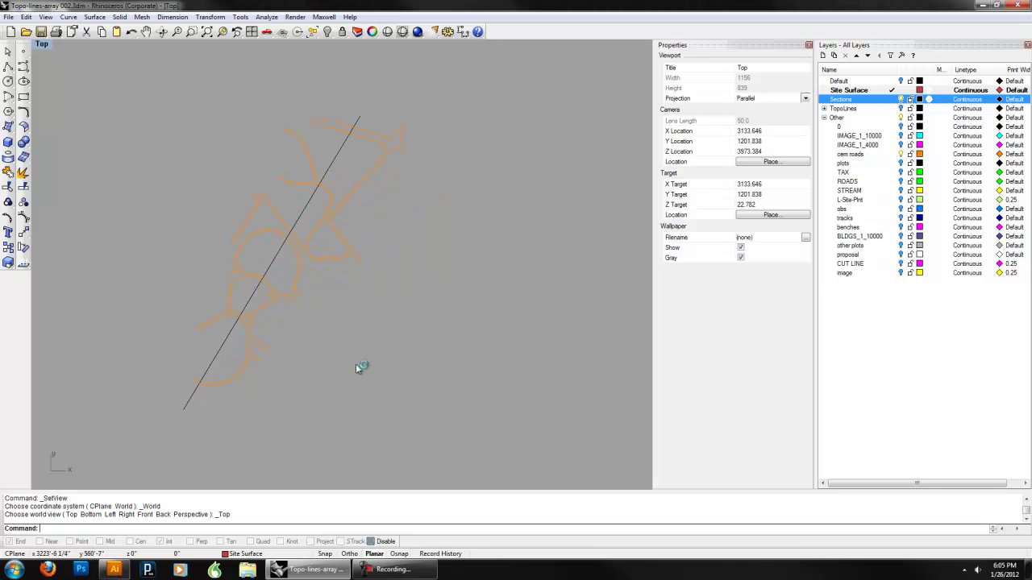
# Select the diagonal section curve, re-enable object snapping, and check the Object Snap settings
pyautogui.click(274, 262)
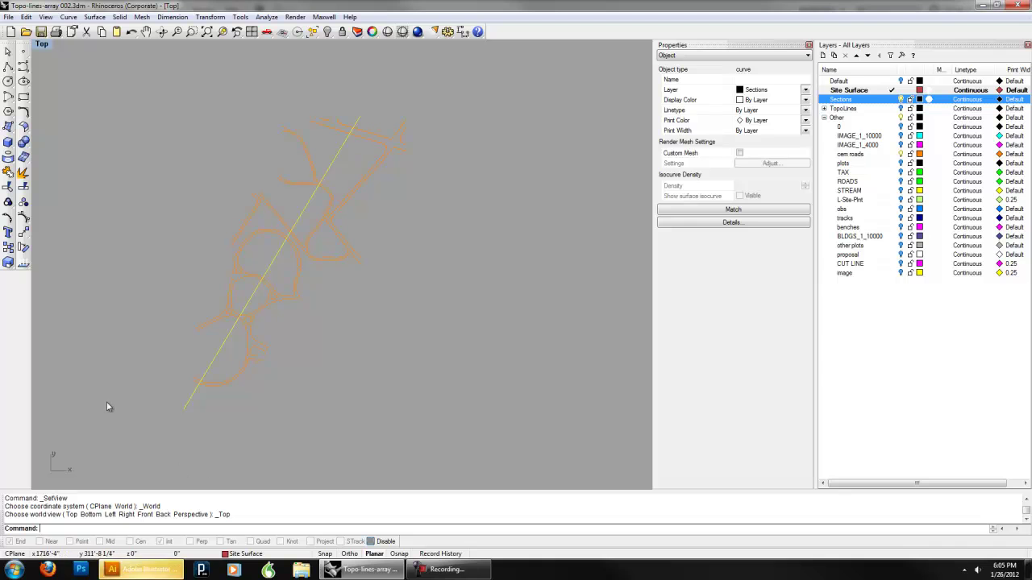
pyautogui.moveTo(332, 385); pyautogui.dragTo(395, 391, button='right')
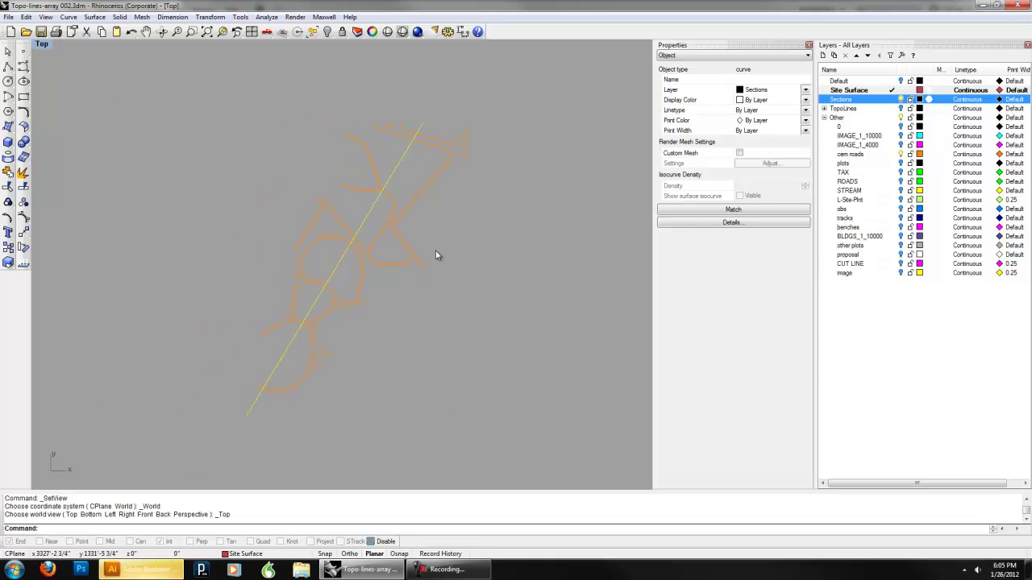
pyautogui.moveTo(563, 288); pyautogui.dragTo(460, 269, button='right')
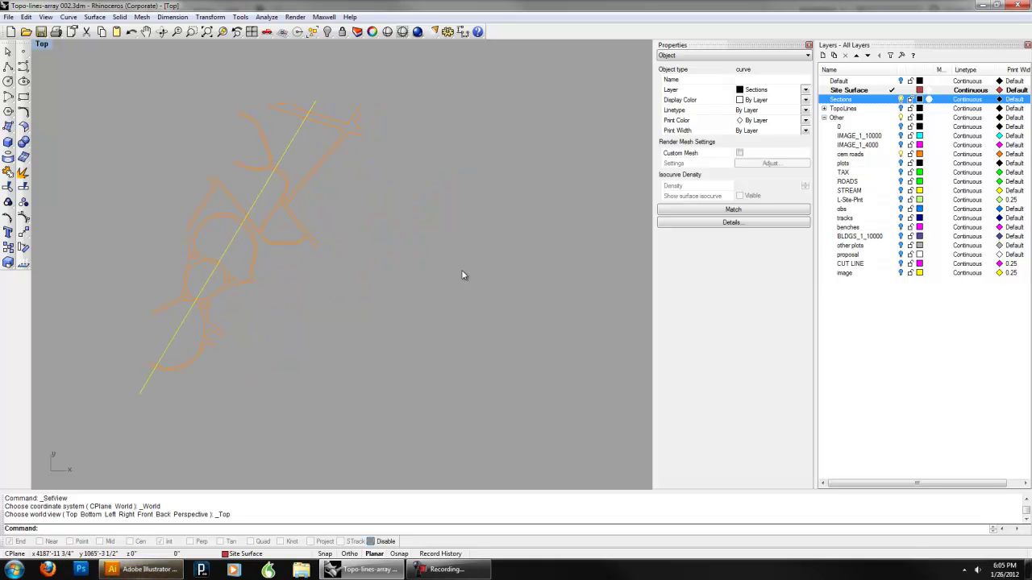
pyautogui.click(371, 542)
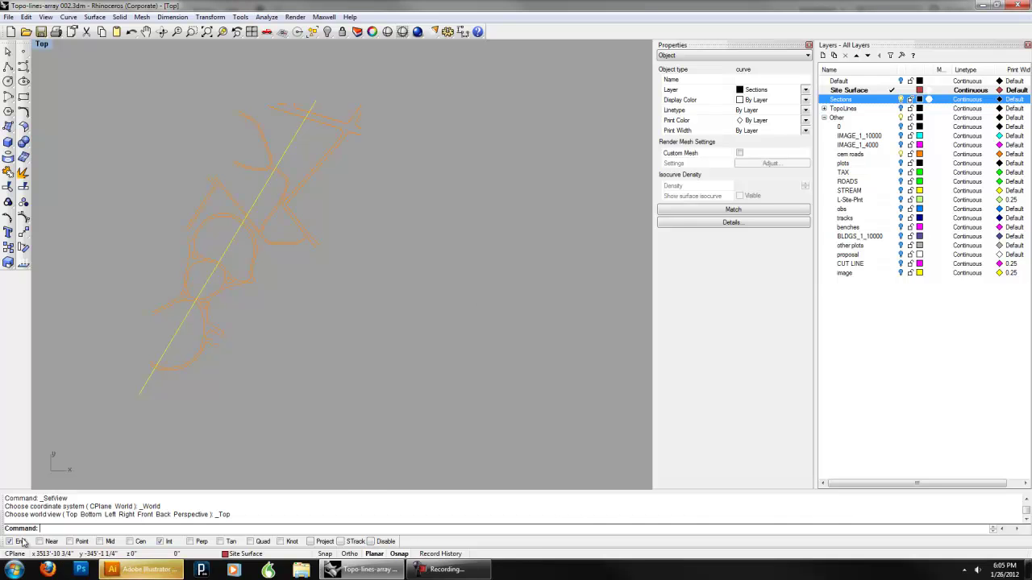
pyautogui.click(240, 17)
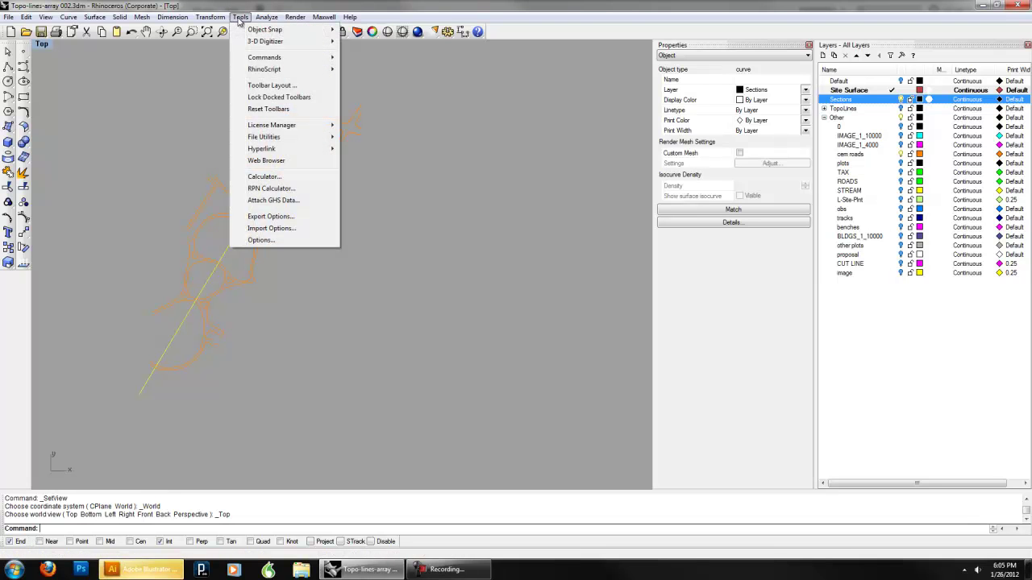
pyautogui.moveTo(266, 29)
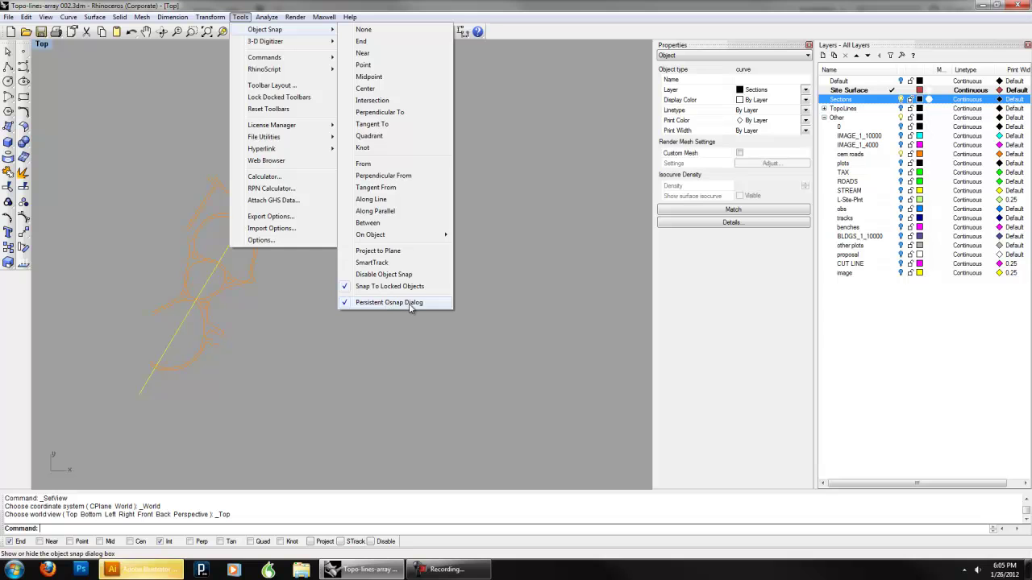
pyautogui.click(543, 8)
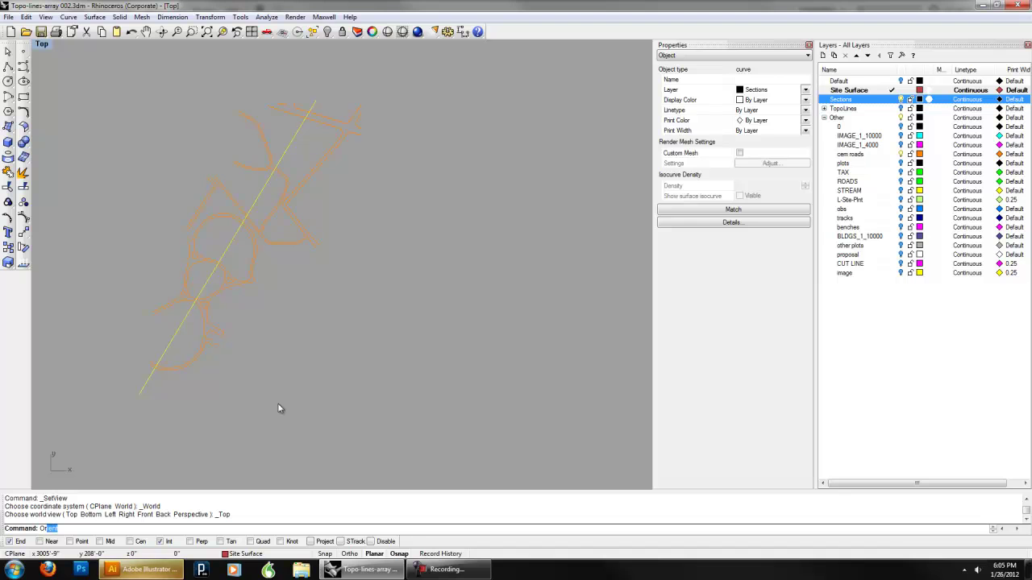
# Orient the section curve from its two endpoints onto a horizontal line below the road curves, without copying or scaling
pyautogui.press('Return')
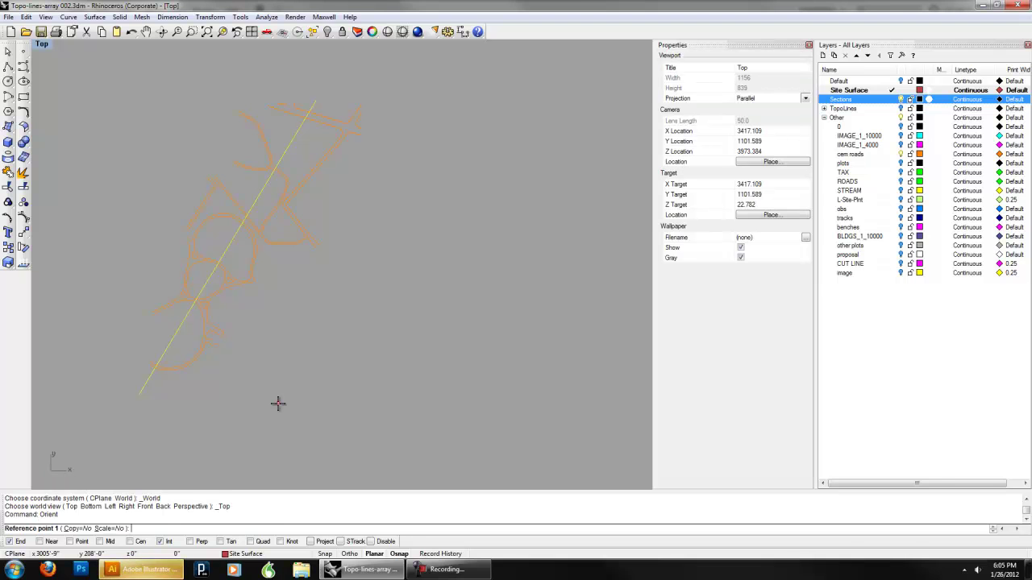
pyautogui.click(141, 395)
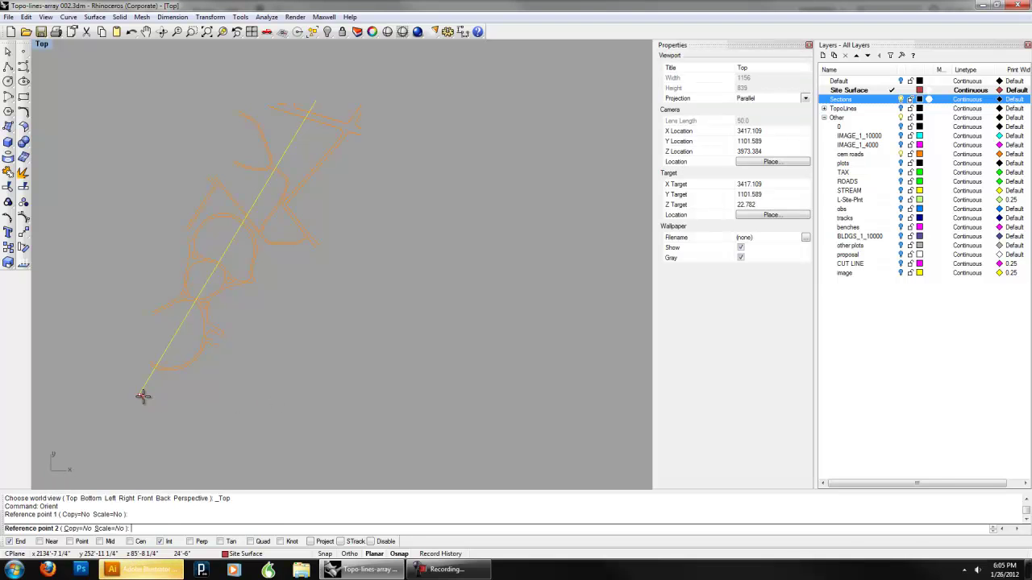
pyautogui.click(322, 99)
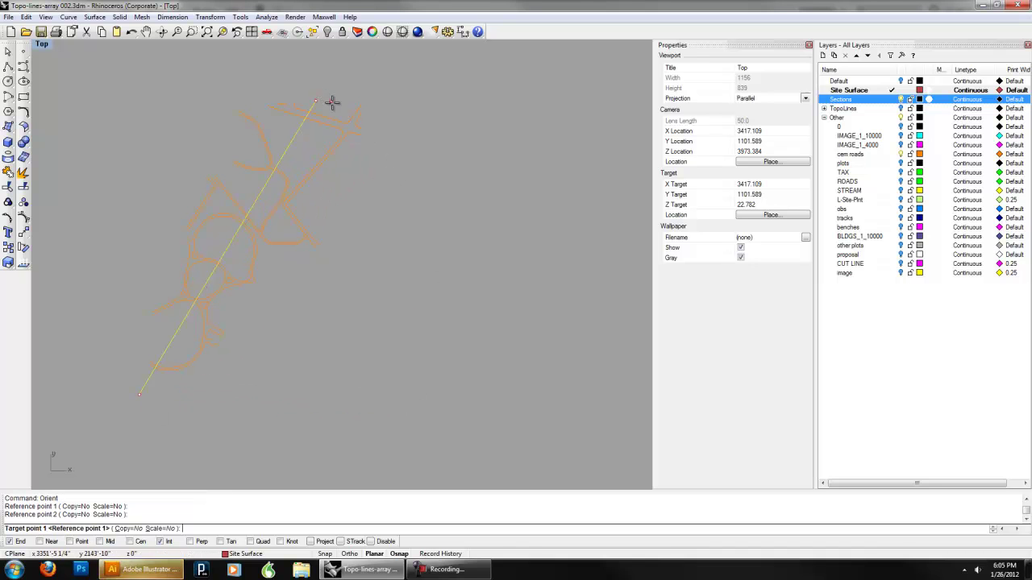
pyautogui.click(139, 417)
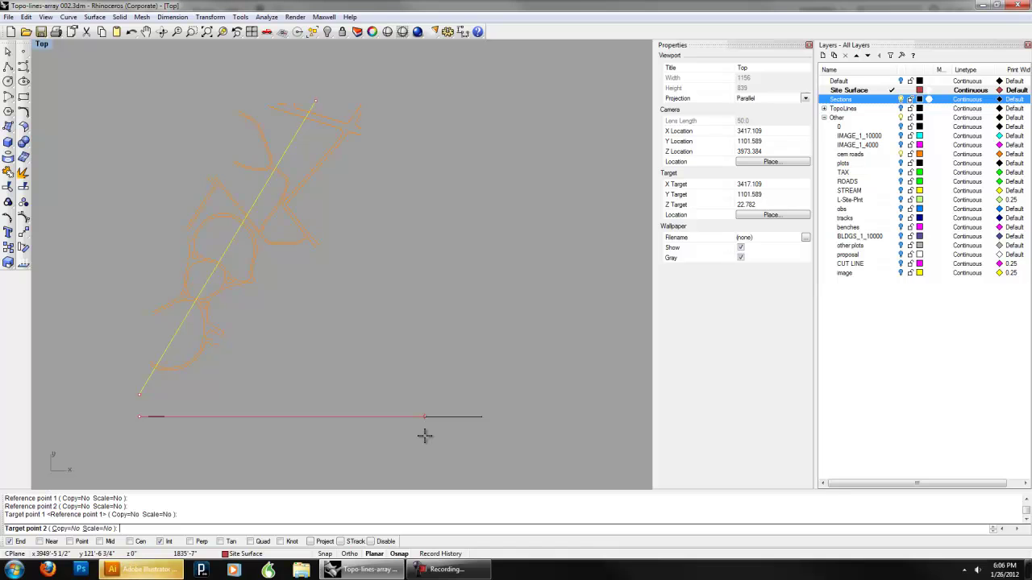
pyautogui.click(457, 433)
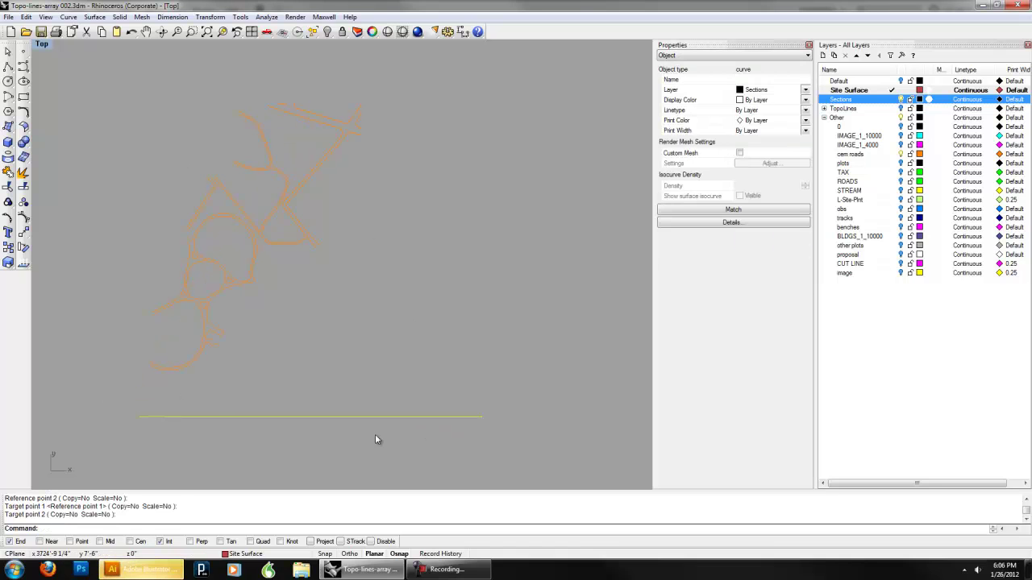
# Change the maximized view to Right, restore the four-viewport layout, and frame the horizontal section curve in the Top view
pyautogui.moveTo(339, 408); pyautogui.dragTo(424, 353, button='right')
pyautogui.scroll(2, 418, 351)
pyautogui.moveTo(511, 365); pyautogui.dragTo(426, 357, button='right')
pyautogui.scroll(-2, 426, 358)
pyautogui.moveTo(485, 334); pyautogui.dragTo(433, 352, button='right')
pyautogui.scroll(-2, 419, 349)
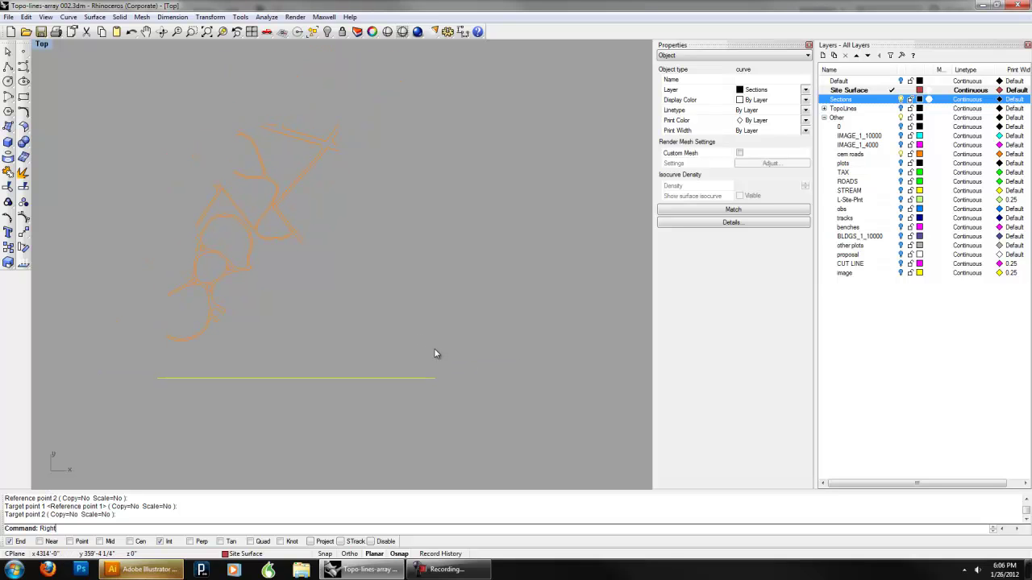
pyautogui.press('Return')
pyautogui.moveTo(404, 340); pyautogui.dragTo(483, 351, button='right')
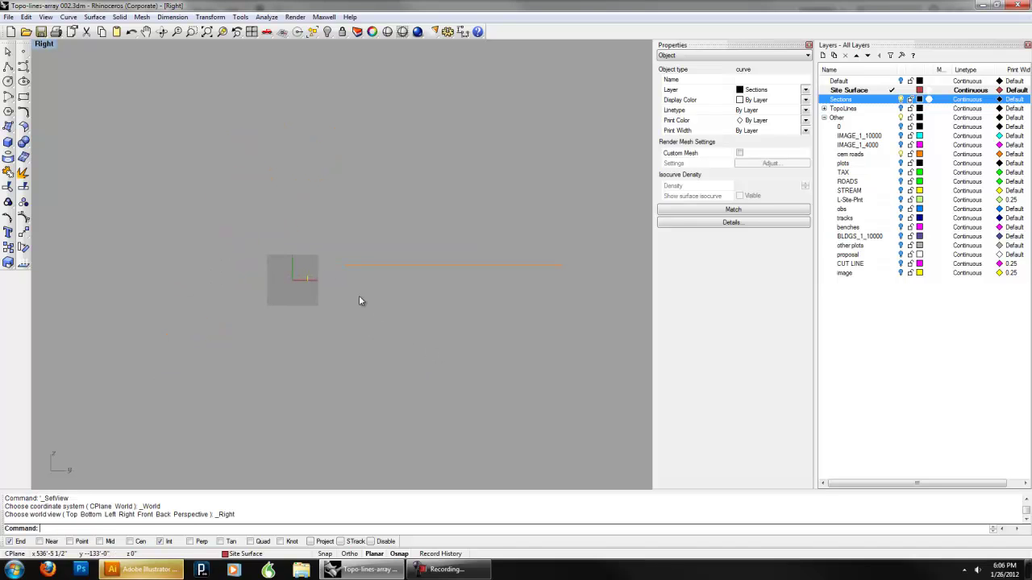
pyautogui.scroll(12, 316, 274)
pyautogui.doubleClick(50, 46)
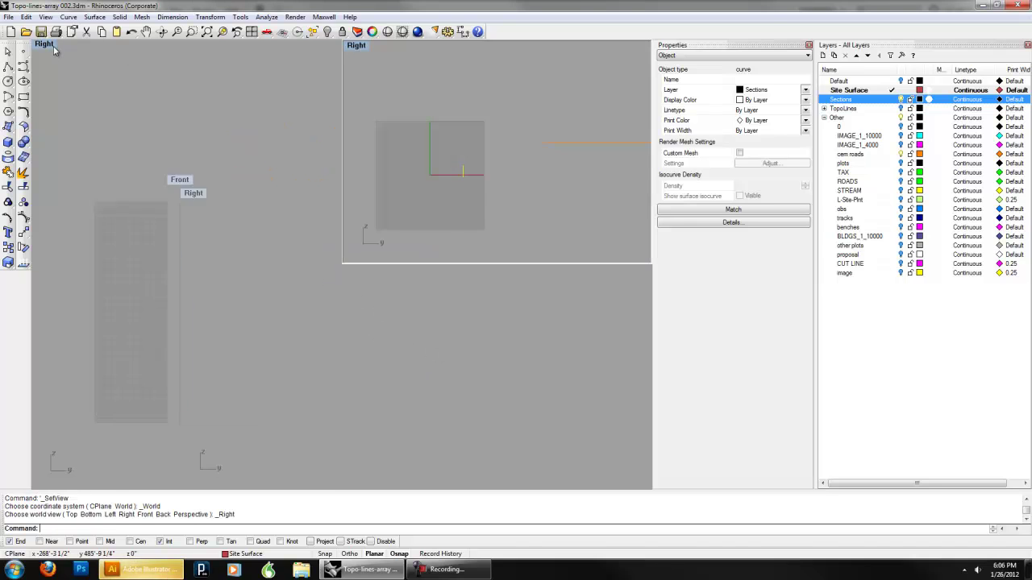
pyautogui.click(137, 168)
pyautogui.scroll(5, 202, 186)
pyautogui.moveTo(181, 178); pyautogui.dragTo(249, 202, button='right')
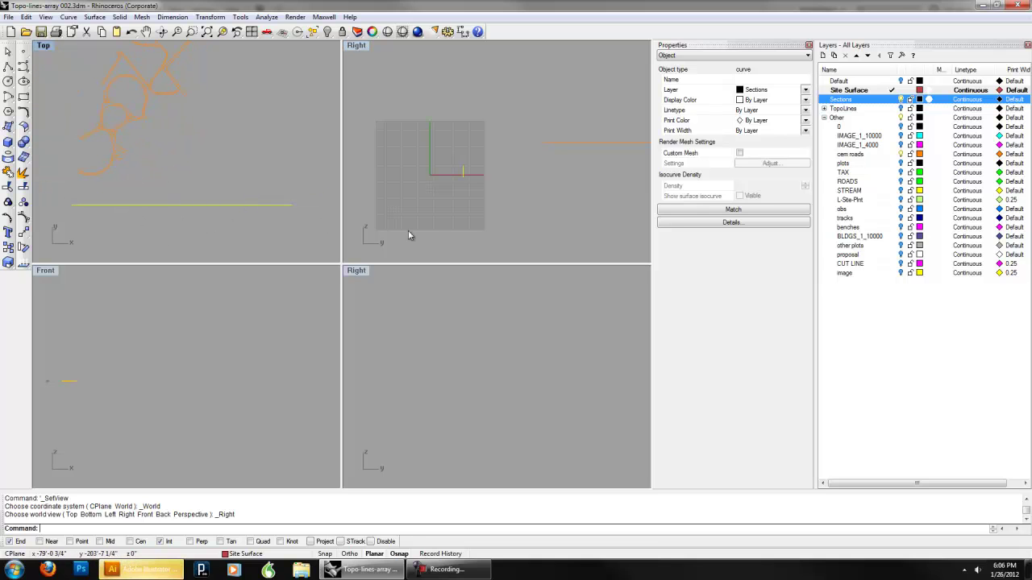
pyautogui.hotkey('alt', 'Tab')
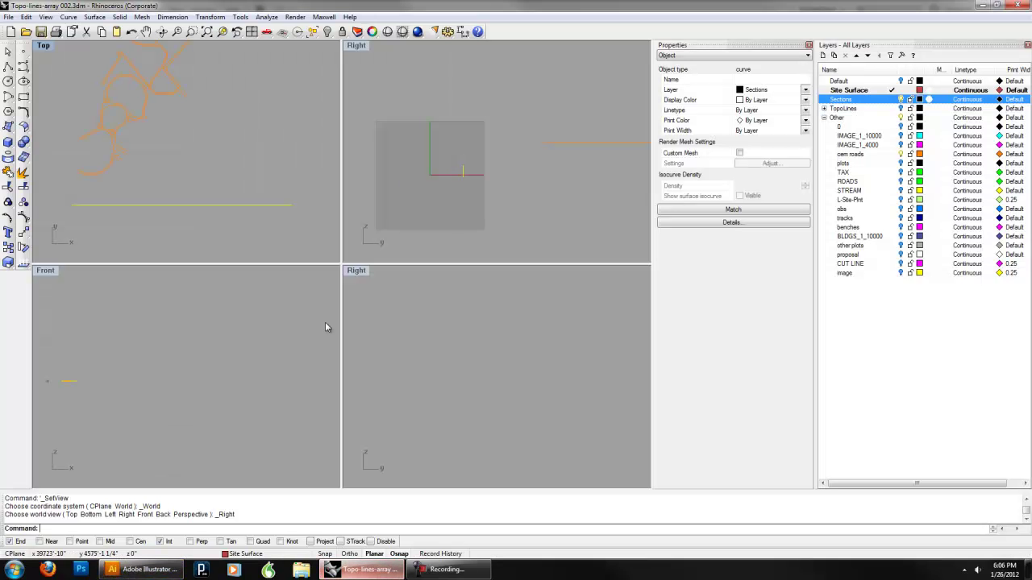
# Rotate the section curve a quarter turn clockwise in the Right view about a point just below it, laying its profile flat
pyautogui.click(503, 203)
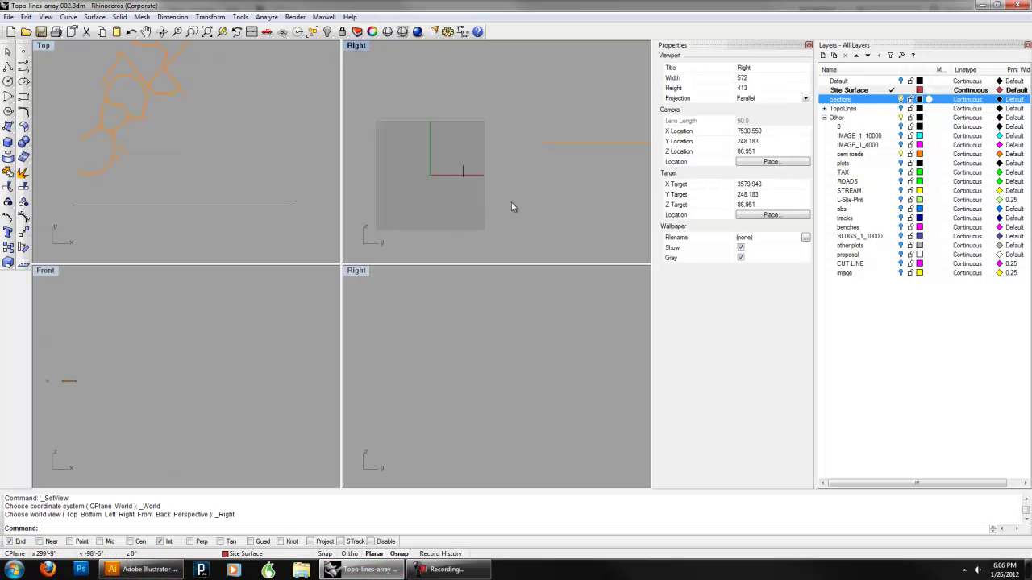
pyautogui.click(463, 173)
pyautogui.moveTo(467, 173); pyautogui.dragTo(489, 163, button='right')
pyautogui.write('rotate')
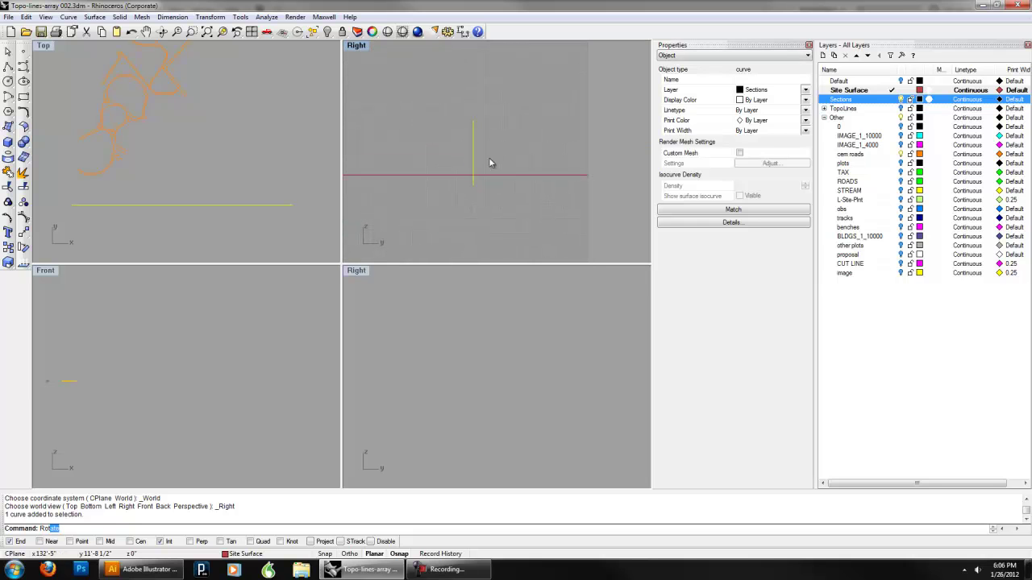
pyautogui.press('Return')
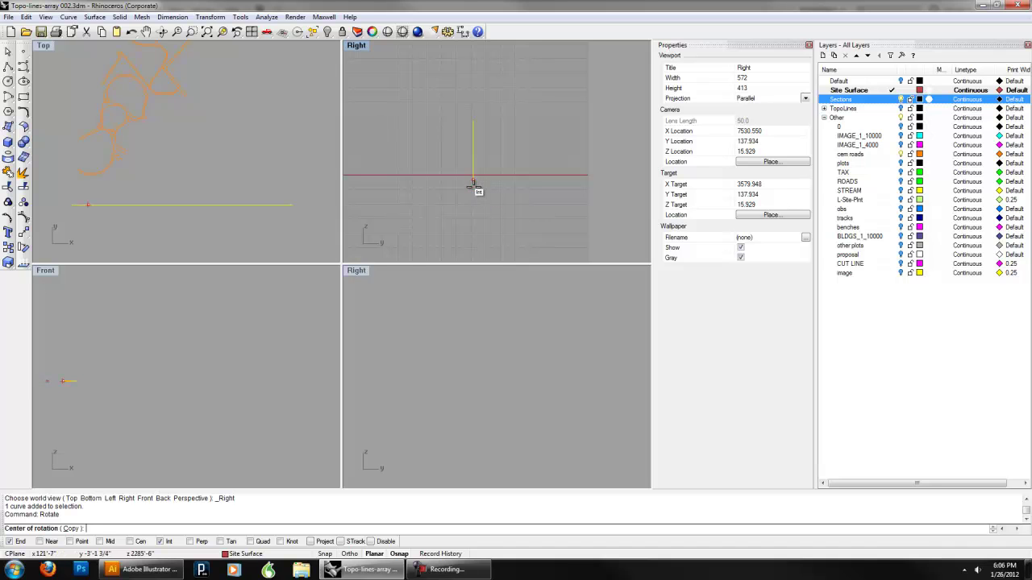
pyautogui.click(473, 194)
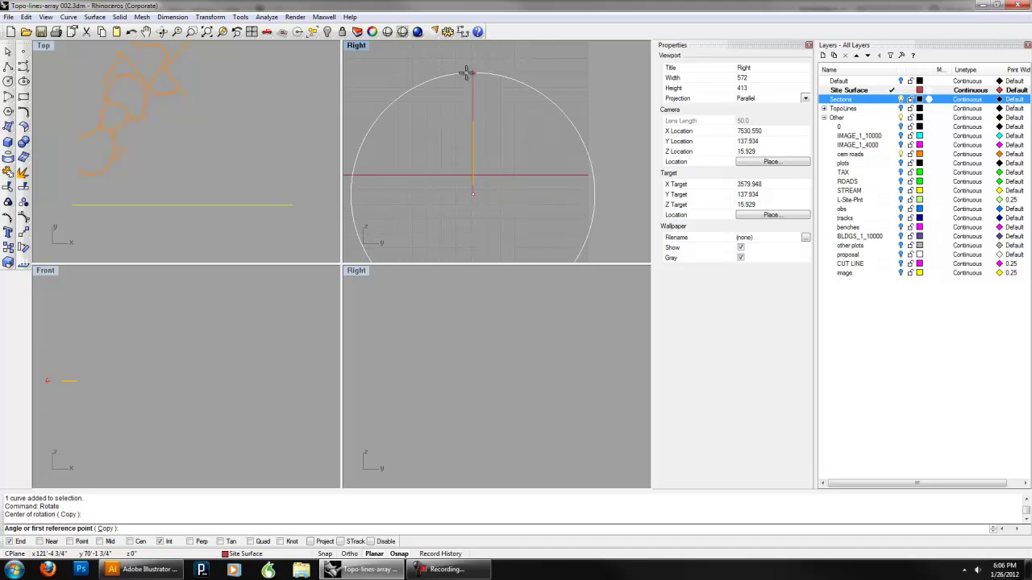
pyautogui.click(467, 72)
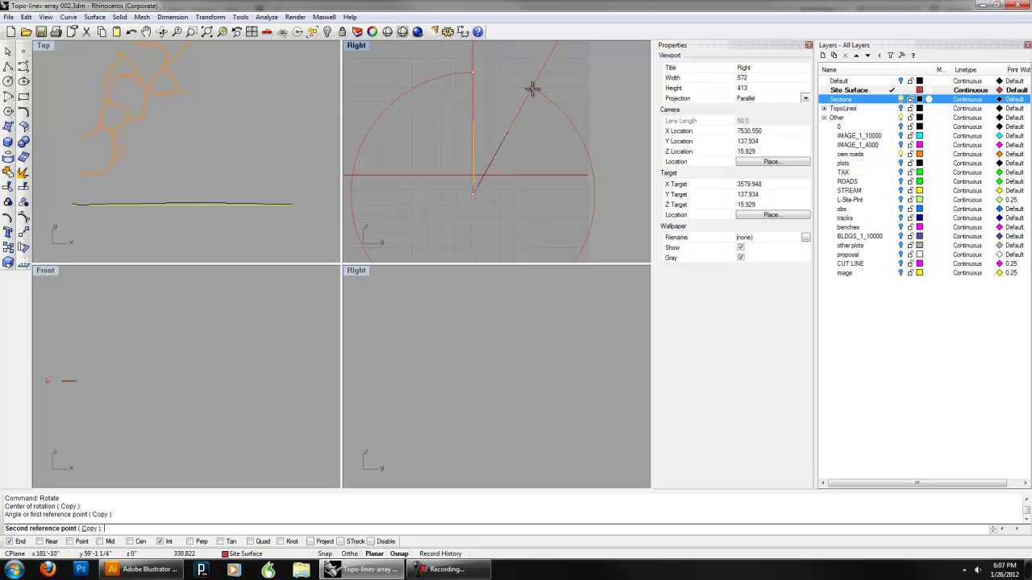
pyautogui.click(566, 179)
pyautogui.press('Return')
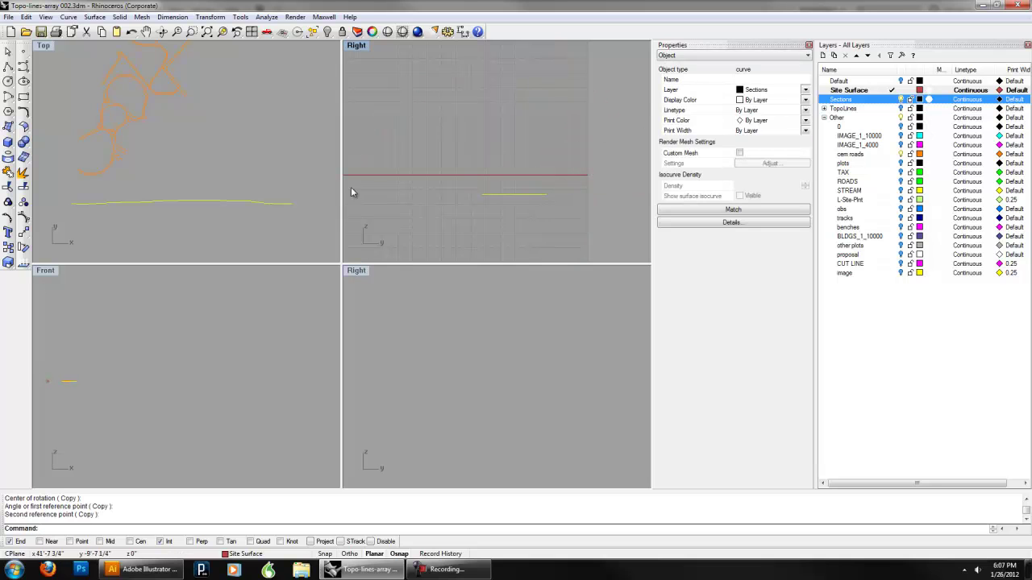
# Export the flattened section curve from the Top view as an Adobe Illustrator file named my contour, using a snapshot of the current view
pyautogui.scroll(2, 290, 215)
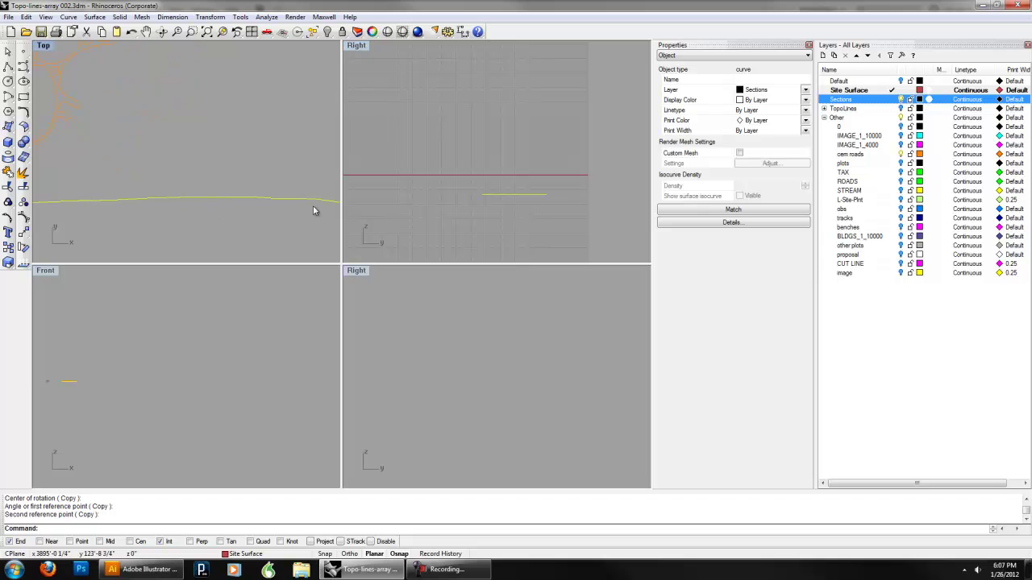
pyautogui.scroll(-2, 123, 189)
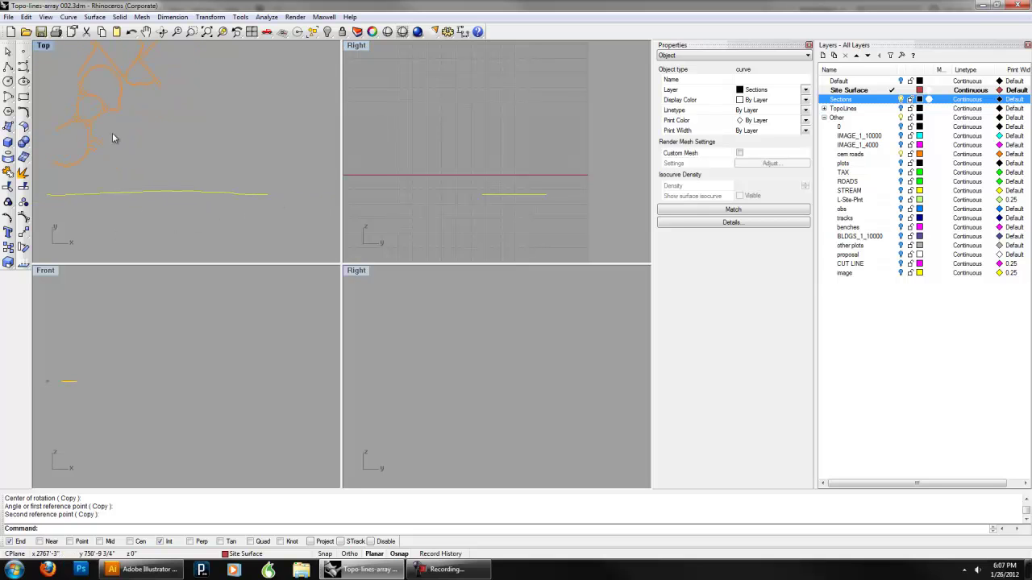
pyautogui.moveTo(199, 196); pyautogui.dragTo(225, 198, button='right')
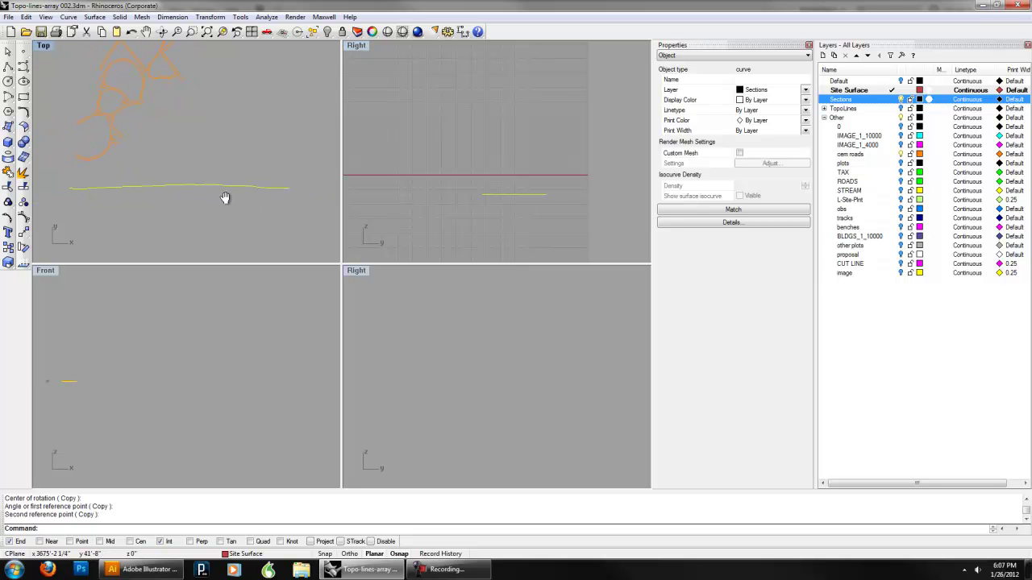
pyautogui.click(240, 211)
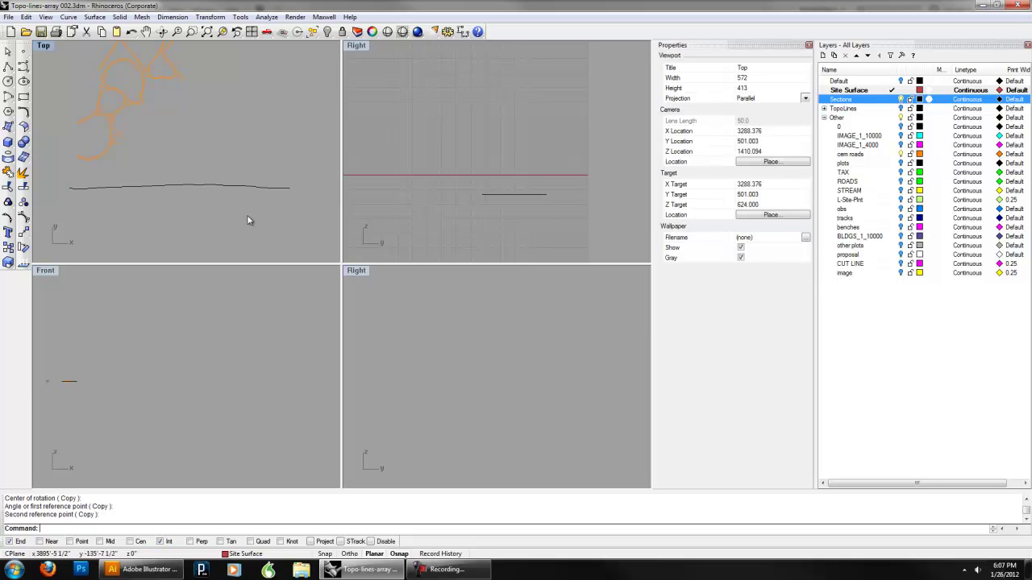
pyautogui.moveTo(215, 171); pyautogui.dragTo(214, 170)
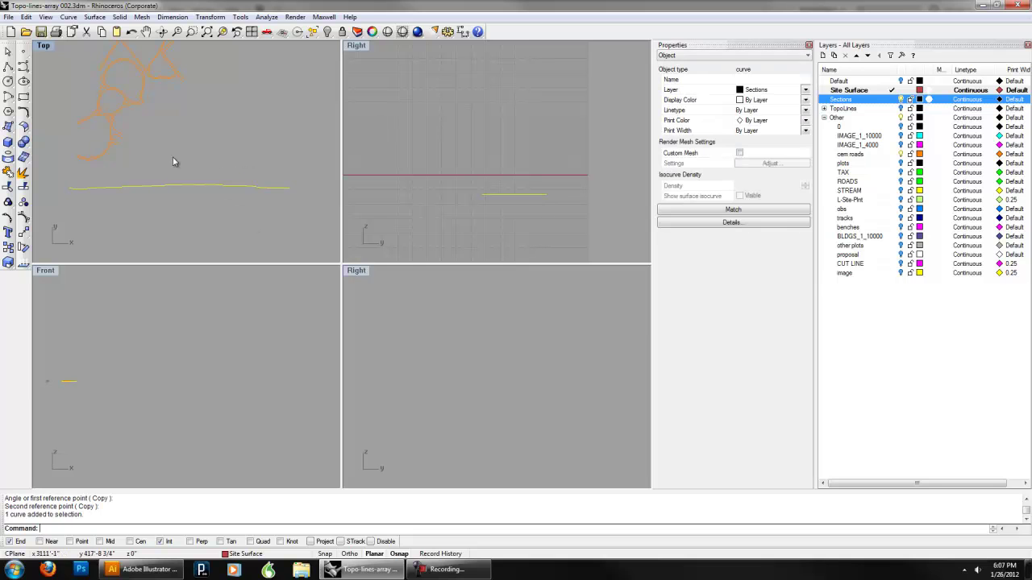
pyautogui.click(8, 17)
pyautogui.click(37, 145)
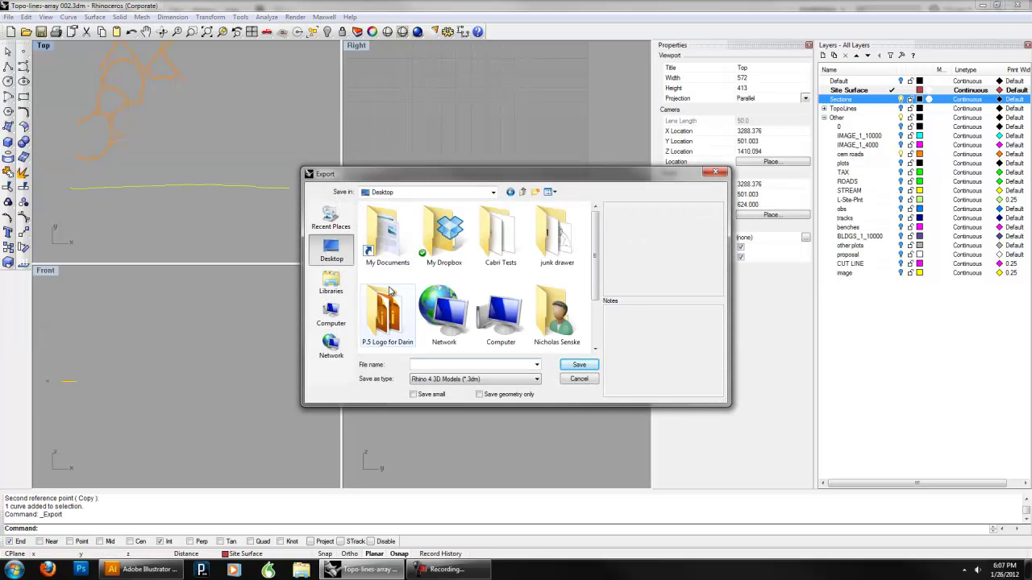
pyautogui.click(443, 379)
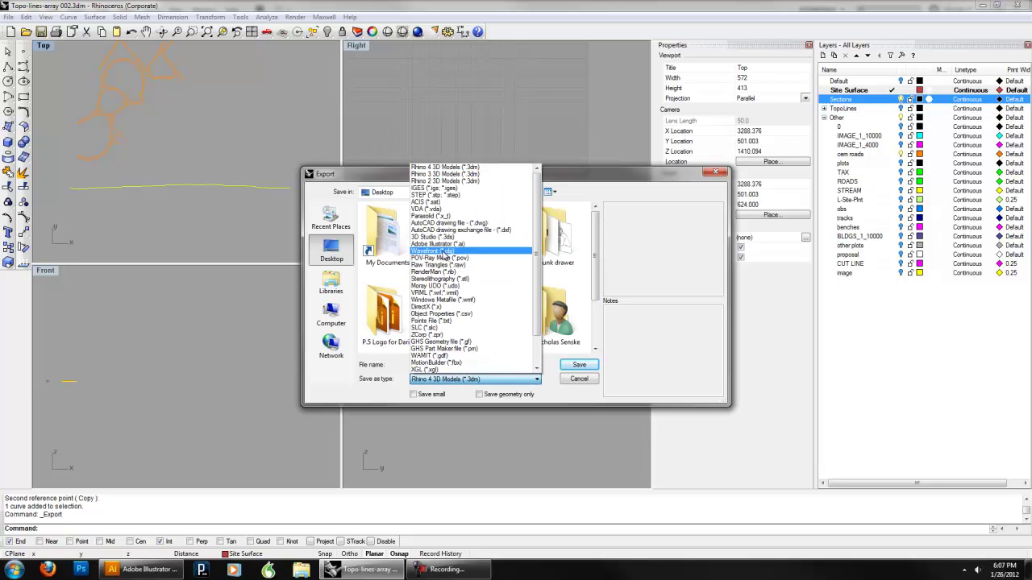
pyautogui.click(429, 245)
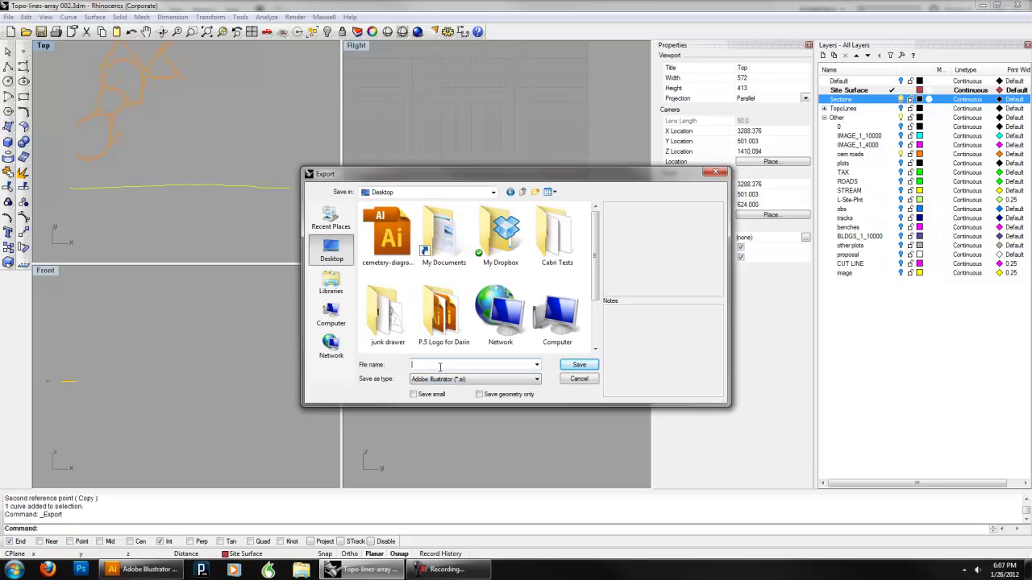
pyautogui.write('my contour')
pyautogui.click(574, 365)
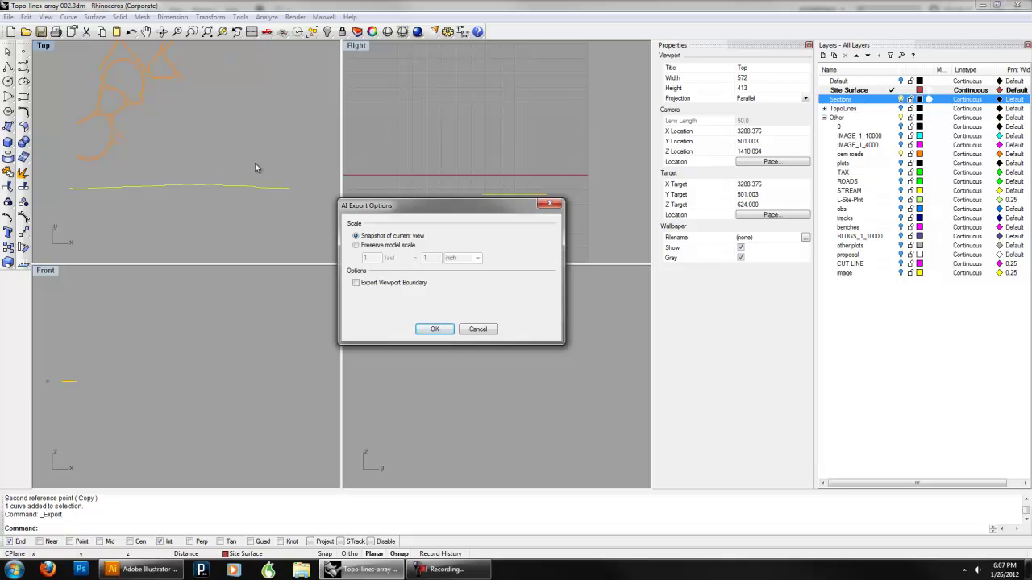
pyautogui.click(438, 330)
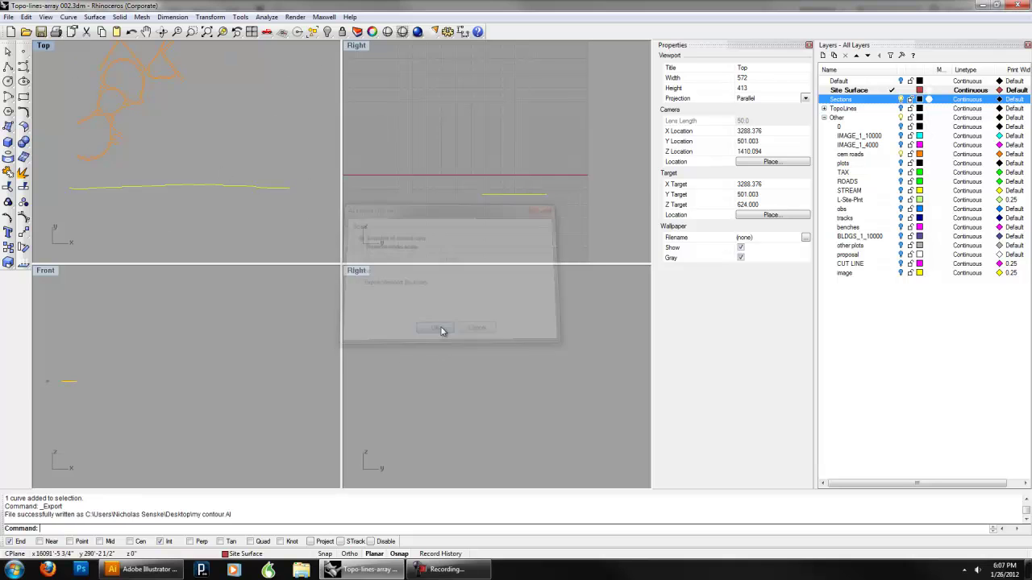
# Switch to Adobe Illustrator, open the my contour file, and select the section curve path
pyautogui.click(164, 570)
pyautogui.click(32, 9)
pyautogui.click(52, 46)
pyautogui.doubleClick(93, 72)
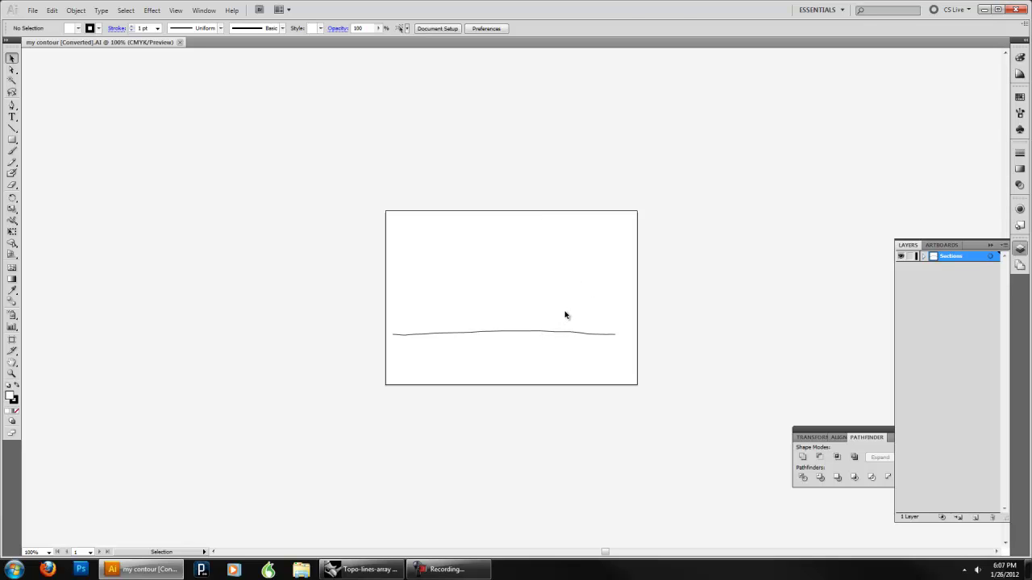
pyautogui.click(538, 331)
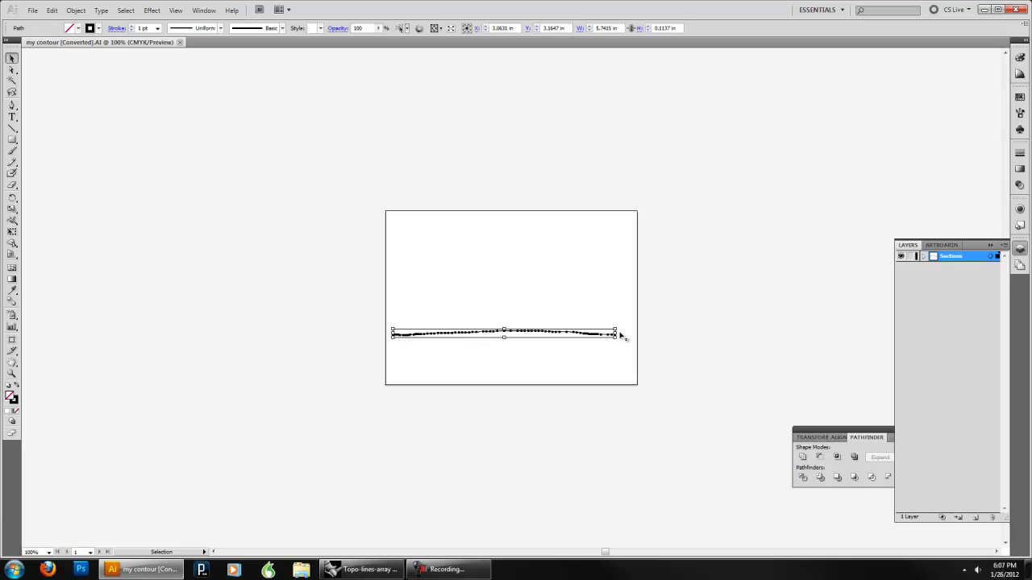
# Set the section curve's stroke weight to 0.25 pt
pyautogui.moveTo(587, 286); pyautogui.dragTo(566, 361)
pyautogui.click(12, 373)
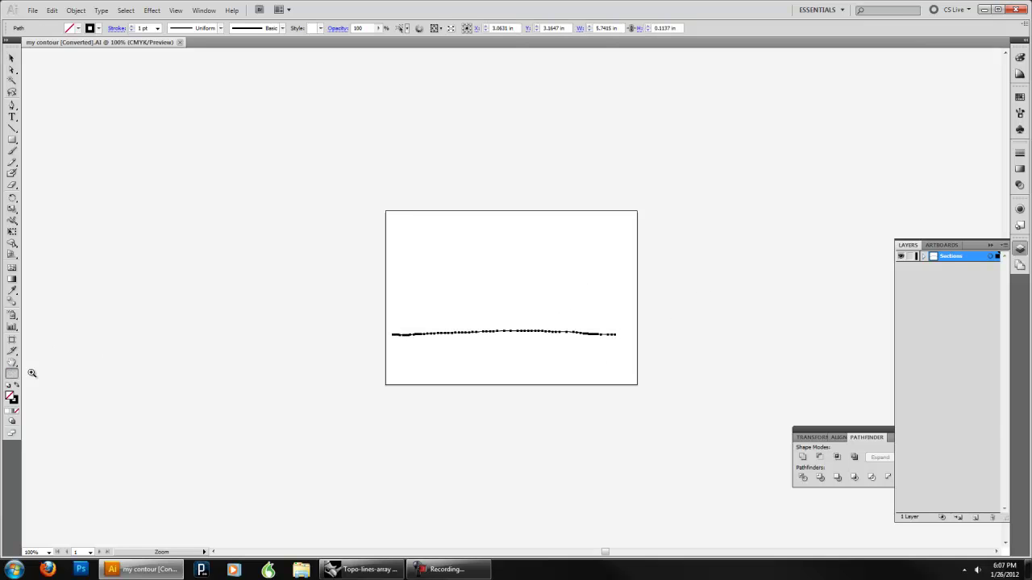
pyautogui.moveTo(362, 298); pyautogui.dragTo(639, 380)
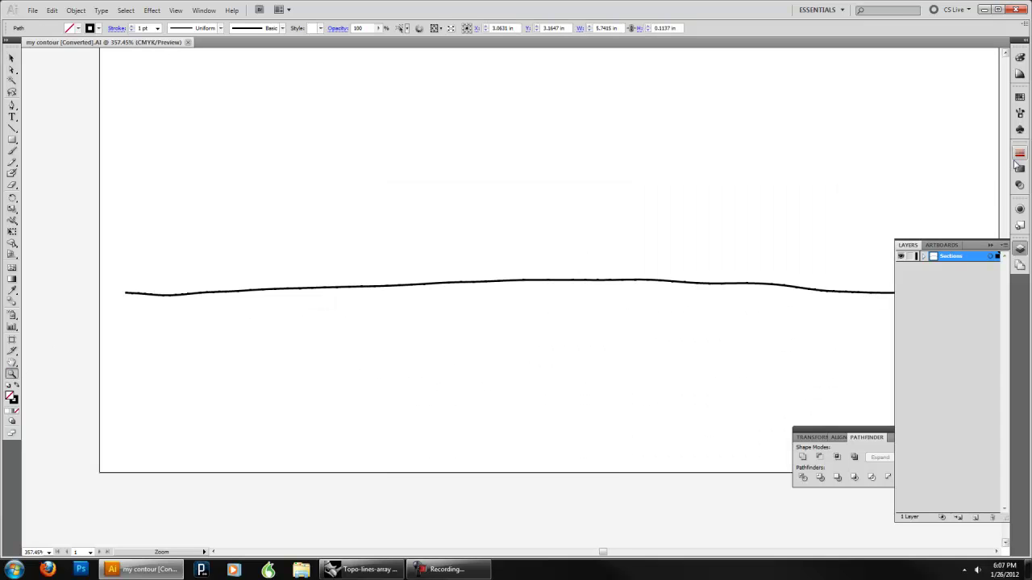
pyautogui.click(1020, 152)
pyautogui.click(12, 58)
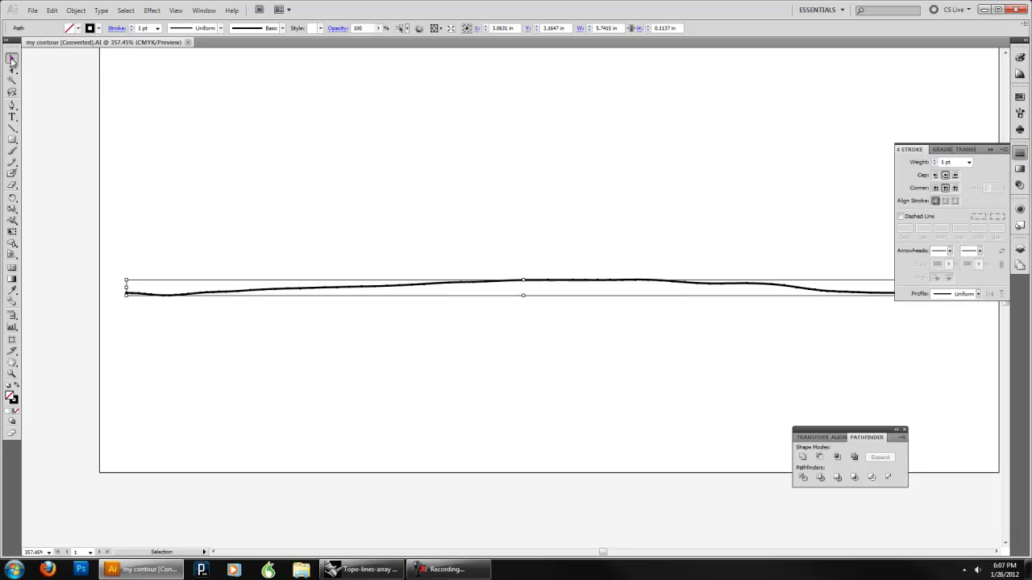
pyautogui.click(969, 162)
pyautogui.click(944, 166)
pyautogui.click(760, 152)
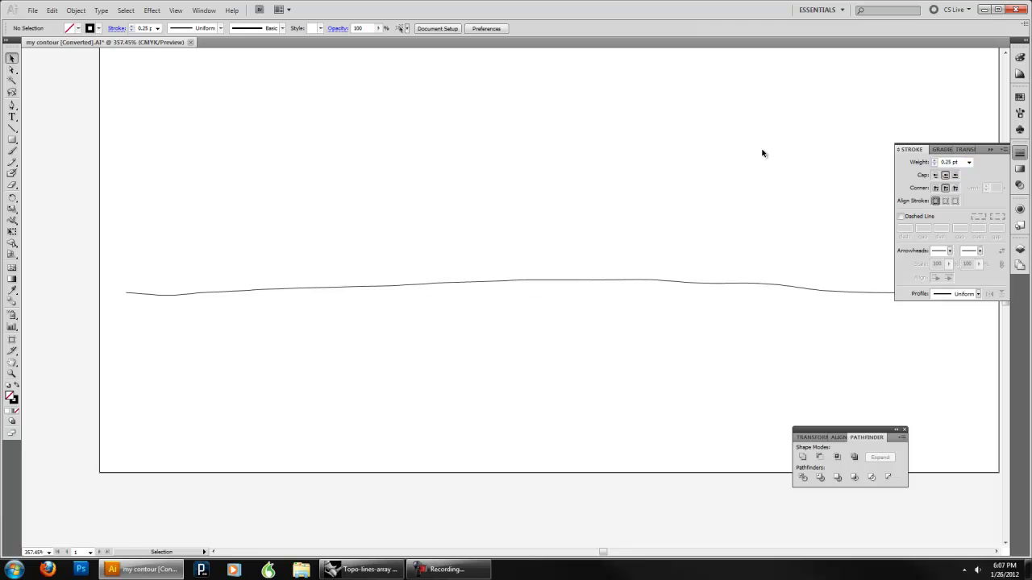
# Try a dashed stroke on the section curve, and turn the dashes off again
pyautogui.moveTo(650, 332); pyautogui.dragTo(709, 266)
pyautogui.click(901, 216)
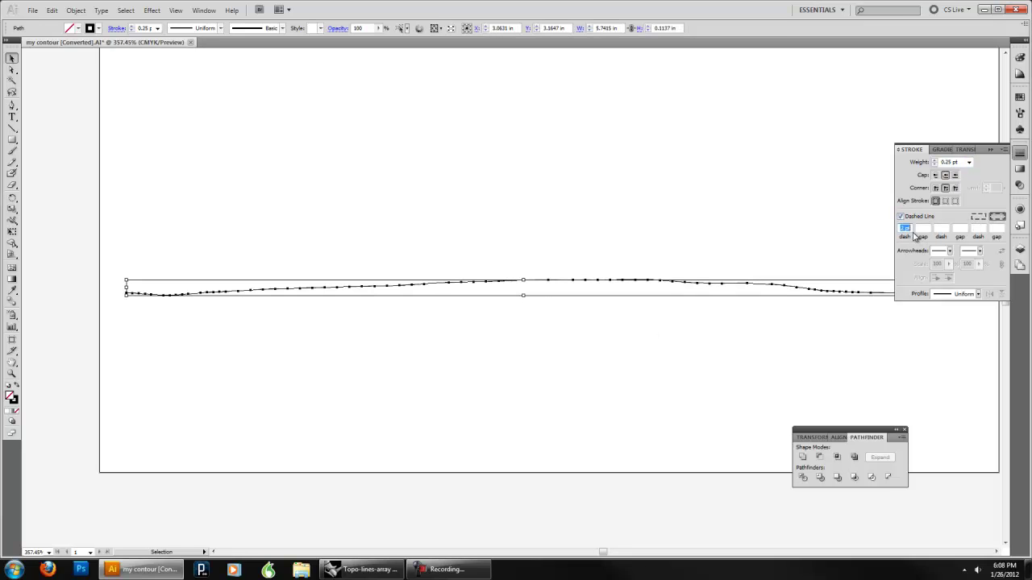
pyautogui.click(740, 202)
pyautogui.click(670, 281)
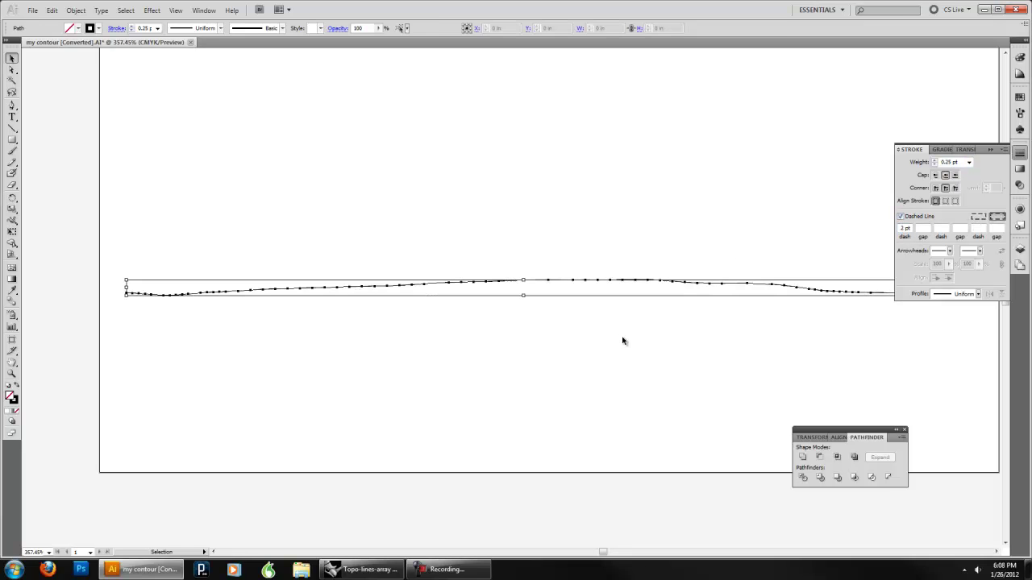
pyautogui.click(901, 216)
pyautogui.click(771, 169)
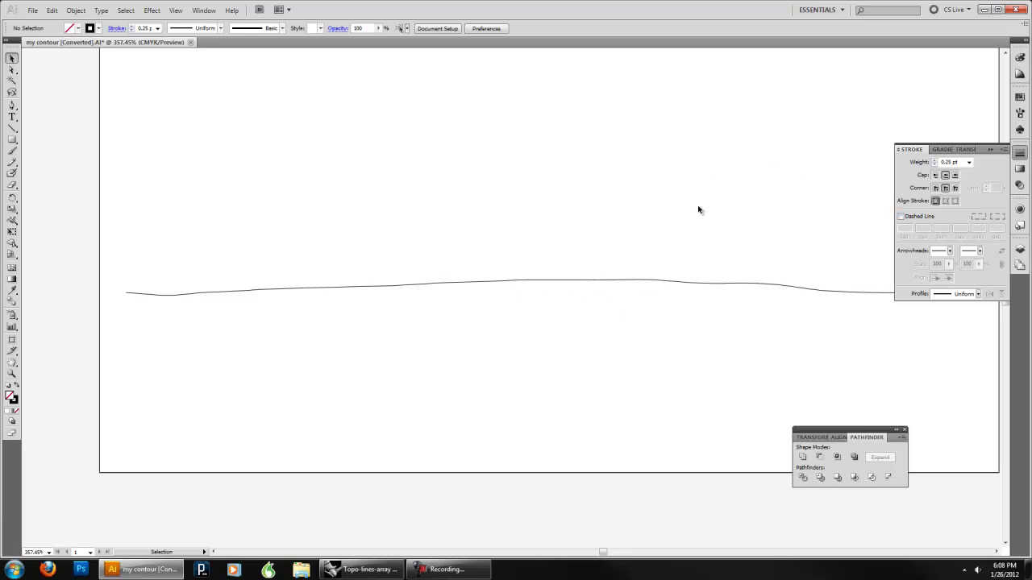
# Switch to Rhino and delete the flattened section curve from the Top view
pyautogui.click(377, 569)
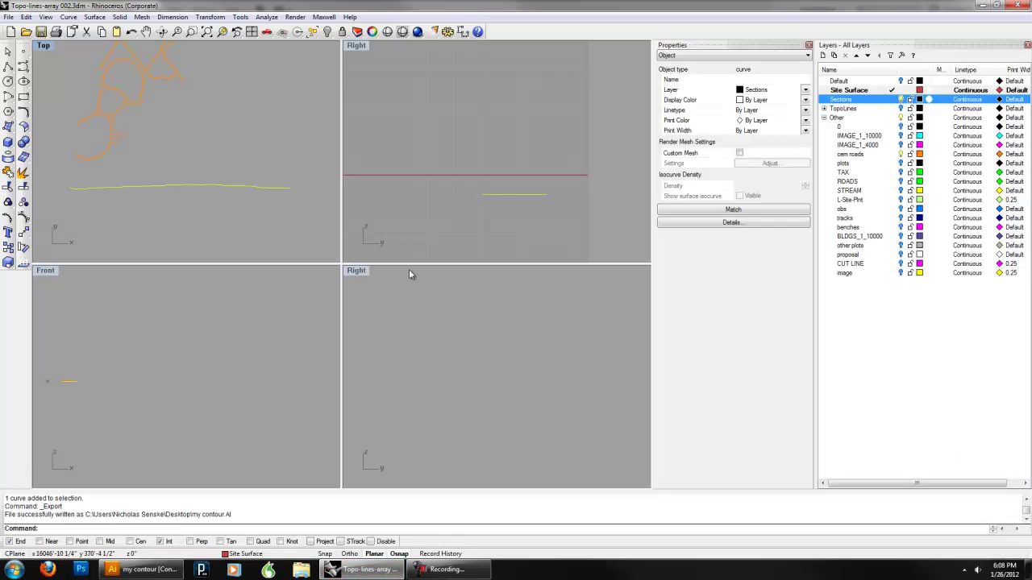
pyautogui.moveTo(221, 149); pyautogui.dragTo(181, 242)
pyautogui.press('Delete')
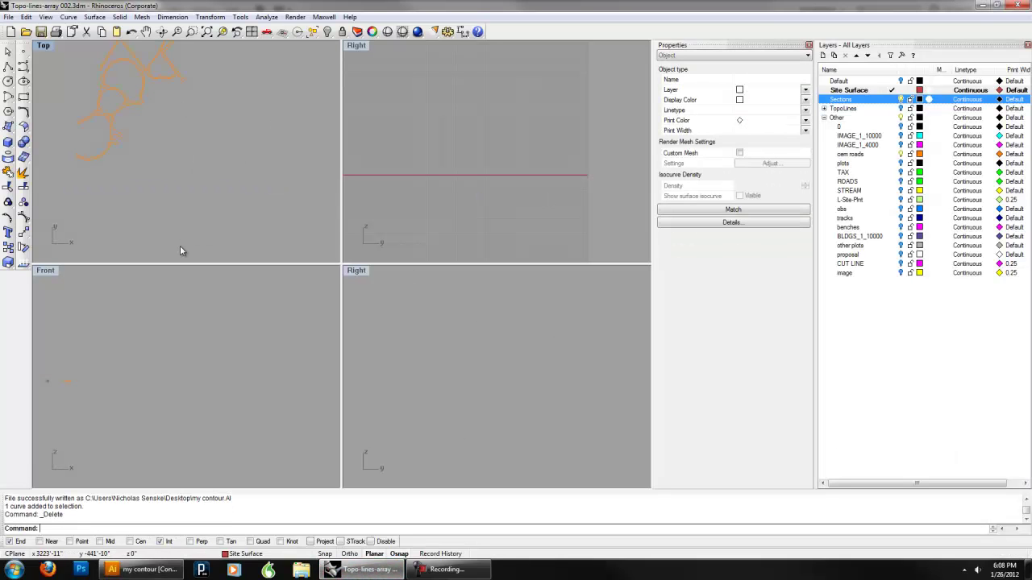
# Show the hidden site surface, maximize the Top view, and frame the surface
pyautogui.moveTo(231, 109); pyautogui.dragTo(236, 169, button='right')
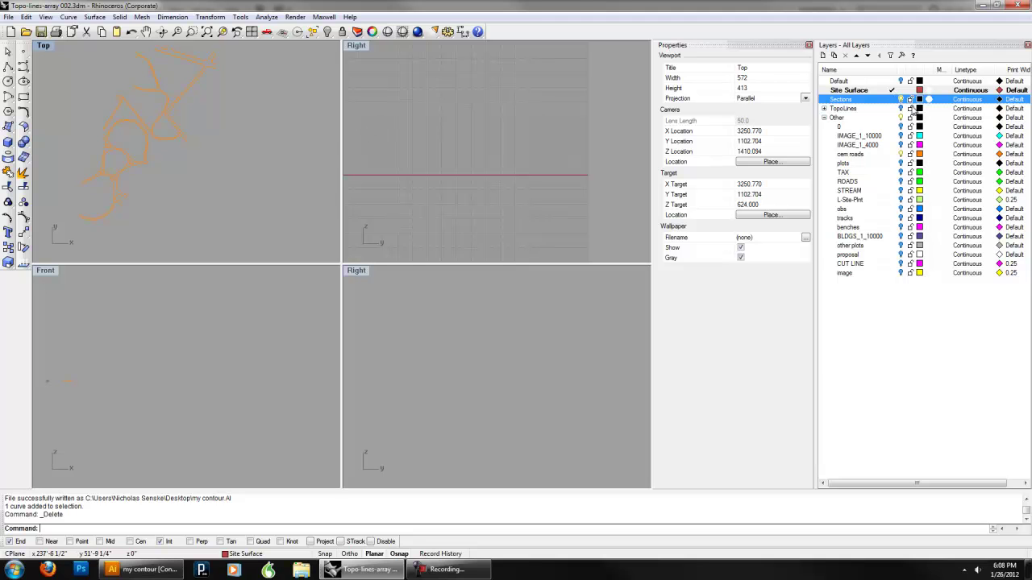
pyautogui.write('Show')
pyautogui.press('Return')
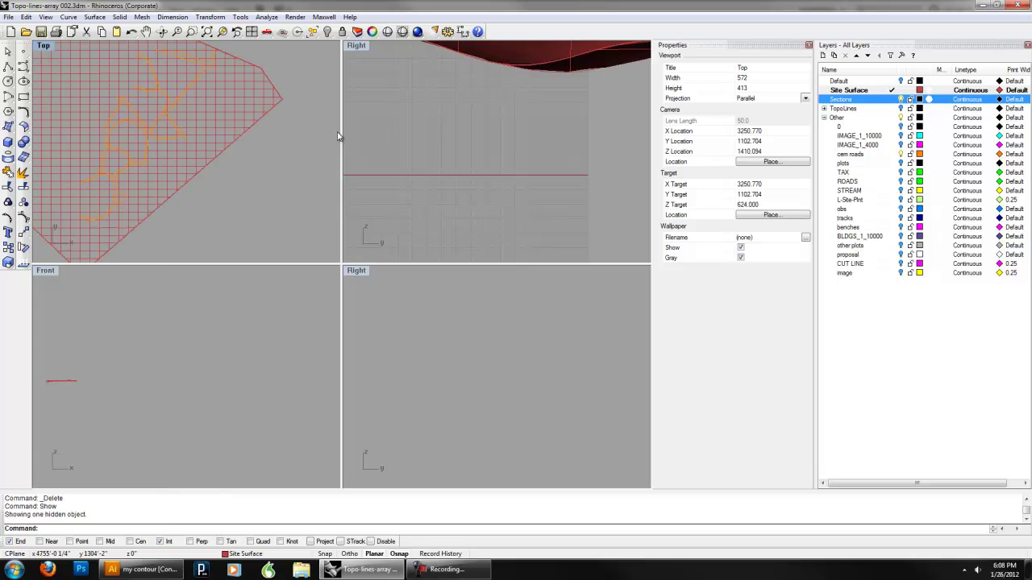
pyautogui.doubleClick(48, 46)
pyautogui.moveTo(151, 138); pyautogui.dragTo(288, 177, button='right')
pyautogui.scroll(-3, 288, 176)
pyautogui.rightClick(42, 45)
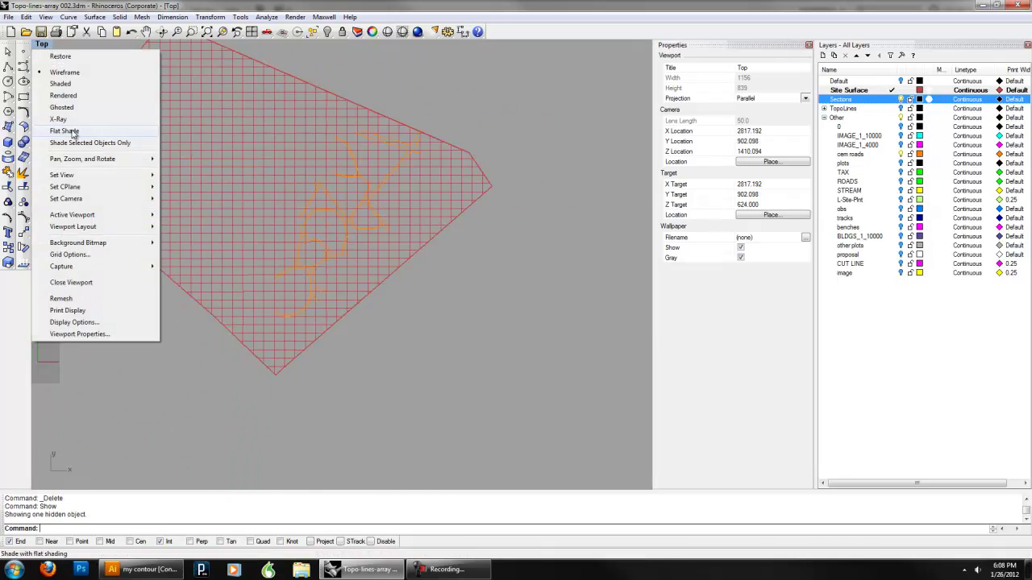
pyautogui.moveTo(71, 175)
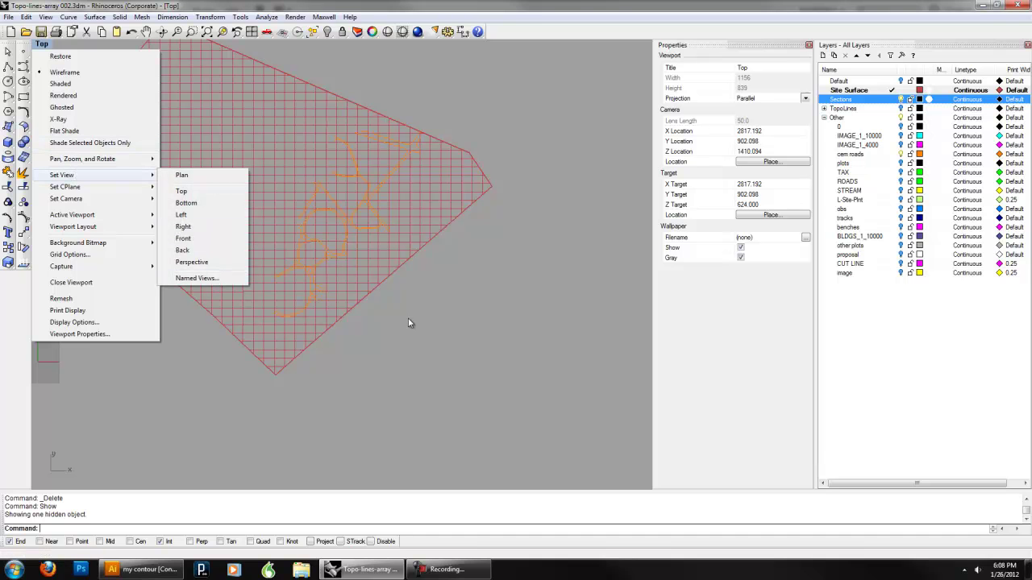
pyautogui.click(427, 329)
pyautogui.scroll(4, 364, 311)
pyautogui.moveTo(422, 71); pyautogui.dragTo(419, 231, button='right')
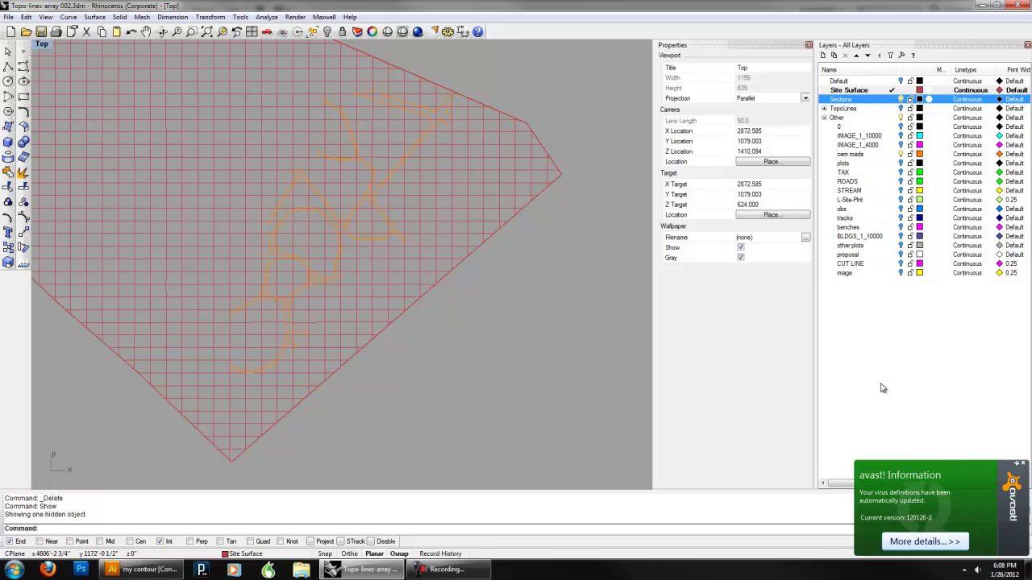
pyautogui.click(1023, 466)
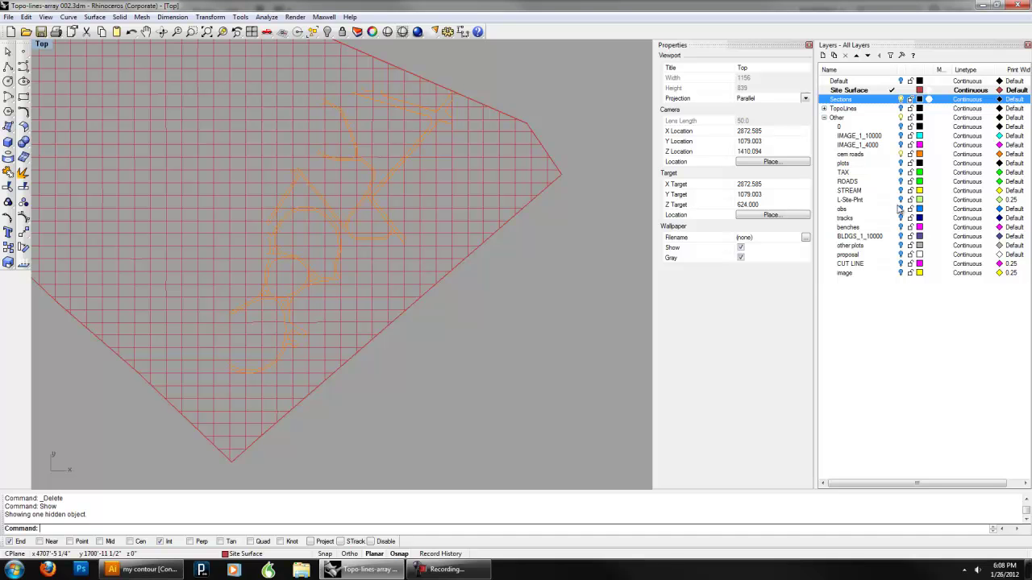
pyautogui.moveTo(493, 278); pyautogui.dragTo(505, 279, button='right')
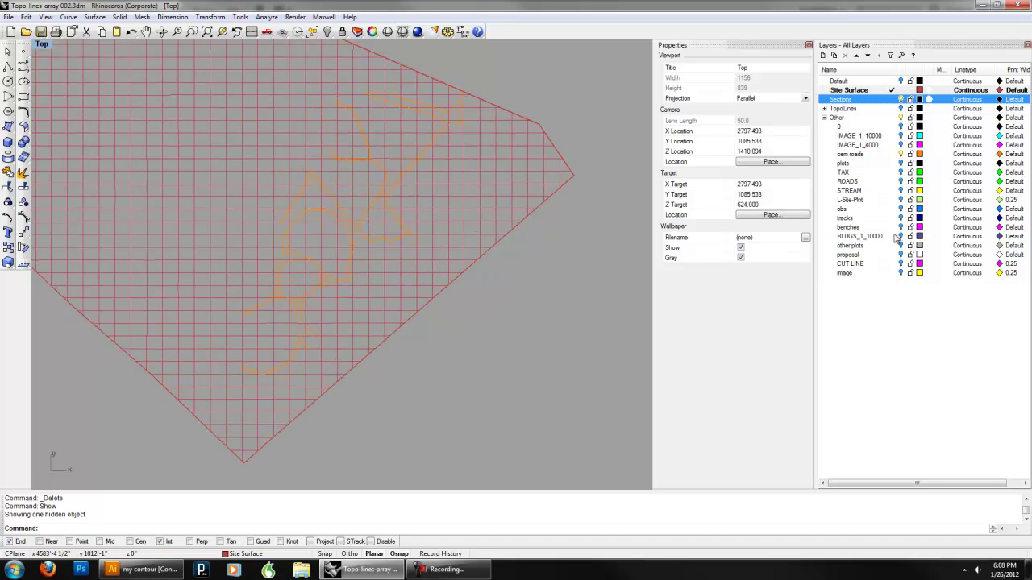
# Turn on the STREAM layer
pyautogui.keyDown('ctrl'); pyautogui.click(906, 192); pyautogui.keyUp('ctrl')
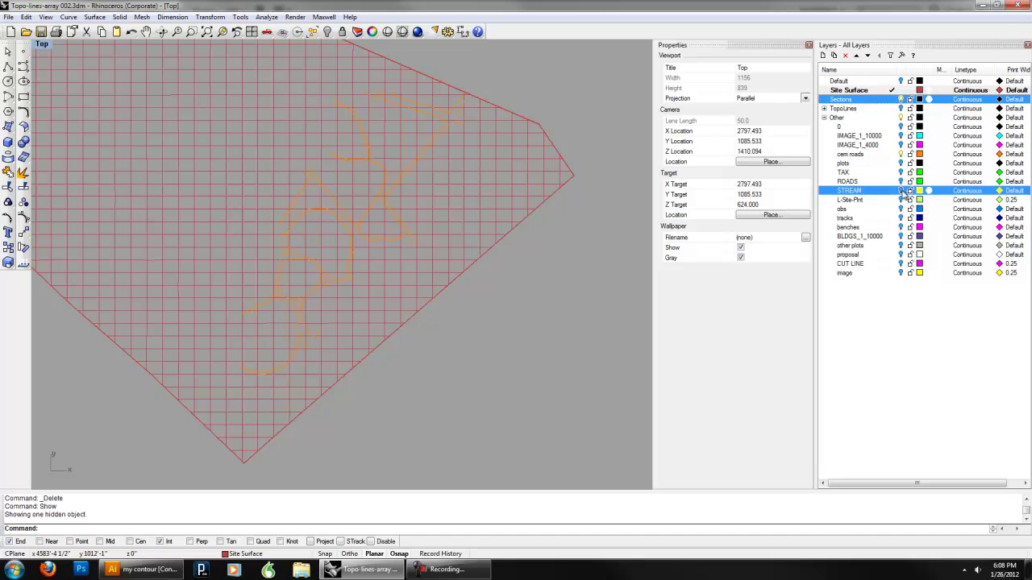
pyautogui.click(901, 191)
pyautogui.moveTo(463, 262); pyautogui.dragTo(522, 275, button='right')
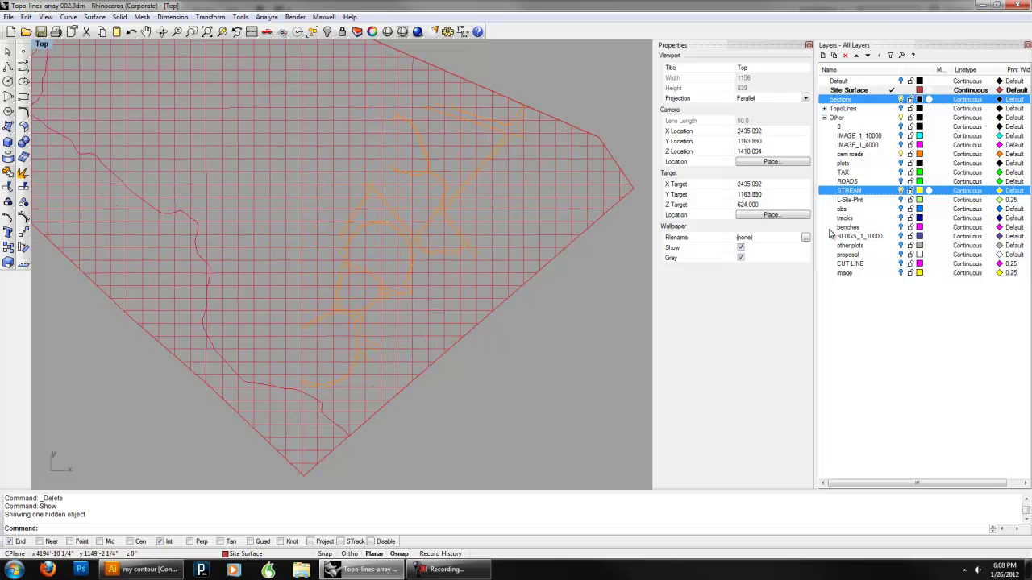
# Turn on the BLDGS_1_10000 layer to view the building outlines on the site, and turn it off again
pyautogui.click(901, 236)
pyautogui.moveTo(560, 293); pyautogui.dragTo(570, 304, button='right')
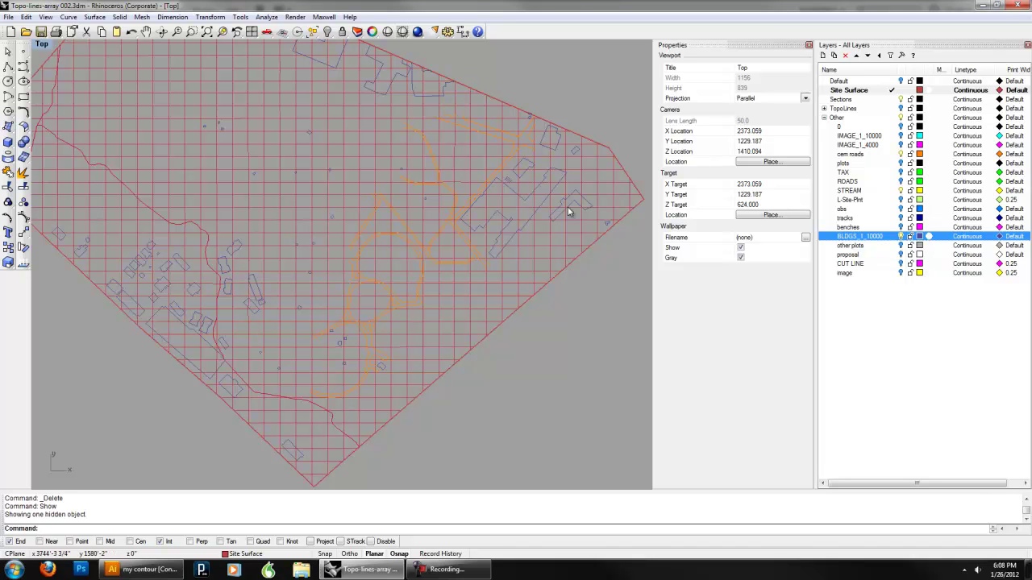
pyautogui.moveTo(539, 258); pyautogui.dragTo(616, 270, button='right')
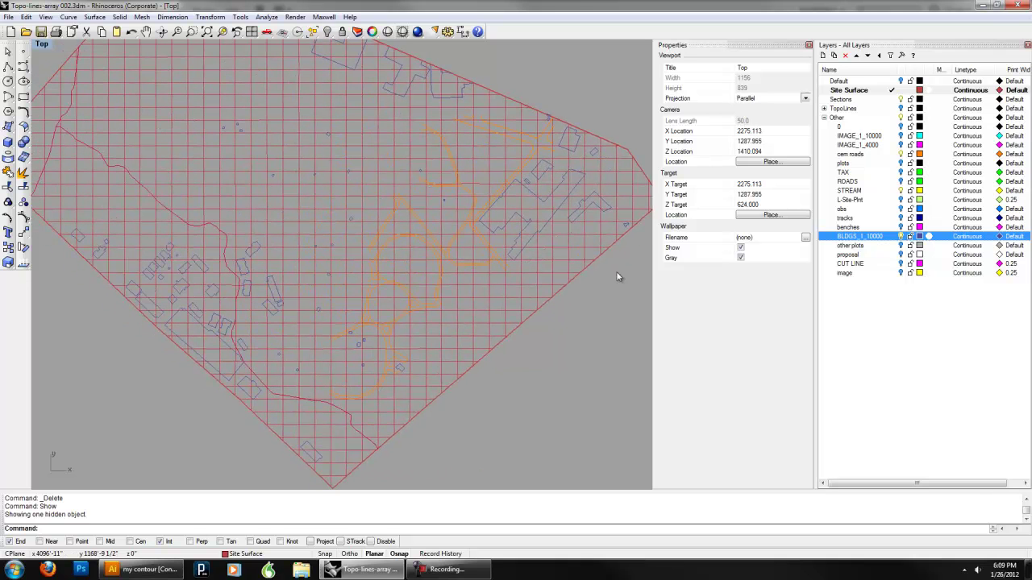
pyautogui.click(901, 236)
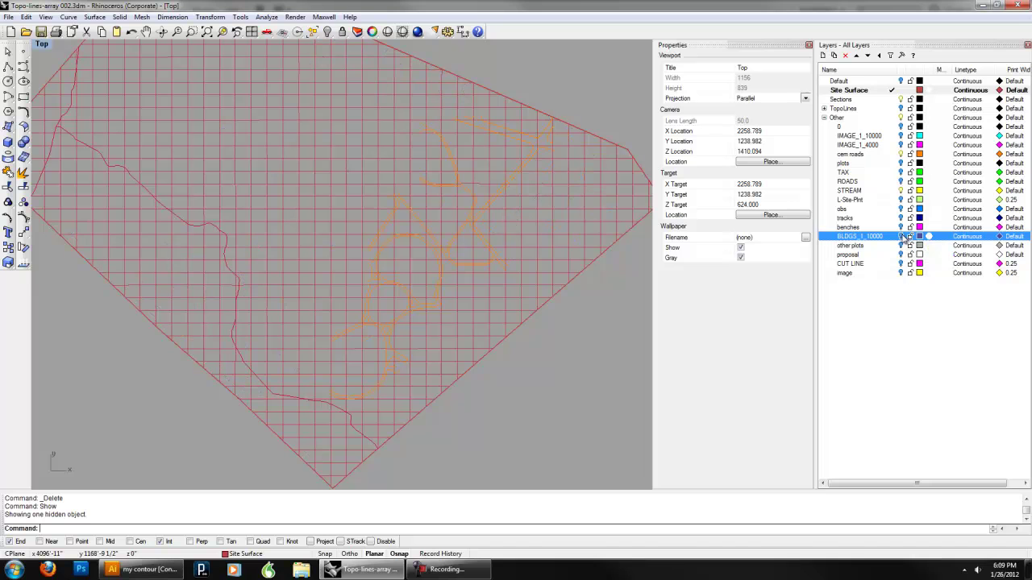
# Make Default the current layer and turn off the cem roads layer
pyautogui.click(892, 154)
pyautogui.click(858, 191)
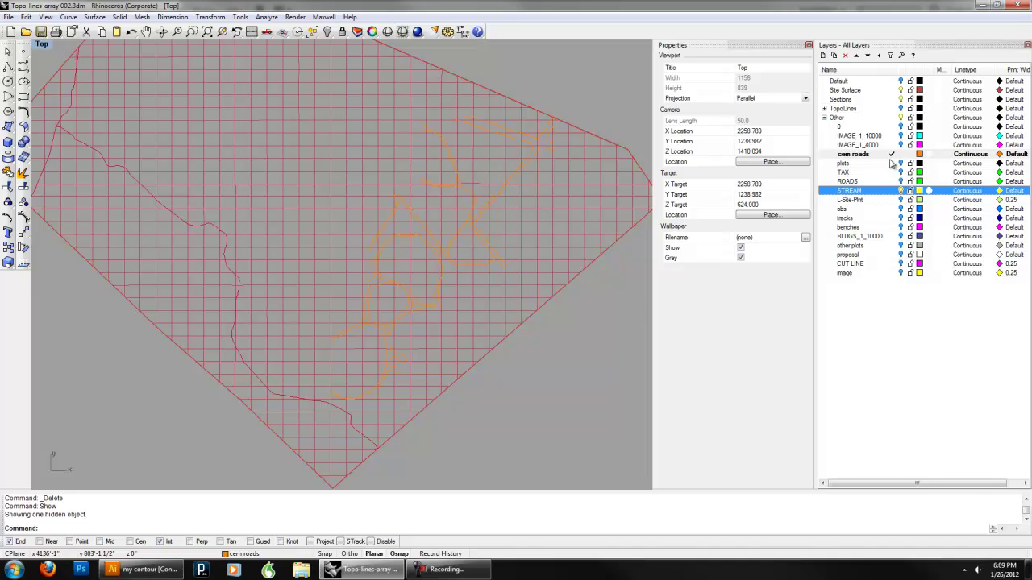
pyautogui.doubleClick(863, 82)
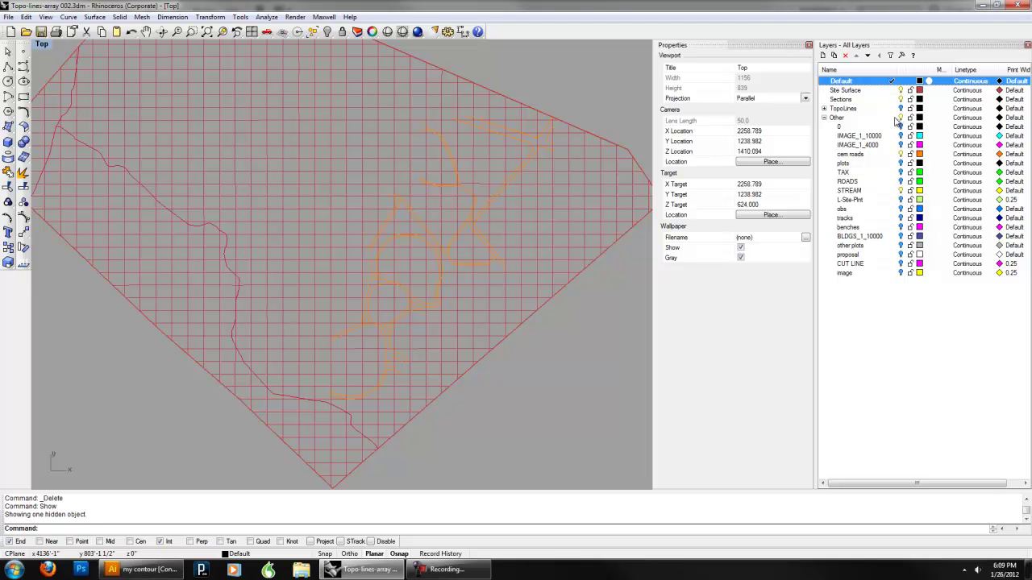
pyautogui.click(900, 154)
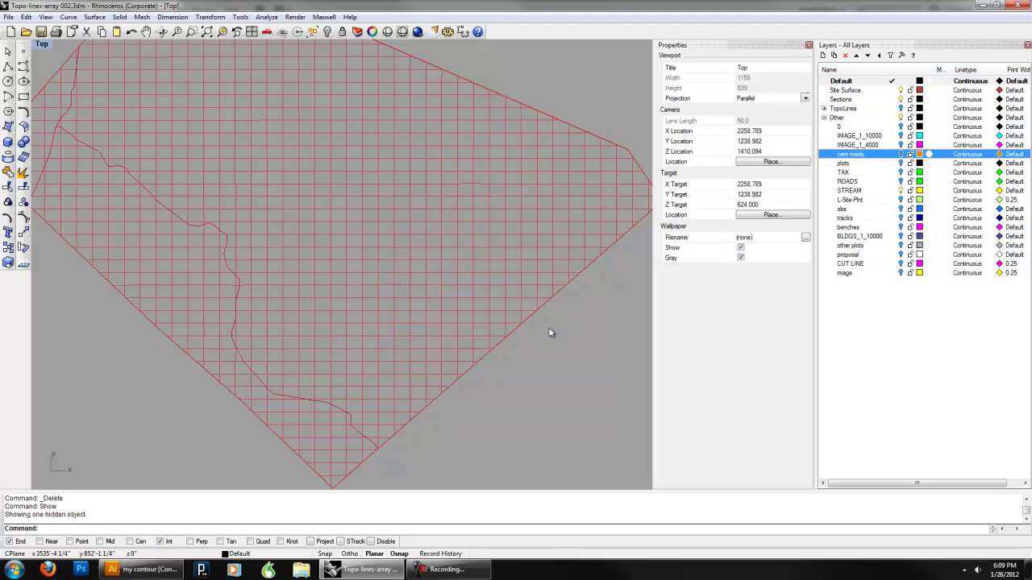
# Turn off the Site Surface layer and frame the stream curves in the Top view
pyautogui.moveTo(444, 303); pyautogui.dragTo(588, 303, button='right')
pyautogui.moveTo(574, 228); pyautogui.dragTo(496, 264, button='right')
pyautogui.click(900, 90)
pyautogui.click(900, 90)
pyautogui.scroll(-2, 498, 258)
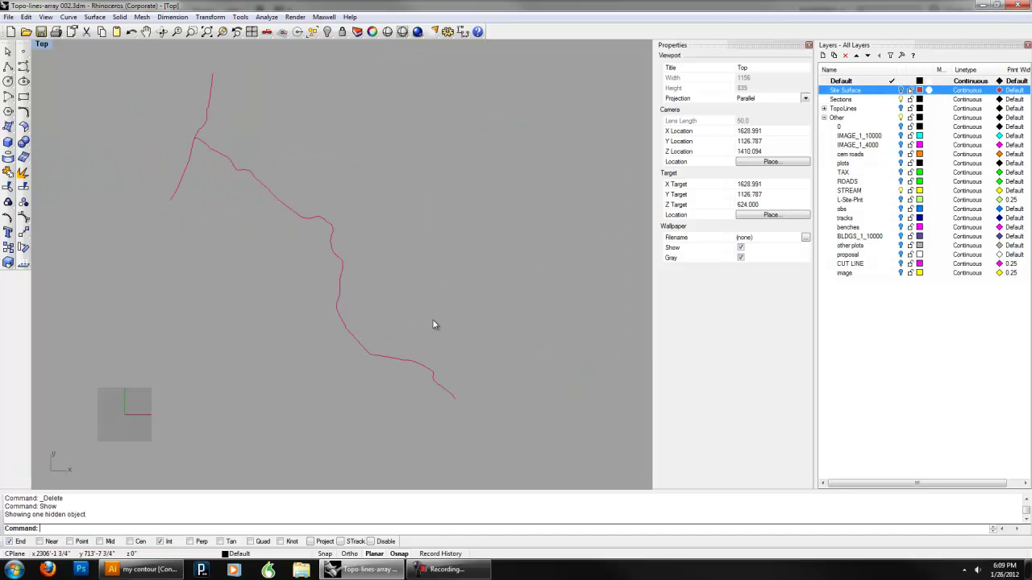
pyautogui.moveTo(491, 336); pyautogui.dragTo(519, 345, button='right')
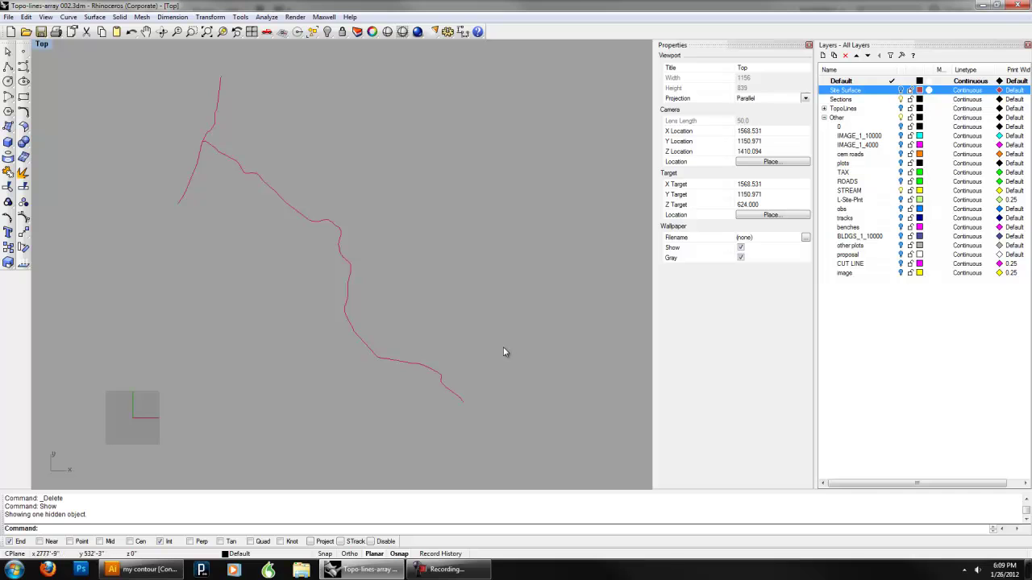
# Select the pieces of the stream line individually to examine how it is split into separate curves
pyautogui.click(339, 287)
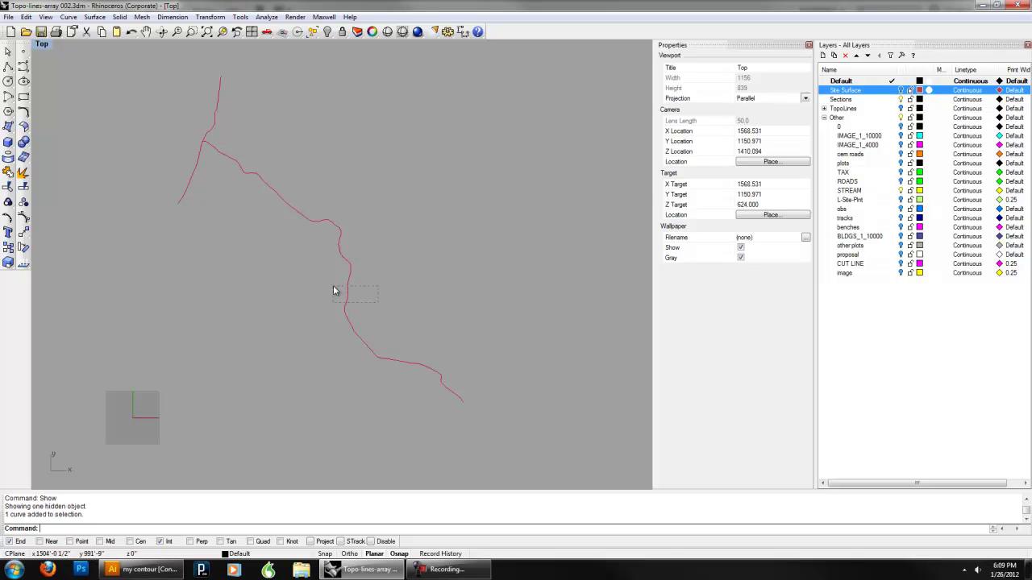
pyautogui.scroll(3, 460, 403)
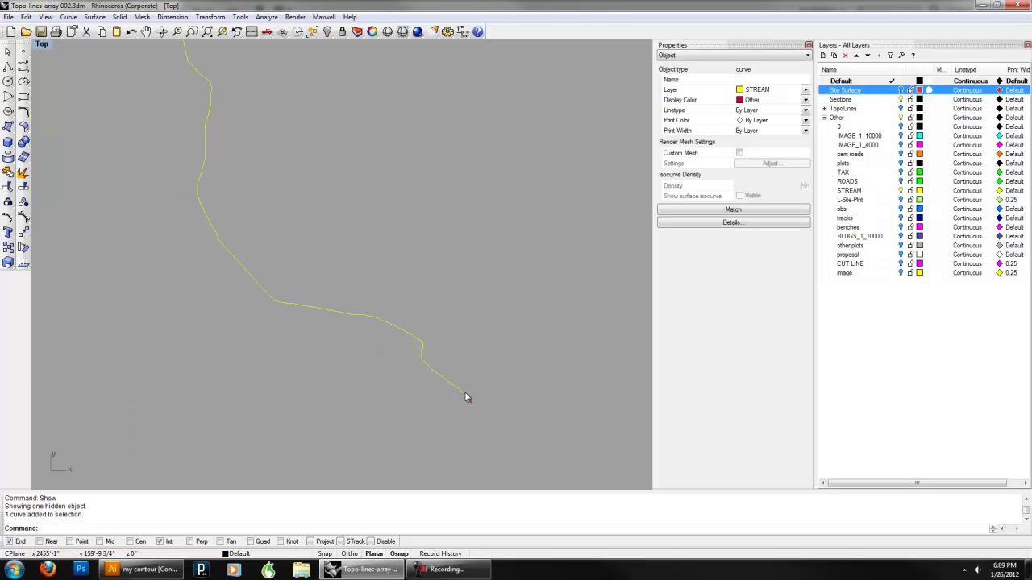
pyautogui.scroll(-6, 456, 391)
pyautogui.moveTo(389, 247); pyautogui.dragTo(487, 371, button='right')
pyautogui.moveTo(432, 310); pyautogui.dragTo(403, 283, button='right')
pyautogui.click(299, 150)
pyautogui.moveTo(298, 149); pyautogui.dragTo(219, 111)
pyautogui.moveTo(470, 325); pyautogui.dragTo(385, 286, button='right')
pyautogui.click(410, 307)
pyautogui.moveTo(430, 356); pyautogui.dragTo(447, 308, button='right')
pyautogui.moveTo(485, 346); pyautogui.dragTo(492, 376, button='right')
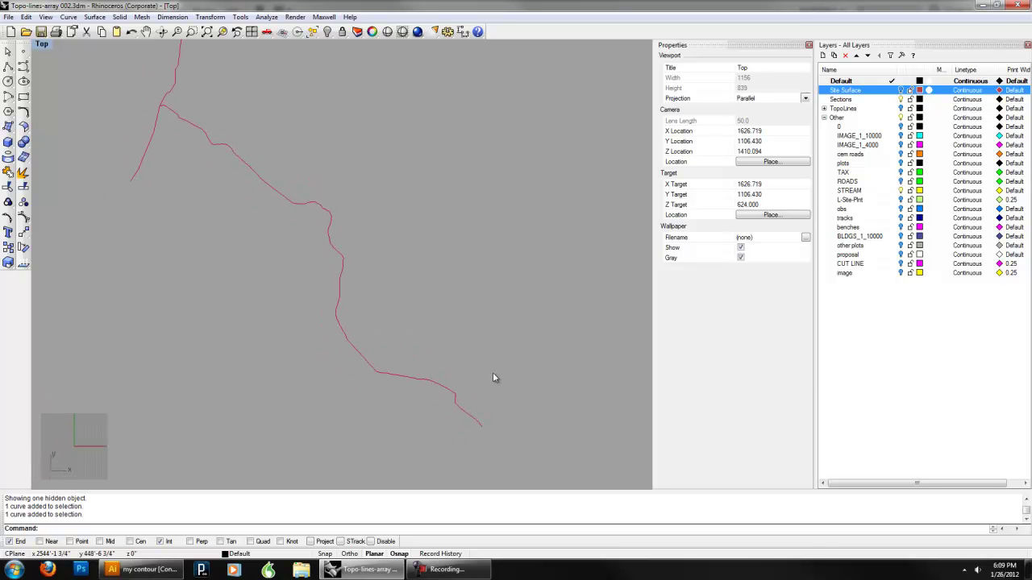
# Join the two curves of the main diagonal stream line into one curve
pyautogui.moveTo(514, 388); pyautogui.dragTo(408, 345)
pyautogui.click(492, 419)
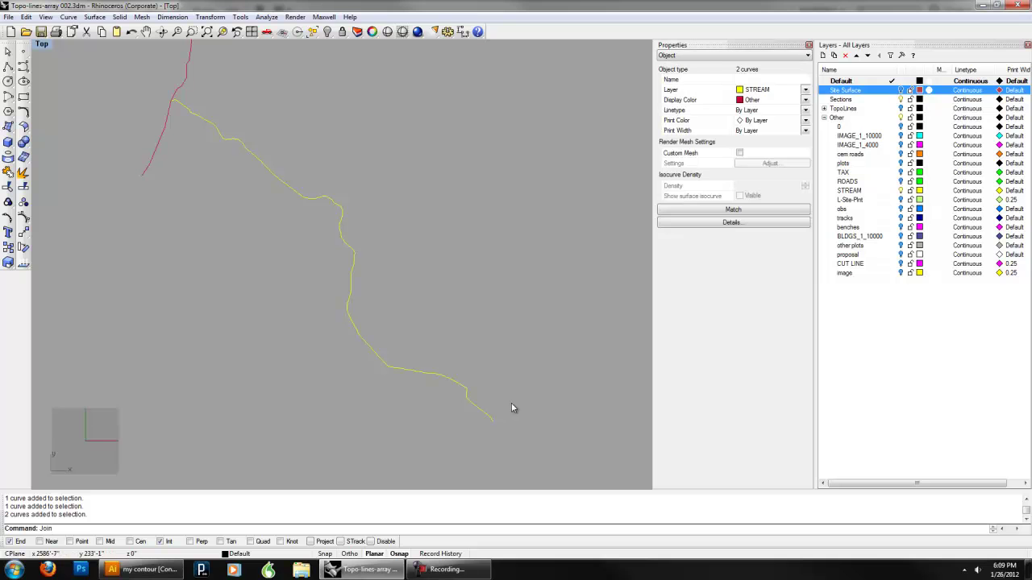
pyautogui.press('Return')
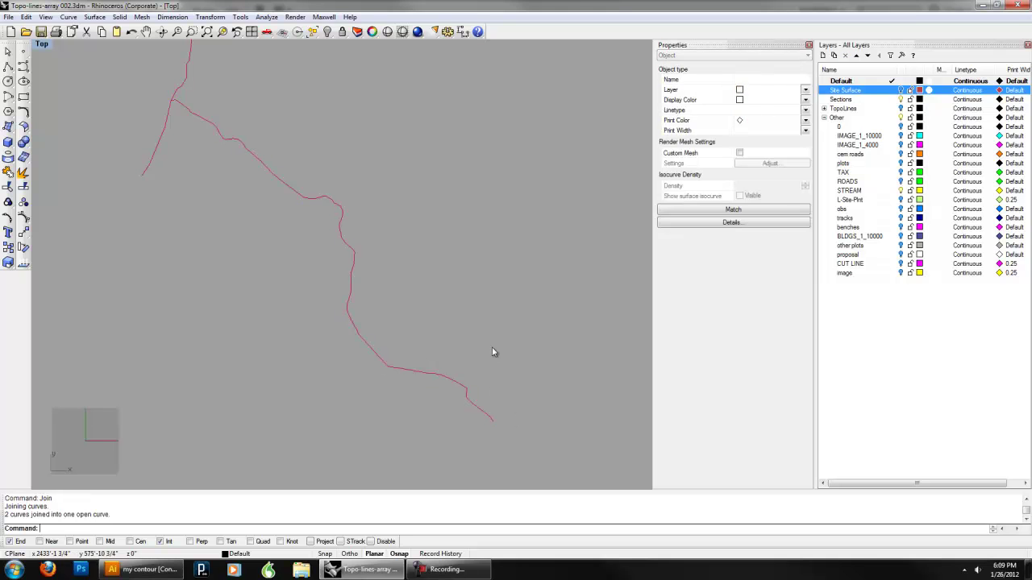
# Offset the main diagonal stream curve by 3 to both sides with sharp corners and delete the original centre line
pyautogui.moveTo(409, 258); pyautogui.dragTo(441, 284, button='right')
pyautogui.click(379, 324)
pyautogui.write('o')
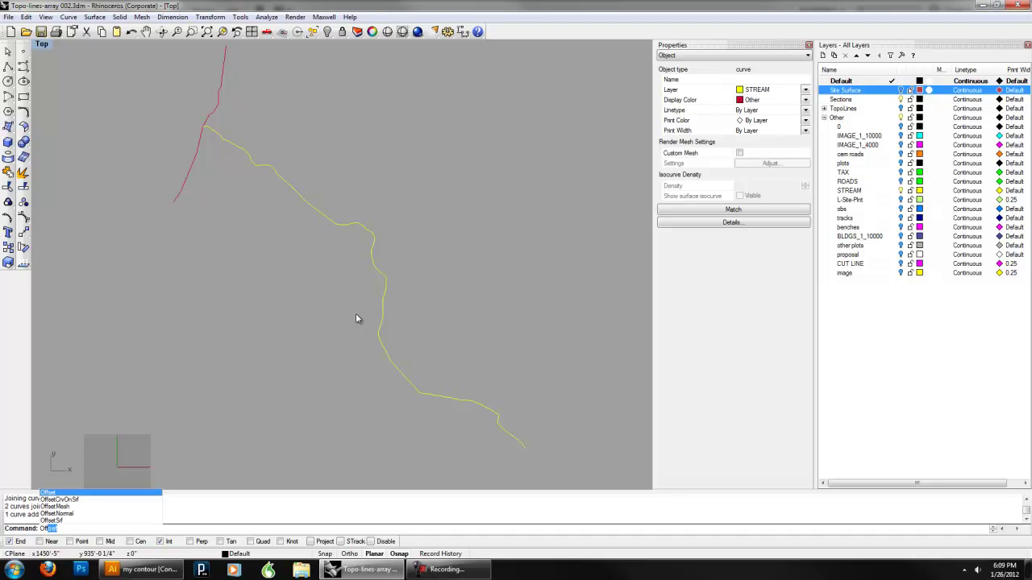
pyautogui.press('Return')
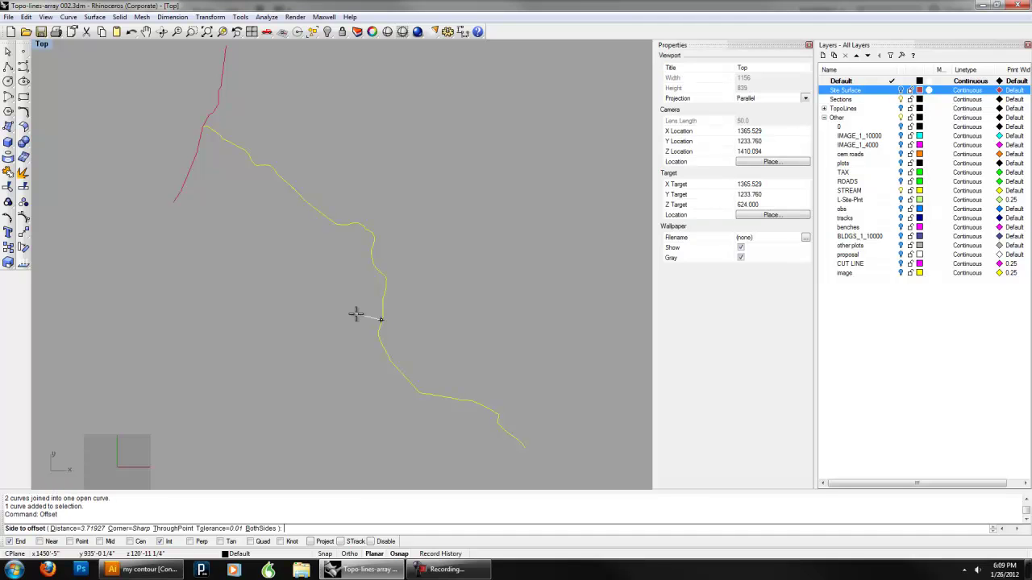
pyautogui.scroll(5, 387, 411)
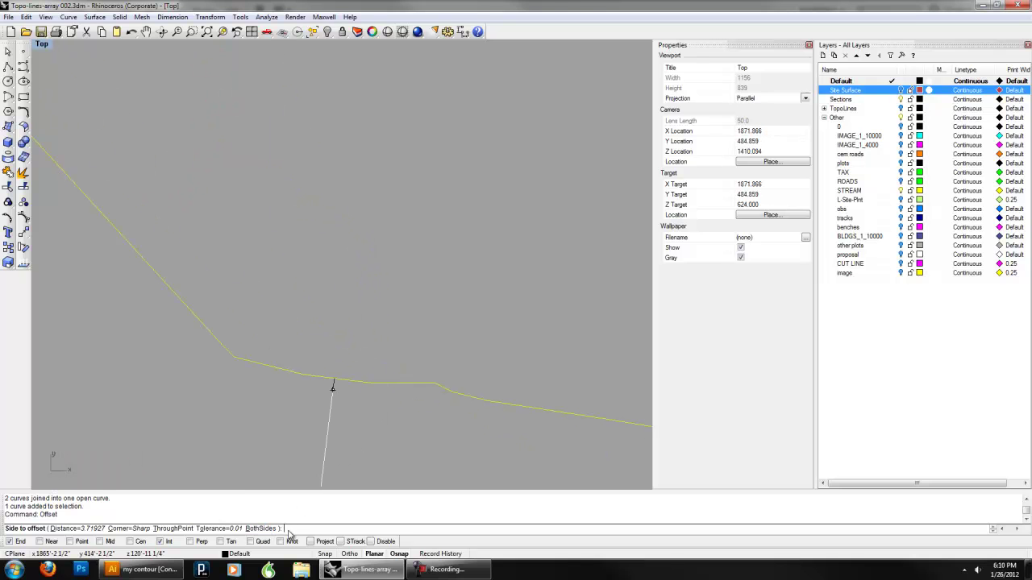
pyautogui.click(262, 529)
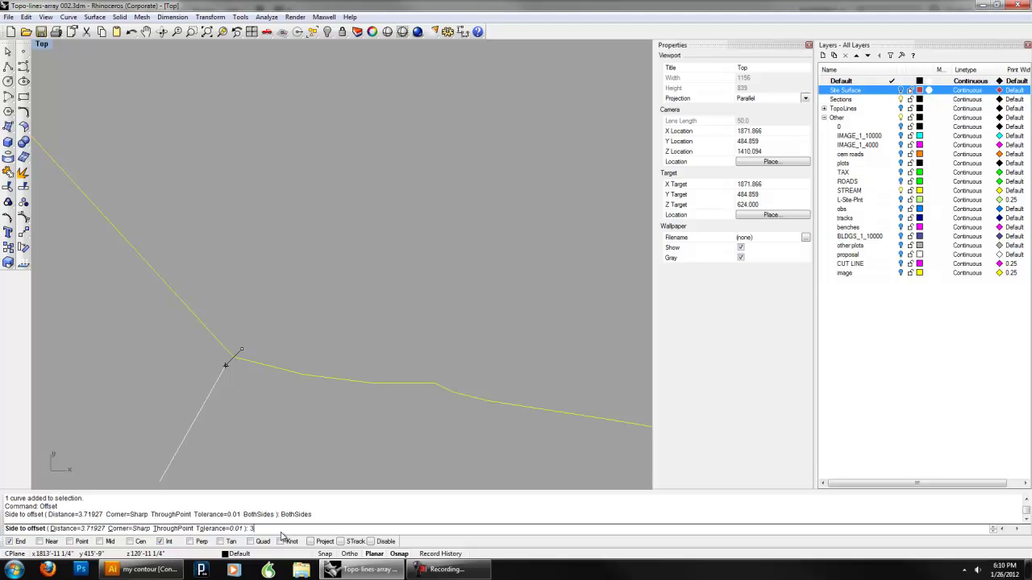
pyautogui.press('Return')
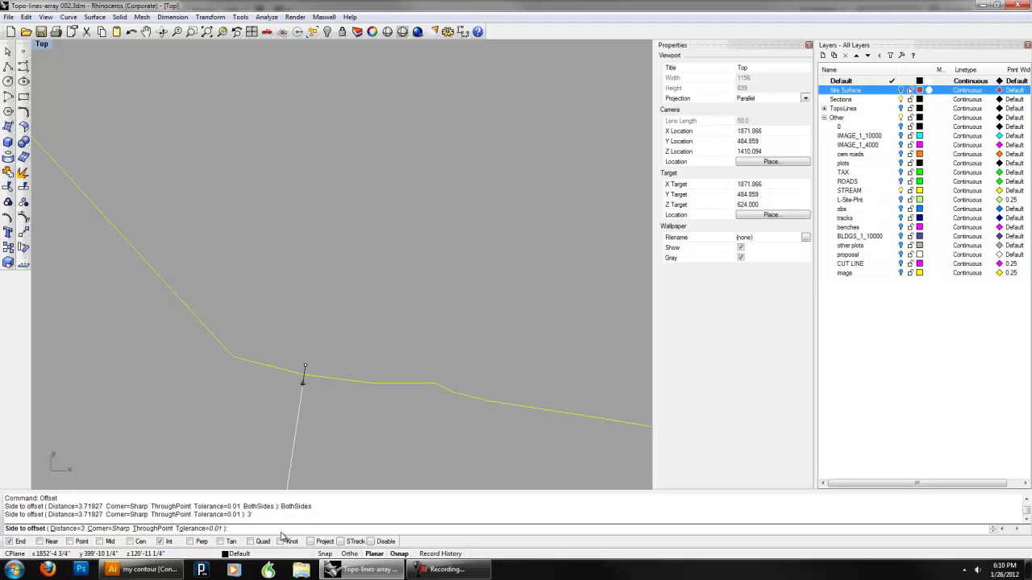
pyautogui.click(311, 359)
pyautogui.scroll(-3, 385, 399)
pyautogui.scroll(5, 397, 406)
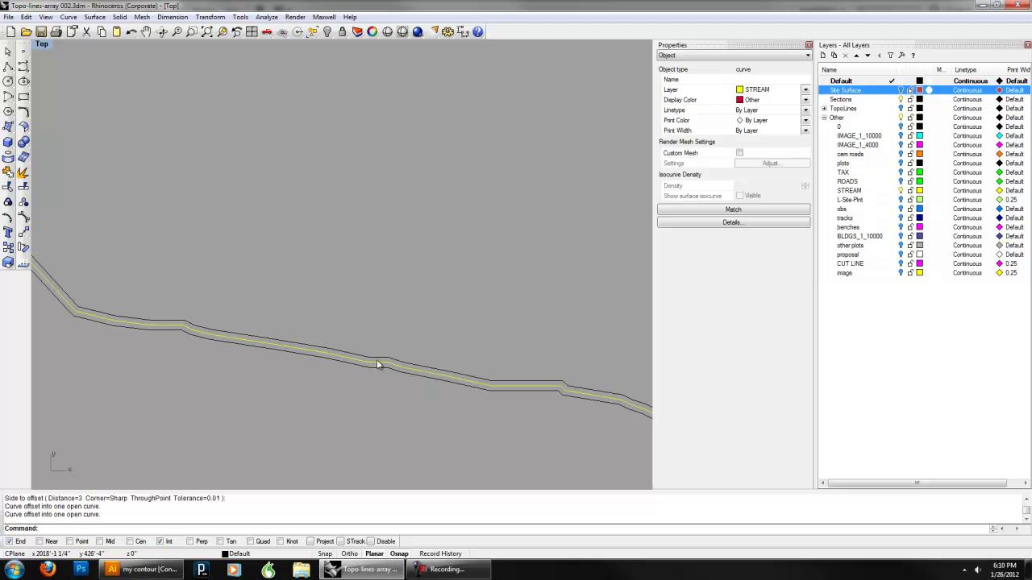
pyautogui.press('Delete')
# Select the other stream curve, the one crossing the upper end of the offset diagonal lines
pyautogui.scroll(-3, 385, 395)
pyautogui.scroll(-4, 385, 392)
pyautogui.moveTo(317, 227); pyautogui.dragTo(387, 351, button='right')
pyautogui.moveTo(205, 129)
pyautogui.mouseDown(button='right')
pyautogui.moveTo(299, 227)
pyautogui.moveTo(330, 233)
pyautogui.mouseUp(button='right')
pyautogui.moveTo(208, 182); pyautogui.dragTo(286, 228, button='right')
pyautogui.scroll(3, 302, 230)
pyautogui.click(292, 248)
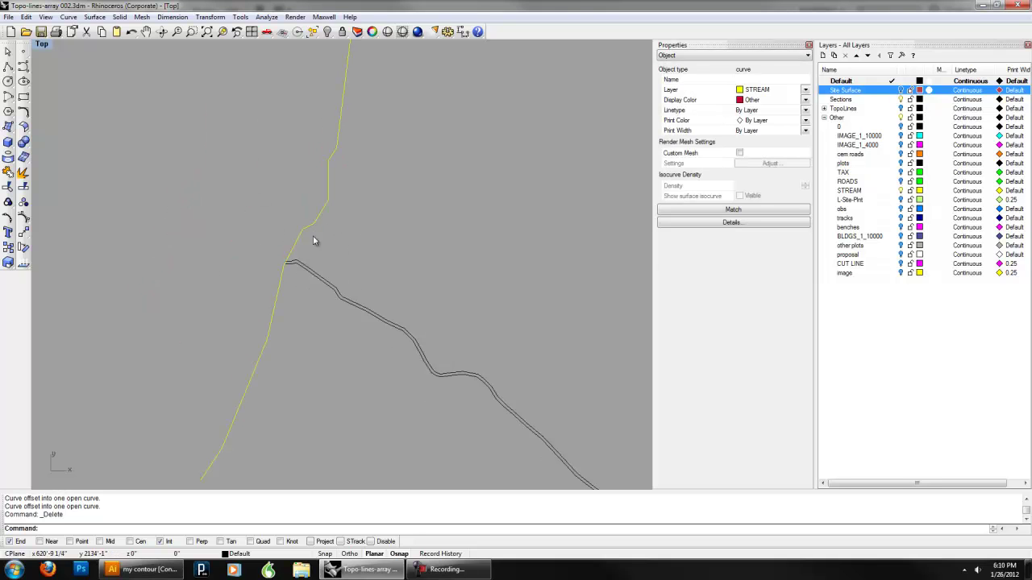
pyautogui.scroll(1, 316, 257)
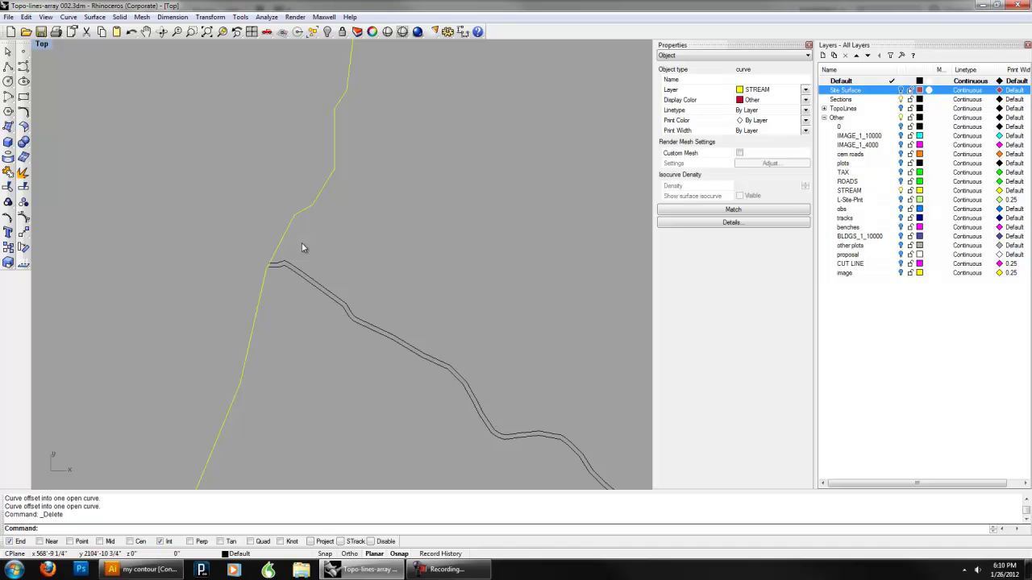
# Try to offset the selected stream curve by 3 to both sides
pyautogui.write('offset')
pyautogui.press('Return')
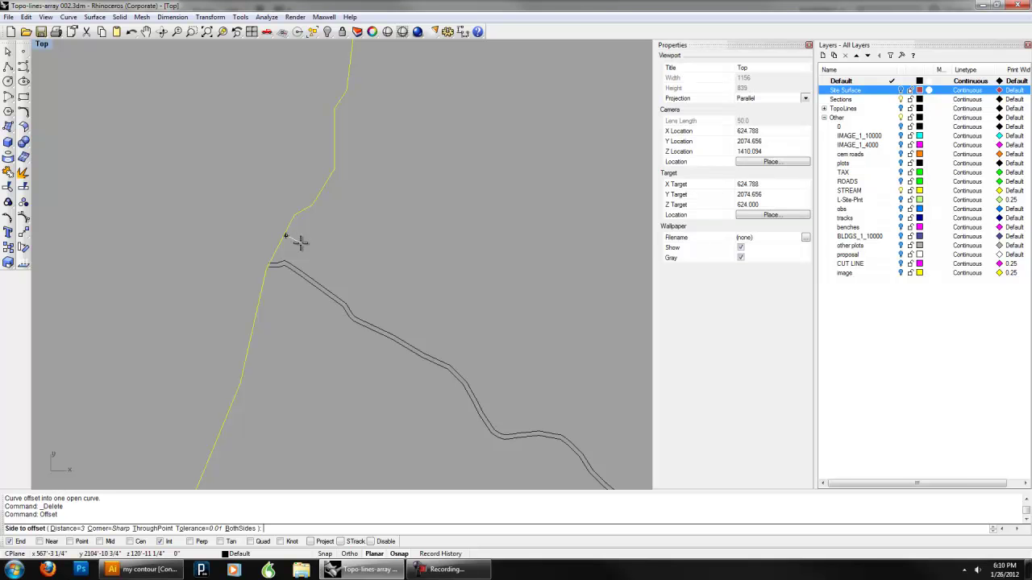
pyautogui.click(246, 528)
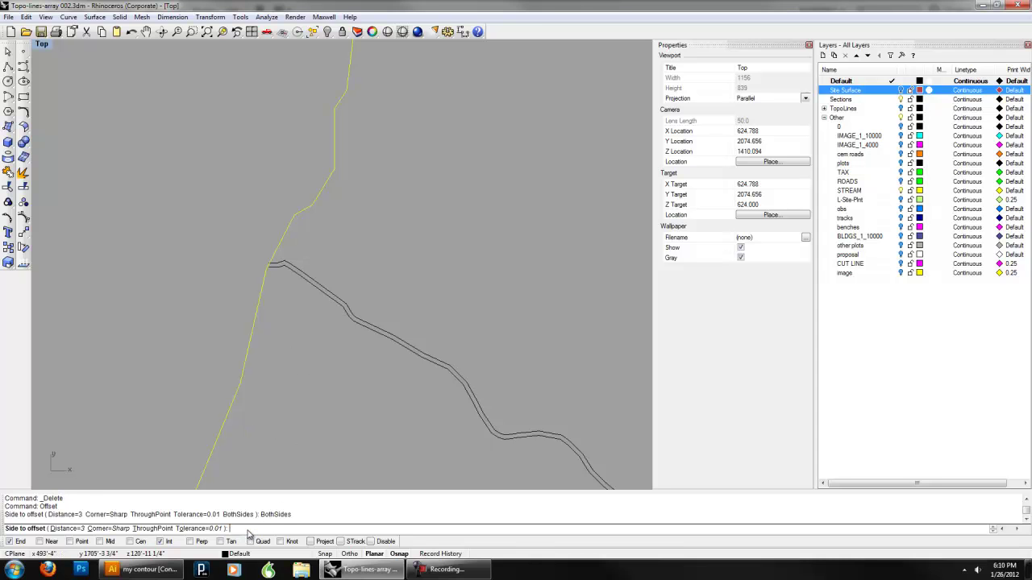
pyautogui.click(297, 236)
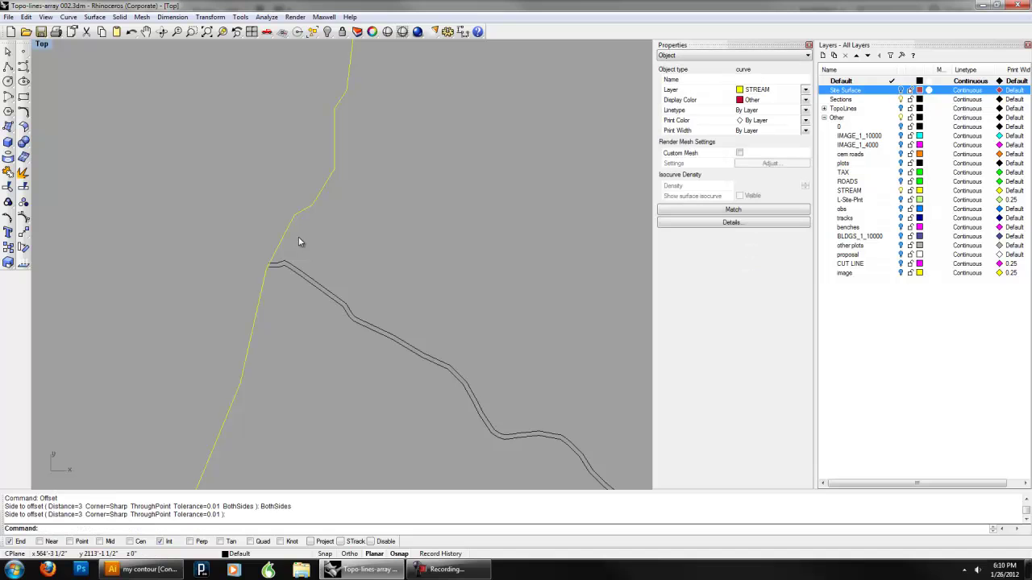
pyautogui.scroll(-3, 324, 264)
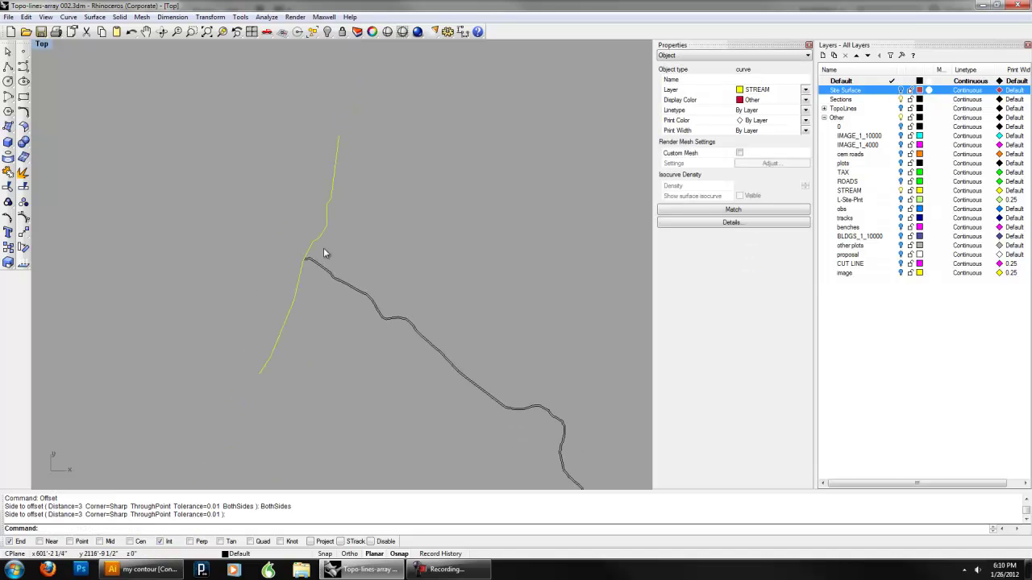
# Offset the crossing stream curve by 3 to both sides and delete its original centre line
pyautogui.scroll(2, 328, 260)
pyautogui.press('Return')
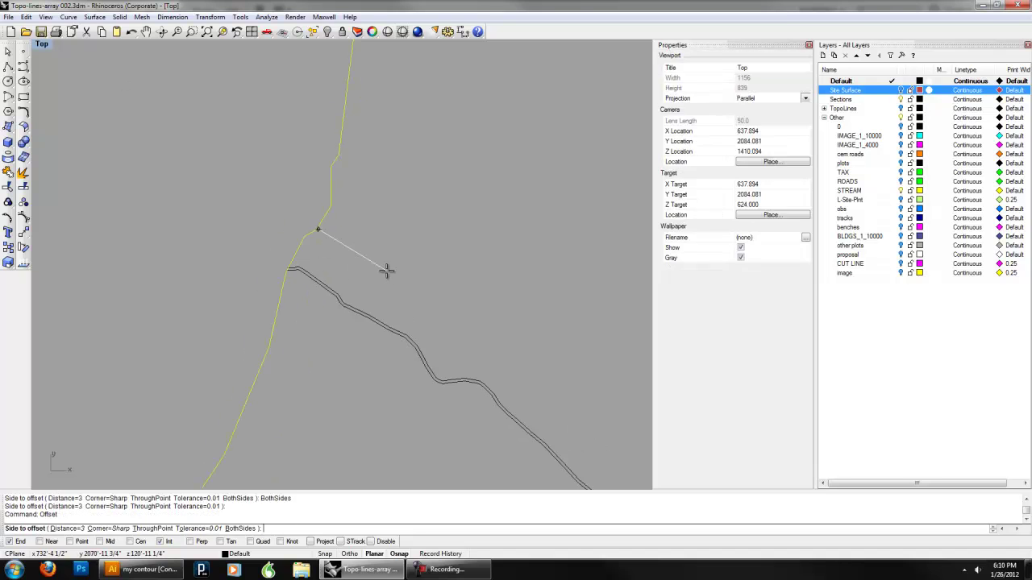
pyautogui.click(240, 528)
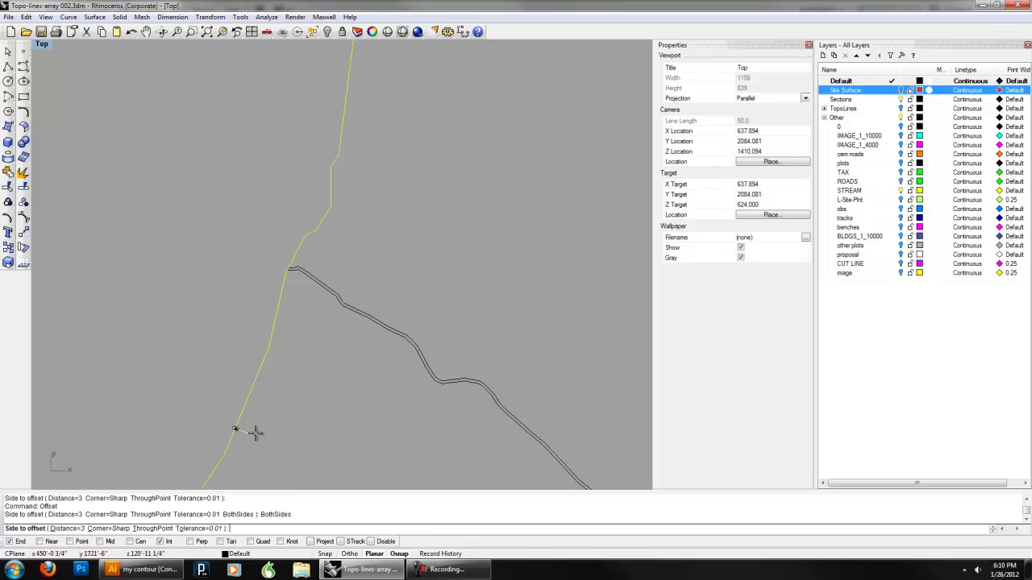
pyautogui.scroll(4, 233, 424)
pyautogui.scroll(-2, 234, 425)
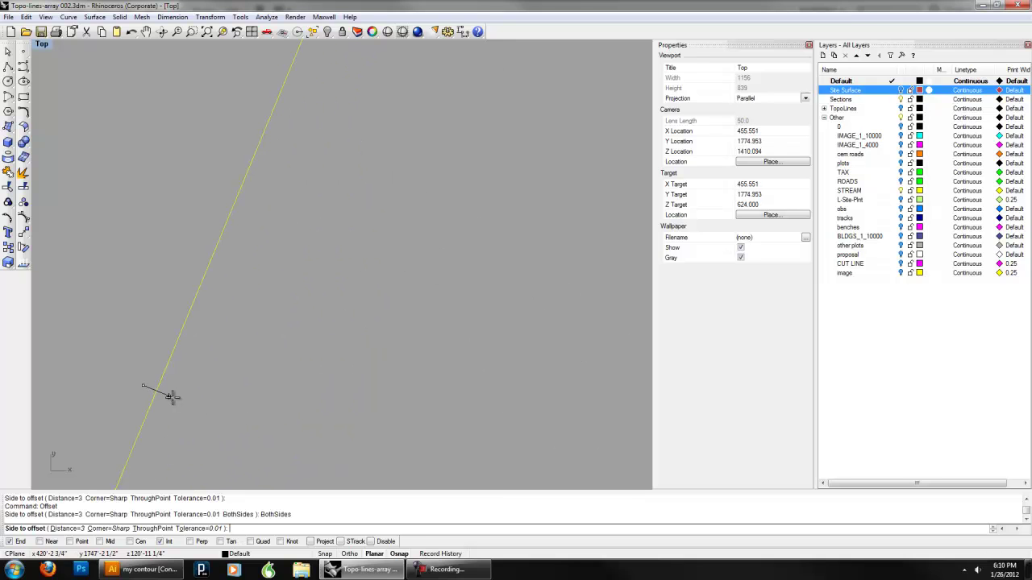
pyautogui.click(172, 397)
pyautogui.scroll(2, 239, 394)
pyautogui.scroll(-2, 239, 383)
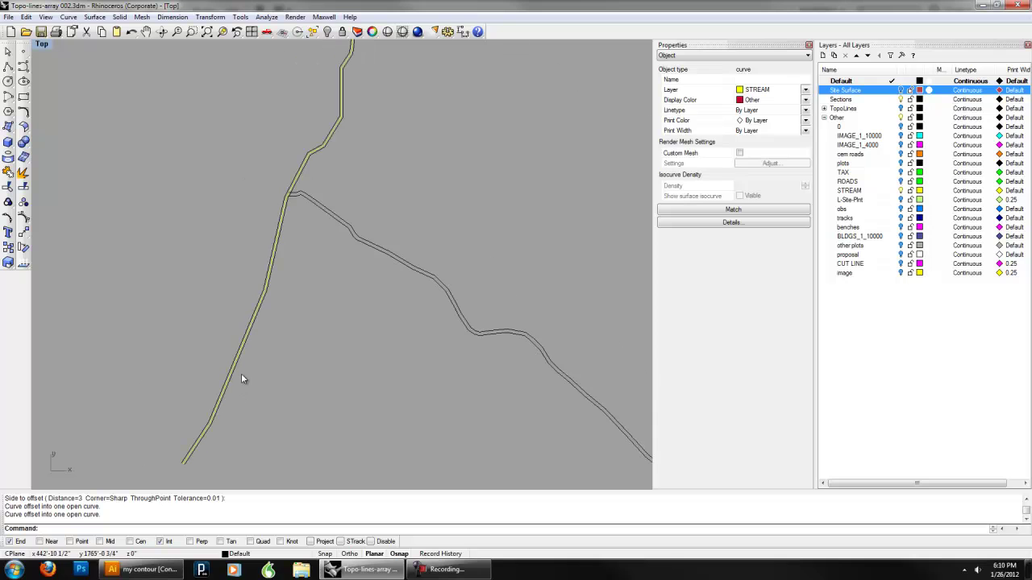
pyautogui.press('Delete')
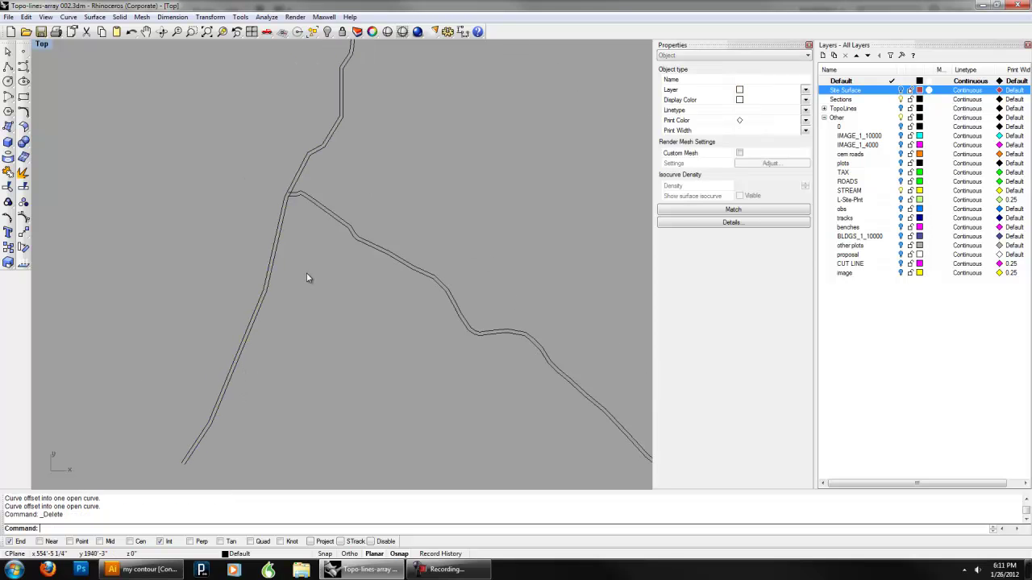
pyautogui.scroll(3, 292, 299)
pyautogui.scroll(2, 259, 223)
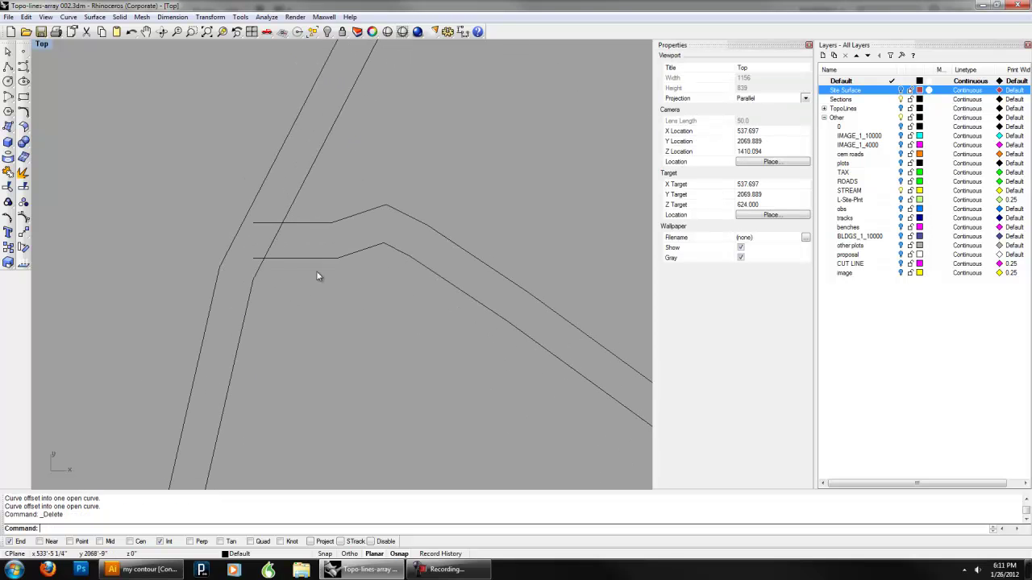
pyautogui.write('trim')
pyautogui.press('Return')
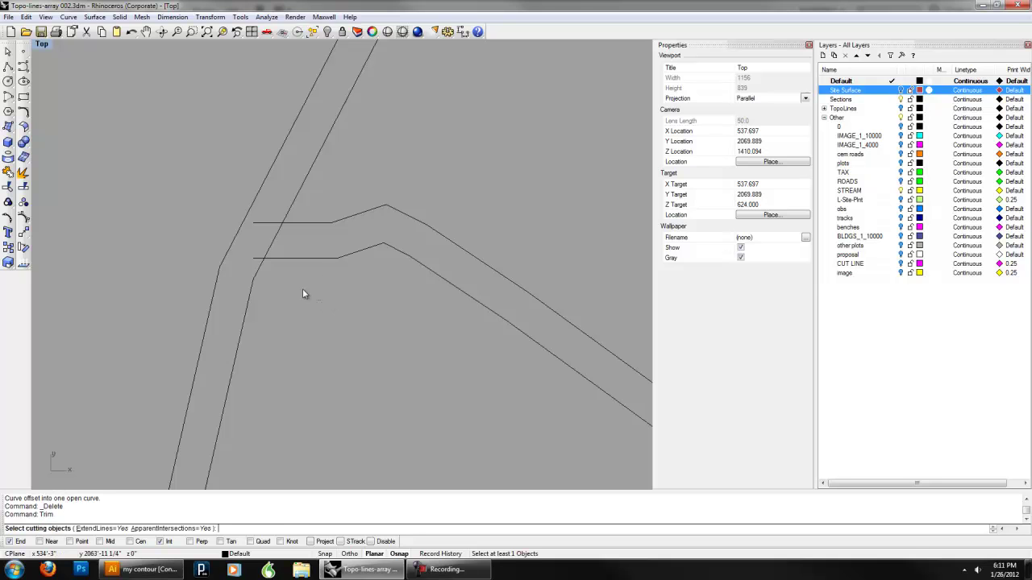
pyautogui.moveTo(303, 294); pyautogui.dragTo(214, 172)
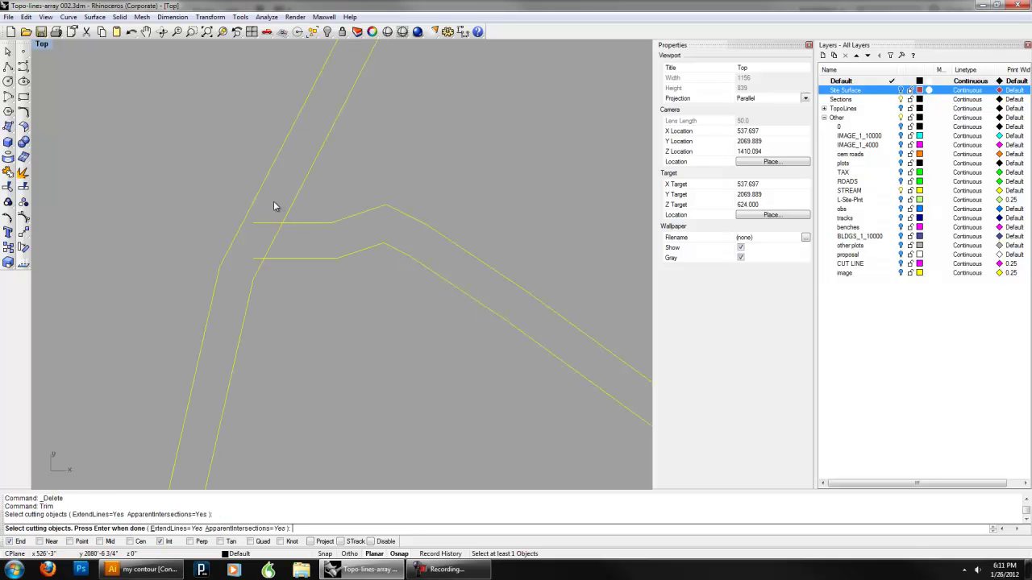
pyautogui.press('Return')
pyautogui.press('Return')
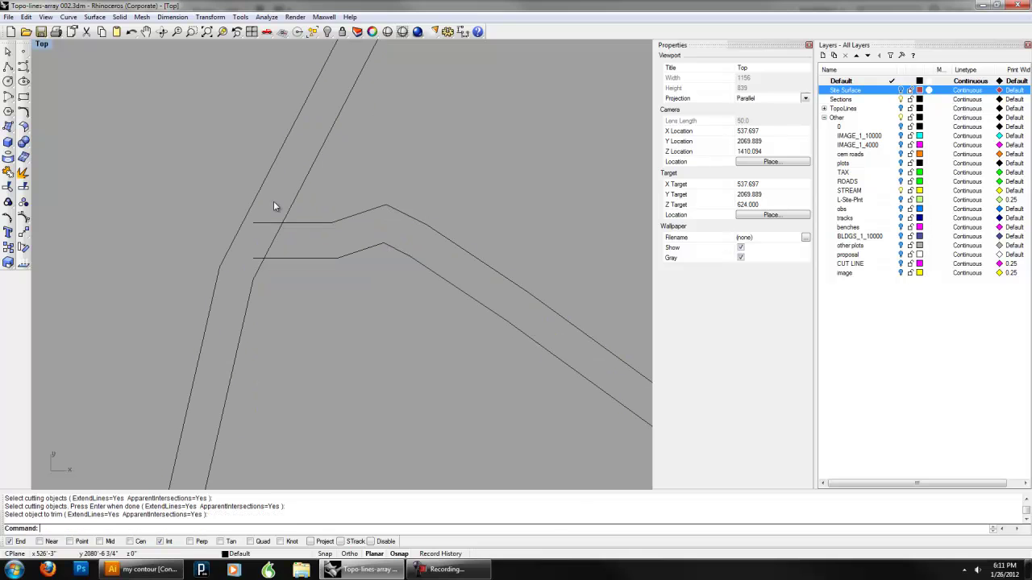
# Trim the overlapping offset lines at the stream junction so the two channels open into each other
pyautogui.press('Return')
pyautogui.moveTo(323, 317); pyautogui.dragTo(200, 202)
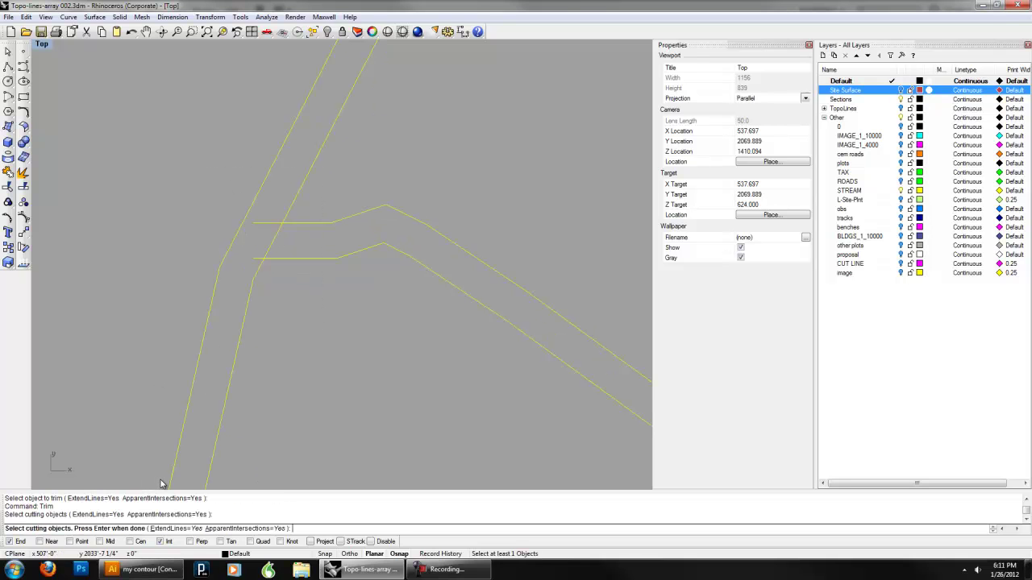
pyautogui.press('Return')
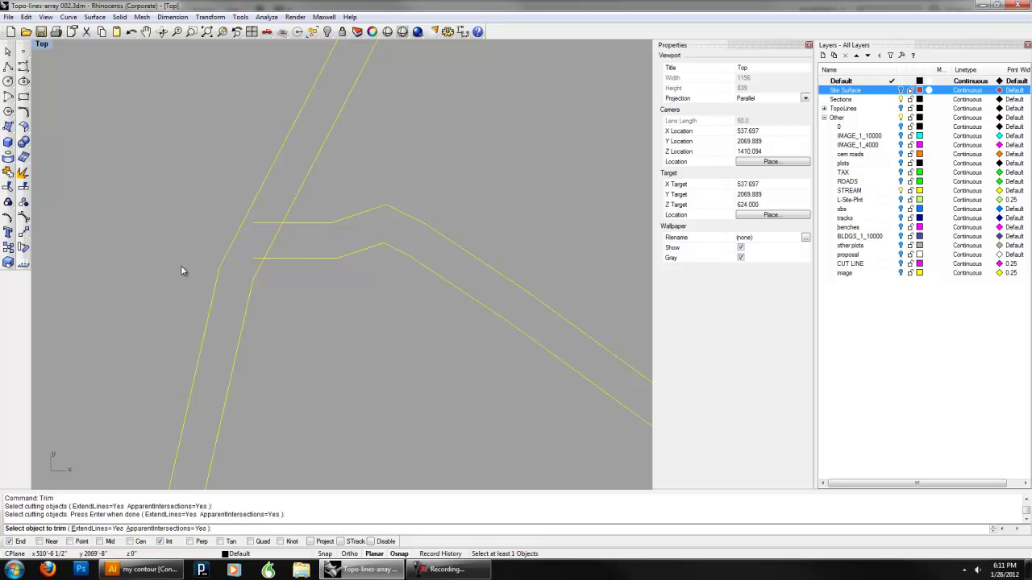
pyautogui.click(268, 225)
pyautogui.click(258, 258)
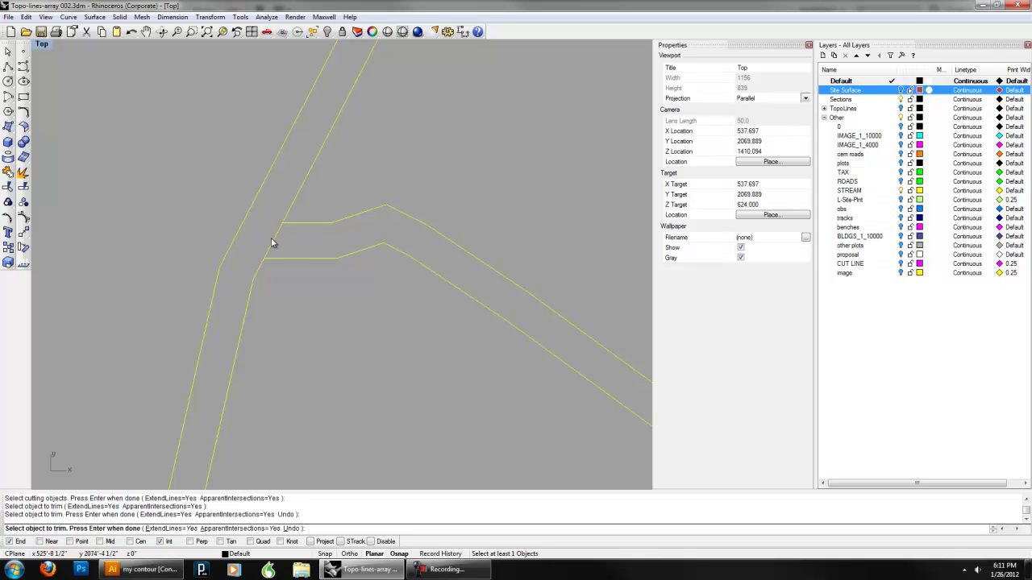
pyautogui.click(274, 239)
pyautogui.press('Return')
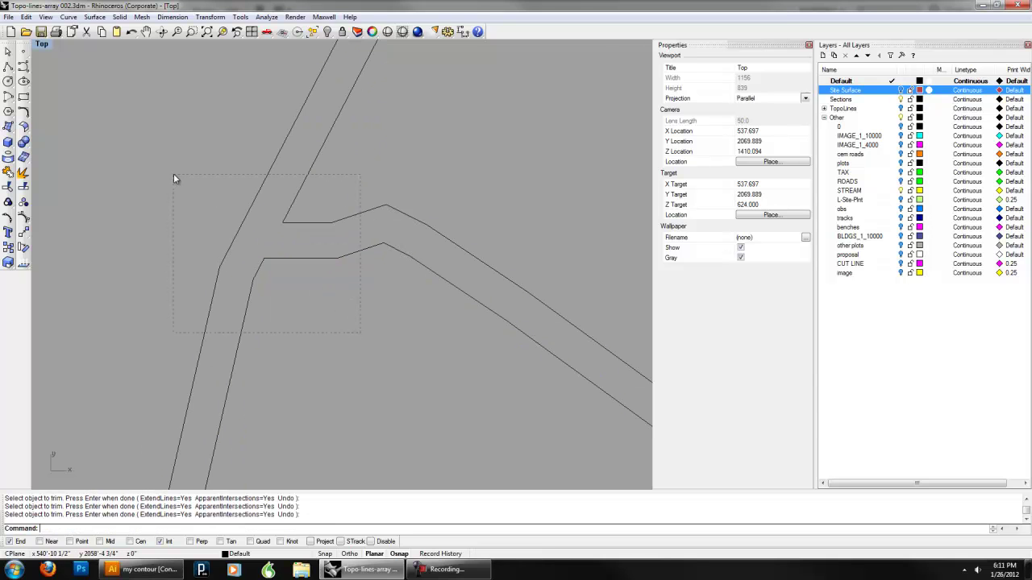
# Join the trimmed stream bank curves that meet at the junction and clear the selection
pyautogui.moveTo(174, 178); pyautogui.dragTo(173, 178)
pyautogui.press('Return')
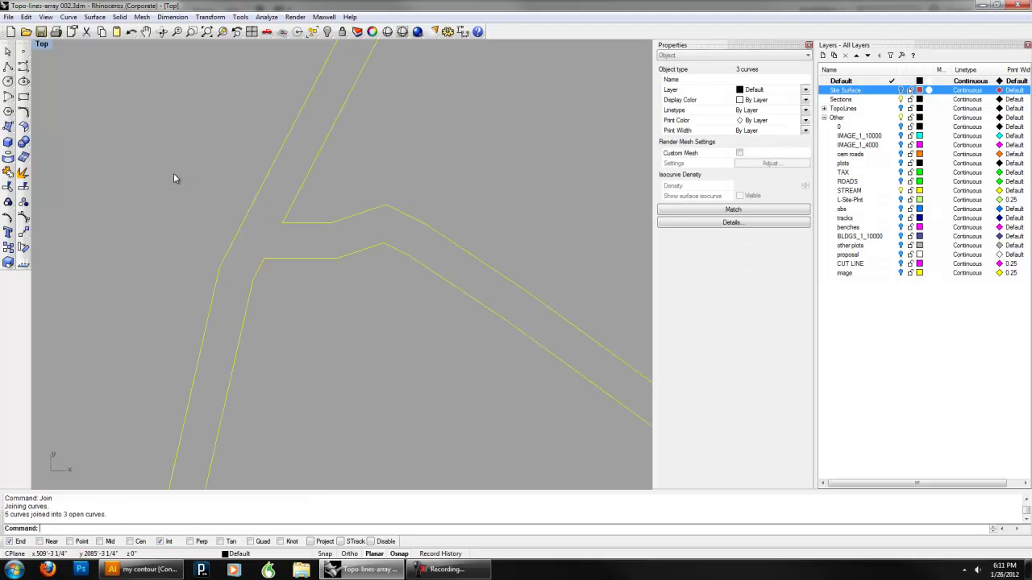
pyautogui.scroll(-3, 317, 331)
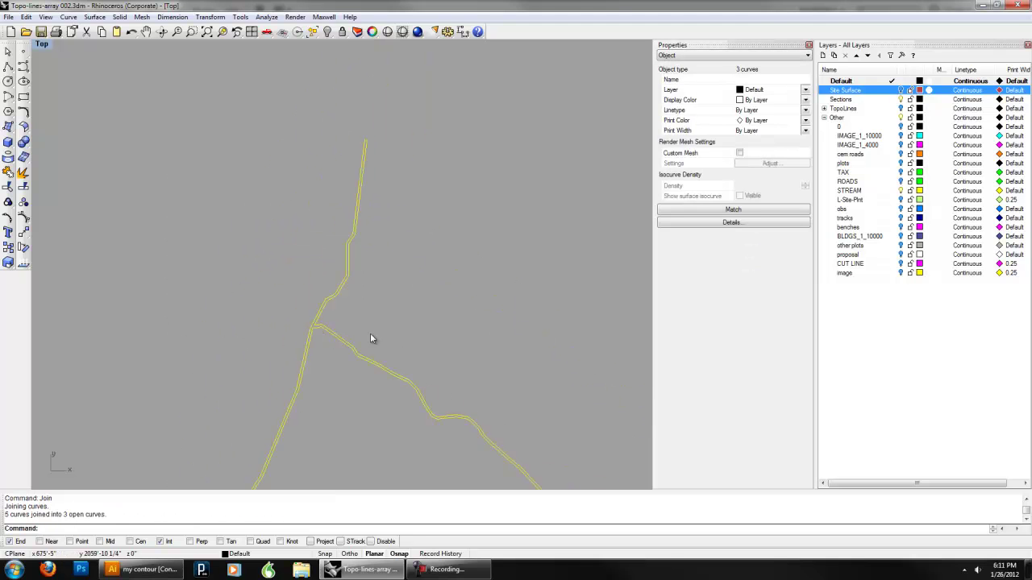
pyautogui.click(390, 240)
# Close the lower-right end of the diagonal stream with a polyline between the endpoints of its two banks
pyautogui.moveTo(430, 342); pyautogui.dragTo(376, 226, button='right')
pyautogui.moveTo(469, 321); pyautogui.dragTo(409, 296, button='right')
pyautogui.scroll(-1, 410, 296)
pyautogui.moveTo(435, 348); pyautogui.dragTo(364, 209, button='right')
pyautogui.moveTo(441, 387); pyautogui.dragTo(384, 216, button='right')
pyautogui.moveTo(474, 379); pyautogui.dragTo(370, 272, button='right')
pyautogui.press('Down')
pyautogui.press('Right')
pyautogui.click(8, 68)
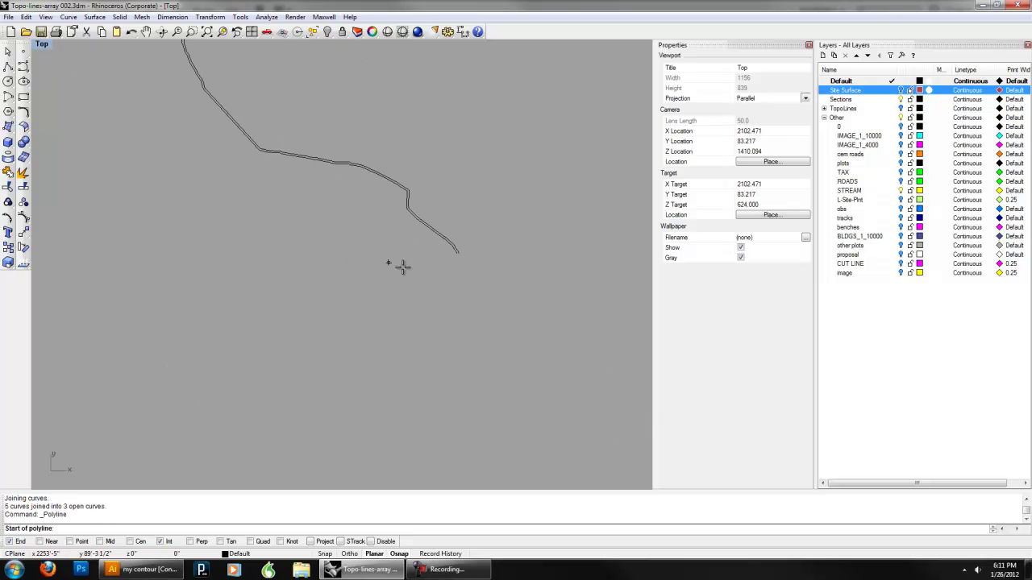
pyautogui.press('Down')
pyautogui.press('Right')
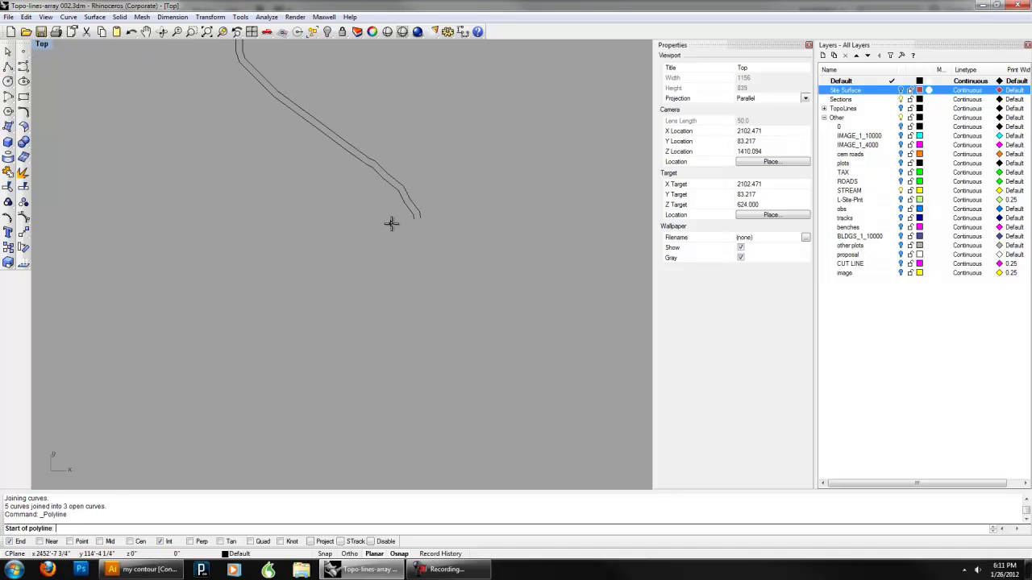
pyautogui.click(430, 216)
pyautogui.click(443, 214)
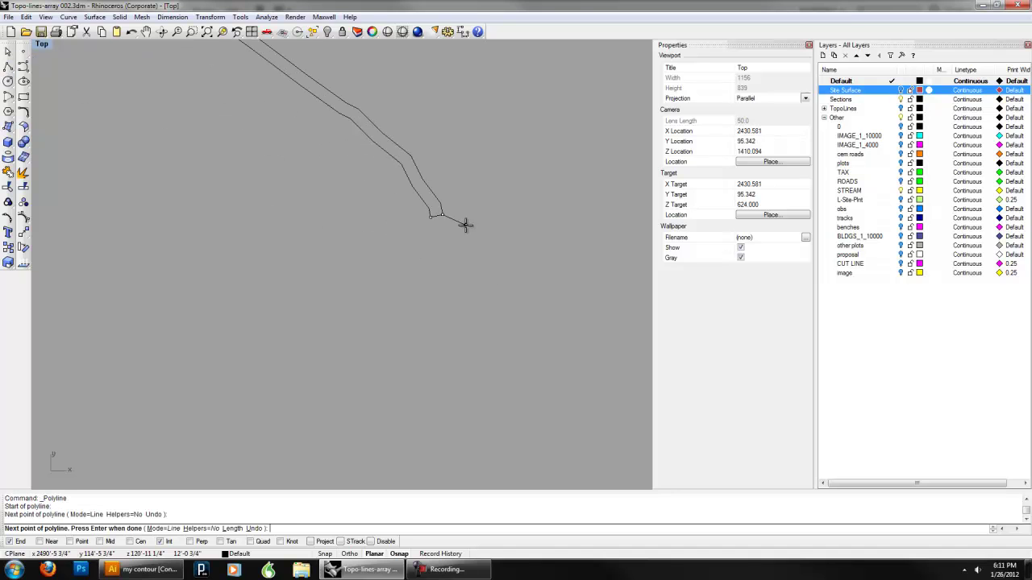
pyautogui.rightClick(466, 225)
# Close the lower end of the crossing stream with a polyline between its two bank endpoints
pyautogui.scroll(-7, 465, 225)
pyautogui.scroll(-10, 336, 157)
pyautogui.moveTo(300, 191); pyautogui.dragTo(497, 252, button='right')
pyautogui.moveTo(322, 73); pyautogui.dragTo(401, 227, button='right')
pyautogui.moveTo(267, 108); pyautogui.dragTo(425, 237, button='right')
pyautogui.press('Left')
pyautogui.press('Up')
pyautogui.press('Return')
pyautogui.click(353, 390)
pyautogui.click(359, 394)
pyautogui.rightClick(407, 381)
# Close the upper end of the crossing stream with a polyline between its two bank endpoints
pyautogui.scroll(-9, 407, 381)
pyautogui.moveTo(469, 286); pyautogui.dragTo(400, 396, button='right')
pyautogui.moveTo(461, 174); pyautogui.dragTo(425, 303, button='right')
pyautogui.press('Up')
pyautogui.press('Right')
pyautogui.press('Return')
pyautogui.click(465, 181)
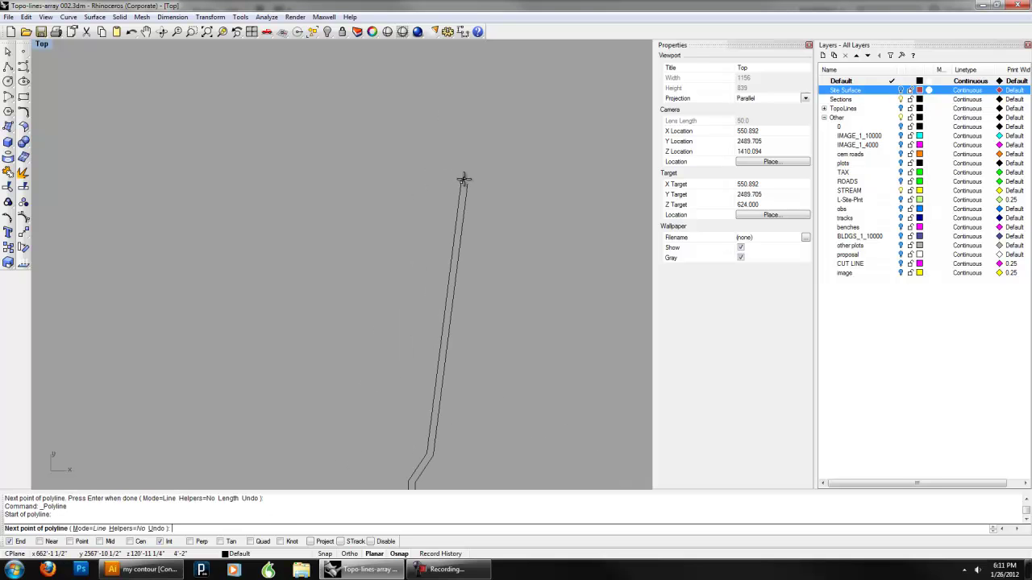
pyautogui.click(466, 182)
pyautogui.press('Return')
# Turn off the Int object snap and join all stream bank curves and end caps into one closed curve
pyautogui.scroll(-8, 524, 371)
pyautogui.moveTo(523, 370); pyautogui.dragTo(359, 212, button='right')
pyautogui.click(167, 538)
pyautogui.moveTo(387, 458); pyautogui.dragTo(322, 364, button='right')
pyautogui.scroll(-2, 322, 348)
pyautogui.scroll(-4, 447, 369)
pyautogui.moveTo(453, 373); pyautogui.dragTo(359, 277, button='right')
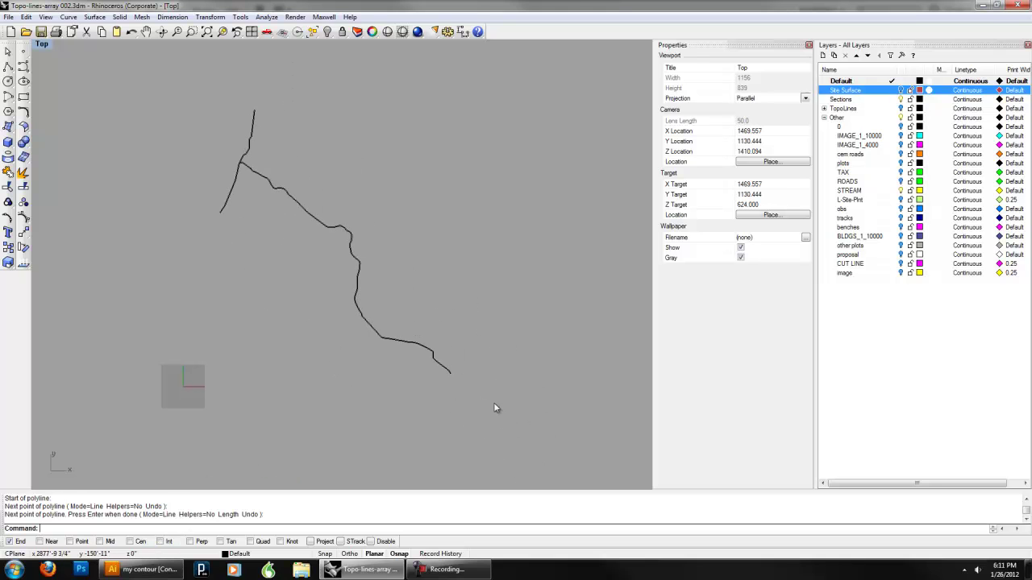
pyautogui.moveTo(242, 149); pyautogui.dragTo(241, 148)
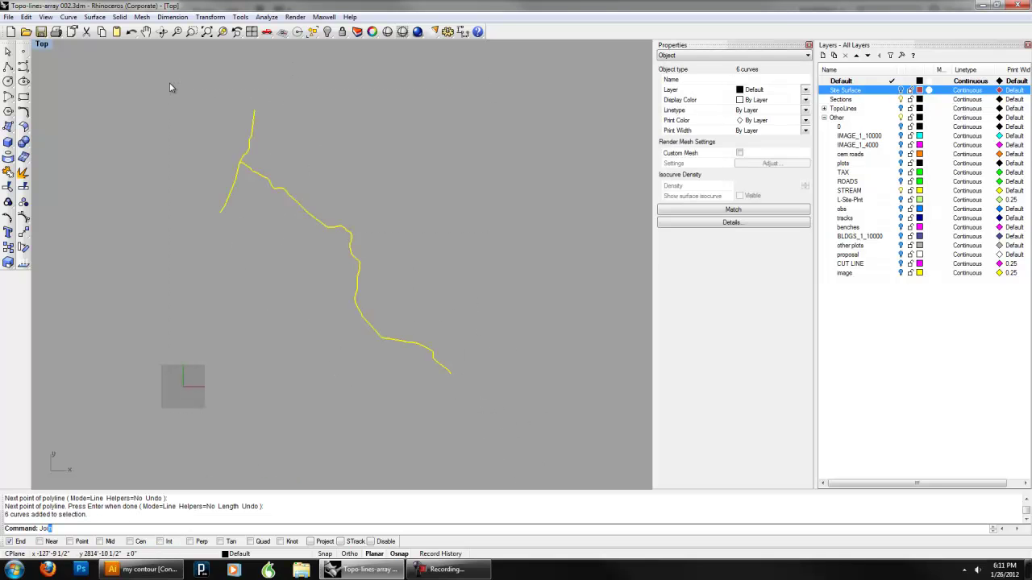
pyautogui.press('Return')
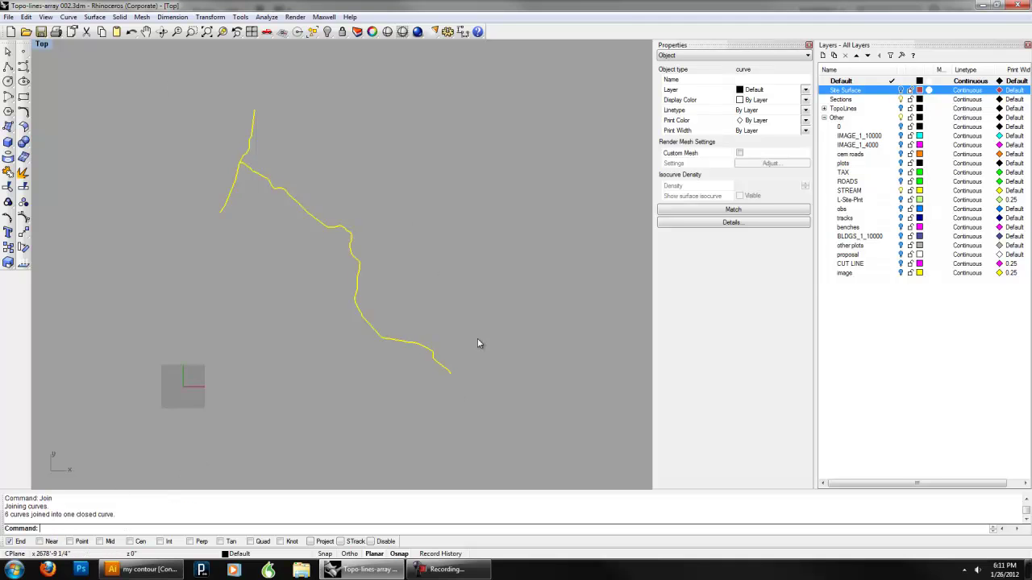
# Turn on the Site Surface layer and compare the flat stream outline with the terrain in the perspective view
pyautogui.click(503, 329)
pyautogui.click(901, 90)
pyautogui.click(41, 43)
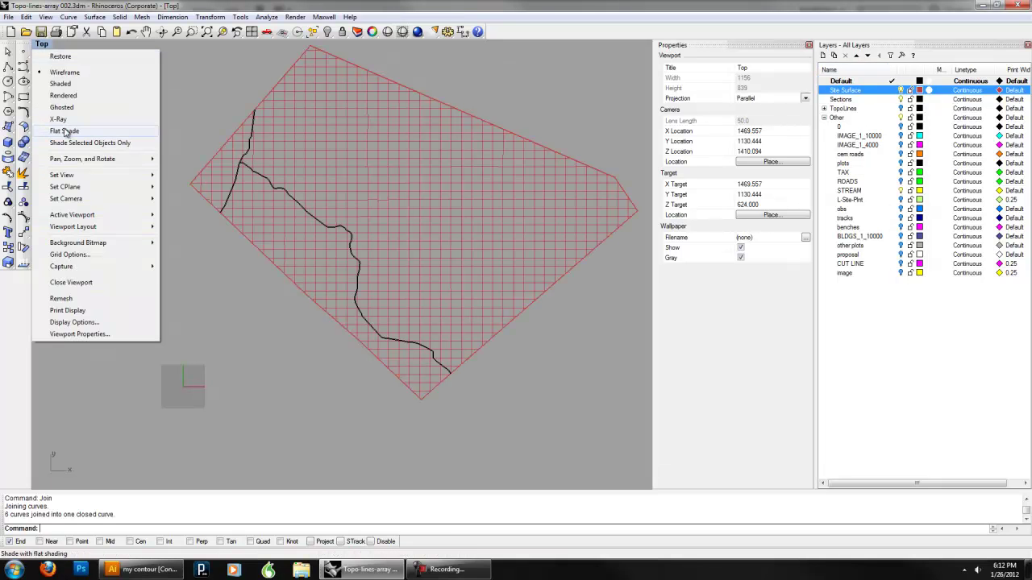
pyautogui.moveTo(72, 175)
pyautogui.click(191, 262)
pyautogui.moveTo(193, 262); pyautogui.dragTo(502, 376, button='right')
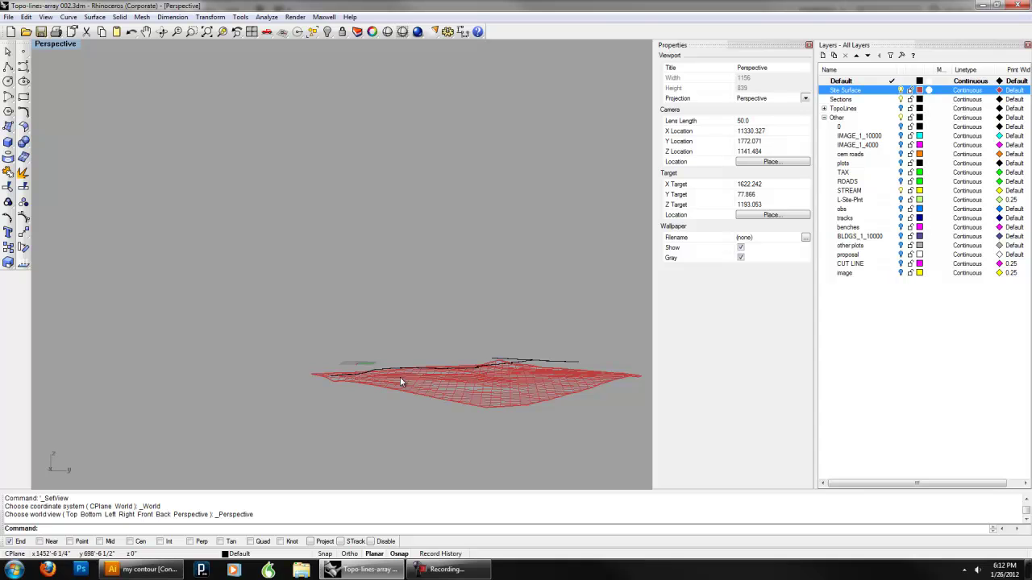
pyautogui.moveTo(440, 386); pyautogui.dragTo(478, 376, button='right')
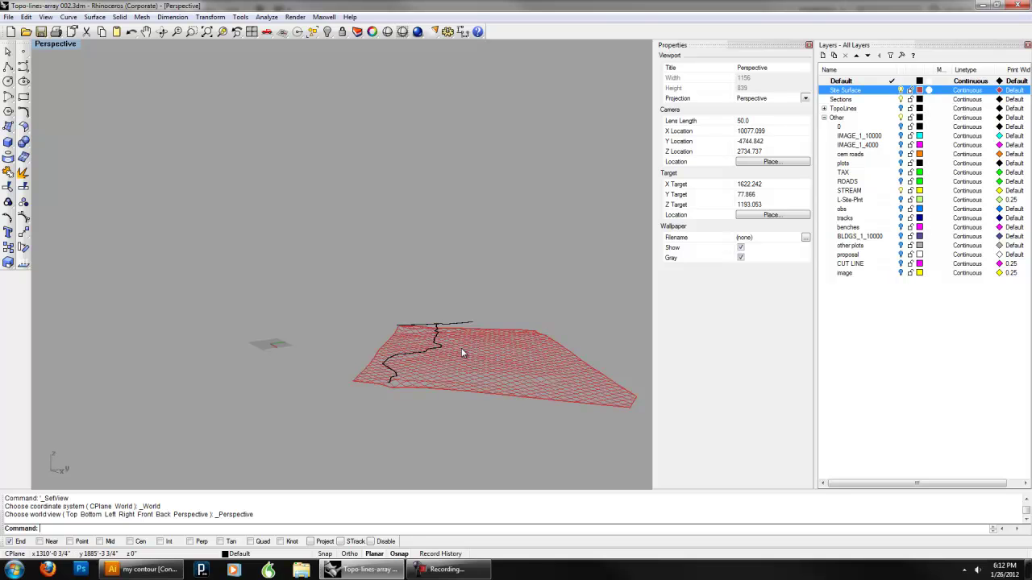
pyautogui.moveTo(464, 347); pyautogui.dragTo(464, 358, button='right')
# Project the closed stream outline onto the site surface from the top view
pyautogui.write('Top')
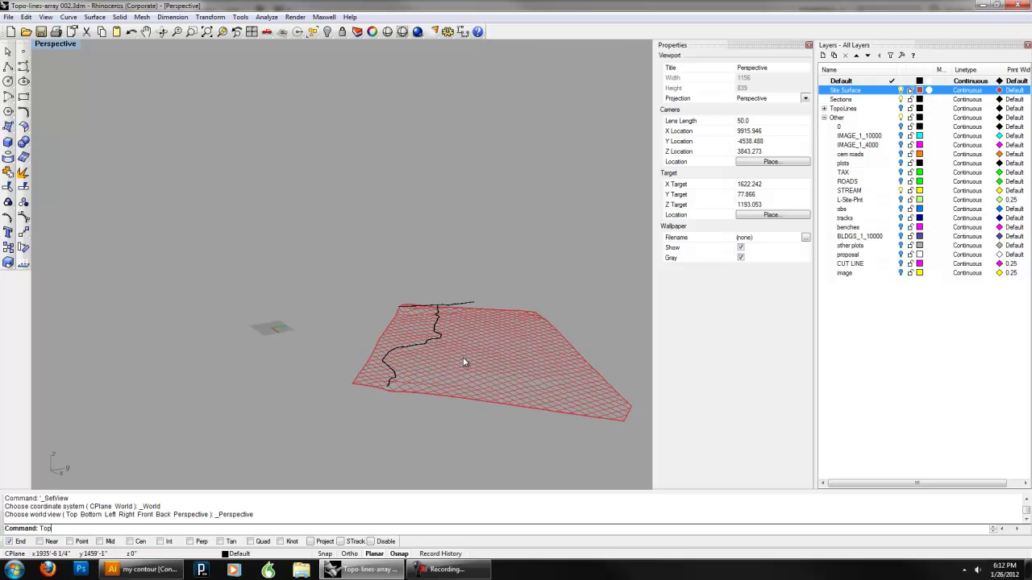
pyautogui.press('Return')
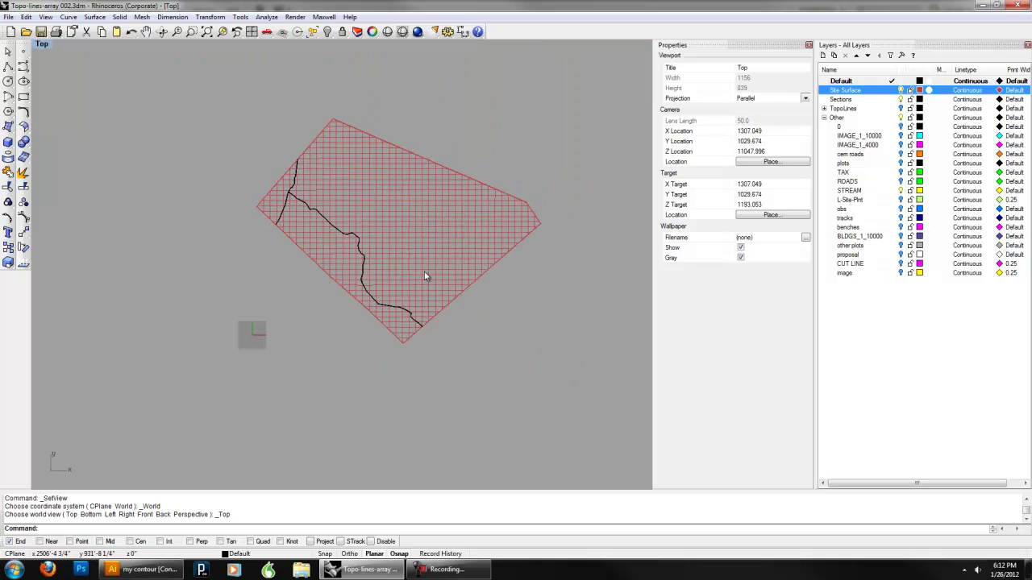
pyautogui.scroll(3, 425, 276)
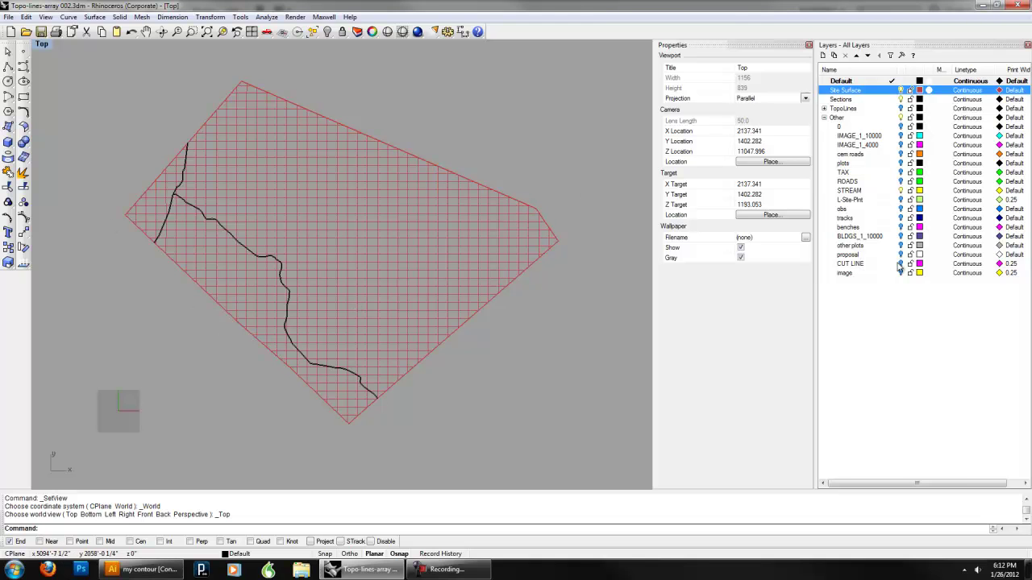
pyautogui.moveTo(417, 320); pyautogui.dragTo(464, 326, button='right')
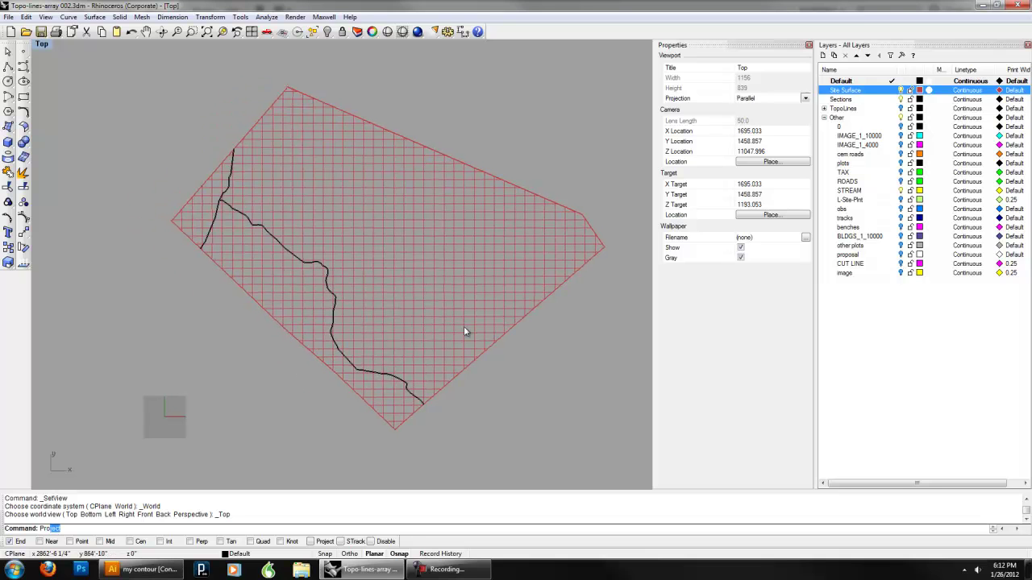
pyautogui.write('roject')
pyautogui.press('Return')
pyautogui.scroll(8, 333, 303)
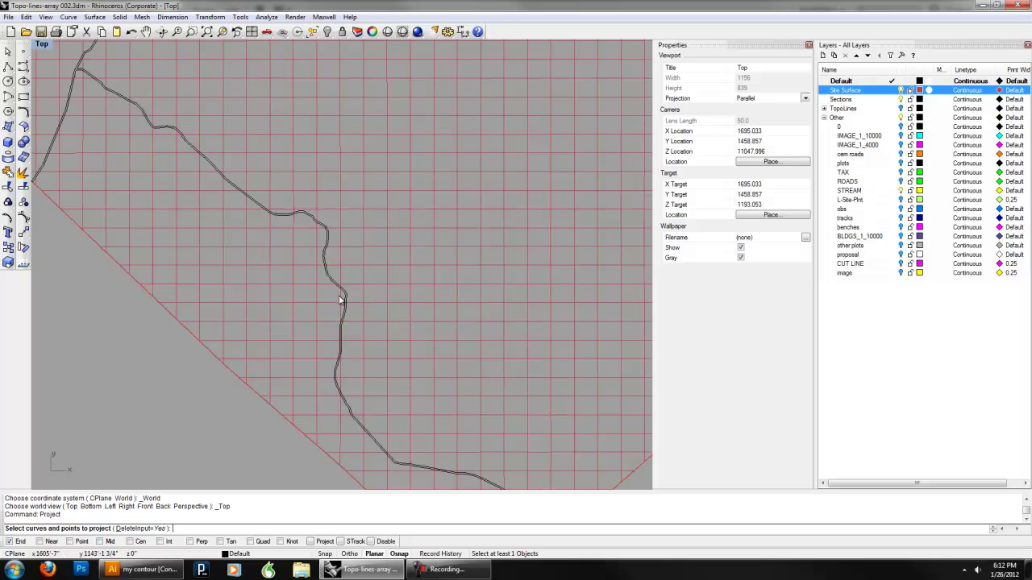
pyautogui.click(328, 267)
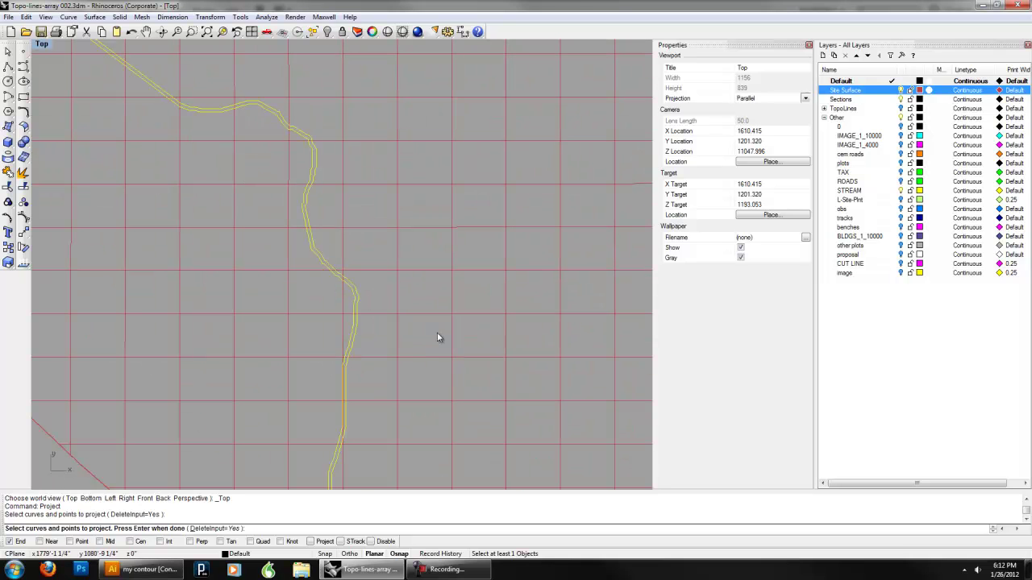
pyautogui.press('Return')
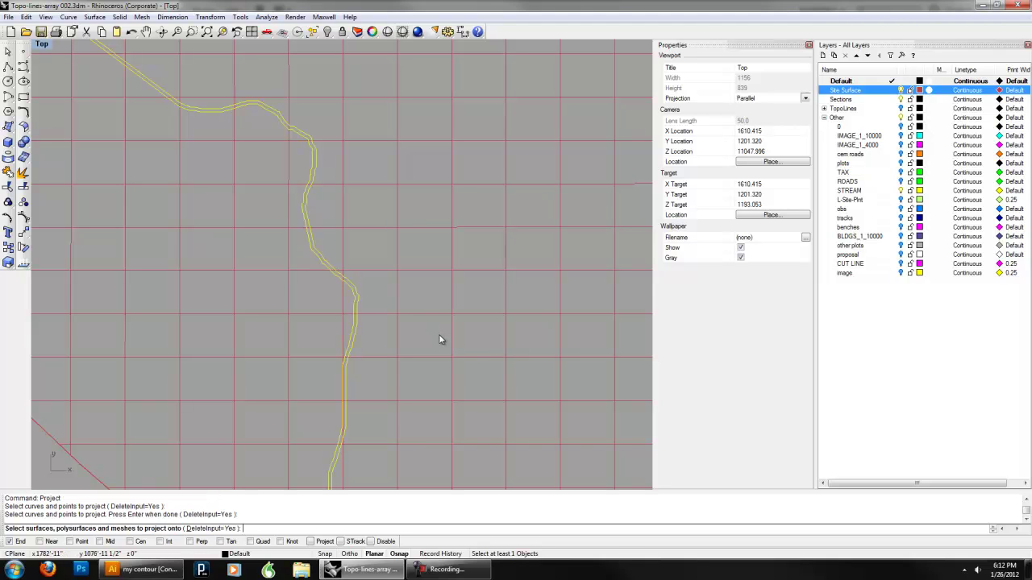
pyautogui.click(389, 316)
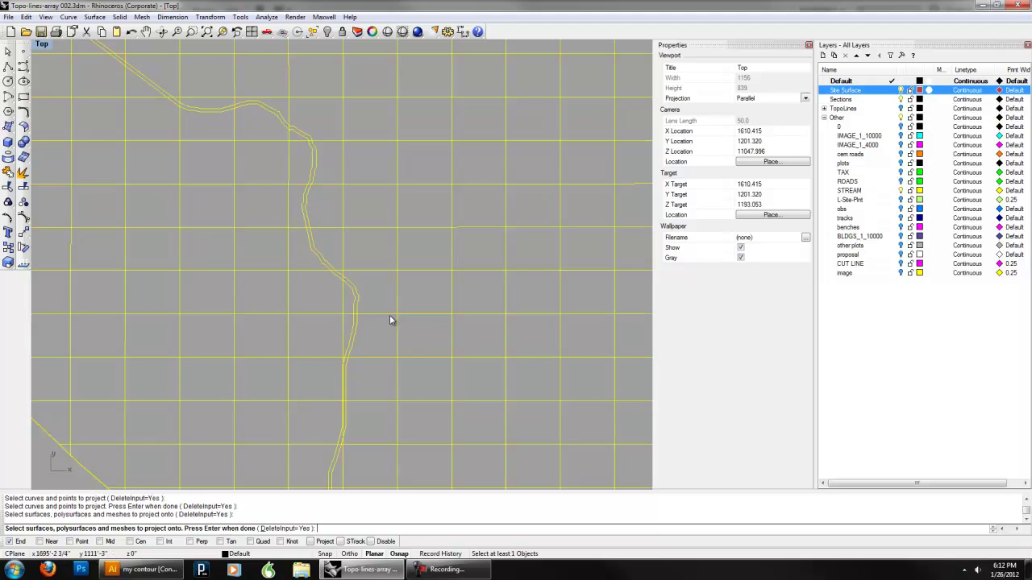
pyautogui.press('Return')
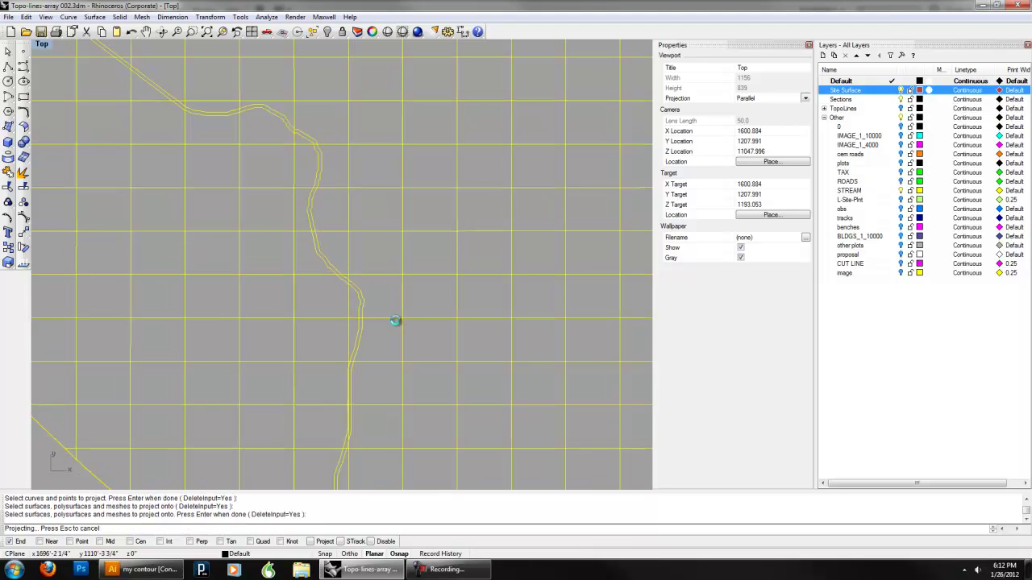
# Examine in the perspective view how the projected stream curves follow the terrain surface
pyautogui.click(41, 44)
pyautogui.click(189, 264)
pyautogui.moveTo(402, 289); pyautogui.dragTo(365, 242, button='right')
pyautogui.scroll(5, 358, 255)
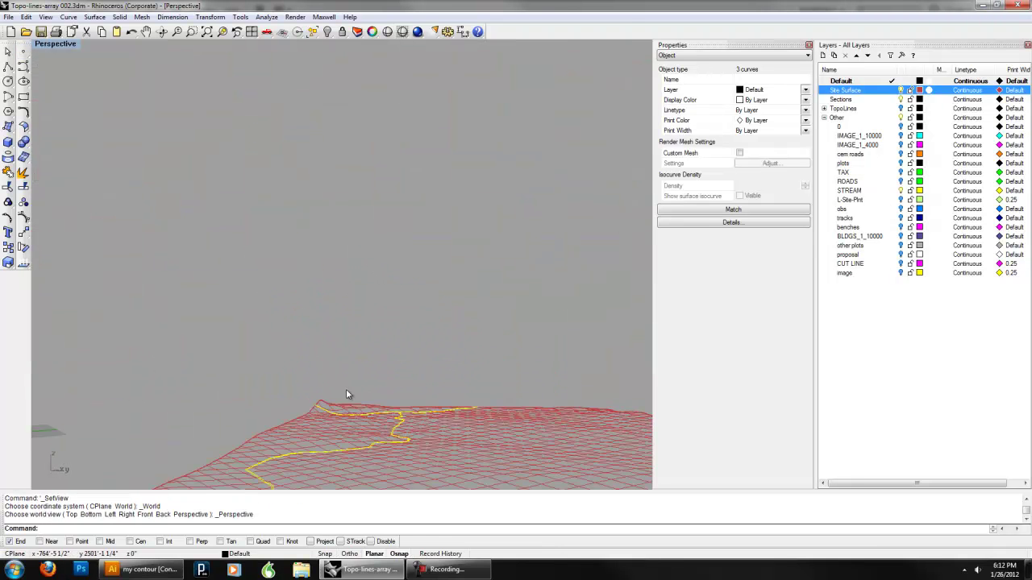
pyautogui.keyDown('shift'); pyautogui.moveTo(385, 425); pyautogui.dragTo(390, 366, button='right'); pyautogui.keyUp('shift')
pyautogui.scroll(6, 390, 366)
pyautogui.scroll(2, 315, 393)
pyautogui.moveTo(312, 401); pyautogui.dragTo(388, 393, button='right')
pyautogui.scroll(-4, 395, 371)
pyautogui.moveTo(342, 289); pyautogui.dragTo(379, 322, button='right')
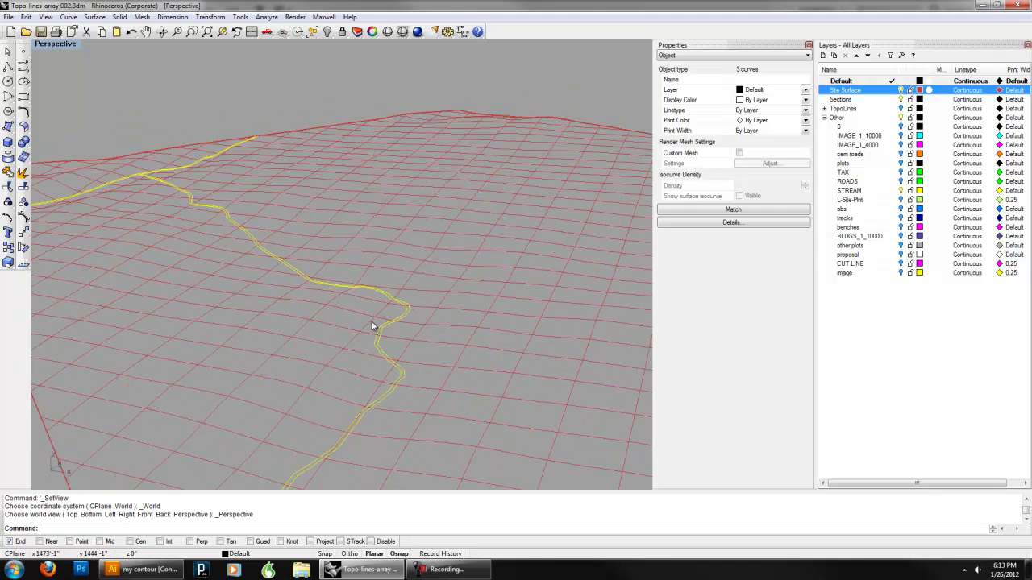
# Return to the top view and undo the stream projection
pyautogui.write('top')
pyautogui.press('Return')
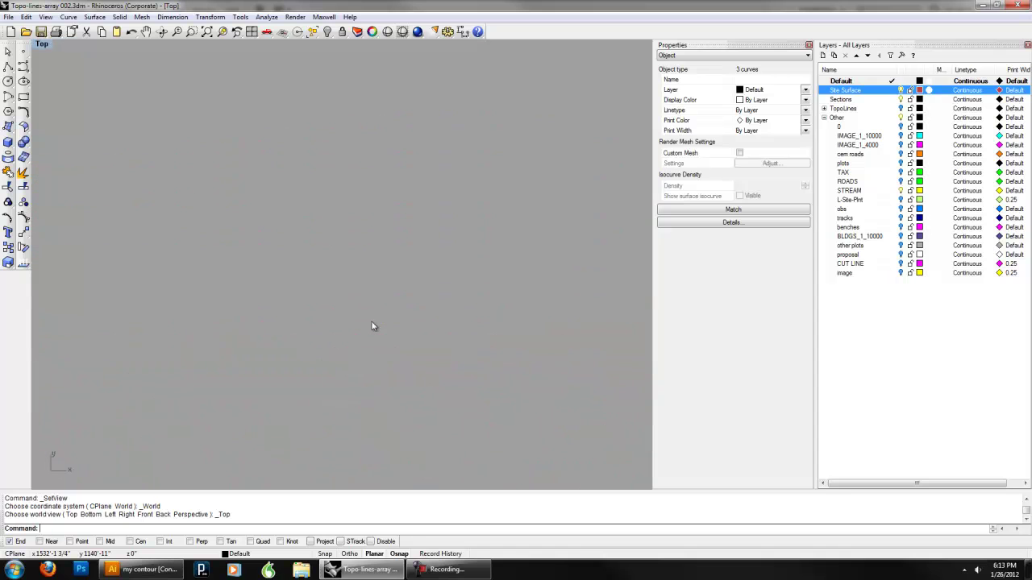
pyautogui.scroll(-15, 375, 286)
pyautogui.moveTo(389, 299); pyautogui.dragTo(306, 242, button='right')
pyautogui.scroll(-2, 339, 254)
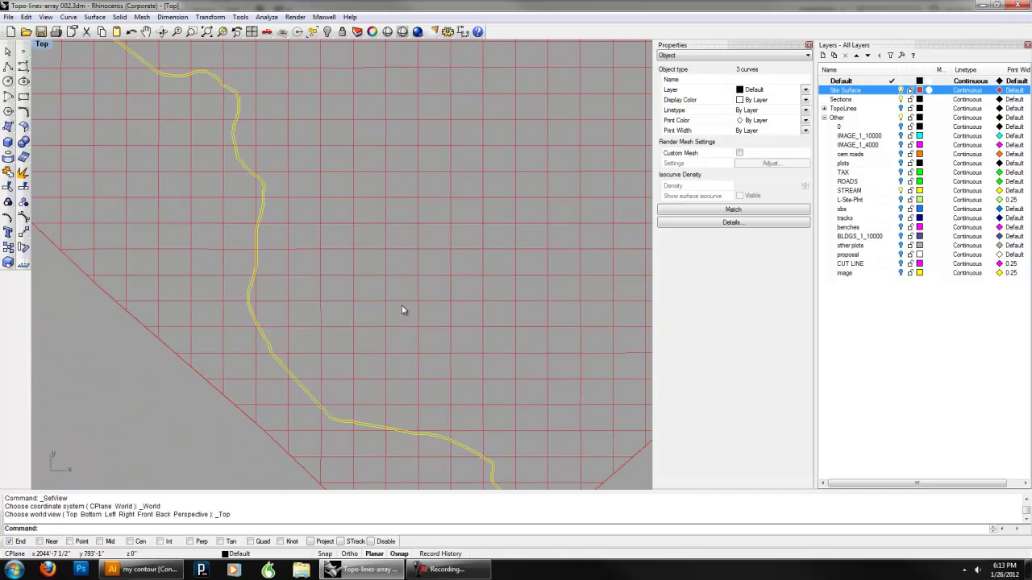
pyautogui.scroll(-2, 327, 226)
pyautogui.scroll(2, 347, 288)
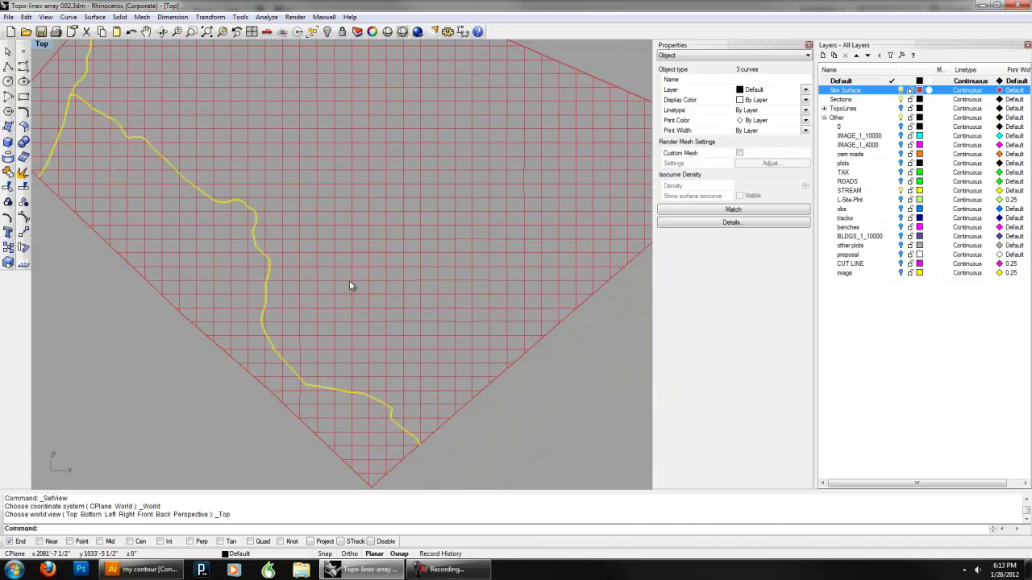
pyautogui.hotkey('ctrl', 'z')
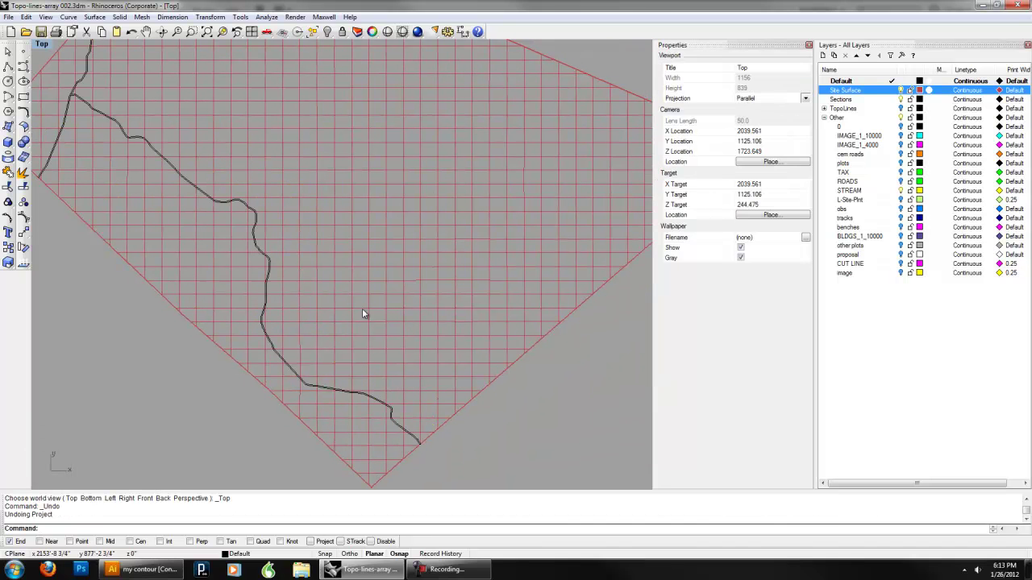
# Project the preselected closed stream outline onto the site surface with the Project command in the top view
pyautogui.click(332, 388)
pyautogui.write('Project')
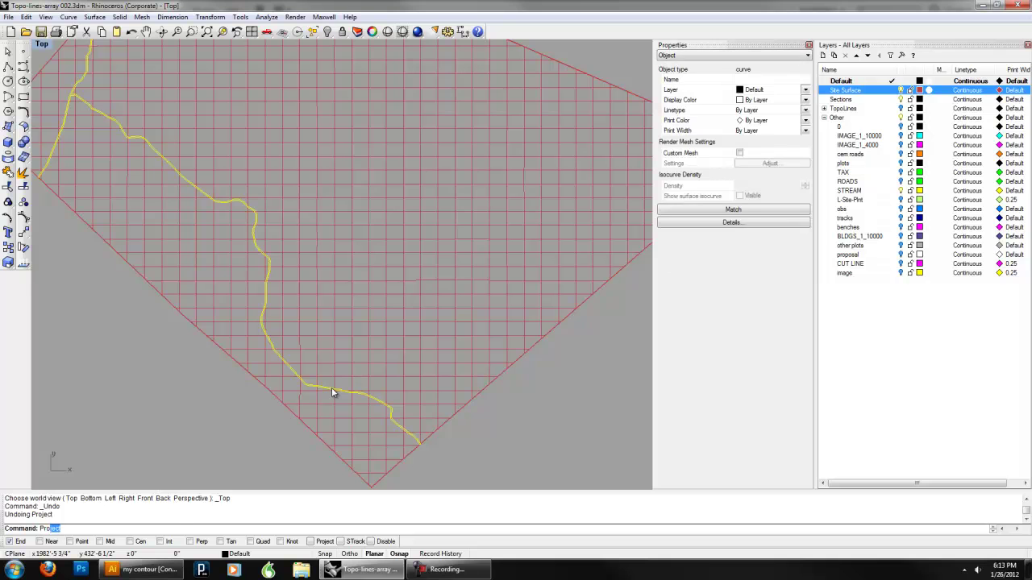
pyautogui.press('Return')
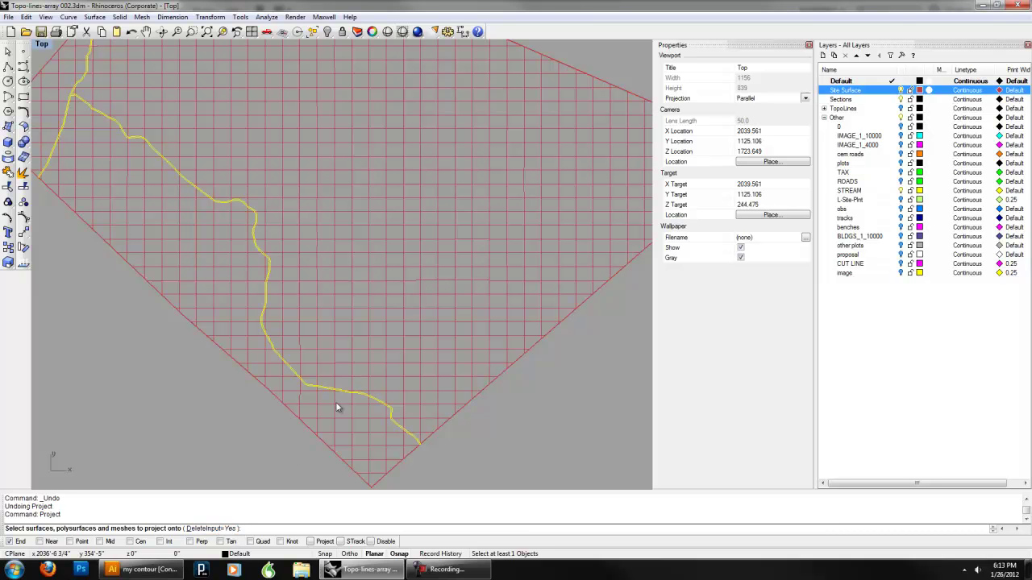
pyautogui.click(370, 375)
pyautogui.press('Return')
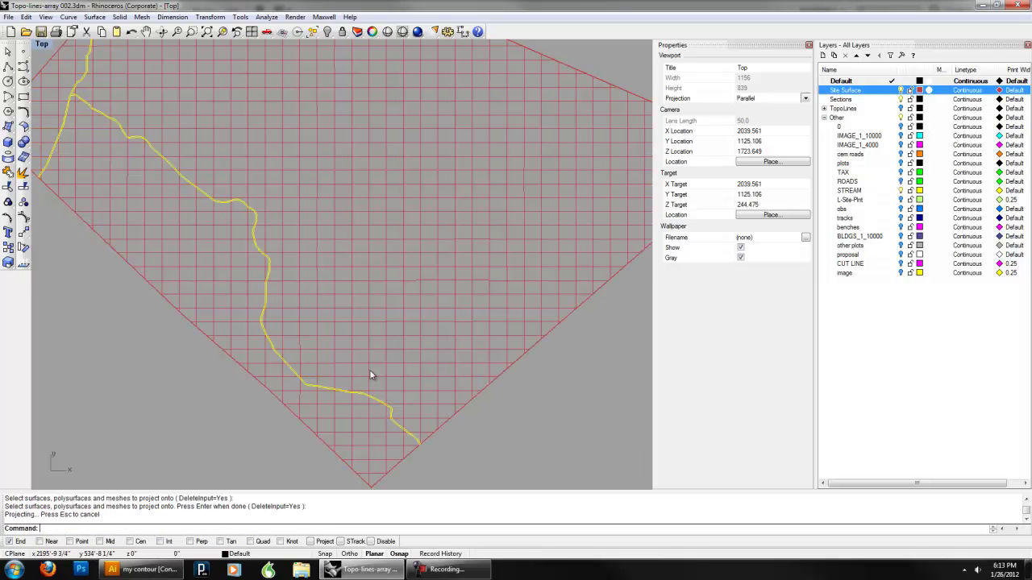
# Switch to the perspective view, deselect the projected curves, and choose the site surface as the object to split
pyautogui.click(38, 44)
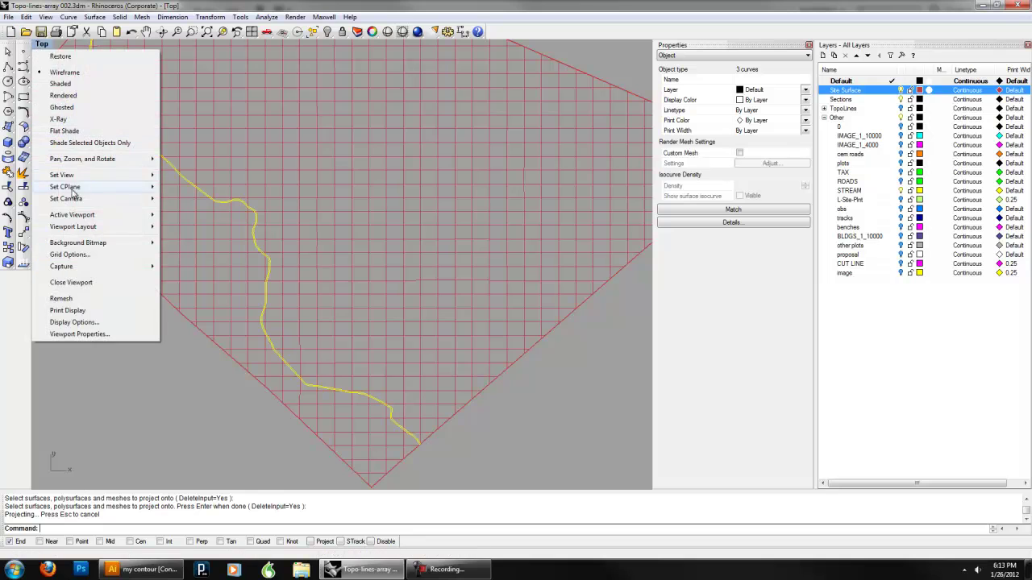
pyautogui.moveTo(60, 172)
pyautogui.click(202, 265)
pyautogui.moveTo(389, 313); pyautogui.dragTo(141, 314, button='right')
pyautogui.moveTo(178, 348); pyautogui.dragTo(274, 347, button='right')
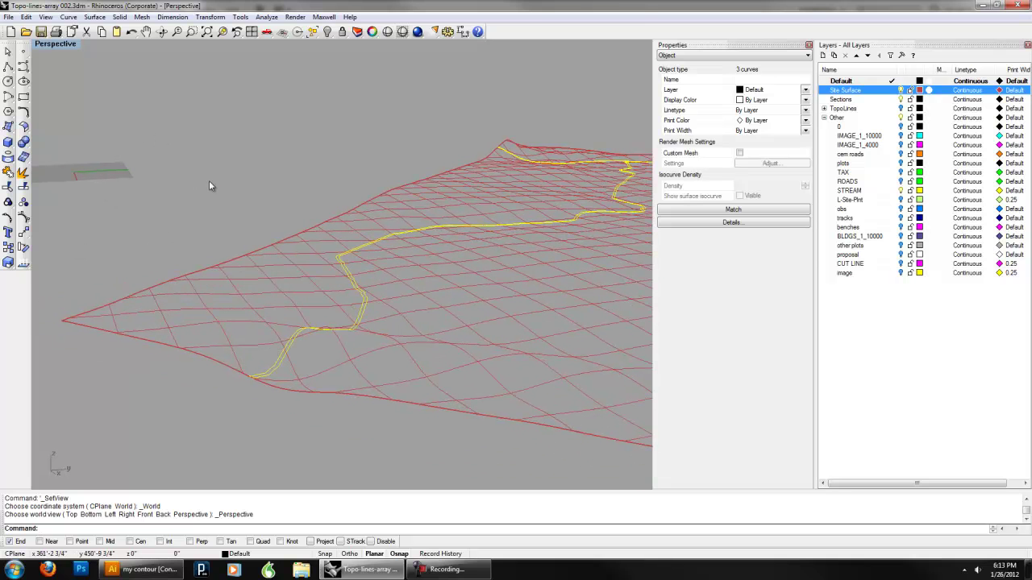
pyautogui.press('Escape')
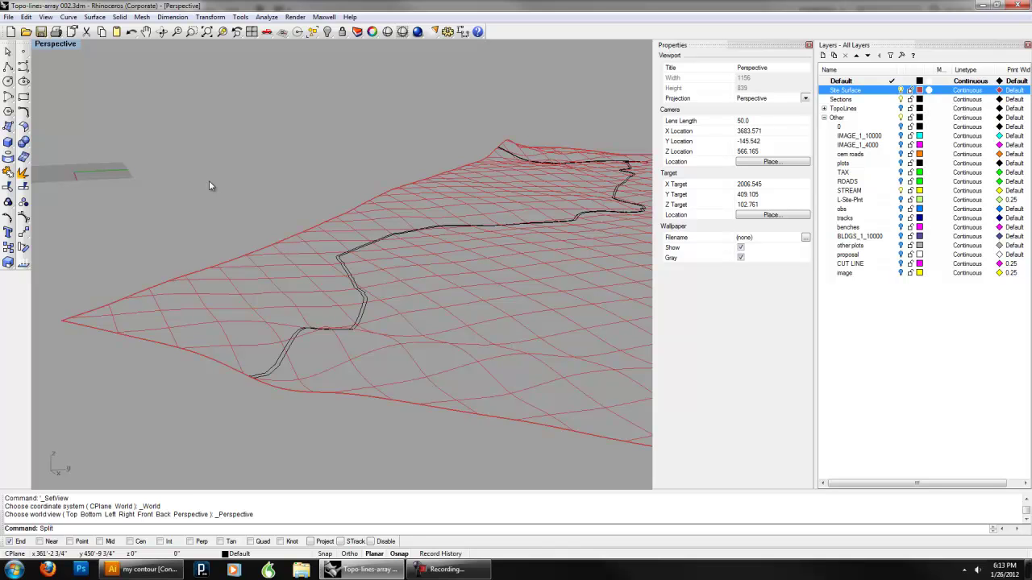
pyautogui.press('Return')
pyautogui.click(318, 328)
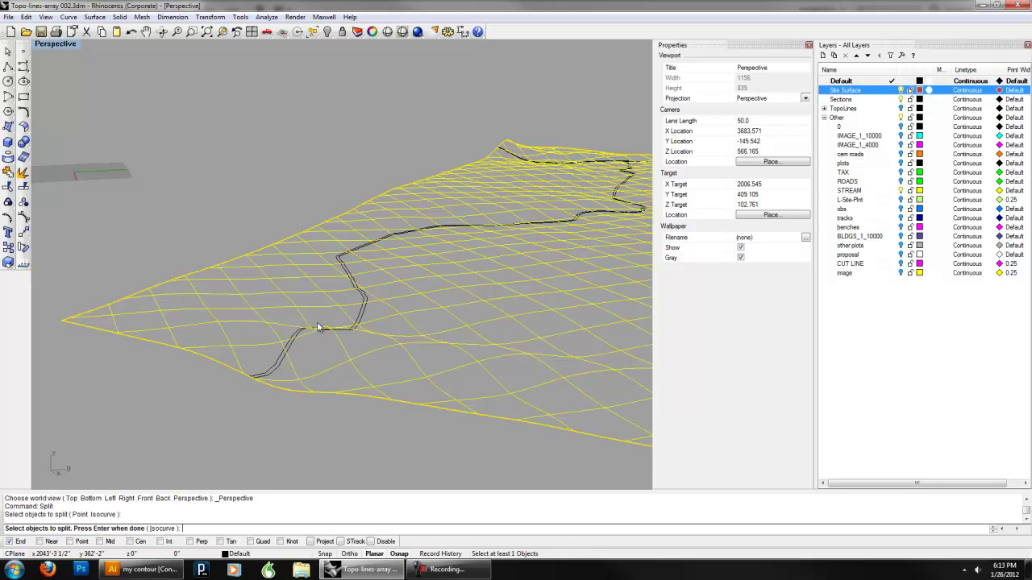
pyautogui.press('Return')
# Split the site surface using all the projected stream curves as cutting objects
pyautogui.scroll(5, 292, 355)
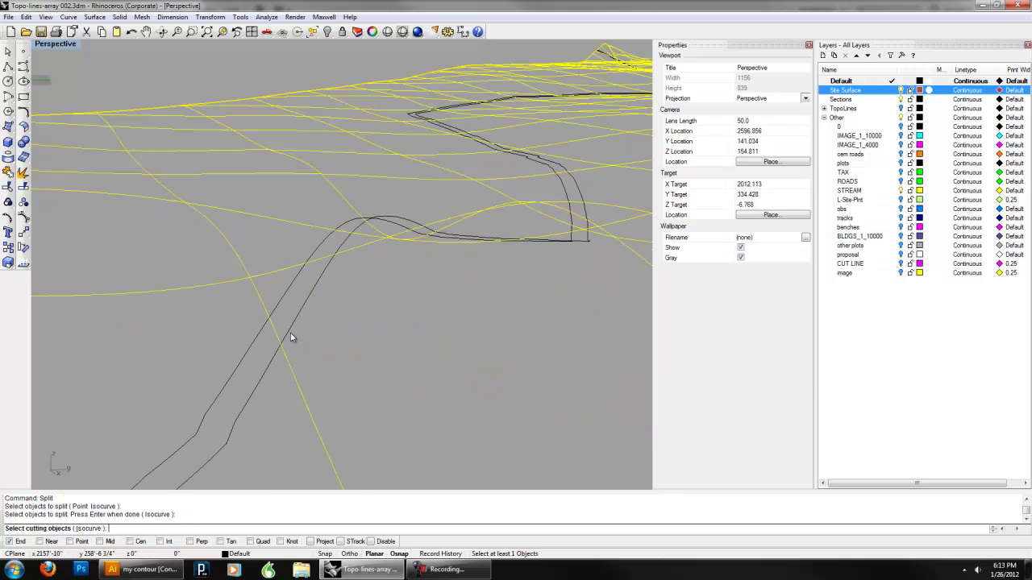
pyautogui.scroll(-2, 292, 332)
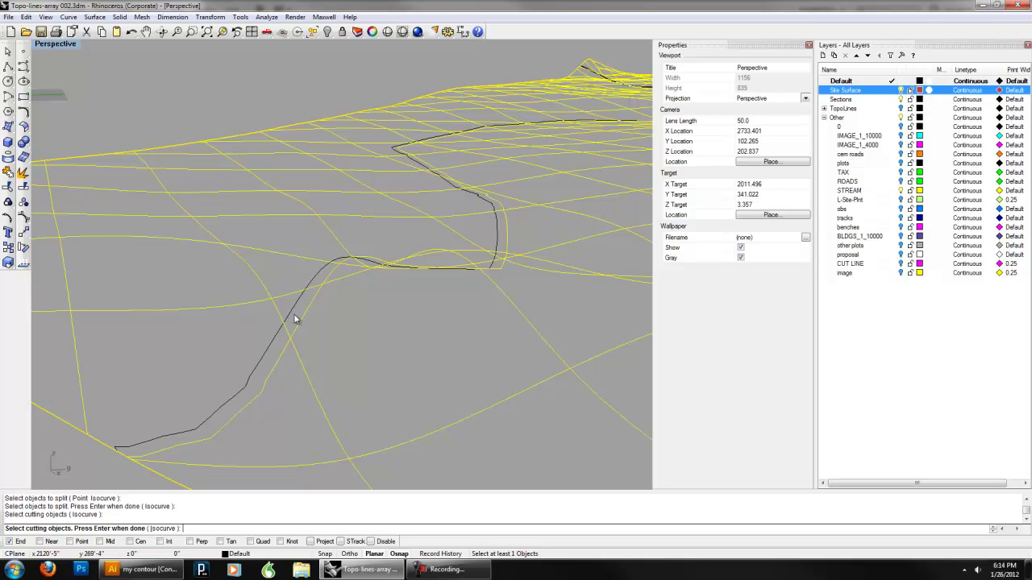
pyautogui.click(291, 315)
pyautogui.moveTo(305, 313); pyautogui.dragTo(334, 313, button='right')
pyautogui.moveTo(411, 300); pyautogui.dragTo(426, 316, button='right')
pyautogui.scroll(15, 407, 237)
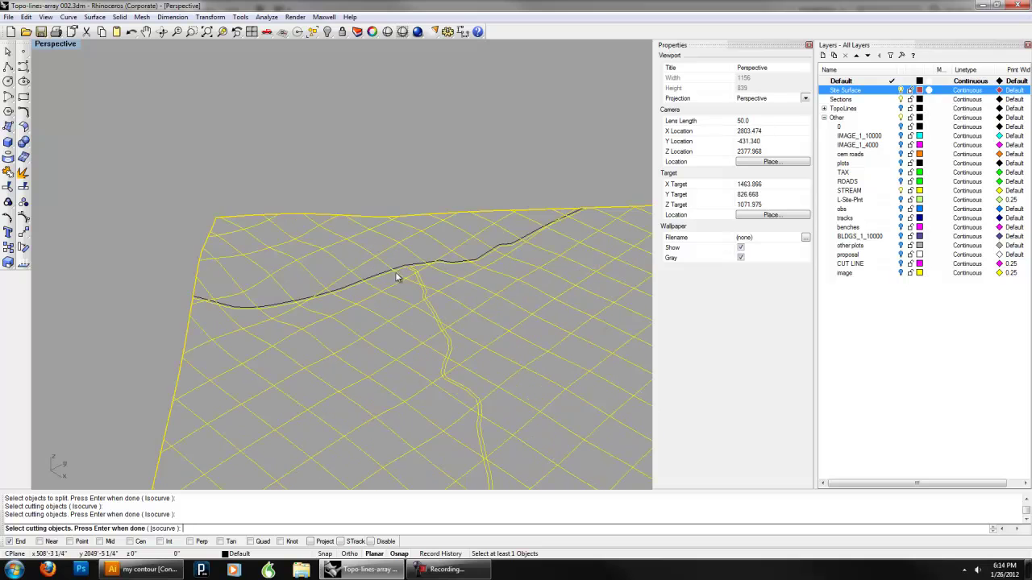
pyautogui.click(406, 265)
pyautogui.moveTo(405, 268); pyautogui.dragTo(405, 246, button='right')
pyautogui.scroll(15, 415, 296)
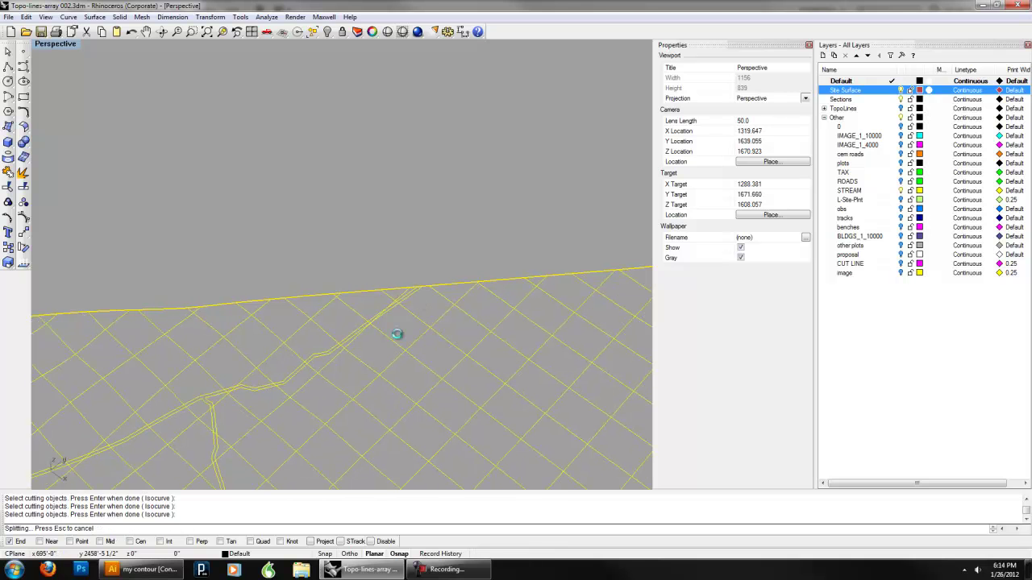
pyautogui.press('Return')
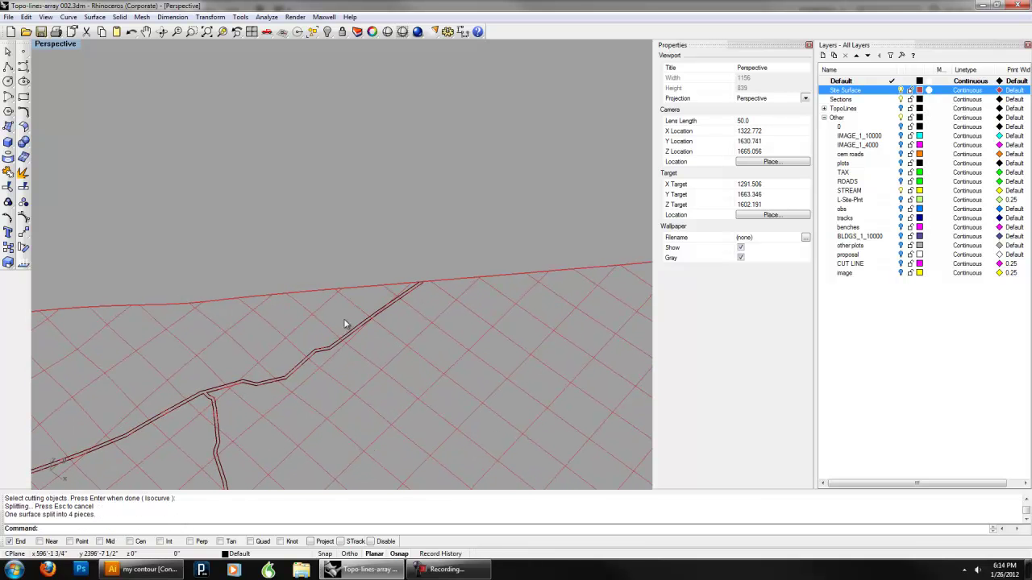
# Select the narrow stream piece of the split site surface
pyautogui.scroll(-12, 250, 377)
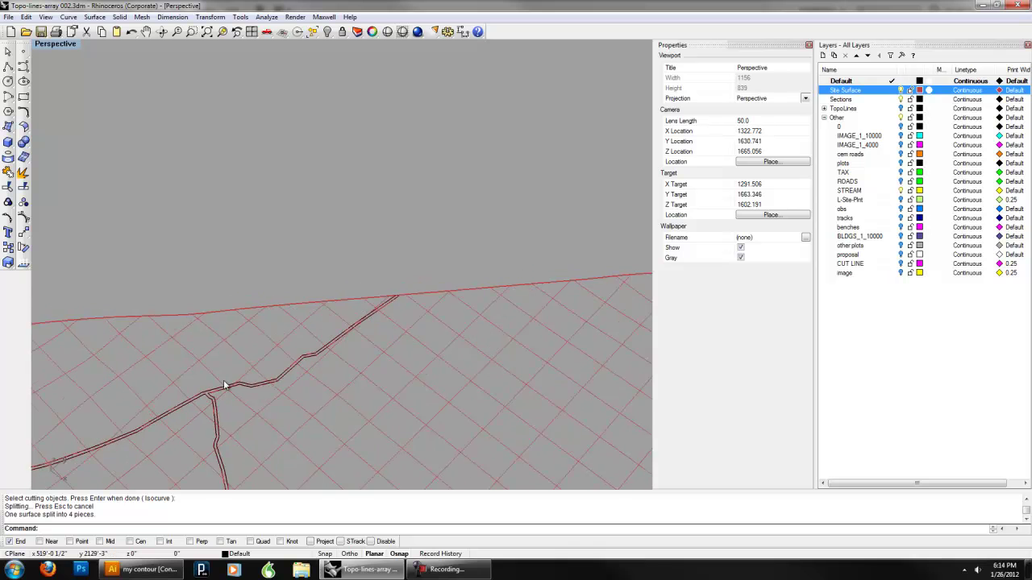
pyautogui.keyDown('shift'); pyautogui.moveTo(266, 370); pyautogui.dragTo(251, 207, button='right'); pyautogui.keyUp('shift')
pyautogui.scroll(8, 221, 406)
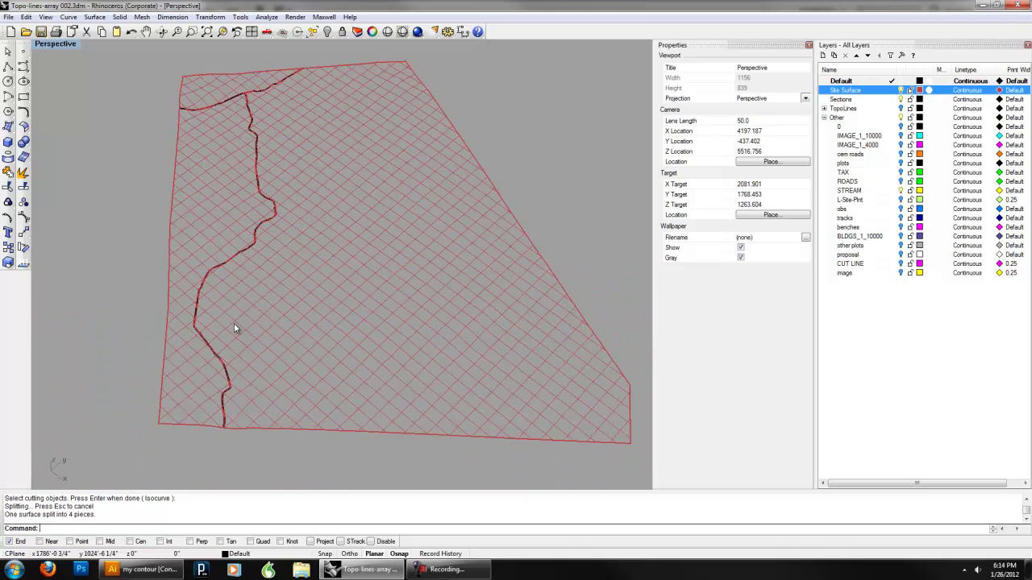
pyautogui.click(348, 355)
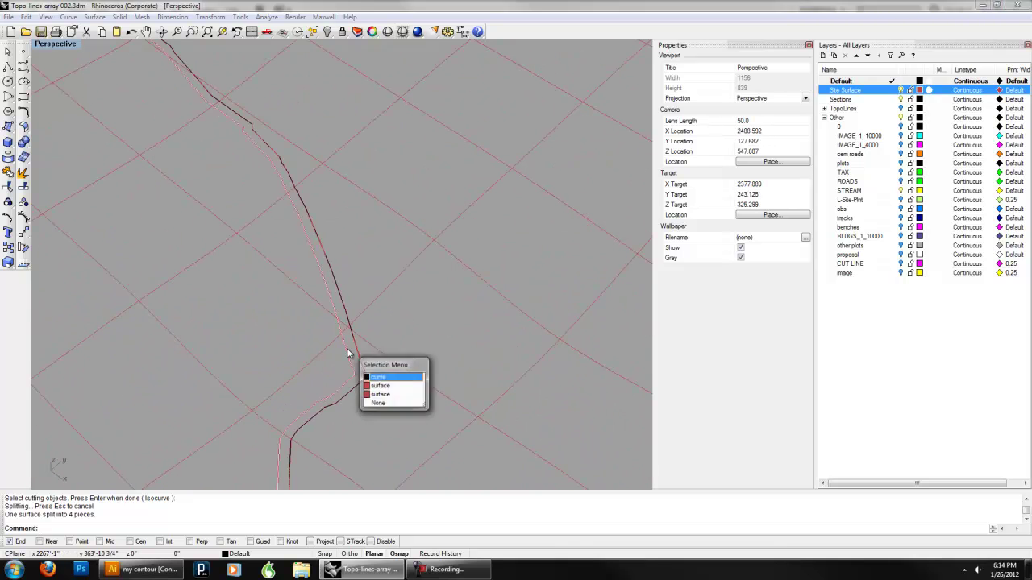
pyautogui.click(380, 387)
# Inspect the selected stream surface along its length and at its lower end from several angles
pyautogui.scroll(-10, 391, 353)
pyautogui.scroll(-4, 465, 159)
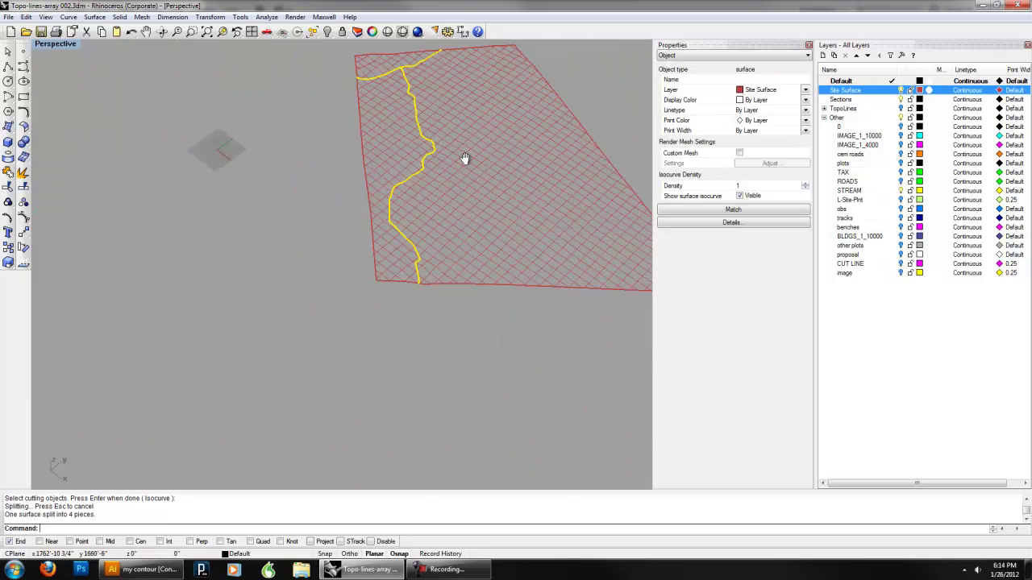
pyautogui.keyDown('shift'); pyautogui.moveTo(466, 159); pyautogui.dragTo(435, 276, button='right'); pyautogui.keyUp('shift')
pyautogui.moveTo(382, 384); pyautogui.dragTo(370, 274, button='right')
pyautogui.scroll(16, 348, 246)
pyautogui.keyDown('shift'); pyautogui.moveTo(400, 311); pyautogui.dragTo(395, 130, button='right'); pyautogui.keyUp('shift')
pyautogui.keyDown('shift'); pyautogui.moveTo(349, 264); pyautogui.dragTo(397, 224, button='right'); pyautogui.keyUp('shift')
pyautogui.scroll(-10, 440, 222)
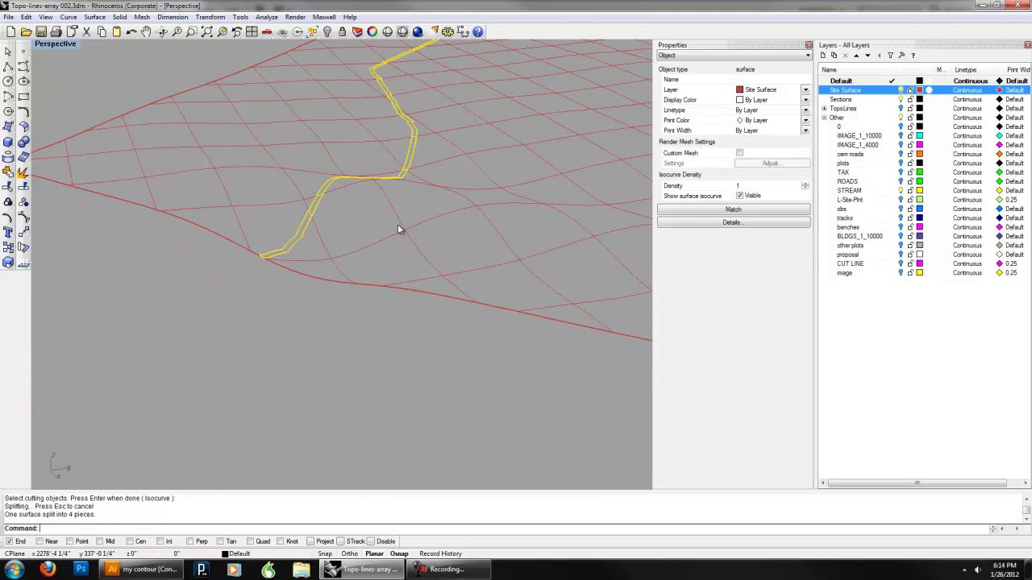
# Extrude the selected stream surface downward with ExtrudeSrf by a distance of -3' as a capped solid
pyautogui.write('Extru')
pyautogui.press('Down')
pyautogui.press('Down')
pyautogui.press('Down')
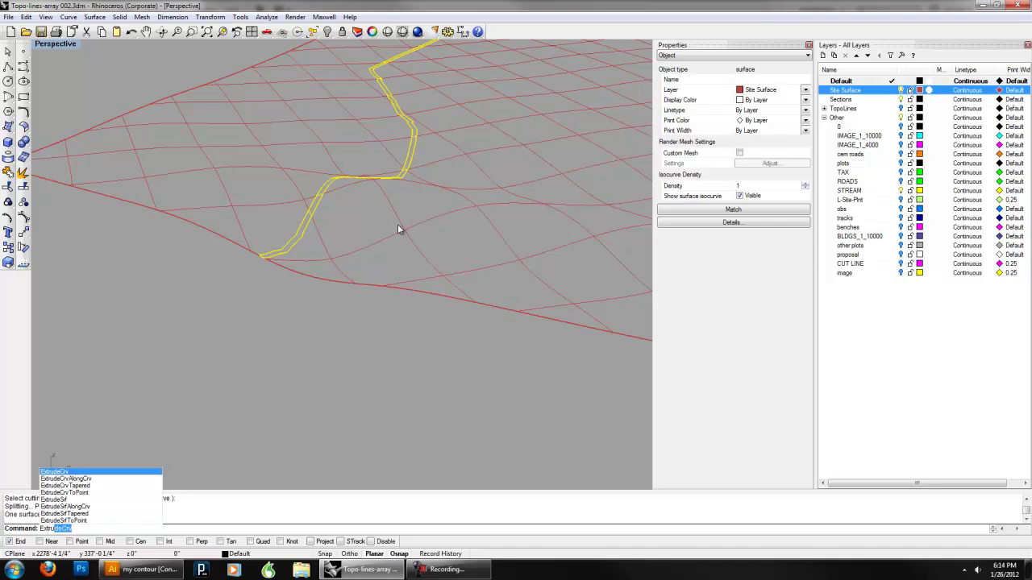
pyautogui.press('Down')
pyautogui.press('Down')
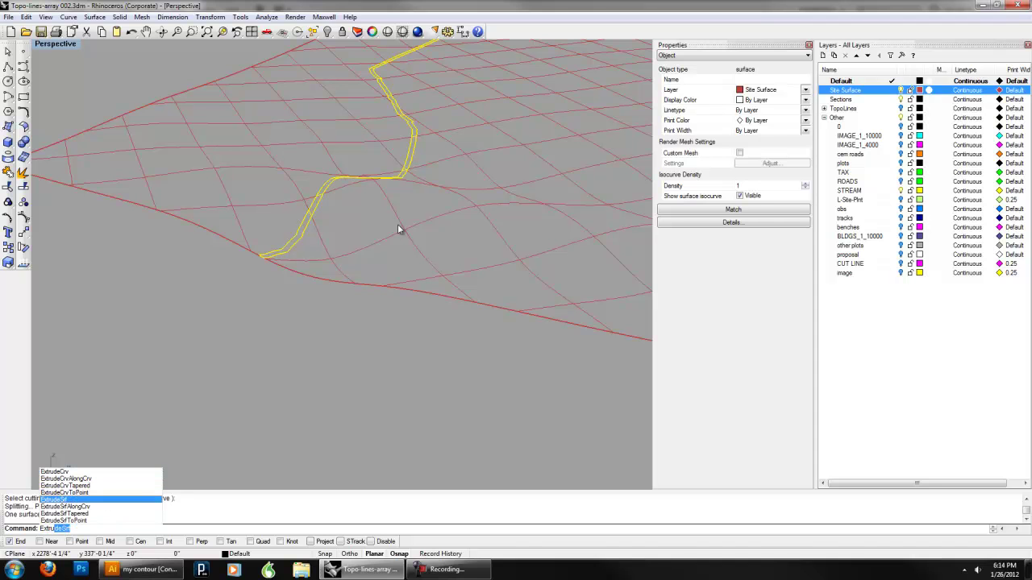
pyautogui.press('Return')
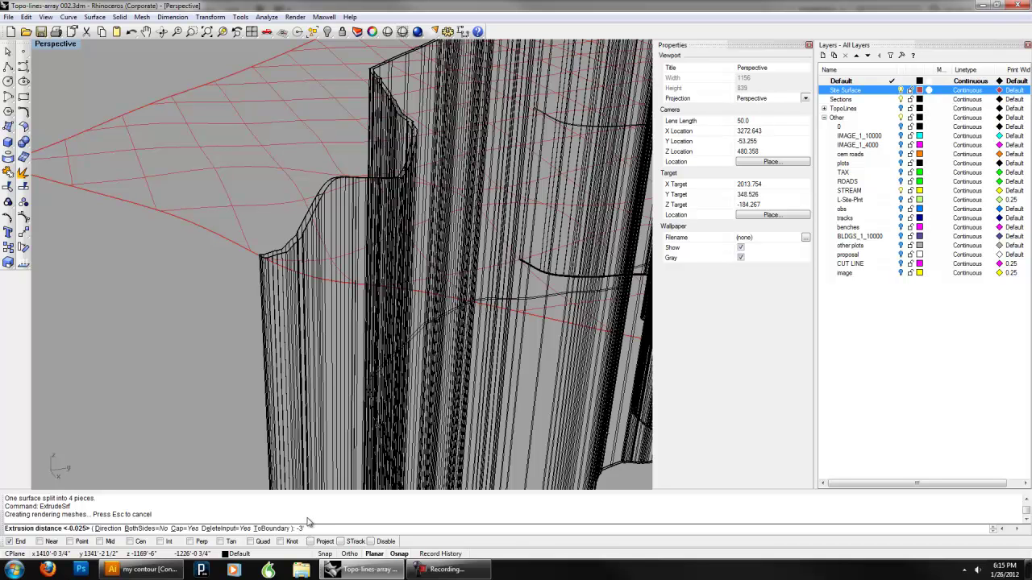
pyautogui.write("'")
pyautogui.press('Return')
pyautogui.moveTo(357, 427); pyautogui.dragTo(320, 281, button='right')
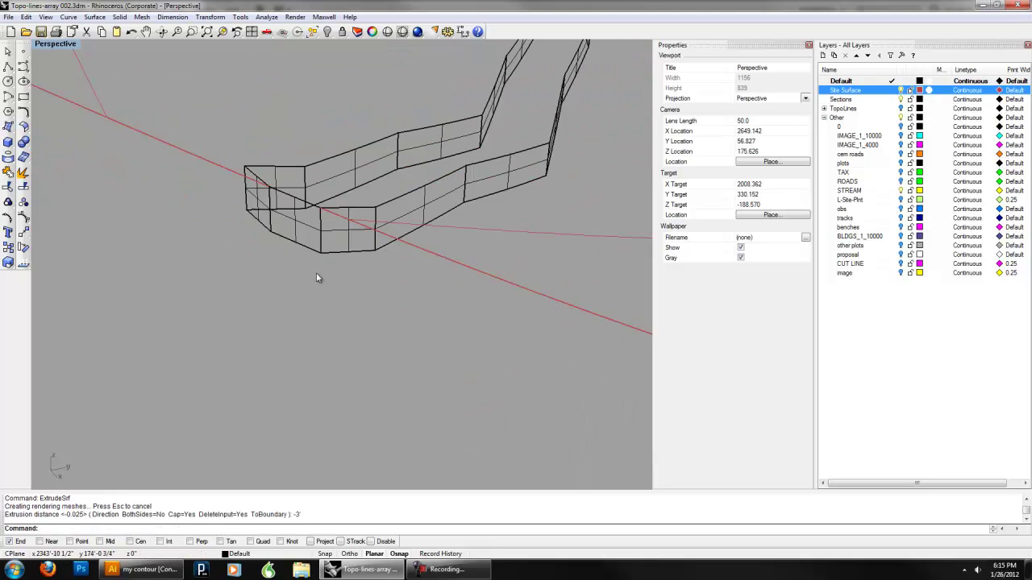
# Set the perspective view to Shaded display and check the extruded stream against the terrain
pyautogui.click(78, 47)
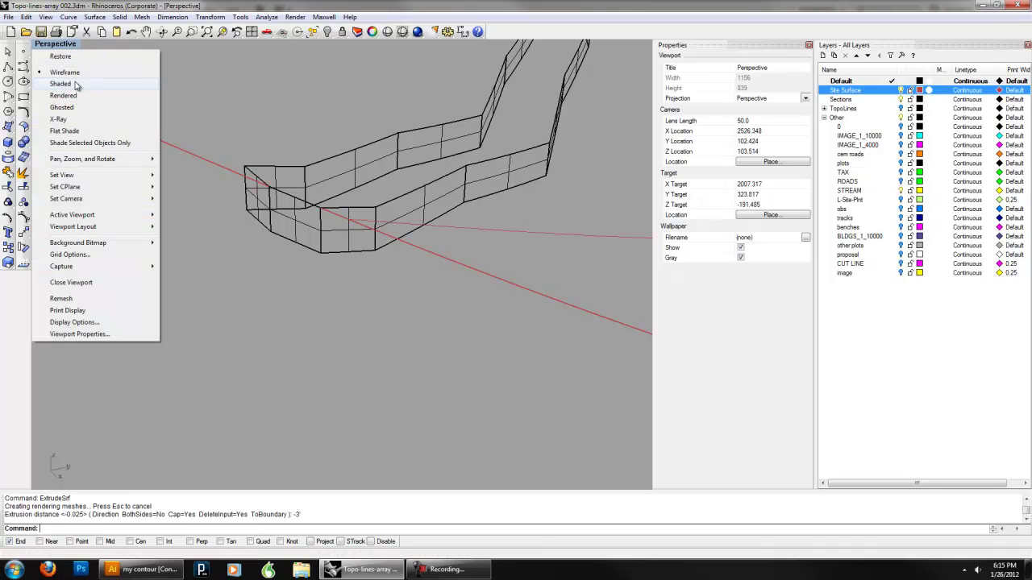
pyautogui.click(65, 87)
pyautogui.moveTo(419, 219)
pyautogui.keyDown('shift'); pyautogui.mouseDown(button='right')
pyautogui.moveTo(374, 286)
pyautogui.moveTo(450, 262)
pyautogui.moveTo(439, 279)
pyautogui.moveTo(465, 175)
pyautogui.moveTo(505, 147)
pyautogui.moveTo(483, 161)
pyautogui.moveTo(431, 145)
pyautogui.moveTo(478, 169)
pyautogui.moveTo(437, 200)
pyautogui.mouseUp(button='right'); pyautogui.keyUp('shift')
pyautogui.scroll(-6, 374, 281)
pyautogui.scroll(-7, 394, 287)
pyautogui.scroll(10, 438, 199)
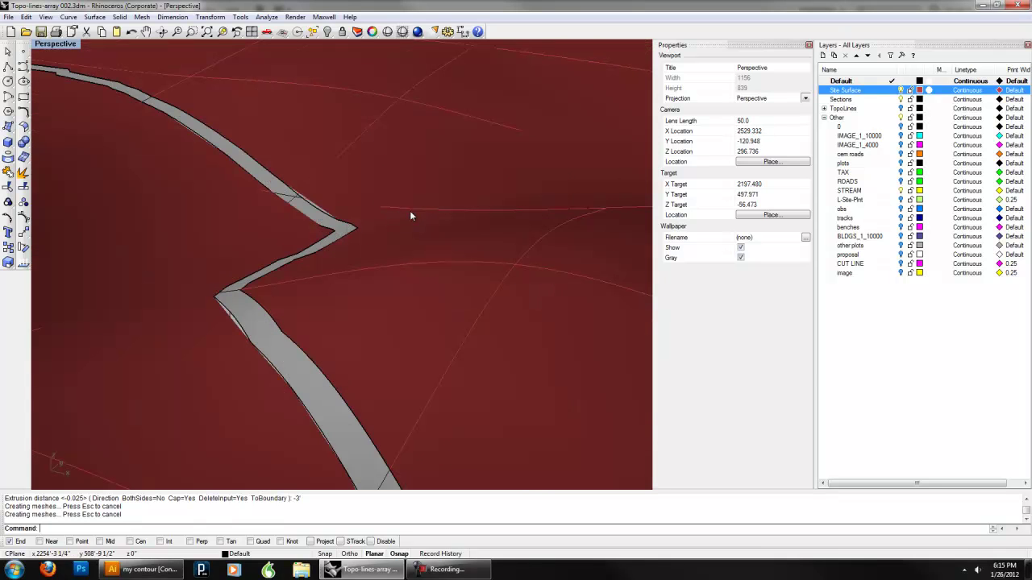
# Explode the extruded stream solid into its separate surfaces
pyautogui.click(339, 233)
pyautogui.write('Explode')
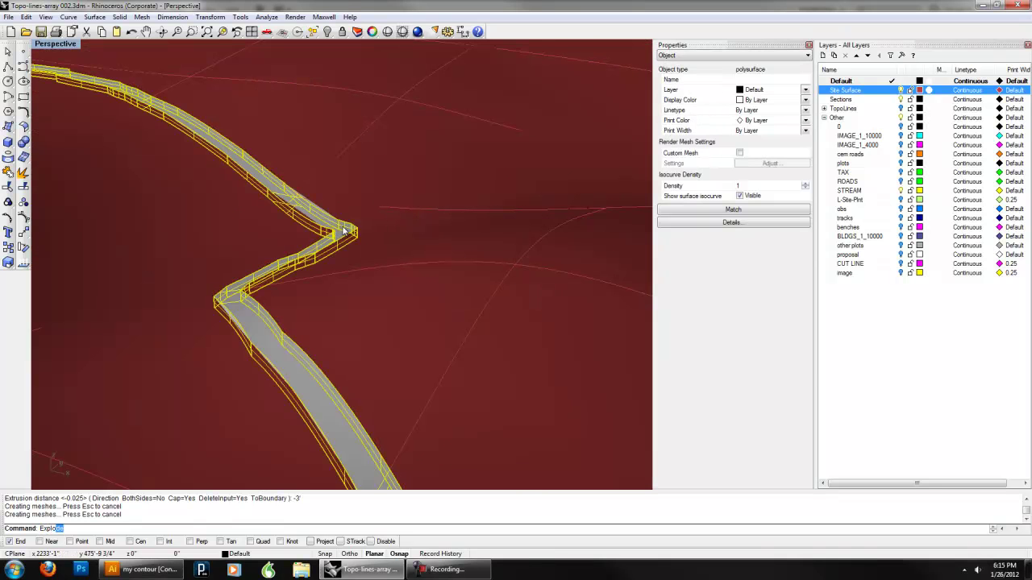
pyautogui.press('Return')
pyautogui.scroll(-6, 348, 238)
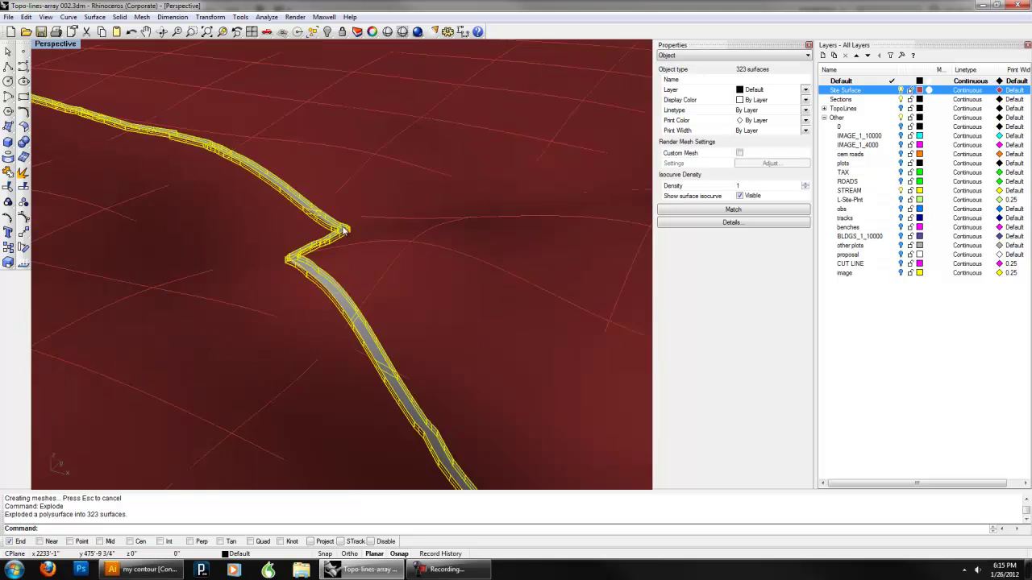
pyautogui.scroll(8, 369, 290)
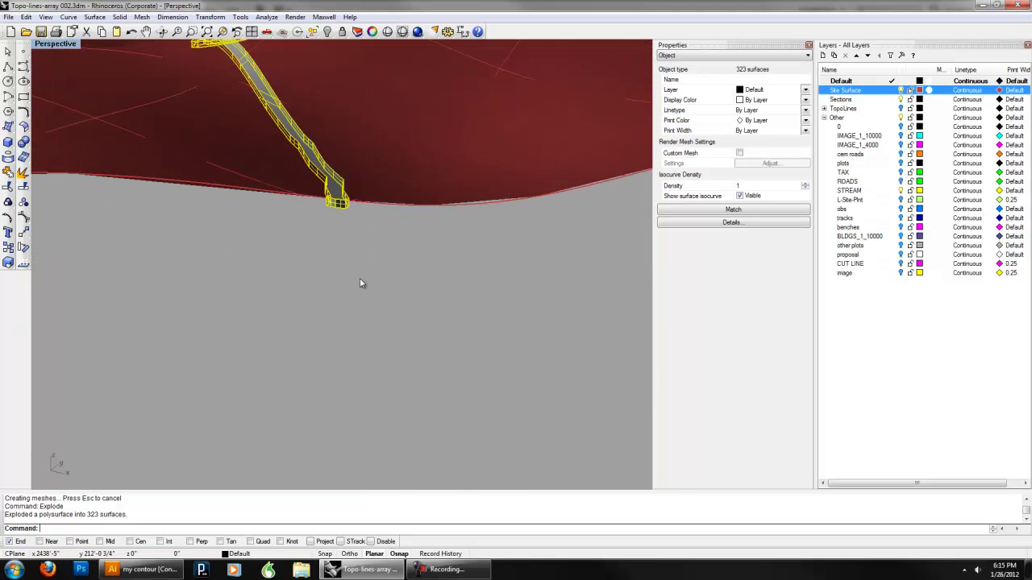
# Delete only the top surface of the exploded stream so that its channel is open
pyautogui.click(360, 278)
pyautogui.scroll(5, 352, 222)
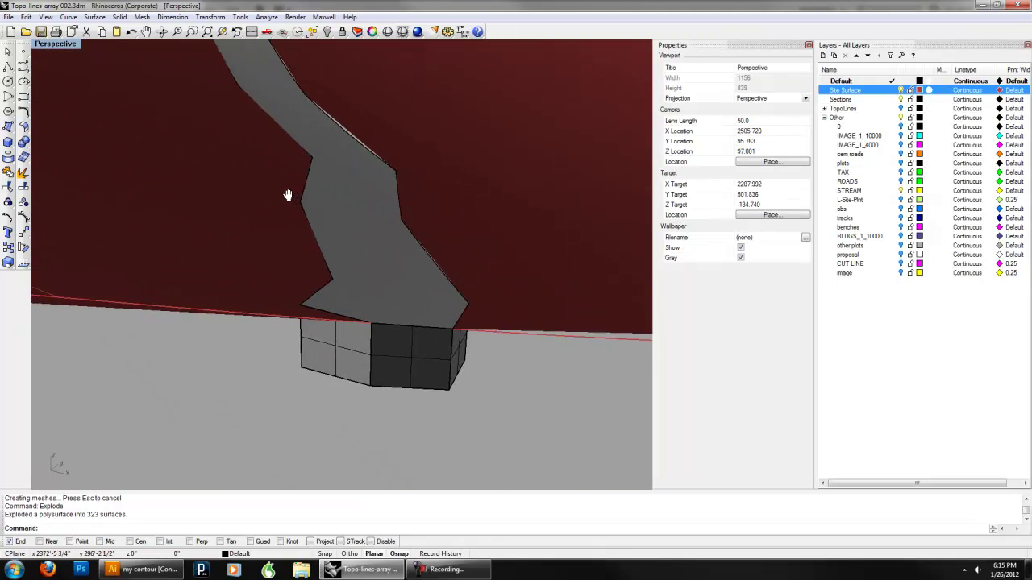
pyautogui.click(335, 217)
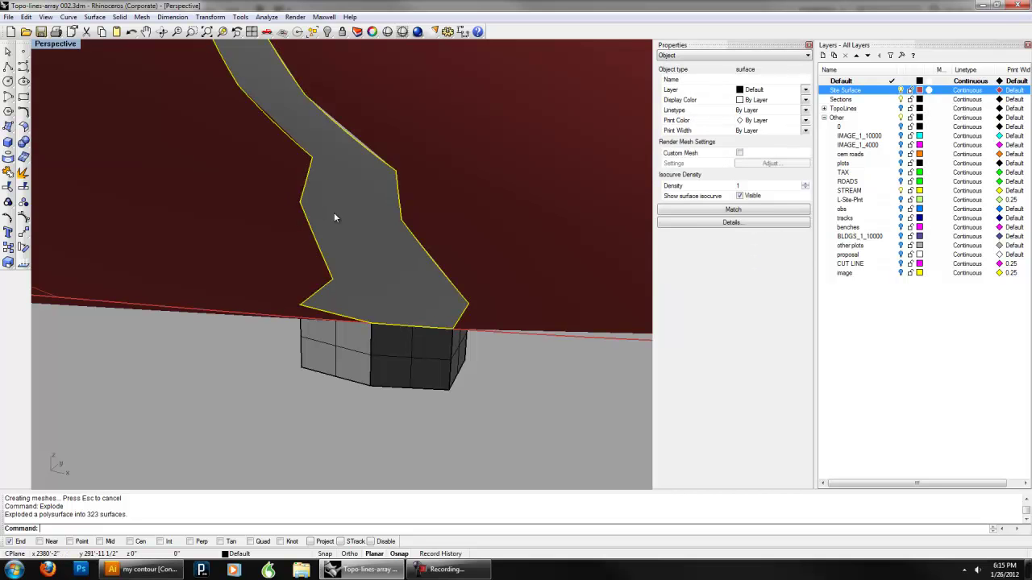
pyautogui.press('Delete')
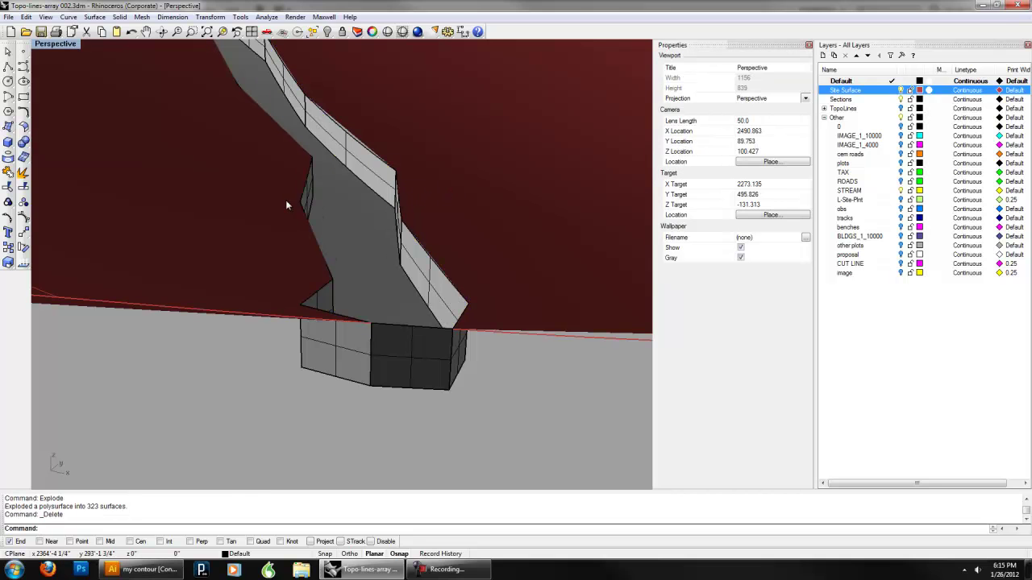
# Join all the terrain surfaces with the stream channel's walls and bed
pyautogui.scroll(-10, 462, 308)
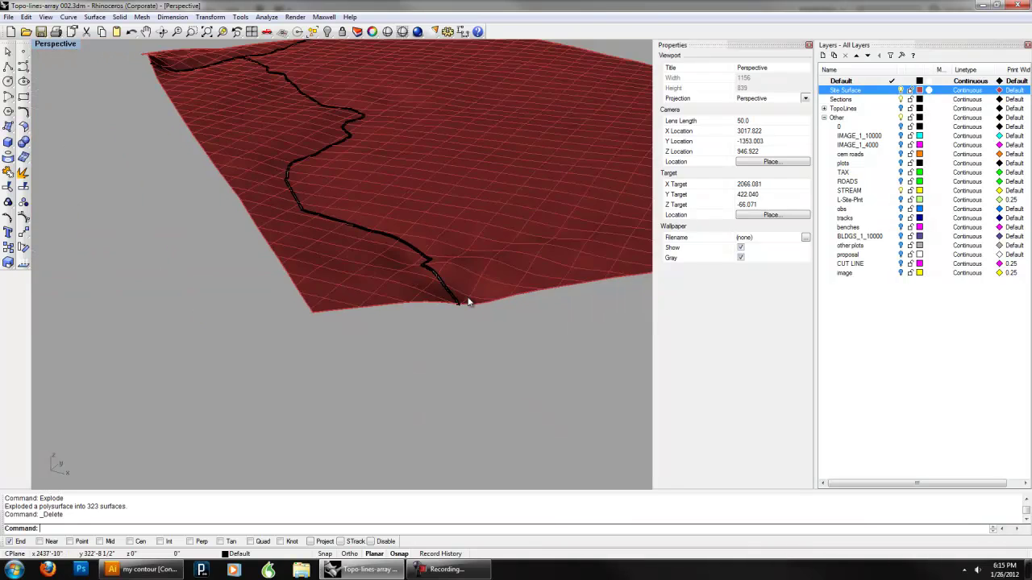
pyautogui.moveTo(526, 373); pyautogui.dragTo(204, 103)
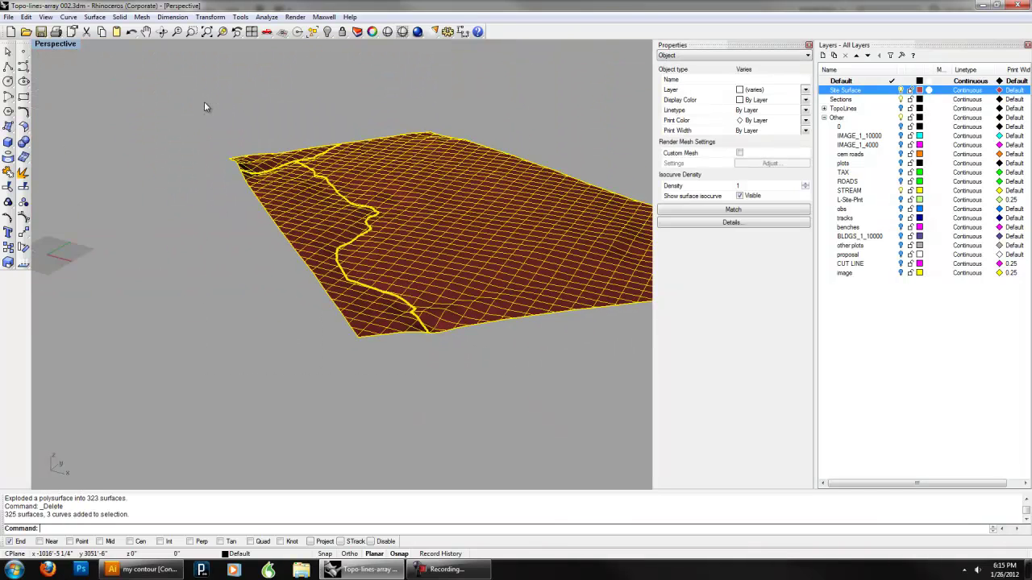
pyautogui.press('Return')
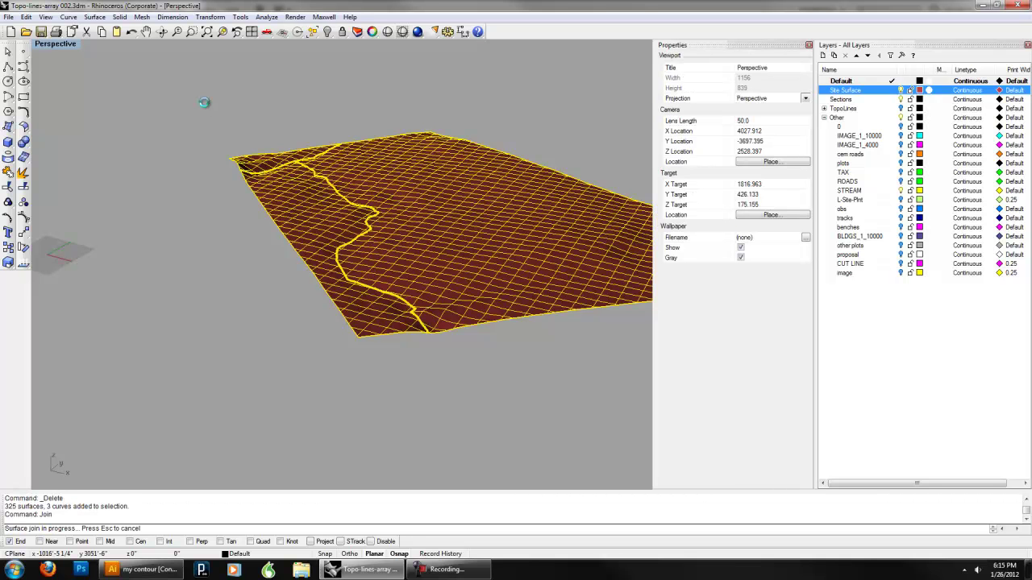
pyautogui.click(450, 379)
pyautogui.scroll(6, 418, 324)
pyautogui.scroll(5, 372, 317)
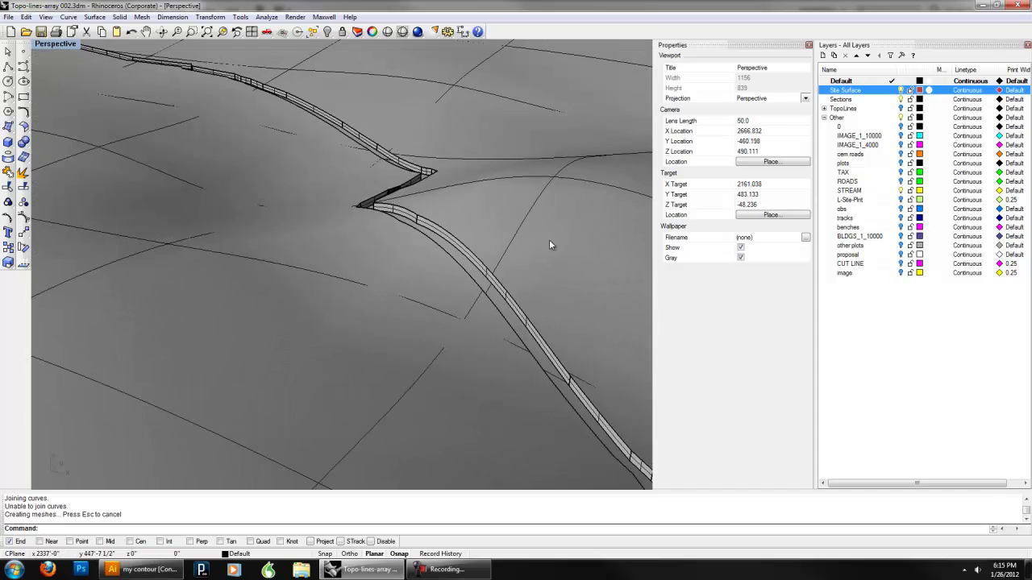
pyautogui.scroll(-6, 296, 142)
pyautogui.moveTo(438, 164); pyautogui.dragTo(441, 205, button='right')
pyautogui.scroll(-4, 441, 205)
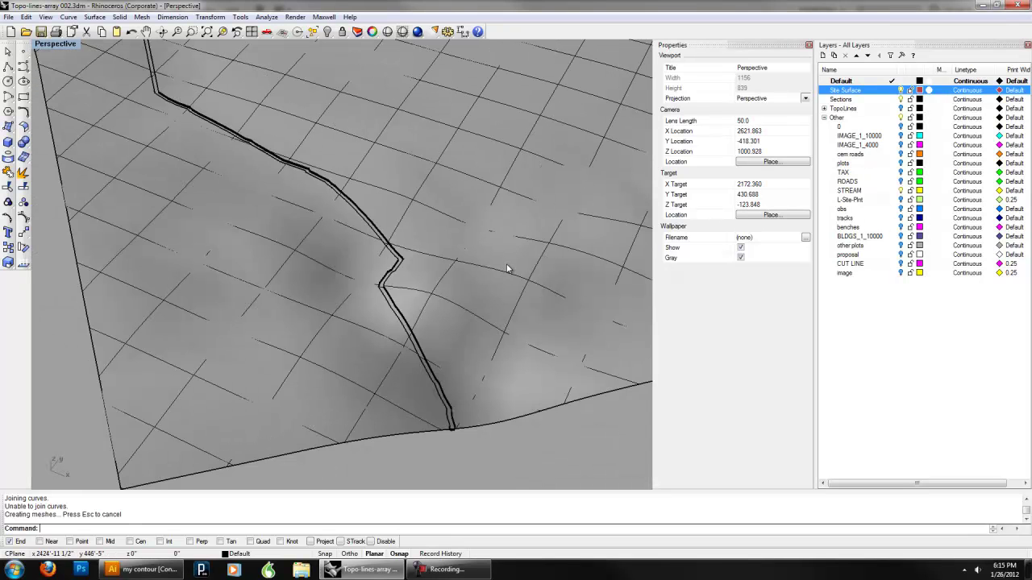
# Cut a section curve through the joined terrain diagonally across the stream and examine its profile at the channel
pyautogui.write('ection')
pyautogui.press('Return')
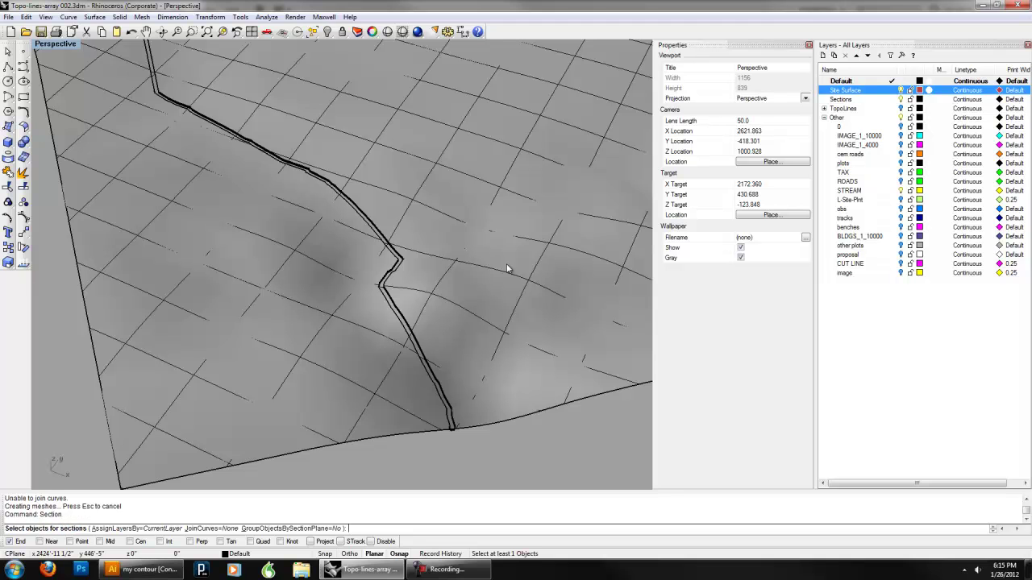
pyautogui.click(482, 279)
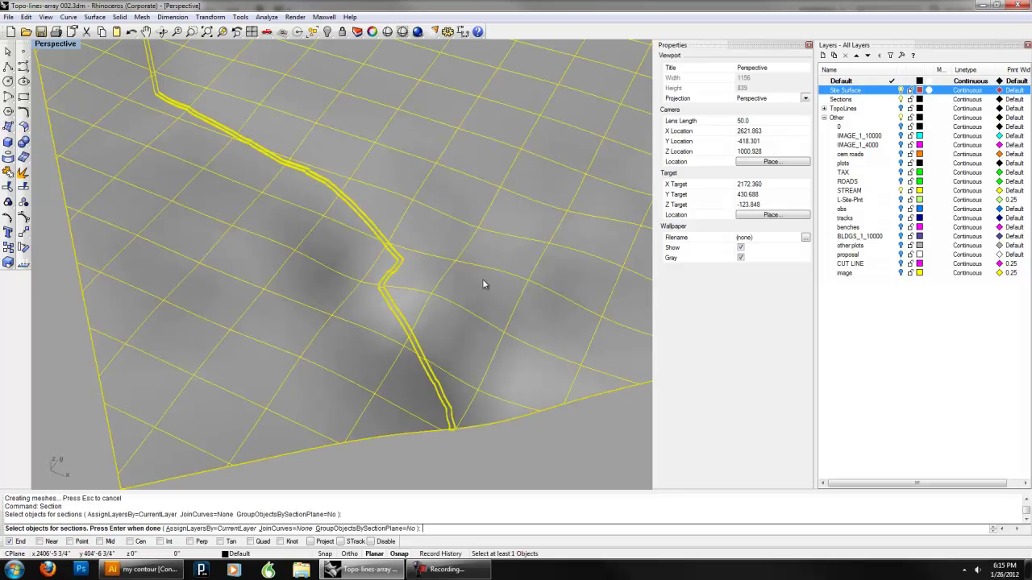
pyautogui.press('Return')
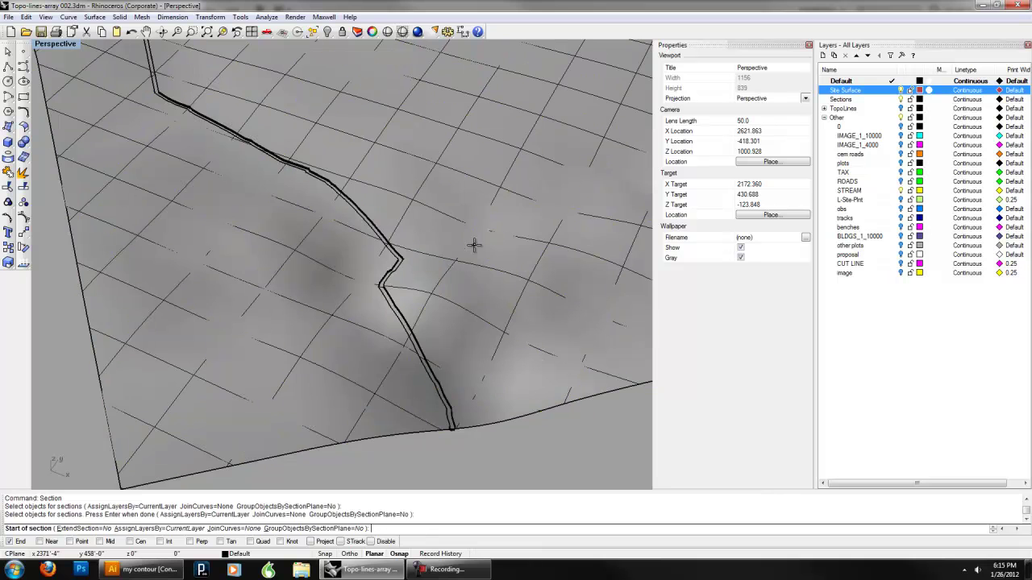
pyautogui.click(557, 172)
pyautogui.click(190, 282)
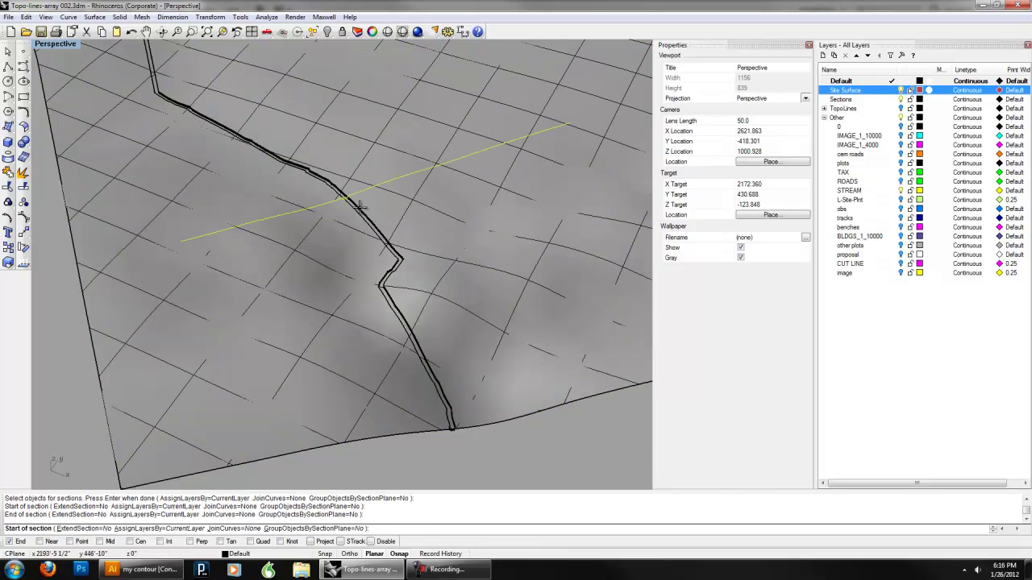
pyautogui.scroll(5, 338, 246)
pyautogui.scroll(6, 322, 236)
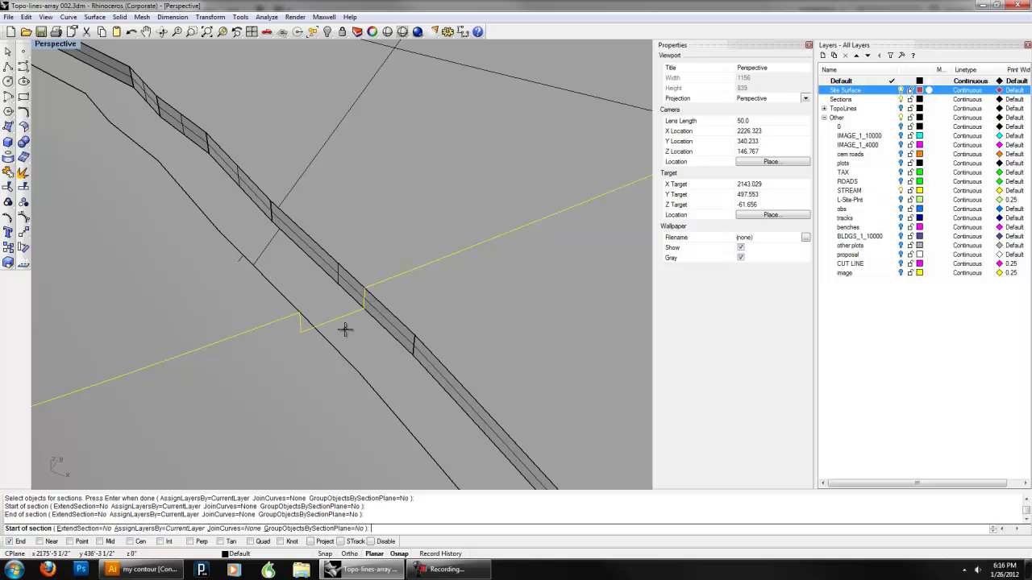
pyautogui.scroll(-4, 486, 354)
pyautogui.scroll(-5, 486, 355)
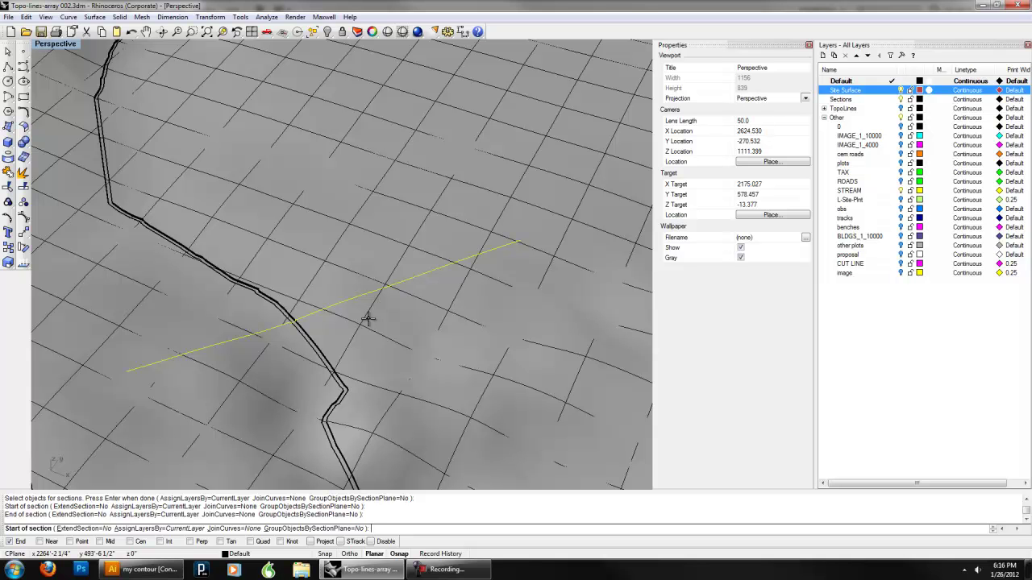
# Turn on the BLDGS_1_10000 layer and switch to the top view around the notched building outline near the site's edge
pyautogui.moveTo(312, 321); pyautogui.dragTo(422, 297, button='right')
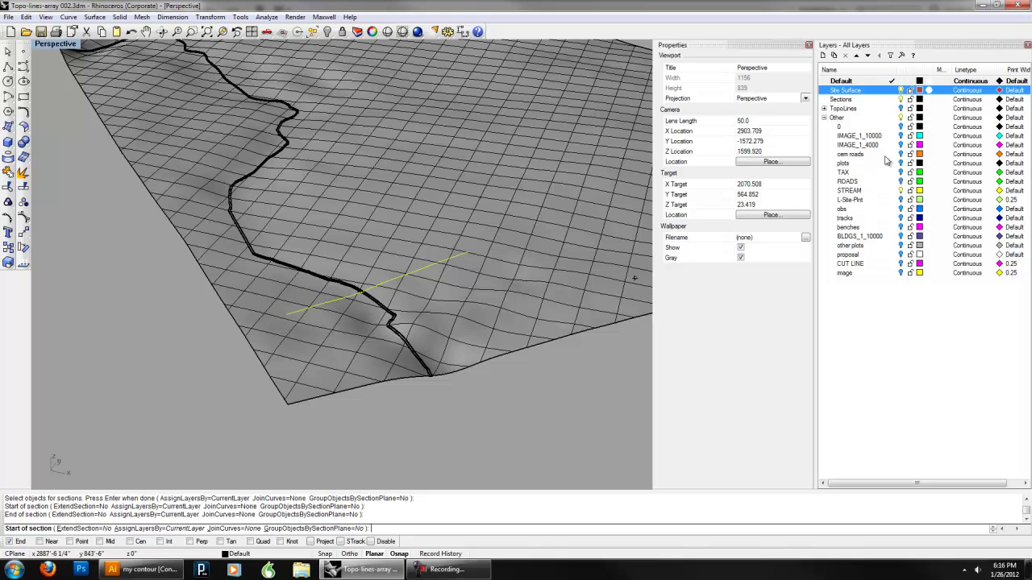
pyautogui.click(901, 236)
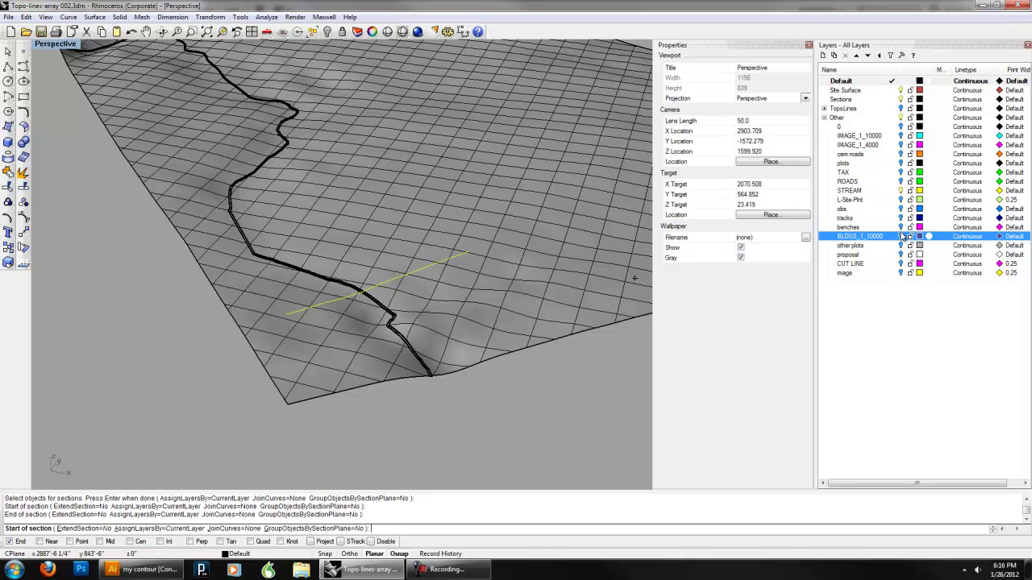
pyautogui.moveTo(460, 166)
pyautogui.mouseDown(button='right')
pyautogui.moveTo(415, 181)
pyautogui.moveTo(452, 182)
pyautogui.mouseUp(button='right')
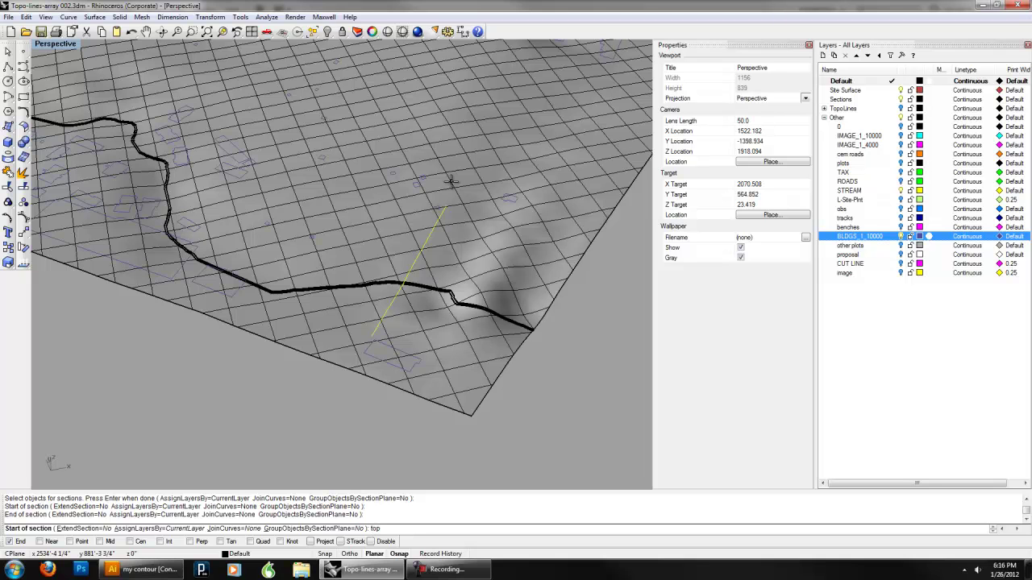
pyautogui.press('Return')
pyautogui.scroll(2, 451, 186)
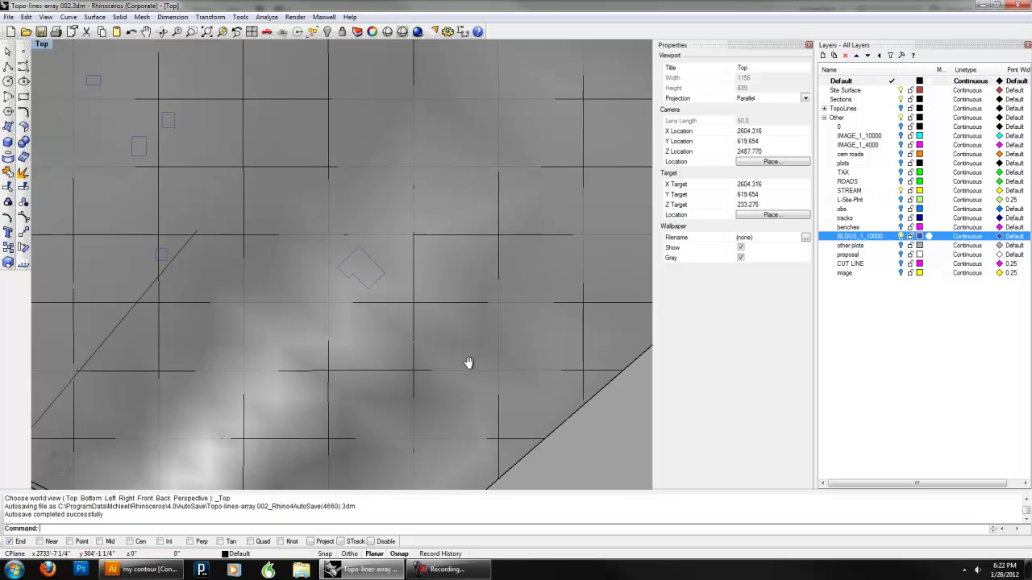
pyautogui.moveTo(468, 362); pyautogui.dragTo(471, 357, button='right')
pyautogui.scroll(-5, 460, 359)
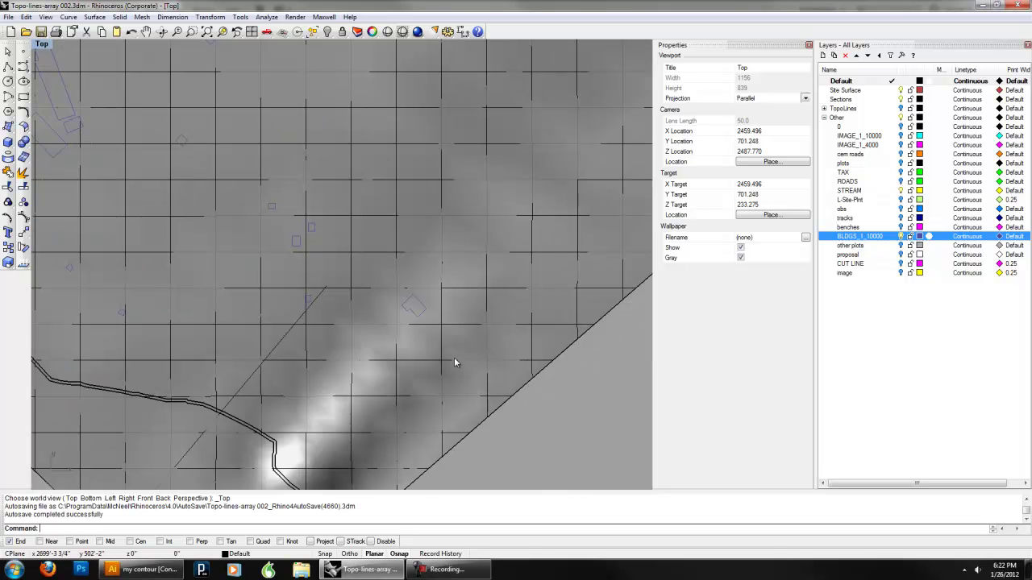
pyautogui.scroll(5, 453, 355)
pyautogui.moveTo(490, 320); pyautogui.dragTo(435, 310, button='right')
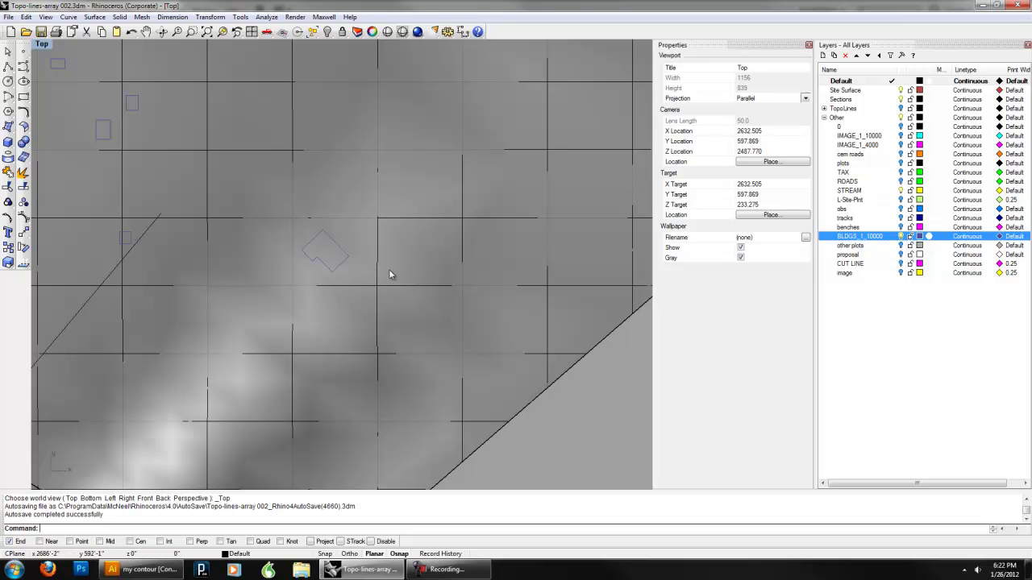
pyautogui.scroll(-5, 389, 269)
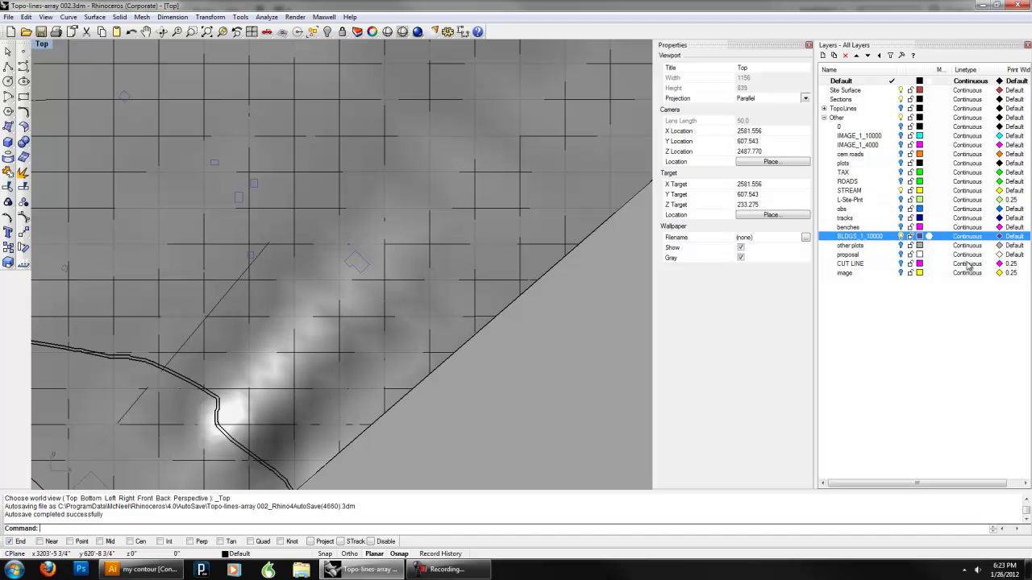
pyautogui.moveTo(339, 228); pyautogui.dragTo(417, 274, button='right')
# Project the notched building outline onto the joined terrain surface
pyautogui.write('P')
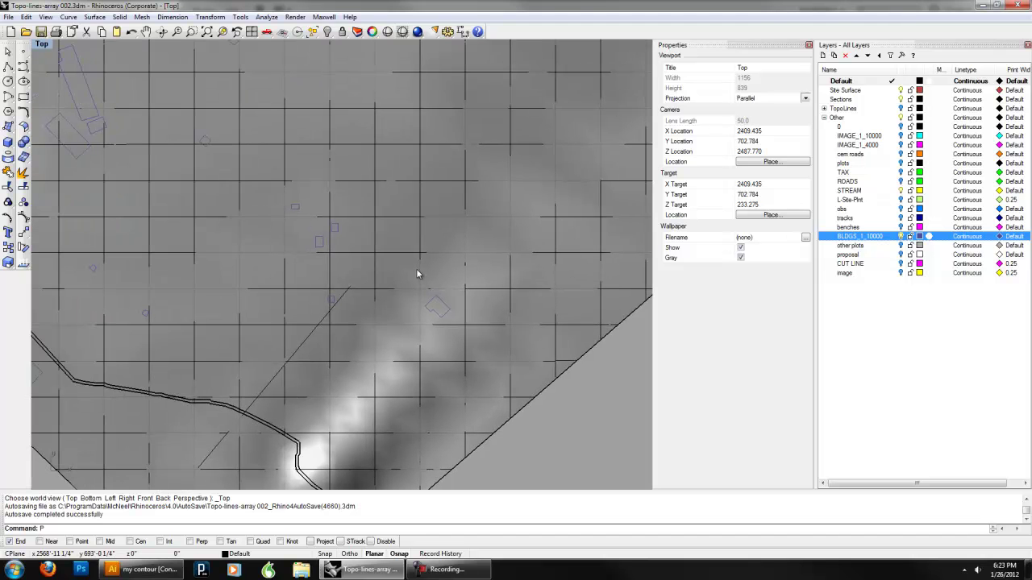
pyautogui.write('roject')
pyautogui.press('Return')
pyautogui.scroll(3, 416, 268)
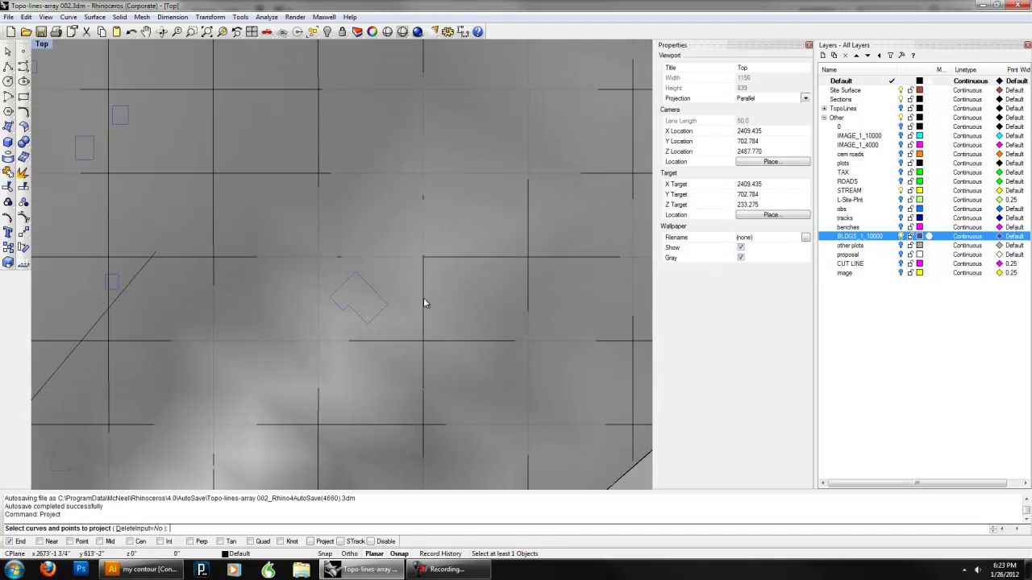
pyautogui.click(388, 313)
pyautogui.press('Return')
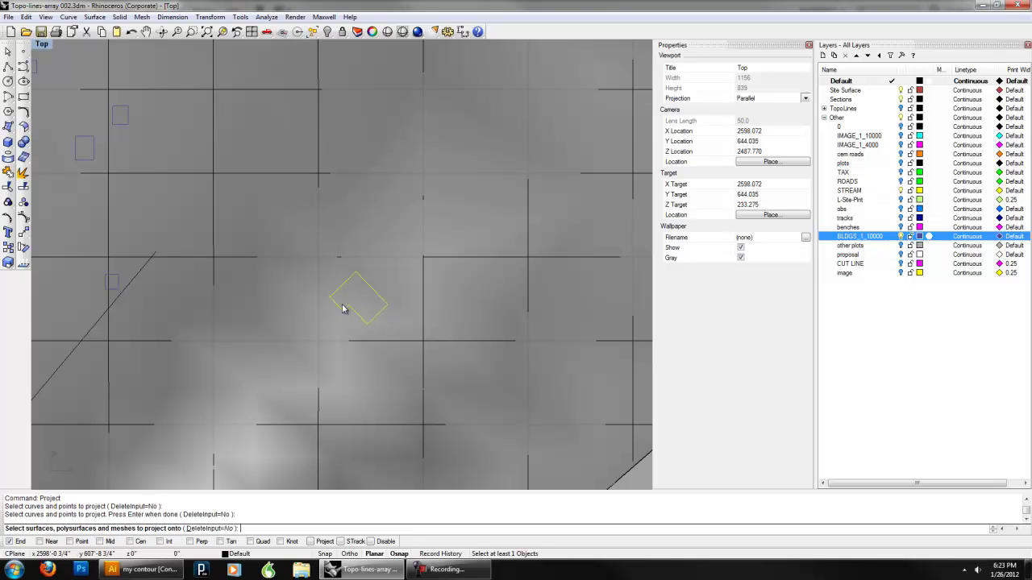
pyautogui.click(366, 303)
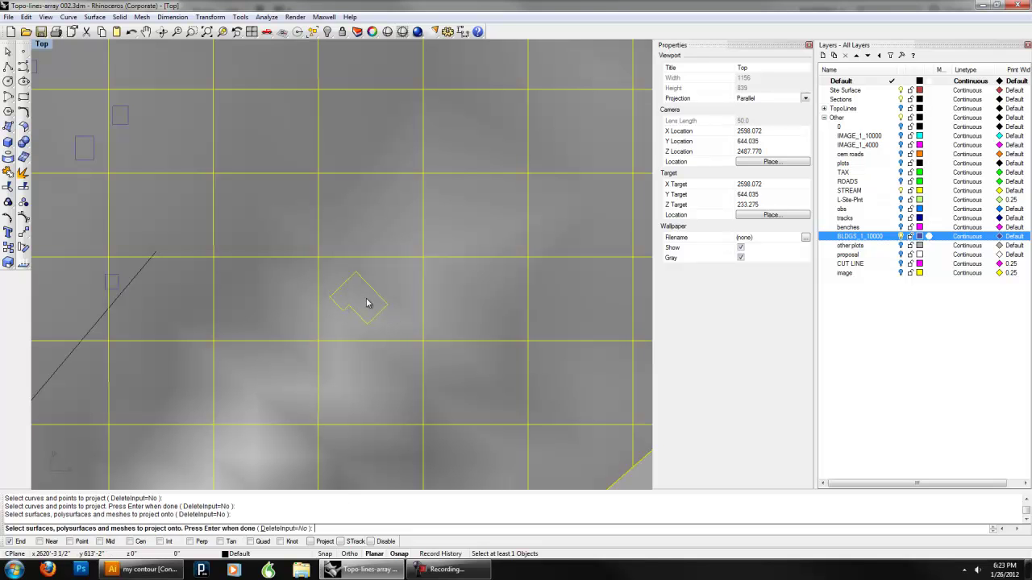
pyautogui.press('Return')
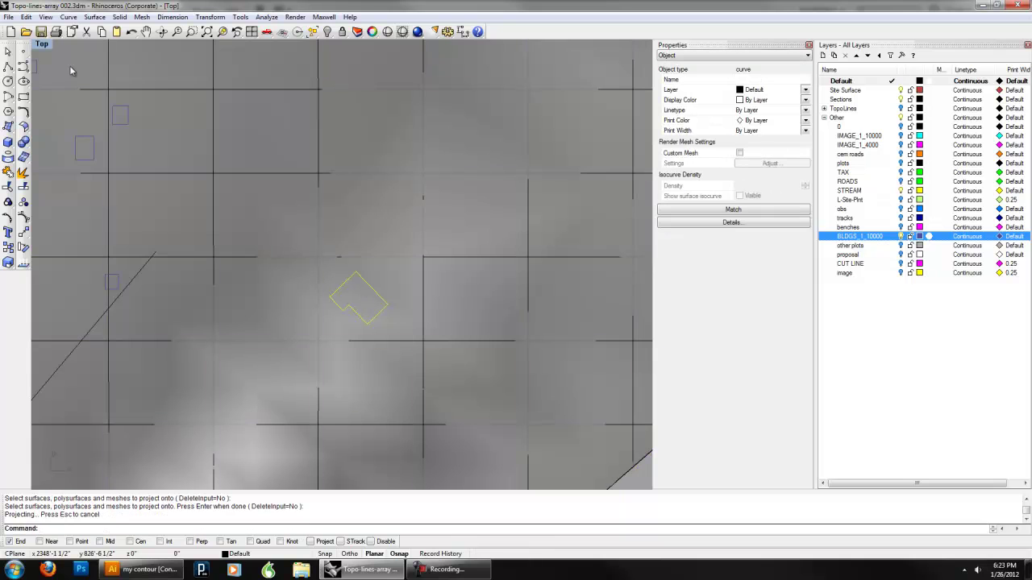
# Inspect the projected building outline in the perspective view and undo the projection
pyautogui.click(41, 44)
pyautogui.moveTo(81, 175)
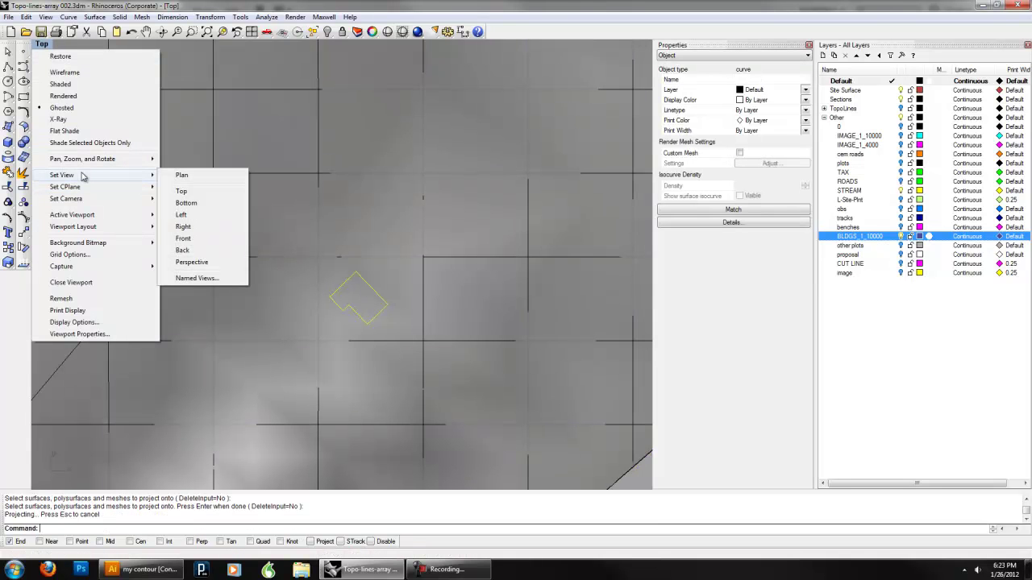
pyautogui.click(180, 265)
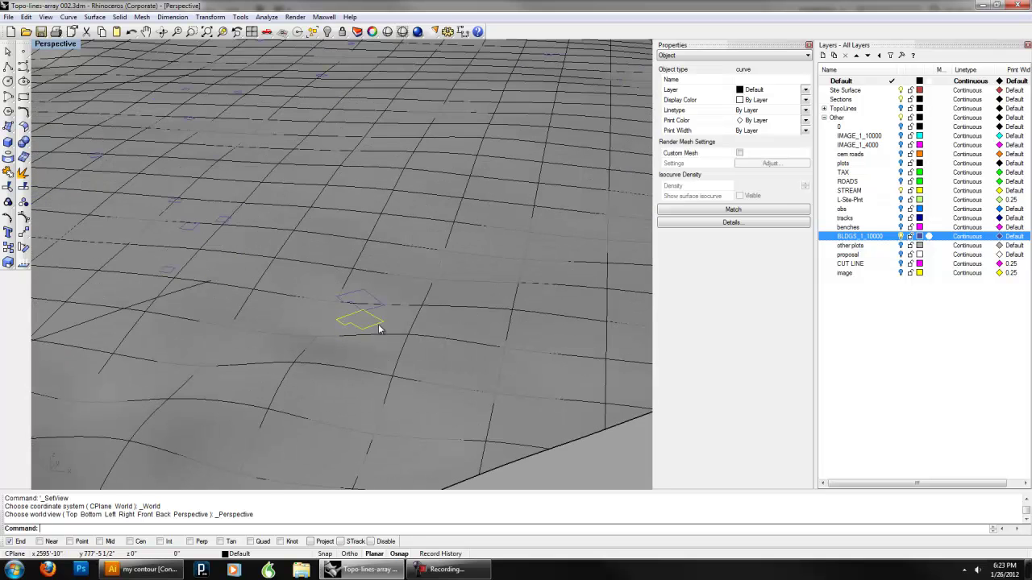
pyautogui.moveTo(372, 327); pyautogui.dragTo(421, 329, button='right')
pyautogui.hotkey('ctrl', 'z')
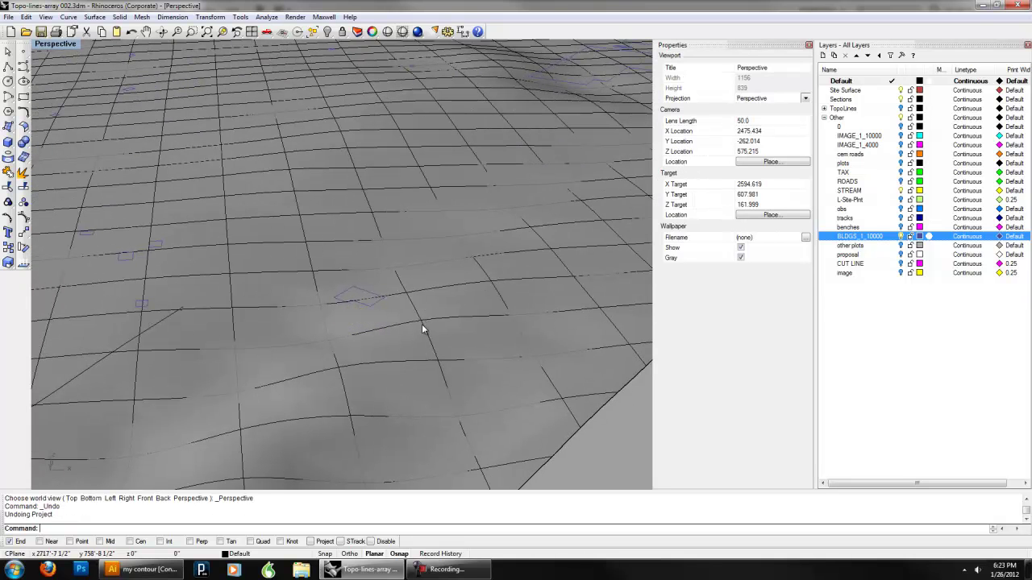
# From the top view, project the notched building outline onto the joined terrain surface again
pyautogui.press('Return')
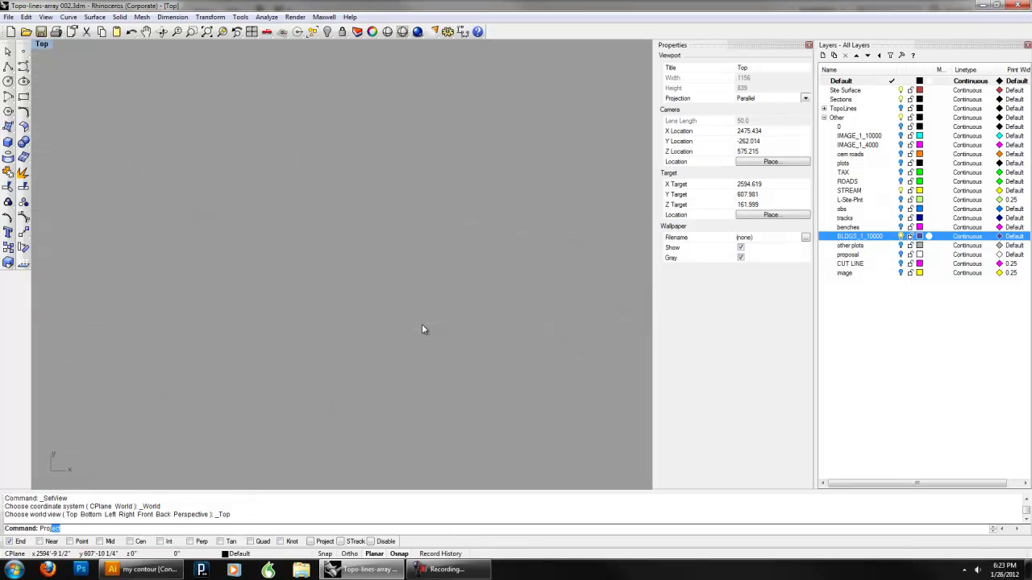
pyautogui.write('Pro')
pyautogui.press('Return')
pyautogui.scroll(-15, 371, 411)
pyautogui.moveTo(524, 379); pyautogui.dragTo(450, 295, button='right')
pyautogui.click(446, 288)
pyautogui.press('Return')
pyautogui.click(377, 310)
pyautogui.press('Return')
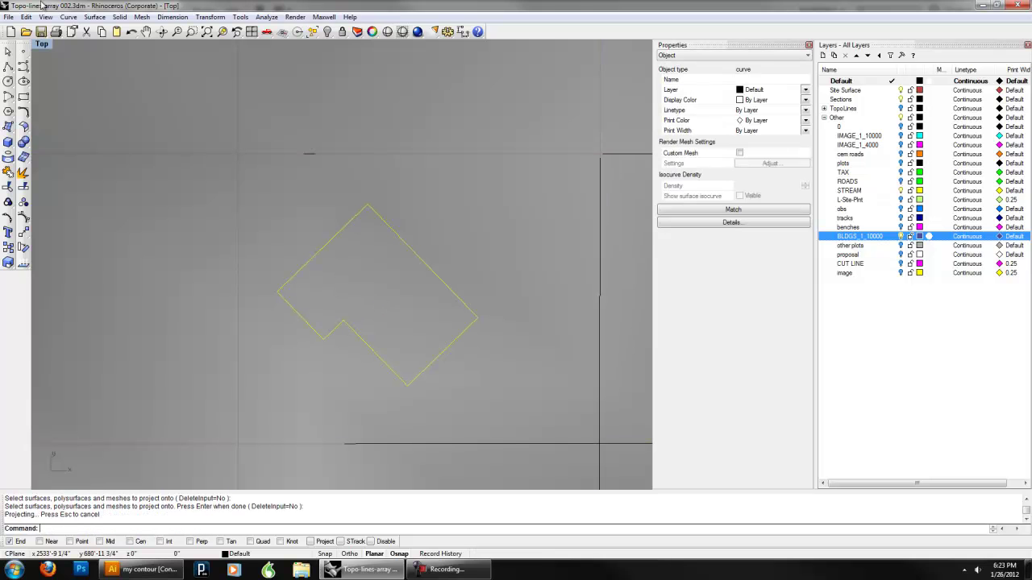
# Compare the projected outline with the original building outline above it in a wireframe perspective view
pyautogui.click(41, 43)
pyautogui.moveTo(111, 176)
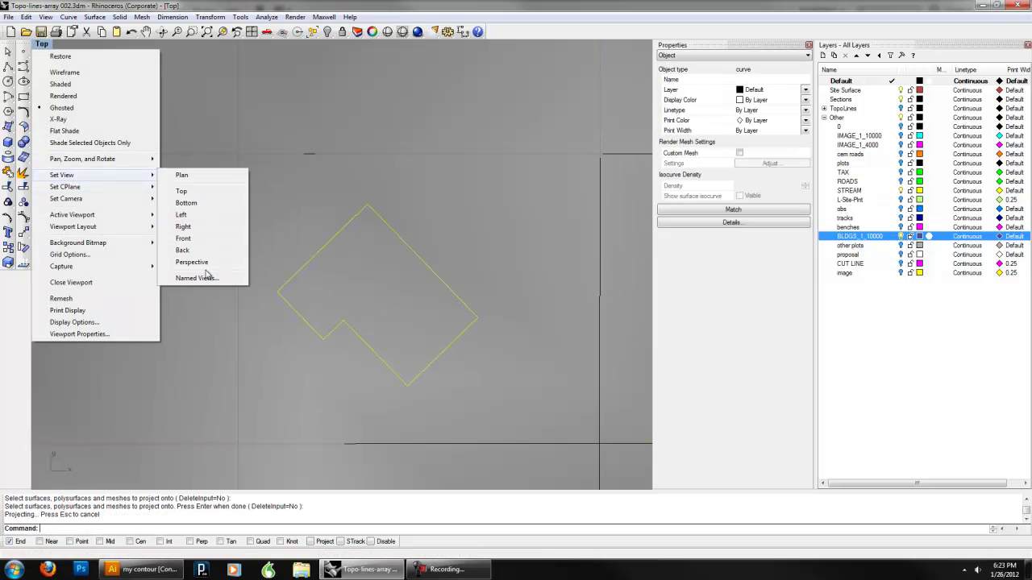
pyautogui.click(193, 262)
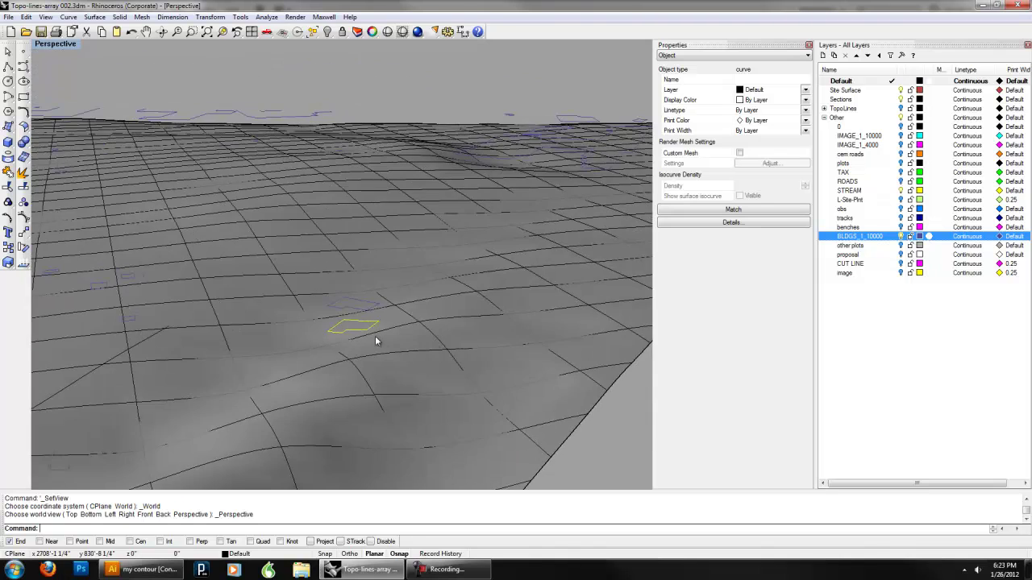
pyautogui.click(274, 244)
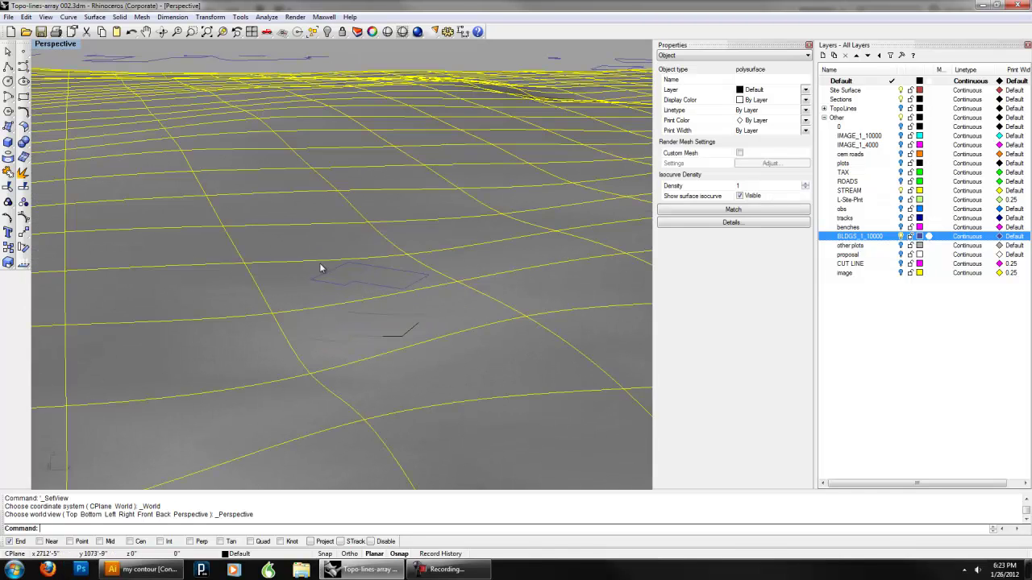
pyautogui.click(408, 64)
pyautogui.scroll(6, 371, 299)
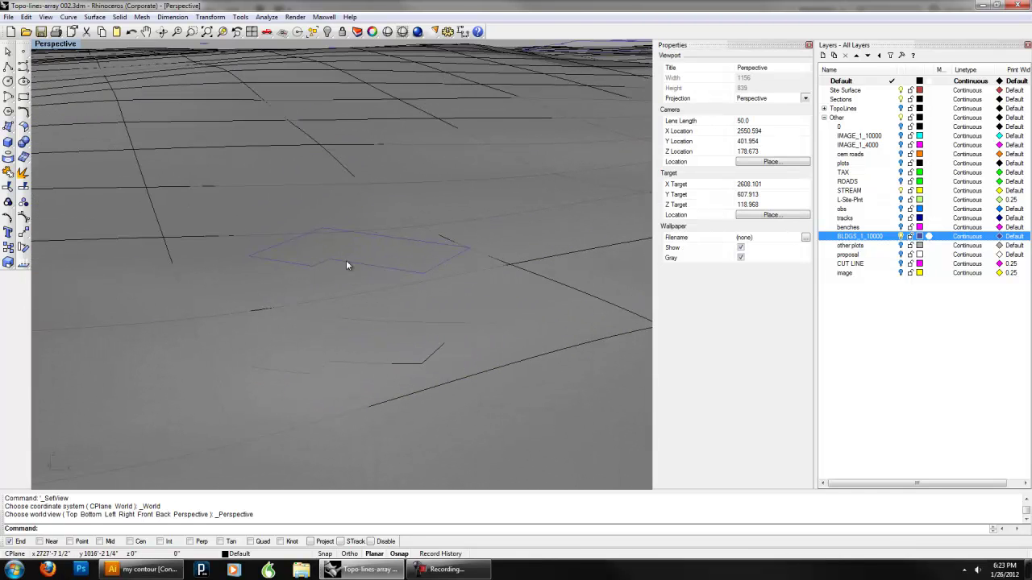
pyautogui.rightClick(62, 45)
pyautogui.click(73, 84)
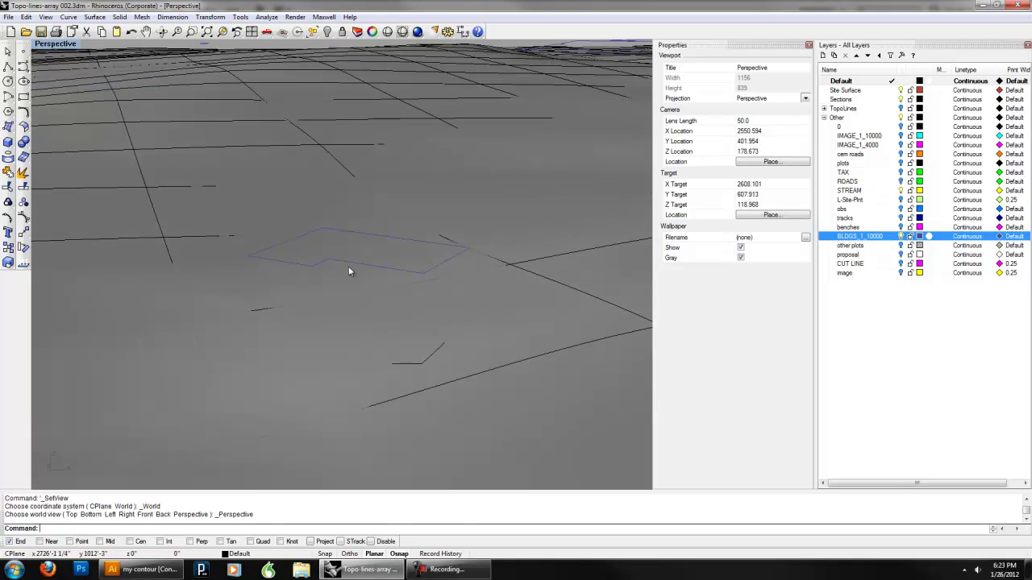
pyautogui.click(55, 43)
pyautogui.click(80, 74)
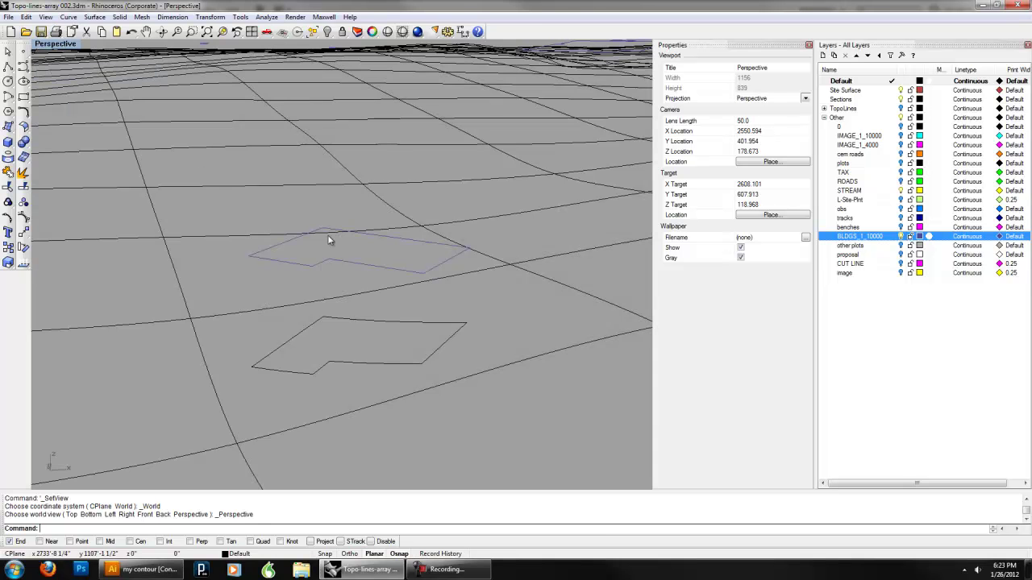
# Extrude the original notched building outline upward 15' as a capped solid
pyautogui.click(338, 259)
pyautogui.moveTo(339, 258)
pyautogui.mouseDown(button='right')
pyautogui.moveTo(357, 247)
pyautogui.moveTo(323, 254)
pyautogui.mouseUp(button='right')
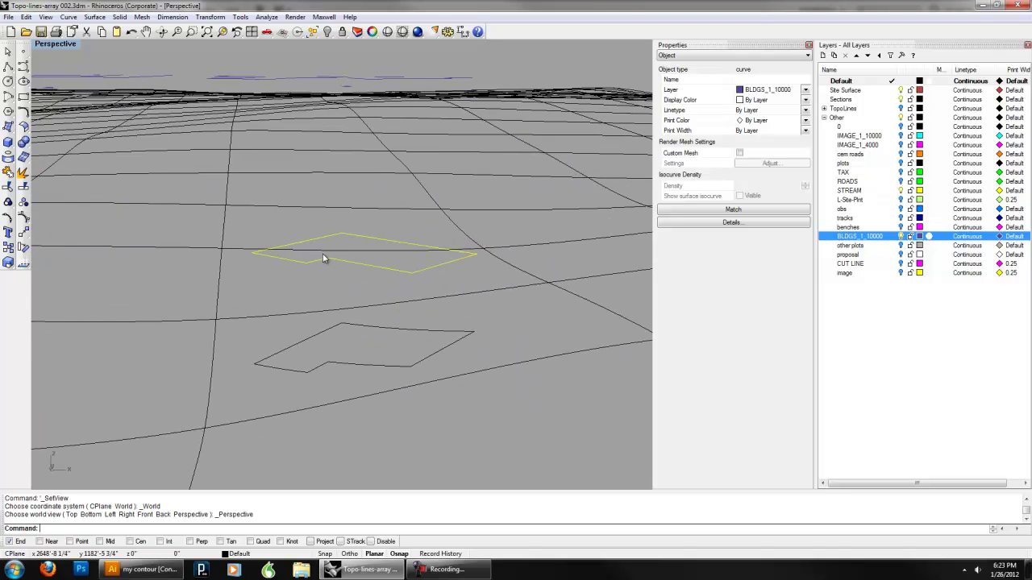
pyautogui.write('ExtrudeCrv')
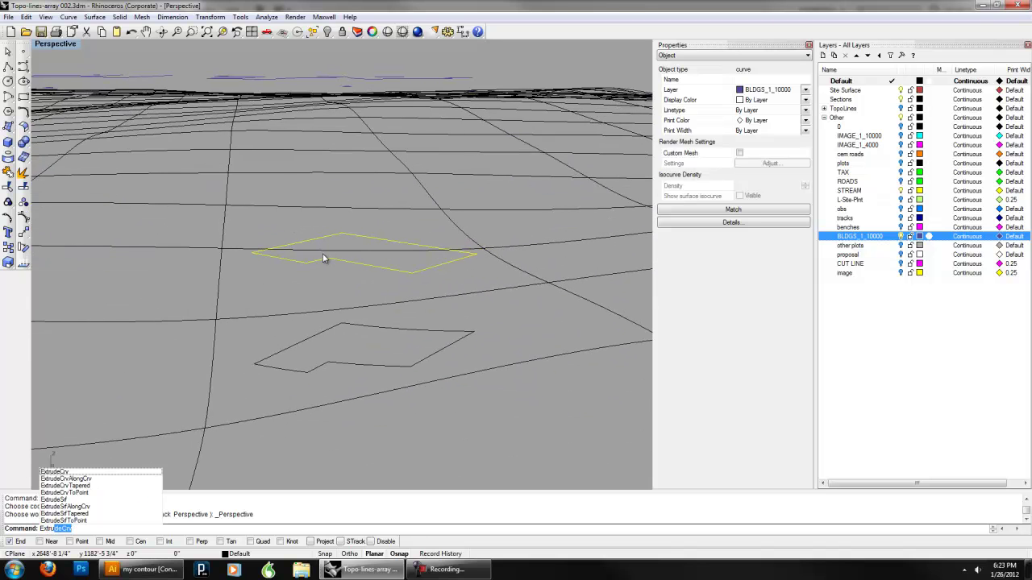
pyautogui.press('Return')
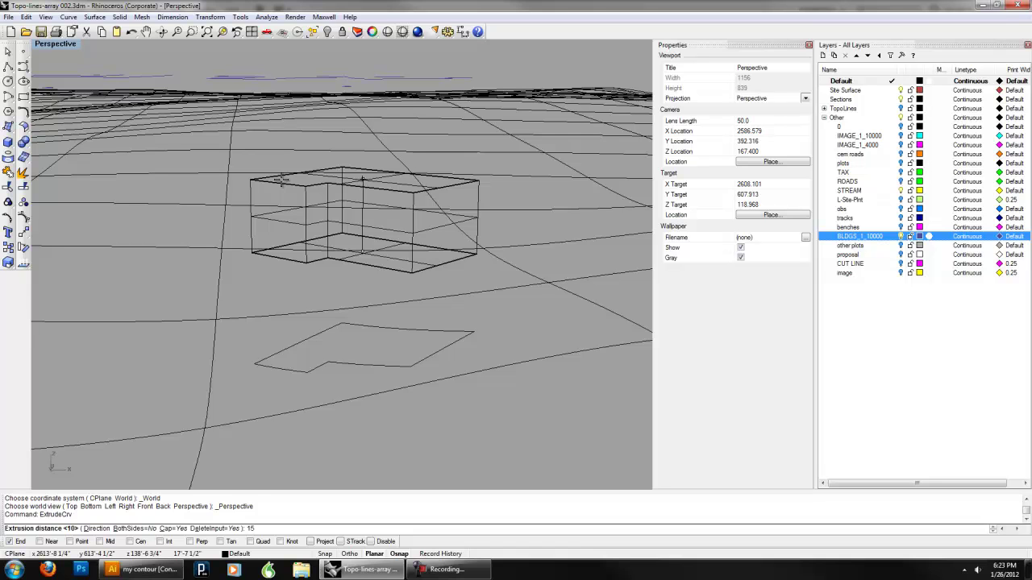
pyautogui.press('Return')
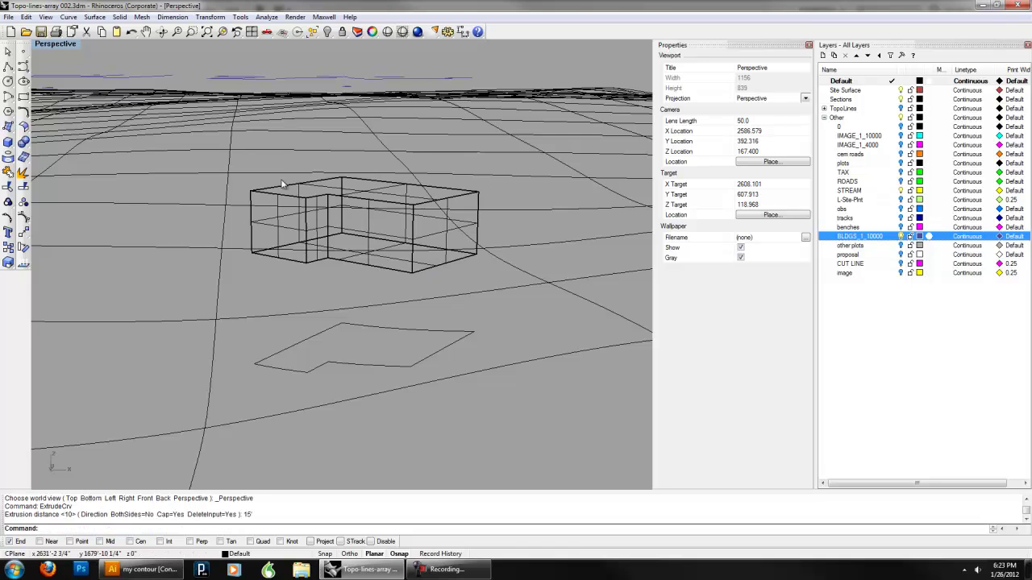
# Move the extruded building vertically down so its lower front corner meets the matching corner of the projected outline
pyautogui.click(305, 228)
pyautogui.write('move')
pyautogui.press('Return')
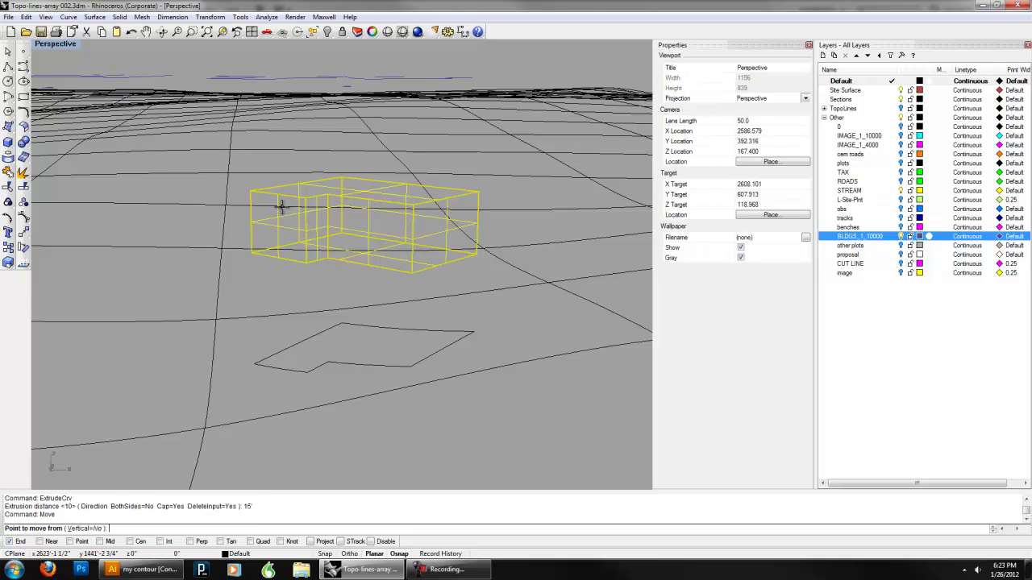
pyautogui.click(85, 530)
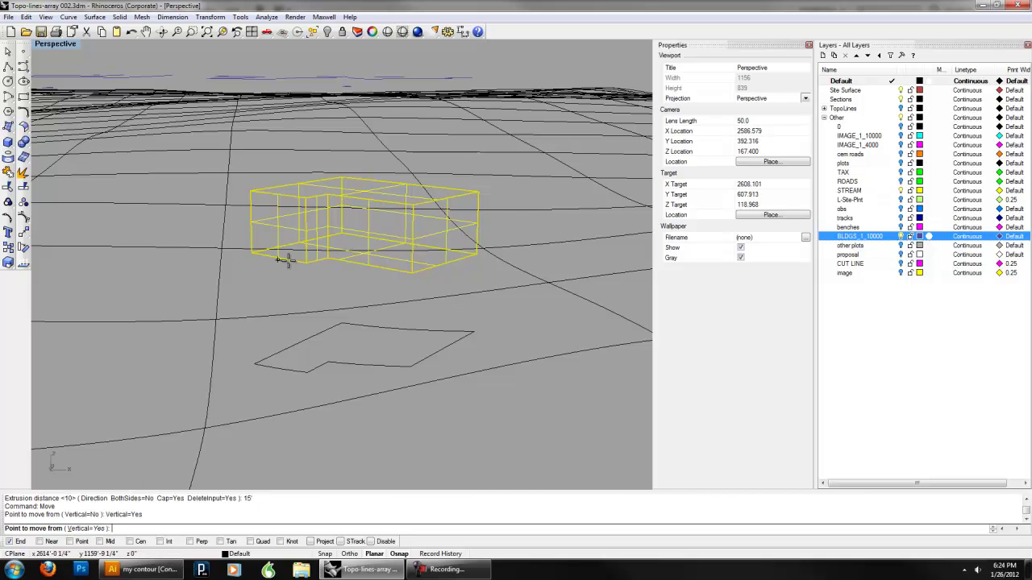
pyautogui.moveTo(276, 371); pyautogui.dragTo(305, 372, button='right')
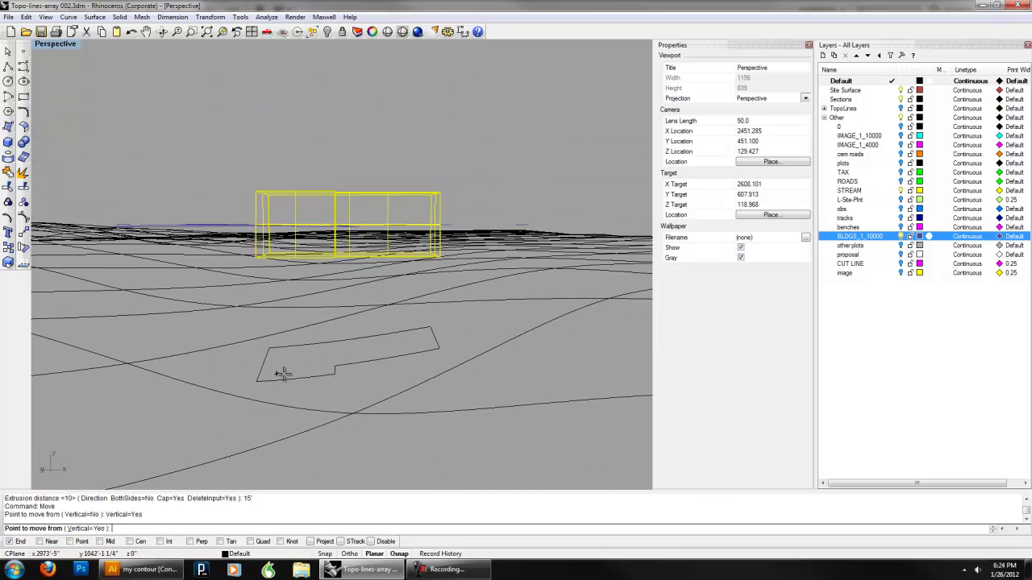
pyautogui.moveTo(403, 337); pyautogui.dragTo(339, 345, button='right')
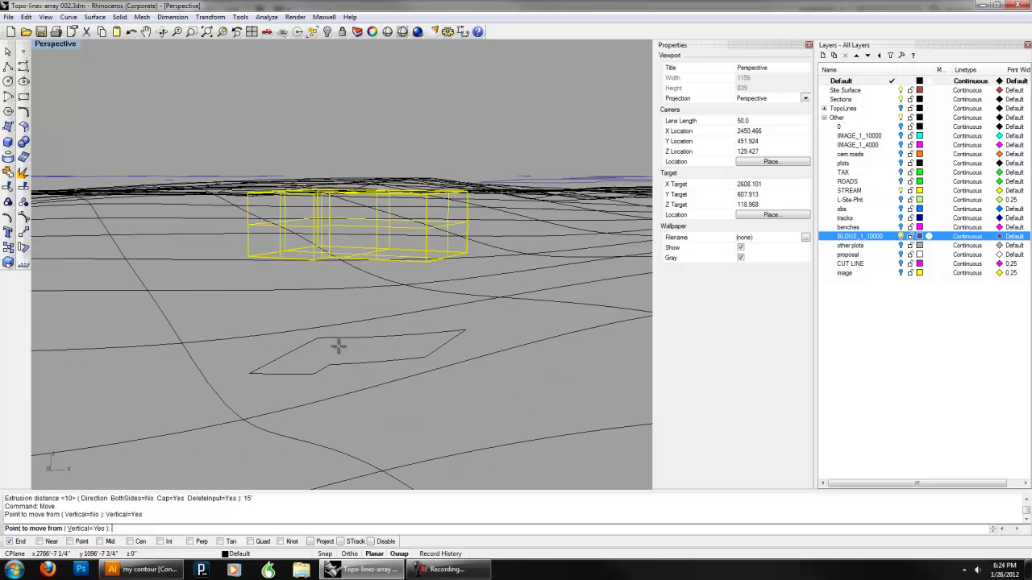
pyautogui.click(249, 266)
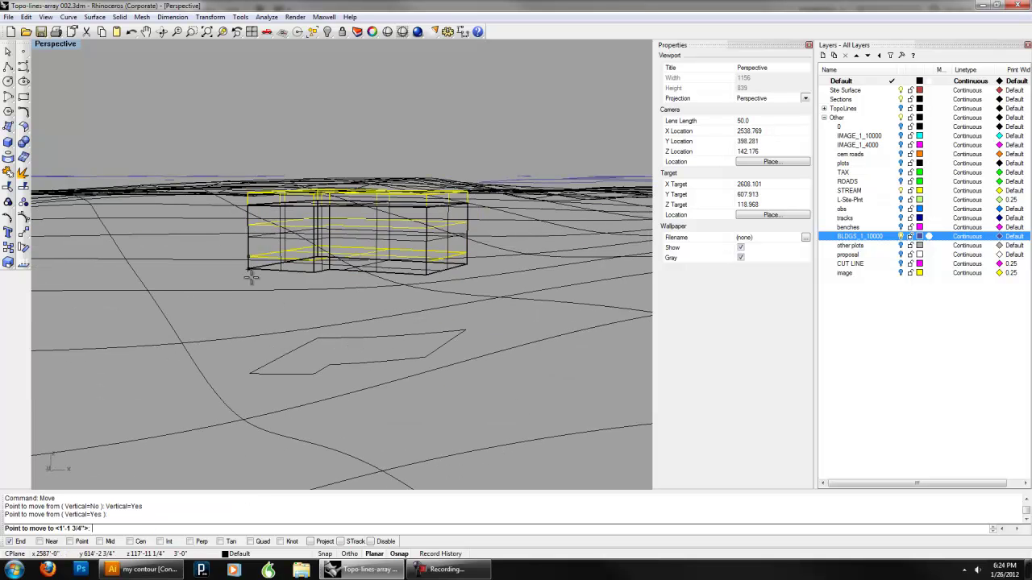
pyautogui.click(249, 377)
pyautogui.moveTo(249, 378); pyautogui.dragTo(140, 161, button='right')
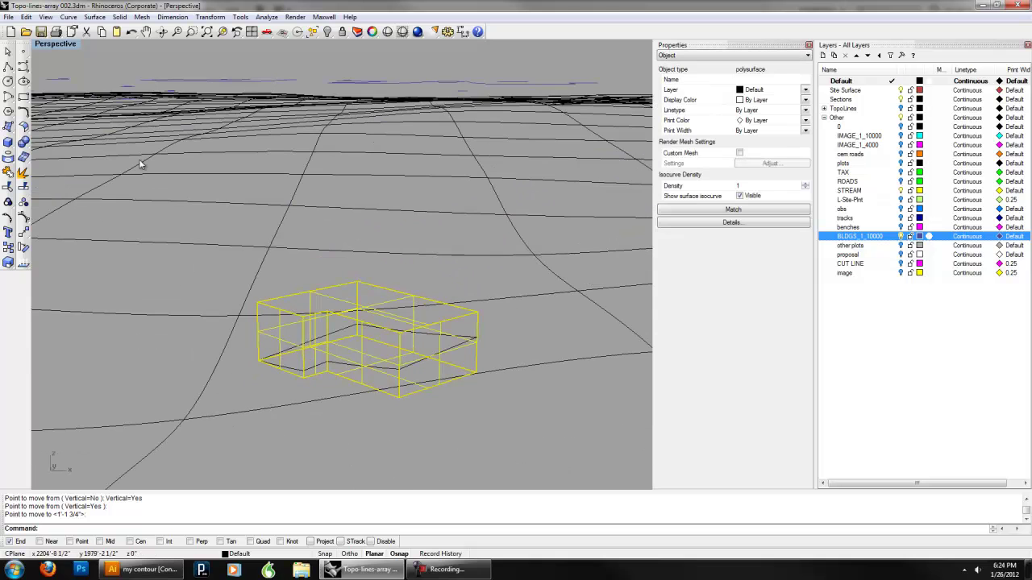
# Switch the perspective view to shaded display and examine from several sides how the building meets the sloping terrain
pyautogui.click(55, 44)
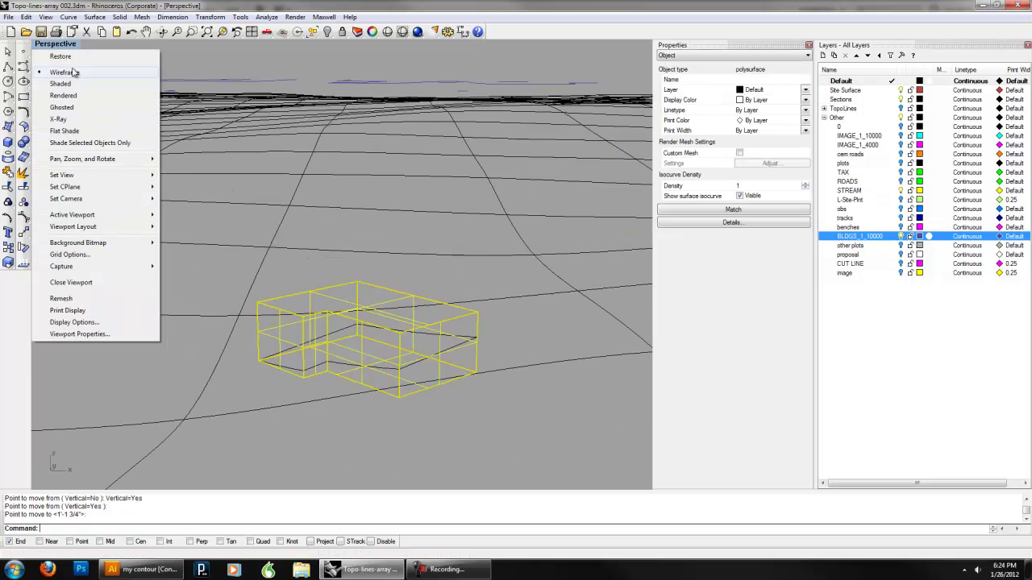
pyautogui.click(75, 84)
pyautogui.moveTo(266, 217)
pyautogui.mouseDown(button='right')
pyautogui.moveTo(312, 233)
pyautogui.moveTo(380, 228)
pyautogui.moveTo(261, 223)
pyautogui.moveTo(336, 219)
pyautogui.moveTo(345, 238)
pyautogui.moveTo(278, 235)
pyautogui.moveTo(407, 244)
pyautogui.moveTo(318, 331)
pyautogui.mouseUp(button='right')
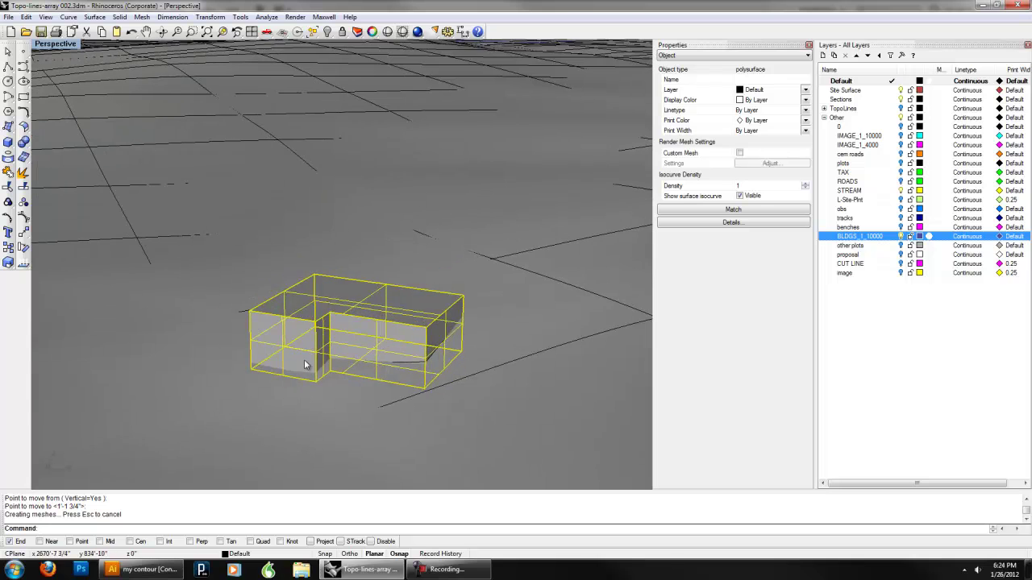
pyautogui.moveTo(383, 377); pyautogui.dragTo(394, 350, button='right')
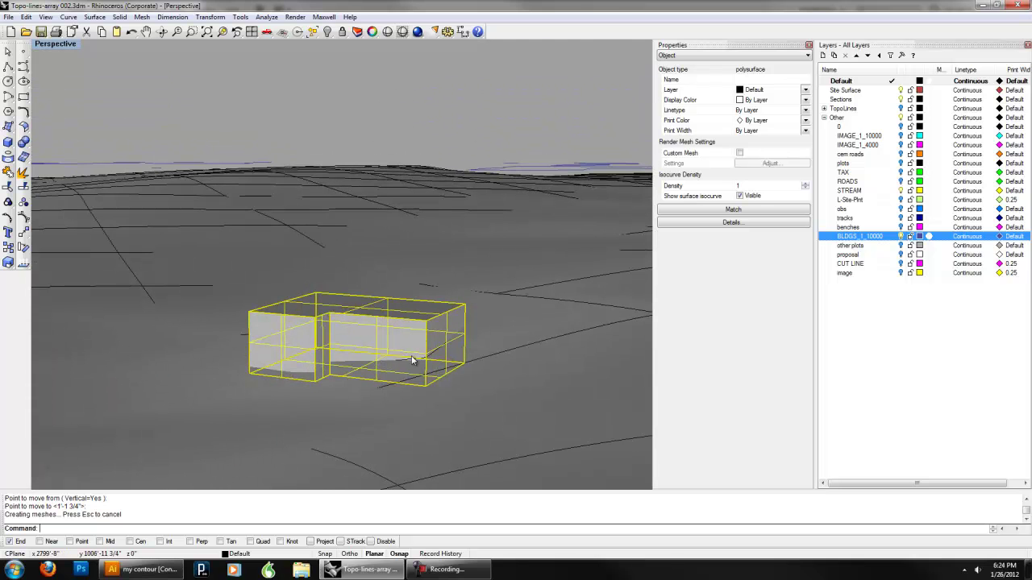
pyautogui.moveTo(424, 363)
pyautogui.mouseDown(button='right')
pyautogui.moveTo(406, 380)
pyautogui.moveTo(382, 368)
pyautogui.moveTo(408, 366)
pyautogui.mouseUp(button='right')
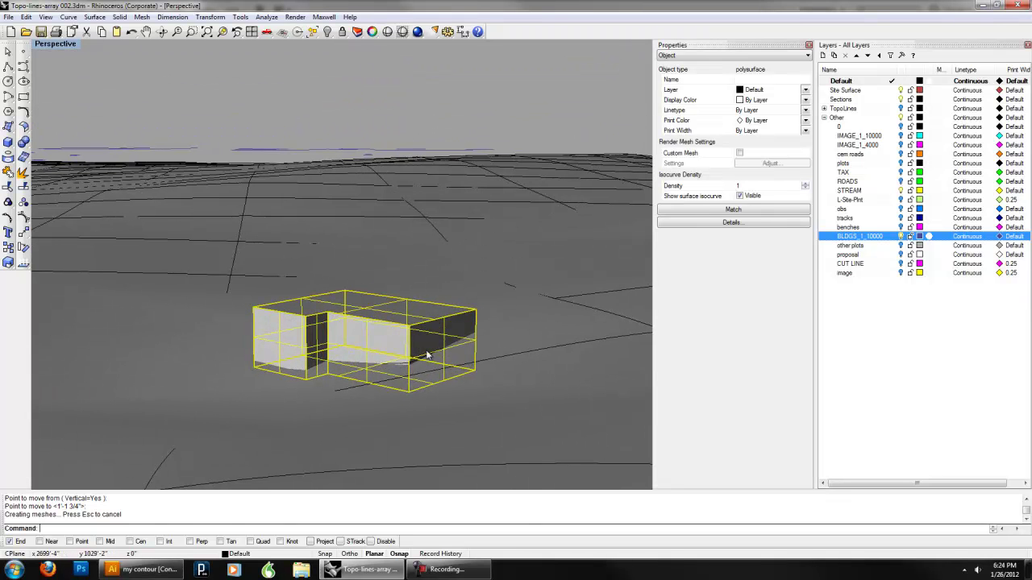
pyautogui.moveTo(344, 368)
pyautogui.mouseDown(button='right')
pyautogui.moveTo(417, 342)
pyautogui.moveTo(383, 371)
pyautogui.moveTo(339, 376)
pyautogui.moveTo(356, 374)
pyautogui.mouseUp(button='right')
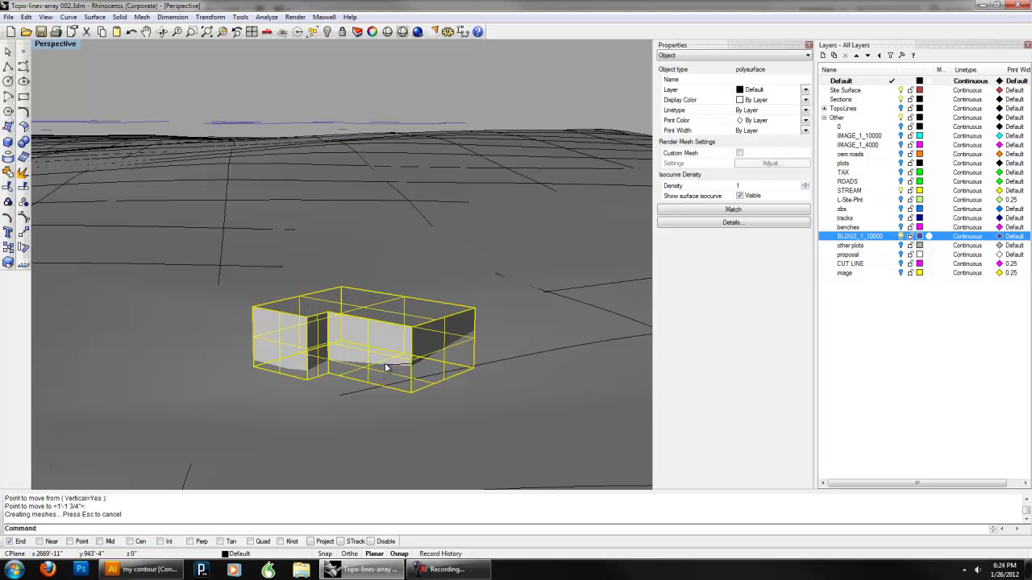
# Delete the projected outline curve at the base of the building
pyautogui.click(389, 362)
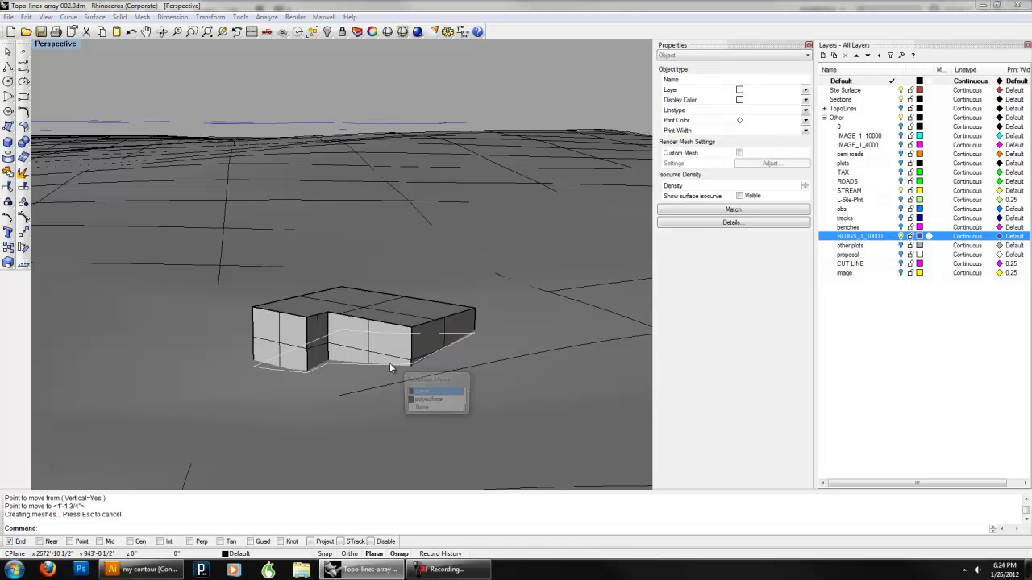
pyautogui.click(426, 391)
pyautogui.press('Delete')
pyautogui.moveTo(426, 393); pyautogui.dragTo(338, 339, button='right')
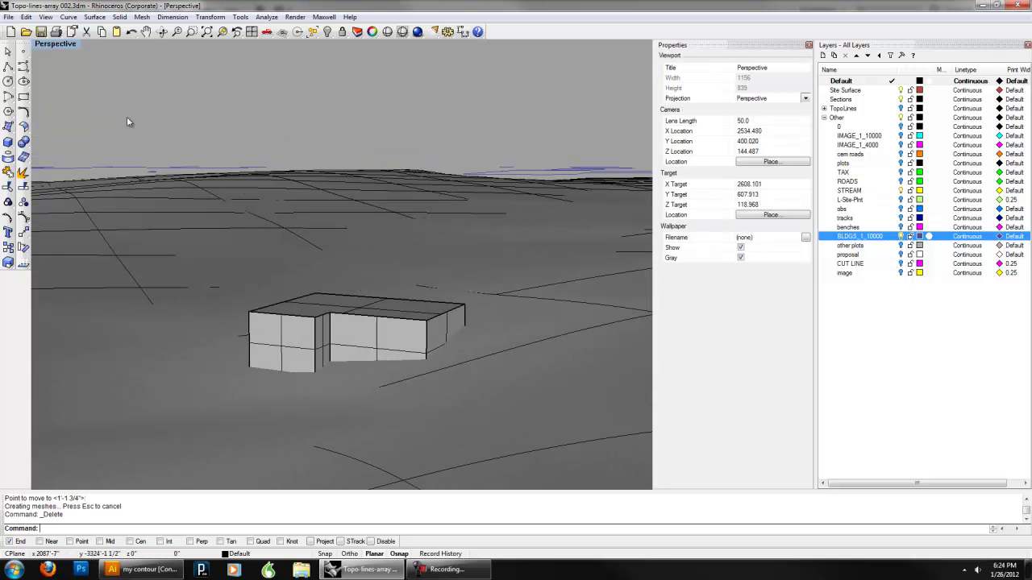
# Check the embedded building in wireframe and shaded display, then examine its place on the whole site
pyautogui.click(53, 44)
pyautogui.click(55, 72)
pyautogui.moveTo(282, 286); pyautogui.dragTo(214, 221, button='right')
pyautogui.click(55, 45)
pyautogui.click(56, 82)
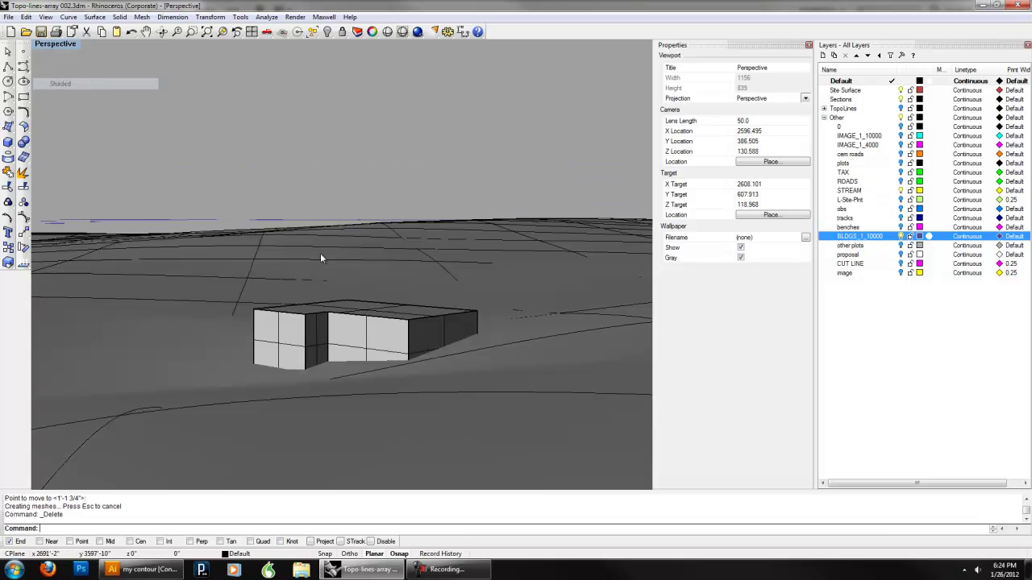
pyautogui.moveTo(320, 253); pyautogui.dragTo(332, 284, button='right')
pyautogui.scroll(-5, 347, 315)
pyautogui.moveTo(358, 336); pyautogui.dragTo(345, 400, button='right')
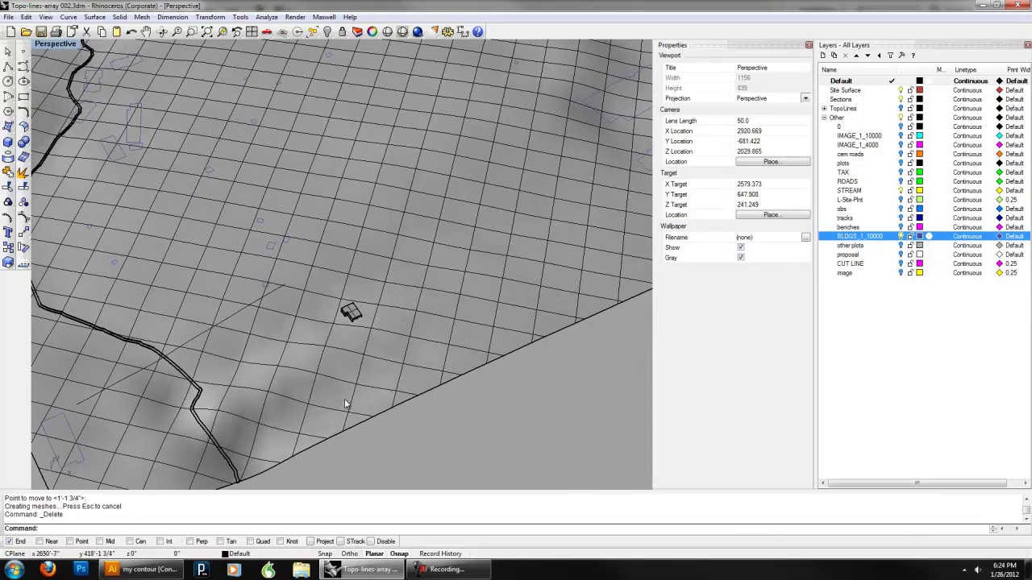
# Try to cut a section through the site surface and the building in perspective, running from behind the building across the stream channel
pyautogui.click(283, 418)
pyautogui.click(404, 448)
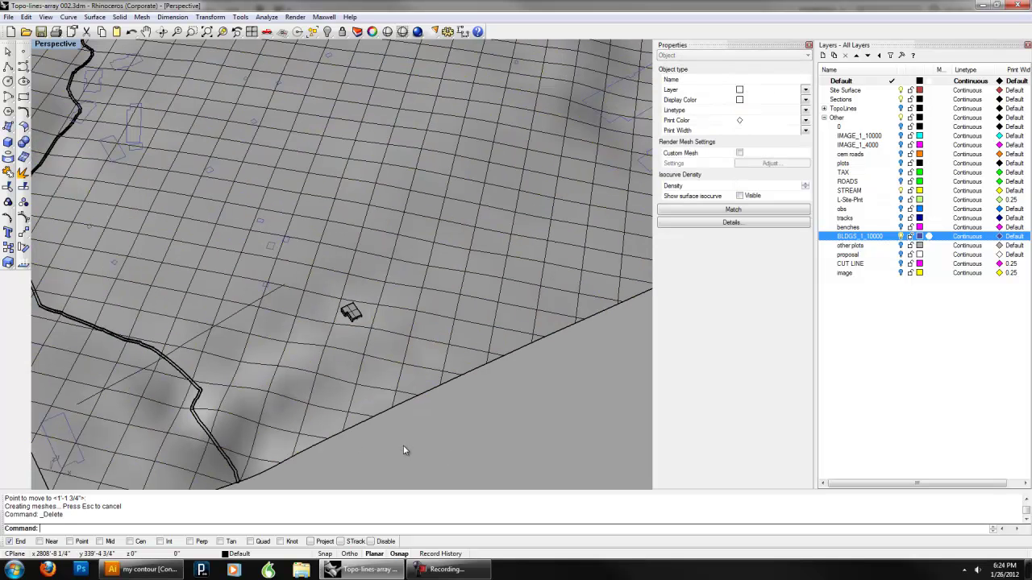
pyautogui.write('Section')
pyautogui.press('Return')
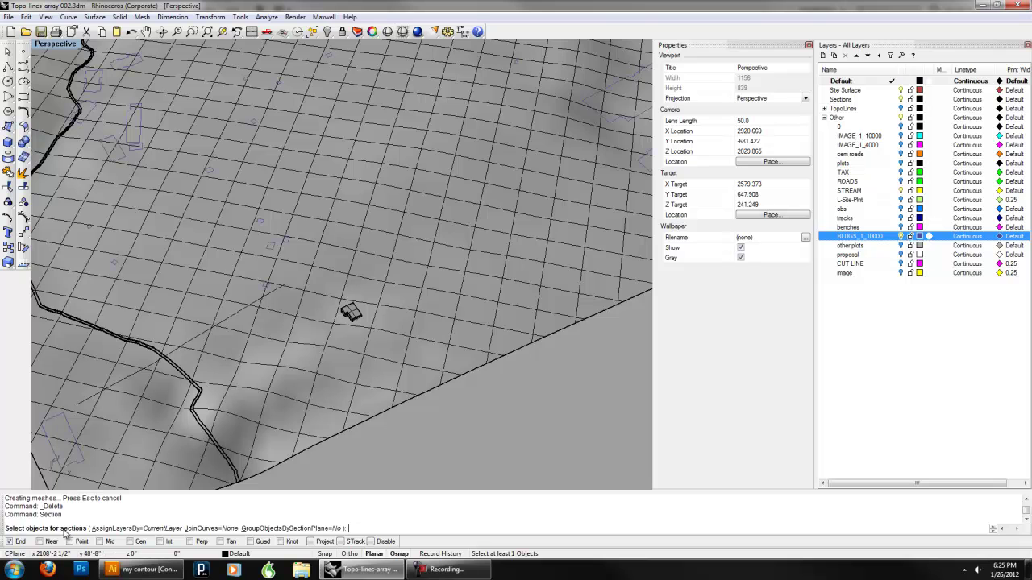
pyautogui.keyDown('shift'); pyautogui.moveTo(352, 440); pyautogui.dragTo(413, 402, button='right'); pyautogui.keyUp('shift')
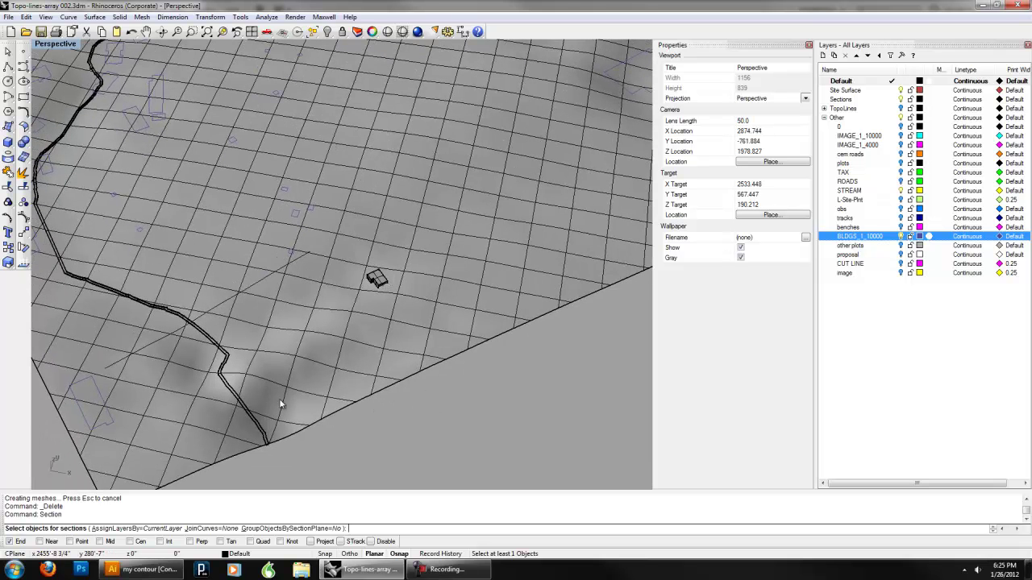
pyautogui.click(289, 215)
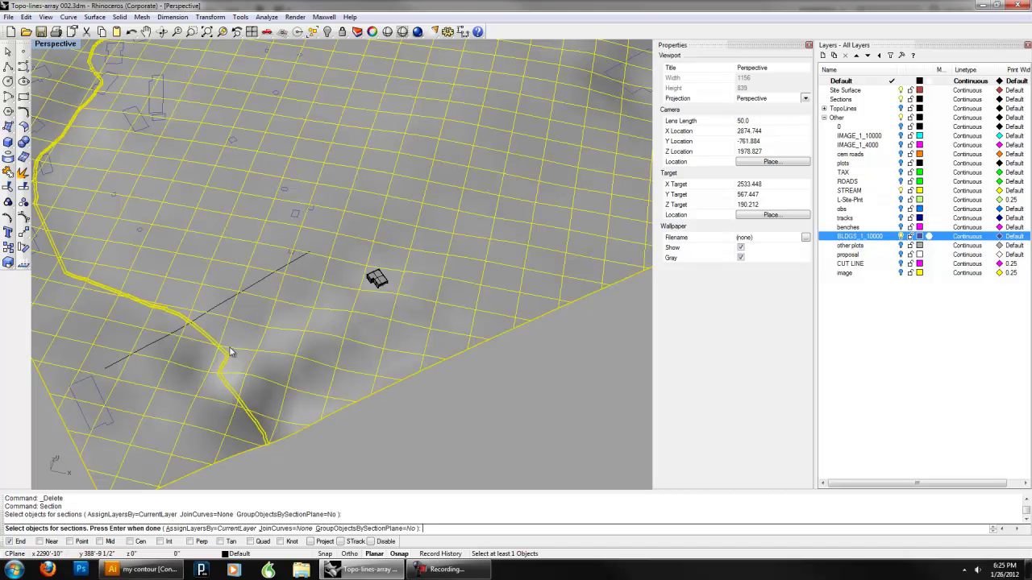
pyautogui.click(376, 278)
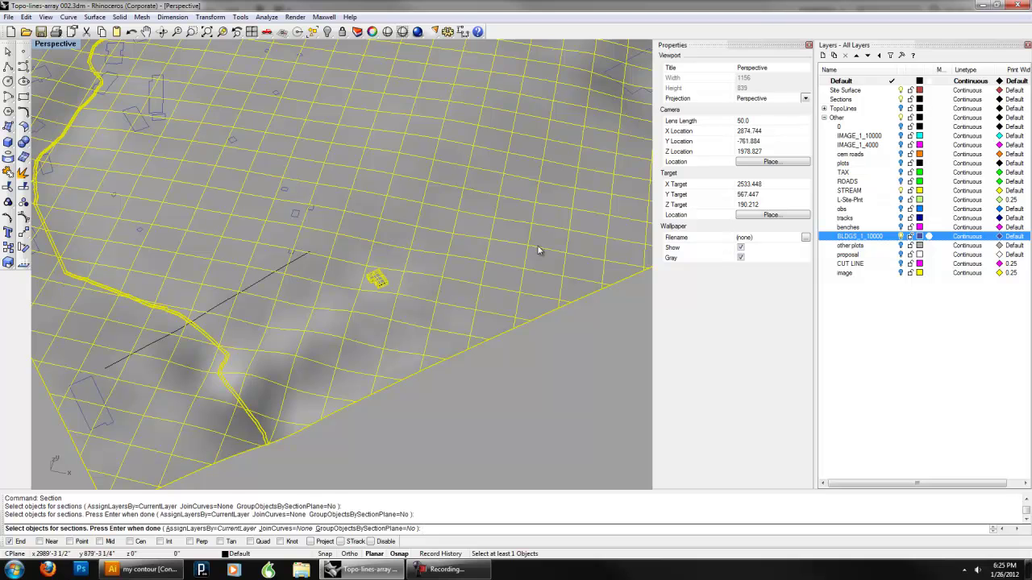
pyautogui.moveTo(372, 320); pyautogui.dragTo(371, 319)
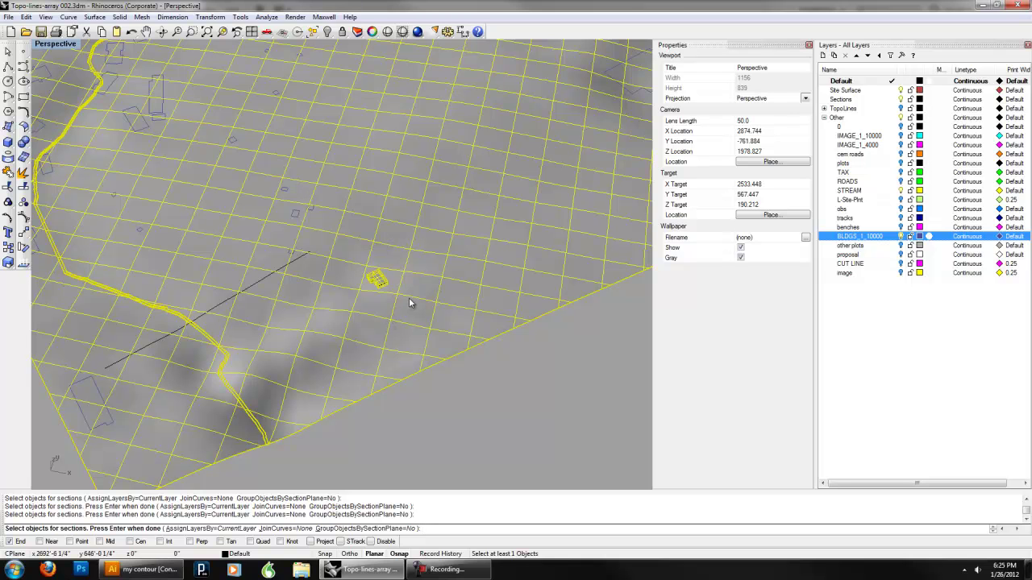
pyautogui.press('Return')
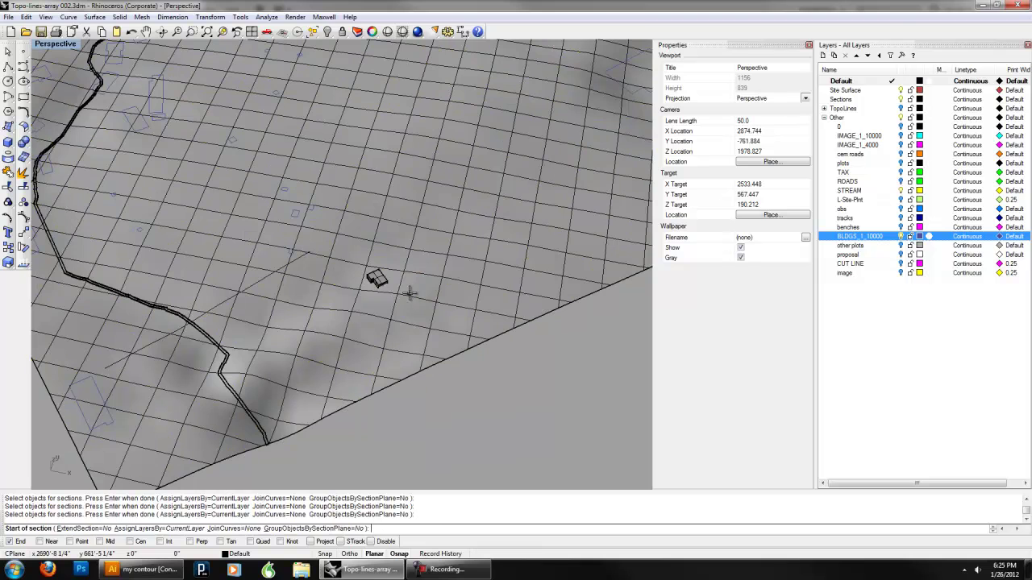
pyautogui.click(405, 268)
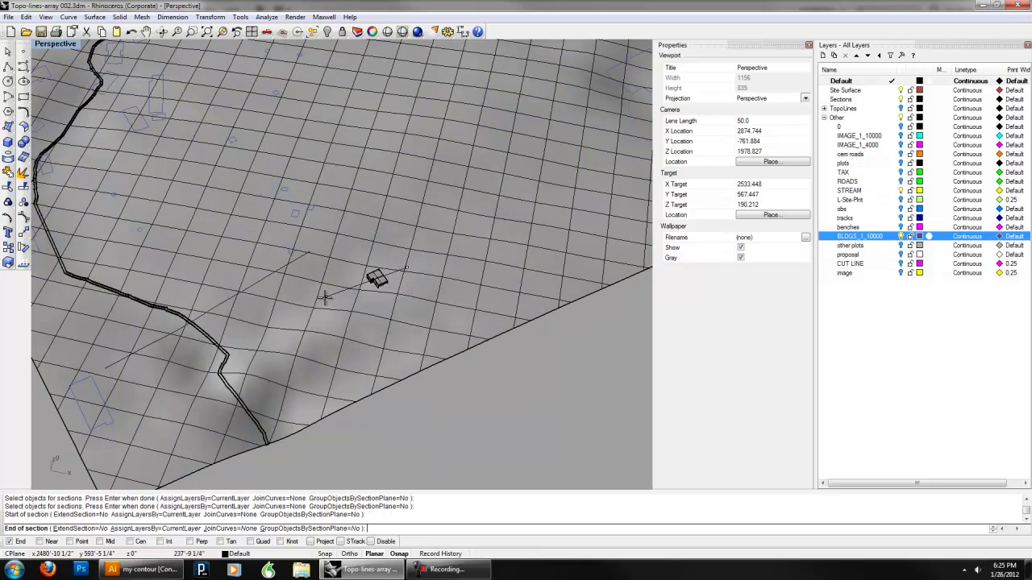
pyautogui.click(167, 378)
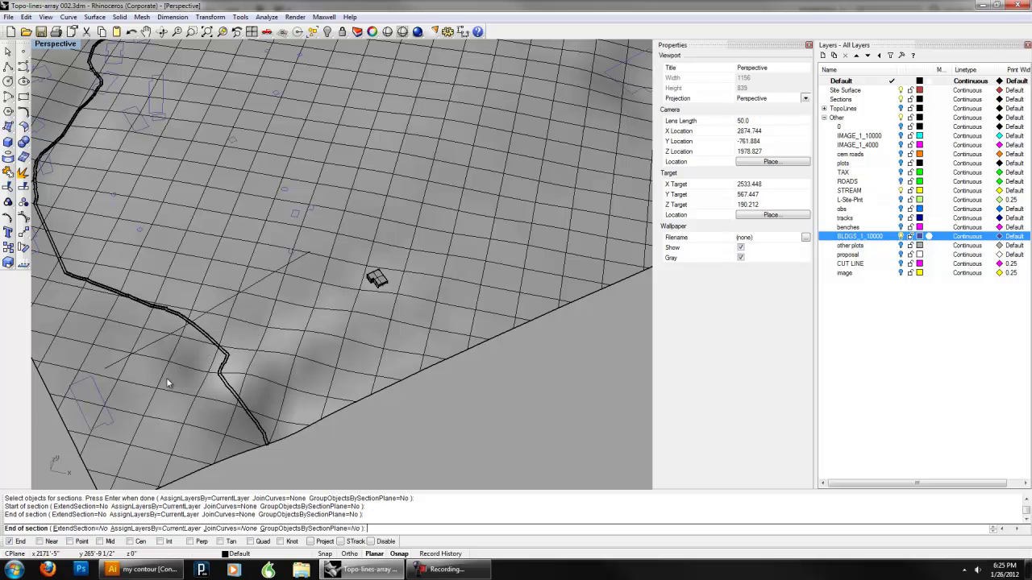
# Cut another section in the top view, running diagonally through the building and across the stream channel, and leave the command
pyautogui.moveTo(209, 387); pyautogui.dragTo(428, 380, button='right')
pyautogui.hotkey('ctrl', 'z')
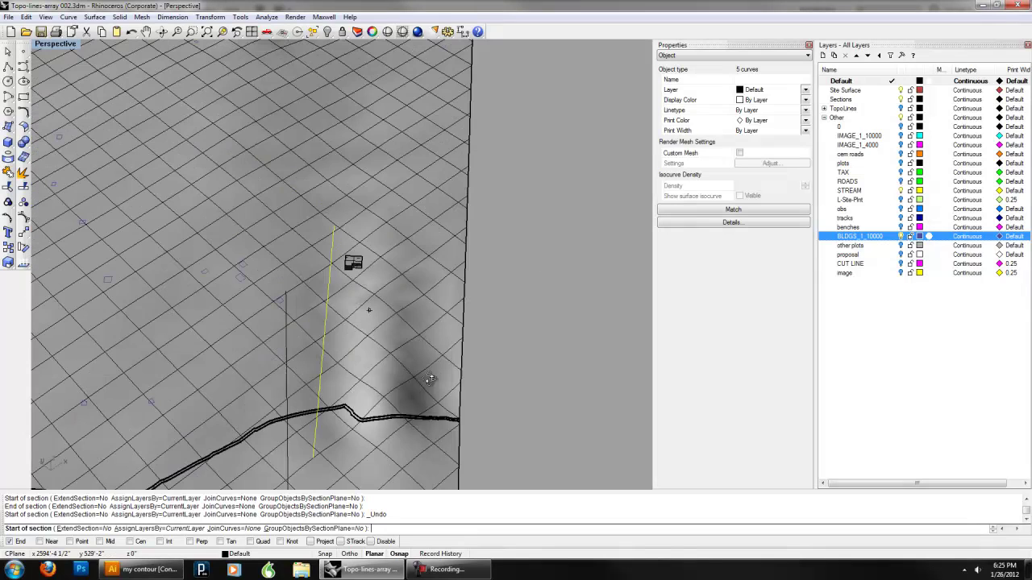
pyautogui.press('Return')
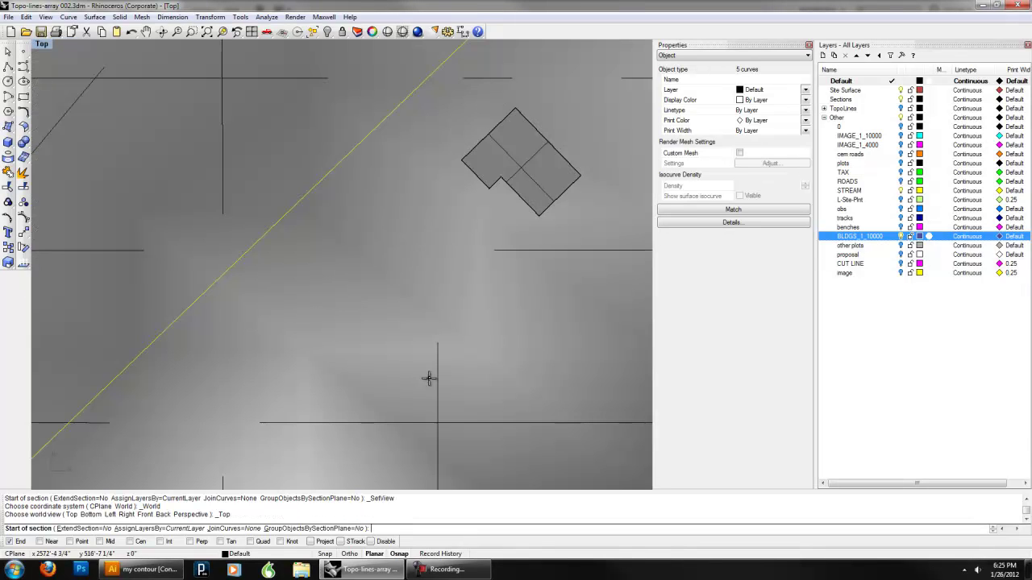
pyautogui.scroll(-10, 431, 377)
pyautogui.moveTo(452, 341); pyautogui.dragTo(446, 311, button='right')
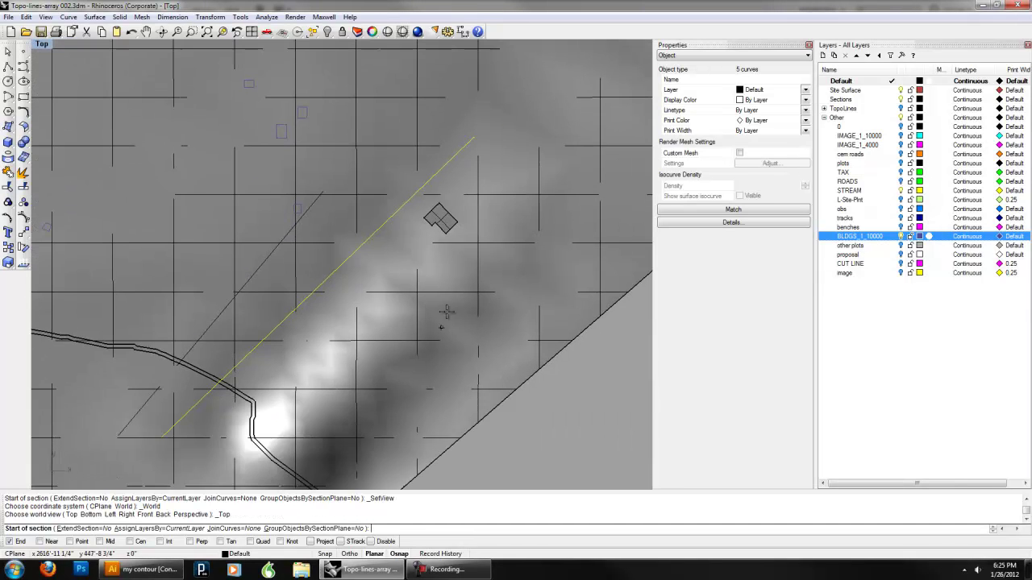
pyautogui.click(482, 180)
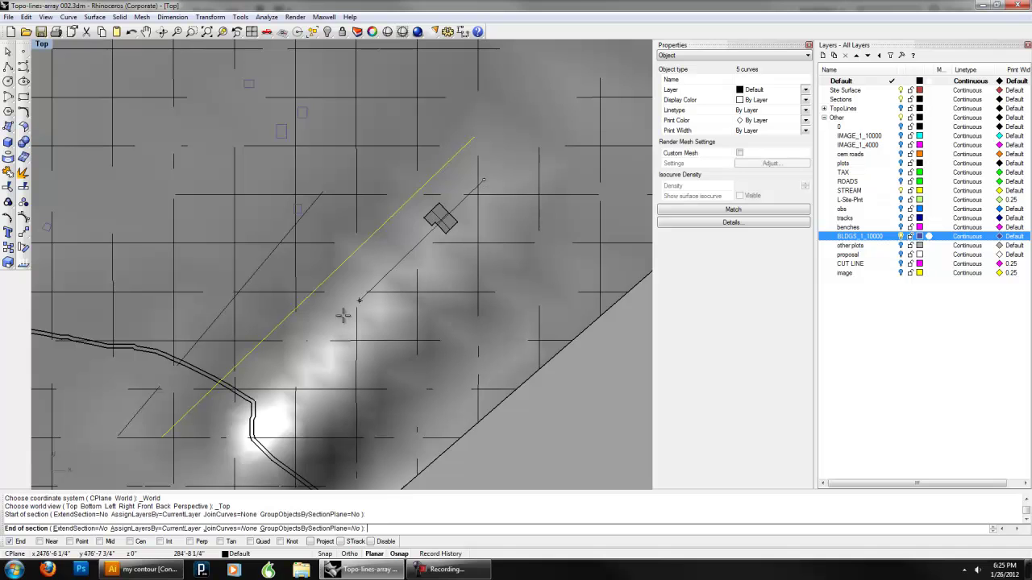
pyautogui.click(178, 472)
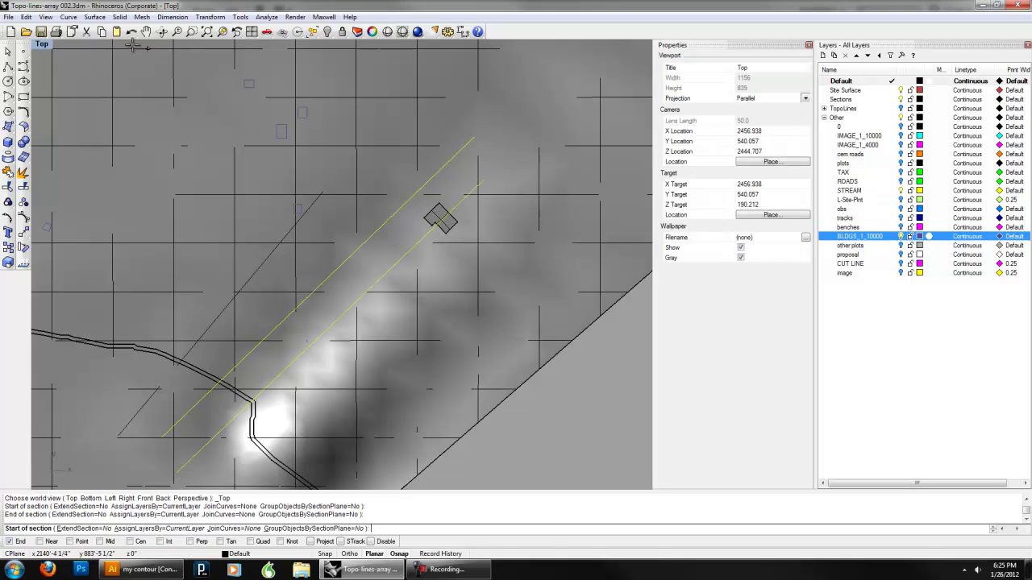
pyautogui.rightClick(40, 34)
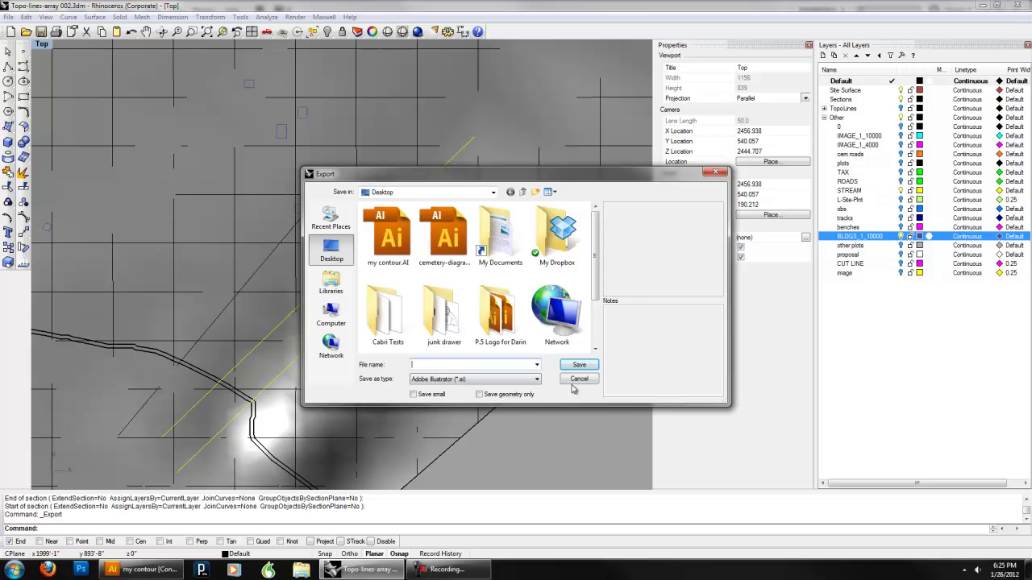
pyautogui.click(575, 381)
# Return to the perspective view and examine how the section curves follow the terrain and cut through the building
pyautogui.click(42, 44)
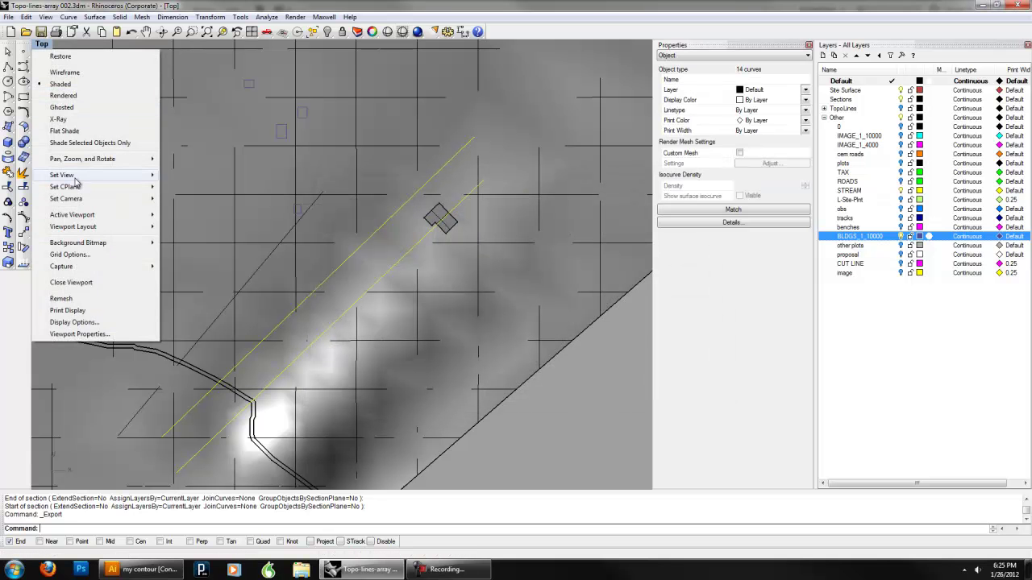
pyautogui.moveTo(75, 181)
pyautogui.click(206, 257)
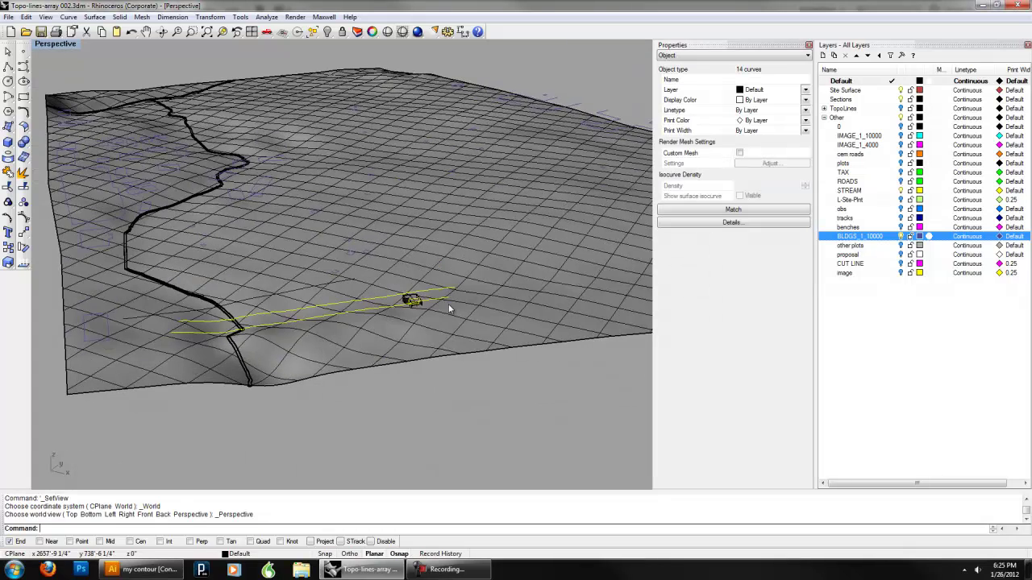
pyautogui.scroll(8, 449, 309)
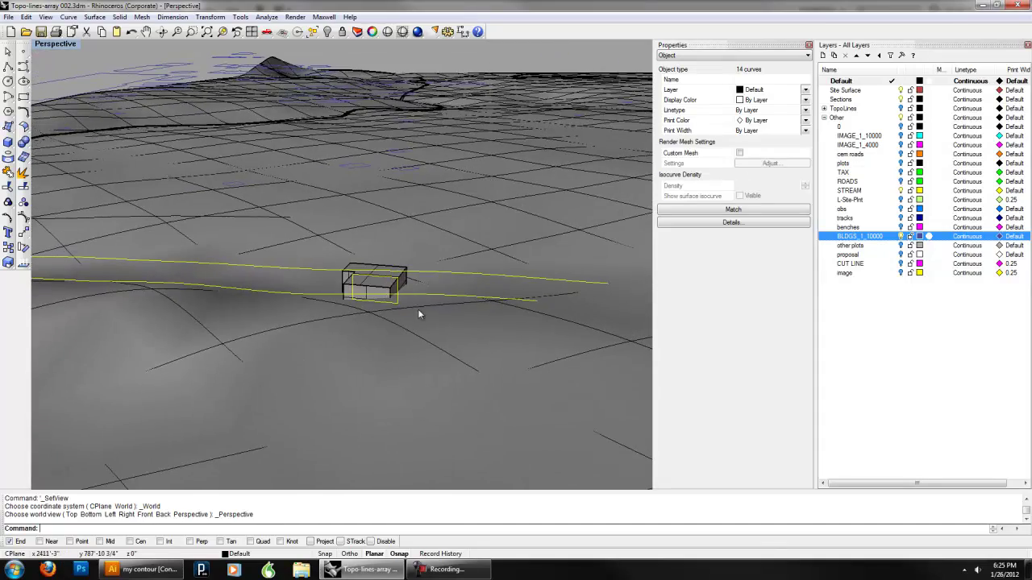
pyautogui.moveTo(279, 279); pyautogui.dragTo(253, 311, button='right')
pyautogui.scroll(-7, 241, 315)
pyautogui.keyDown('shift'); pyautogui.moveTo(138, 322); pyautogui.dragTo(273, 297, button='right'); pyautogui.keyUp('shift')
pyautogui.scroll(5, 152, 307)
pyautogui.keyDown('shift'); pyautogui.moveTo(539, 320); pyautogui.dragTo(306, 306, button='right'); pyautogui.keyUp('shift')
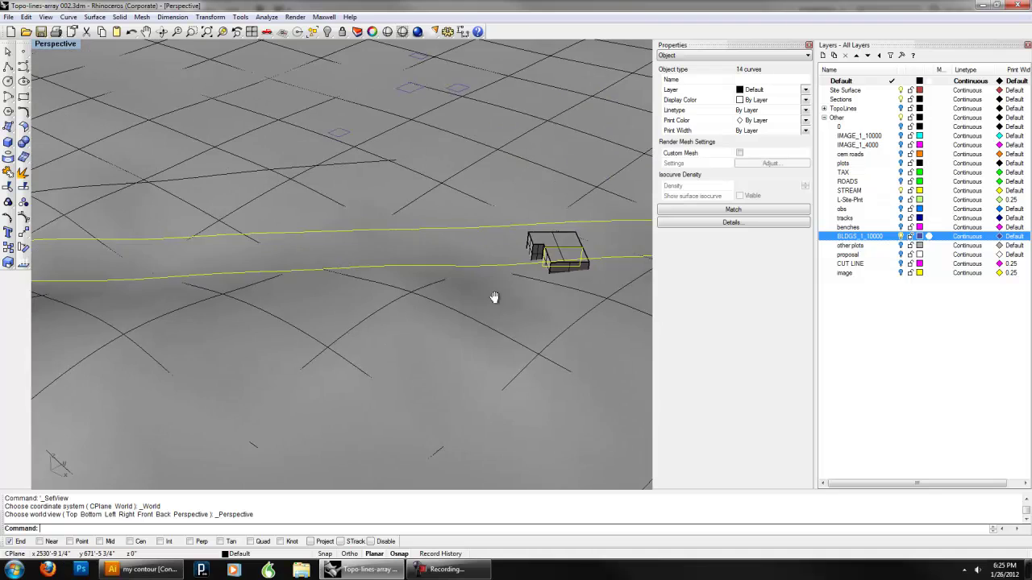
pyautogui.keyDown('shift'); pyautogui.moveTo(493, 300); pyautogui.dragTo(269, 304, button='right'); pyautogui.keyUp('shift')
pyautogui.scroll(5, 381, 256)
pyautogui.moveTo(362, 295); pyautogui.dragTo(316, 296, button='right')
pyautogui.moveTo(272, 337); pyautogui.dragTo(322, 327, button='right')
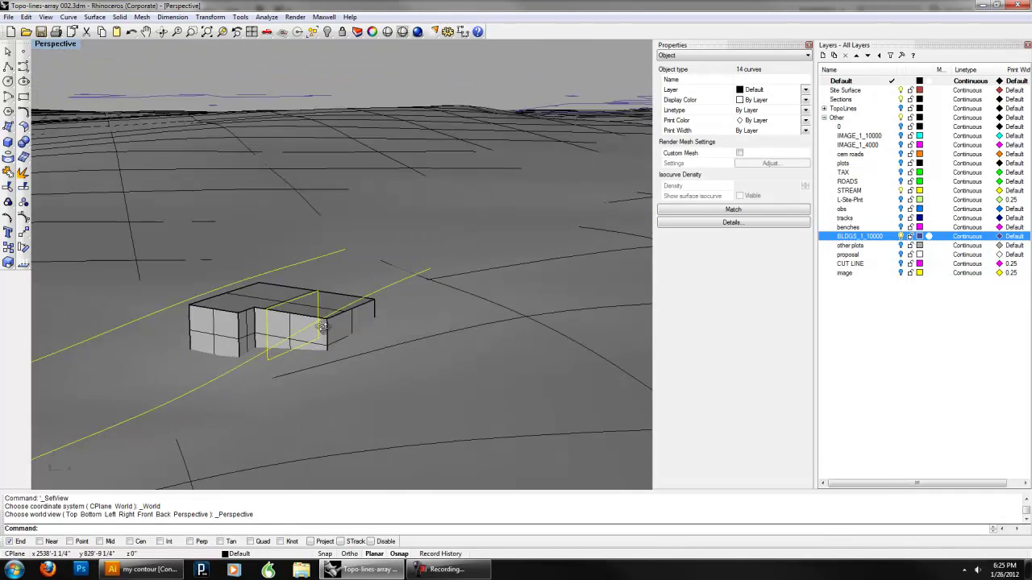
pyautogui.moveTo(273, 356); pyautogui.dragTo(340, 334, button='right')
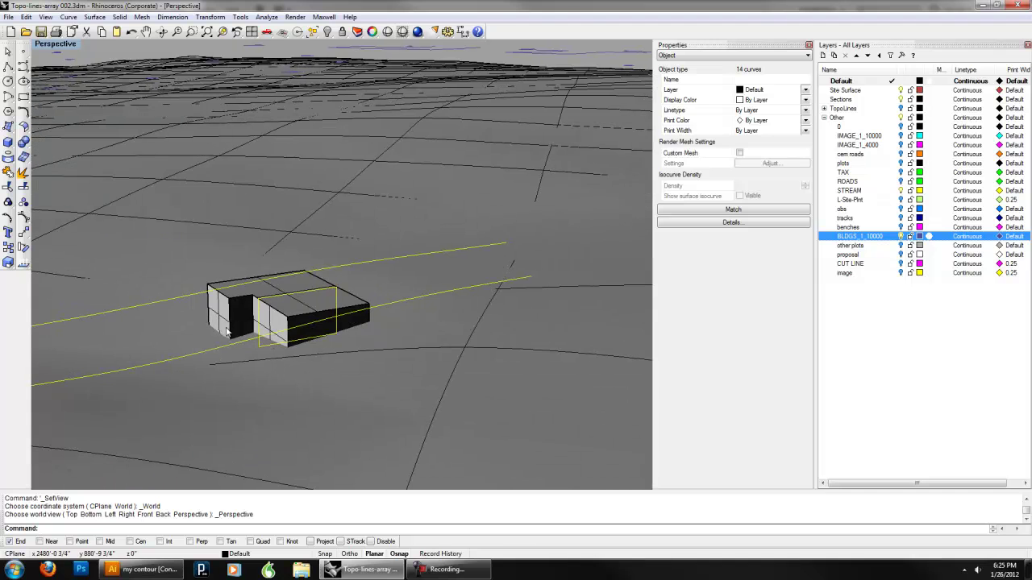
pyautogui.scroll(-18, 227, 332)
pyautogui.moveTo(230, 334); pyautogui.dragTo(290, 328, button='right')
pyautogui.scroll(4, 291, 328)
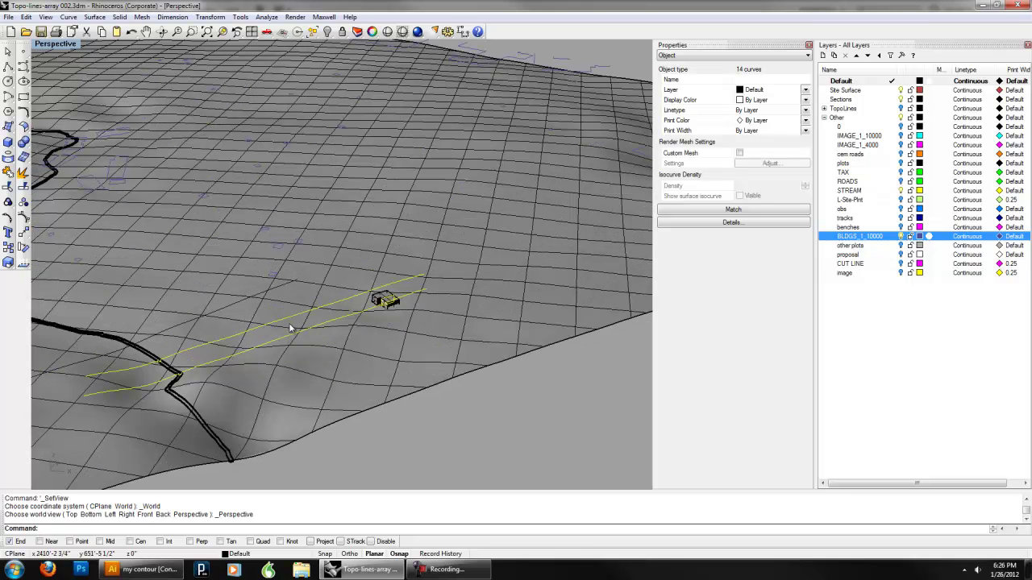
# Delete the new section curves and the two older section curves on either side of the stream channel
pyautogui.press('Delete')
pyautogui.click(228, 309)
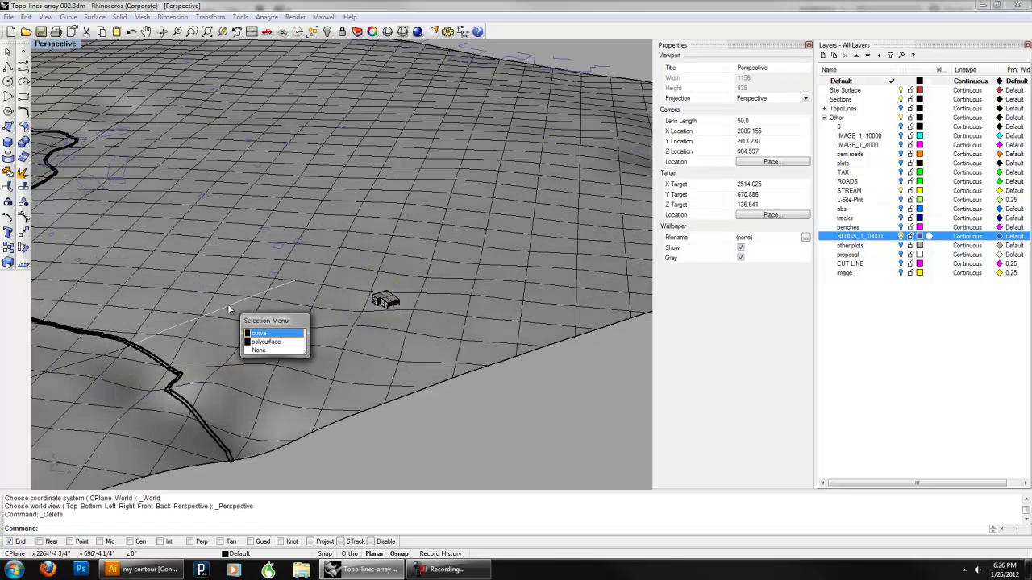
pyautogui.click(262, 333)
pyautogui.press('Delete')
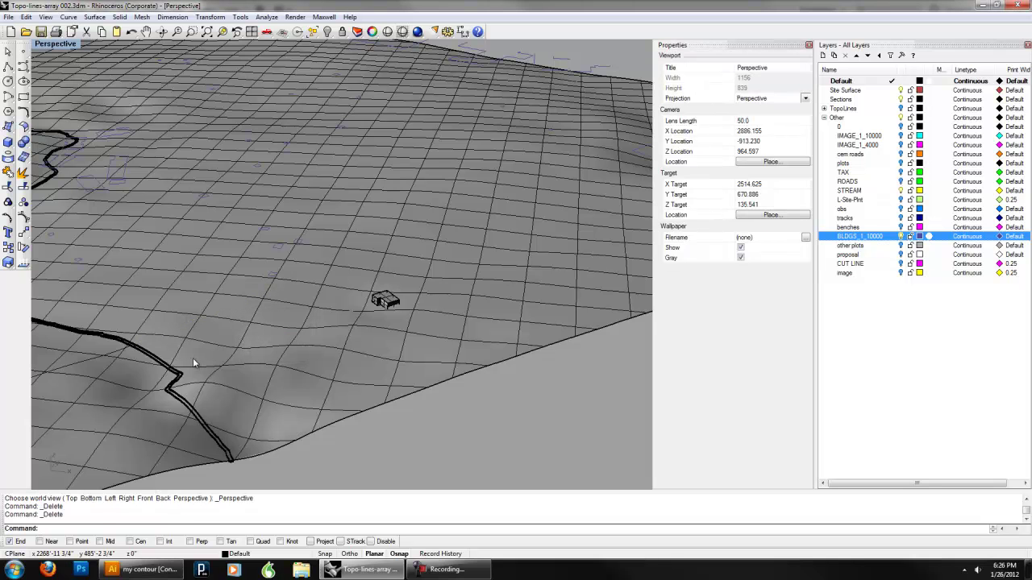
pyautogui.moveTo(193, 358); pyautogui.dragTo(363, 329, button='right')
pyautogui.click(266, 320)
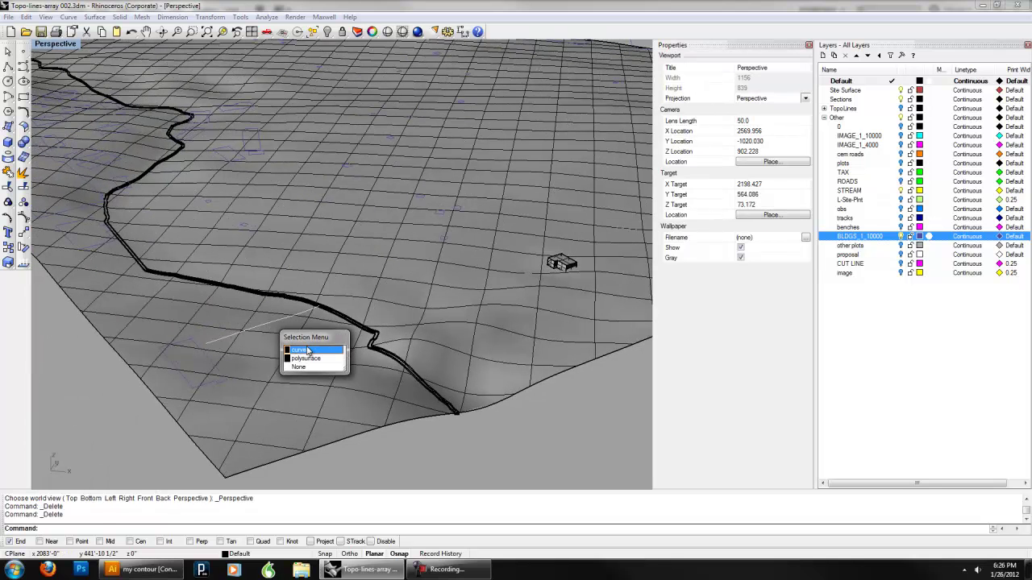
pyautogui.click(306, 344)
pyautogui.press('Delete')
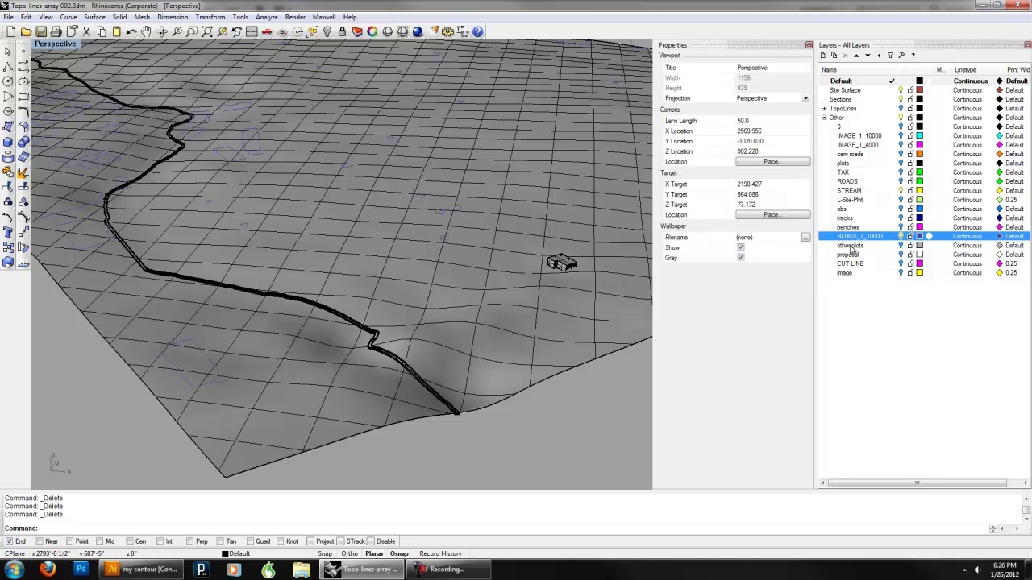
# Delete the extruded building from the terrain and hide the BLDGS_1_10000 layer
pyautogui.click(566, 265)
pyautogui.press('Delete')
pyautogui.moveTo(579, 271); pyautogui.dragTo(559, 289, button='right')
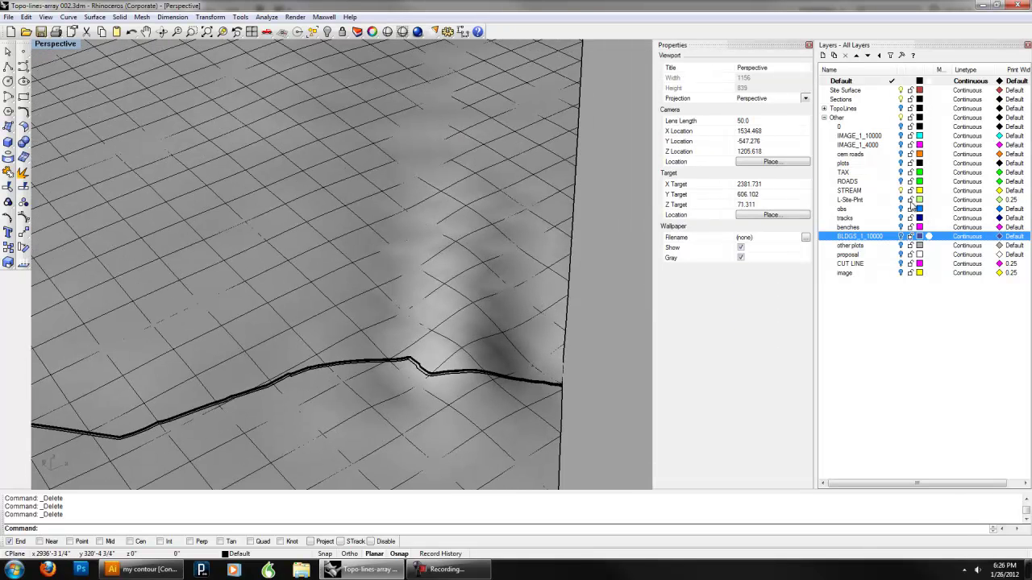
# Turn on the cem roads layer and set the viewport to a top view showing the roads over the site
pyautogui.click(901, 154)
pyautogui.moveTo(494, 217); pyautogui.dragTo(516, 261, button='right')
pyautogui.scroll(-5, 418, 208)
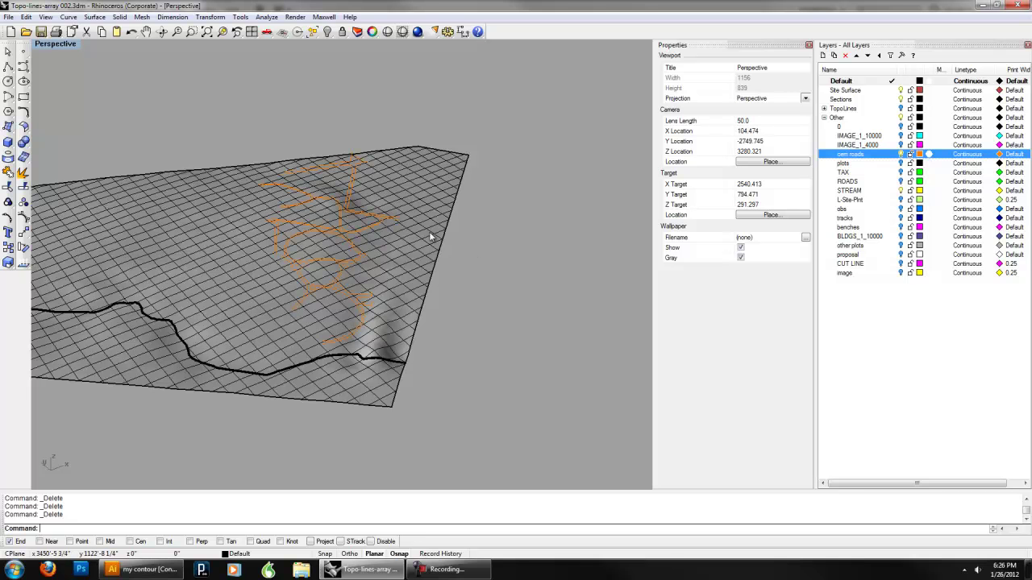
pyautogui.moveTo(417, 240); pyautogui.dragTo(449, 94, button='right')
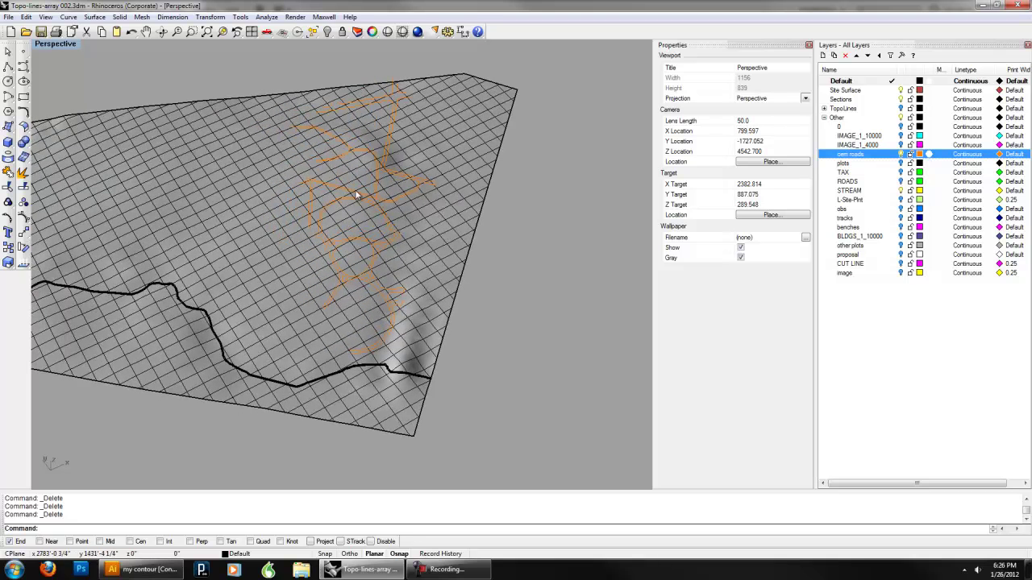
pyautogui.write('top')
pyautogui.press('Return')
pyautogui.scroll(-8, 461, 249)
pyautogui.moveTo(461, 249); pyautogui.dragTo(407, 269, button='right')
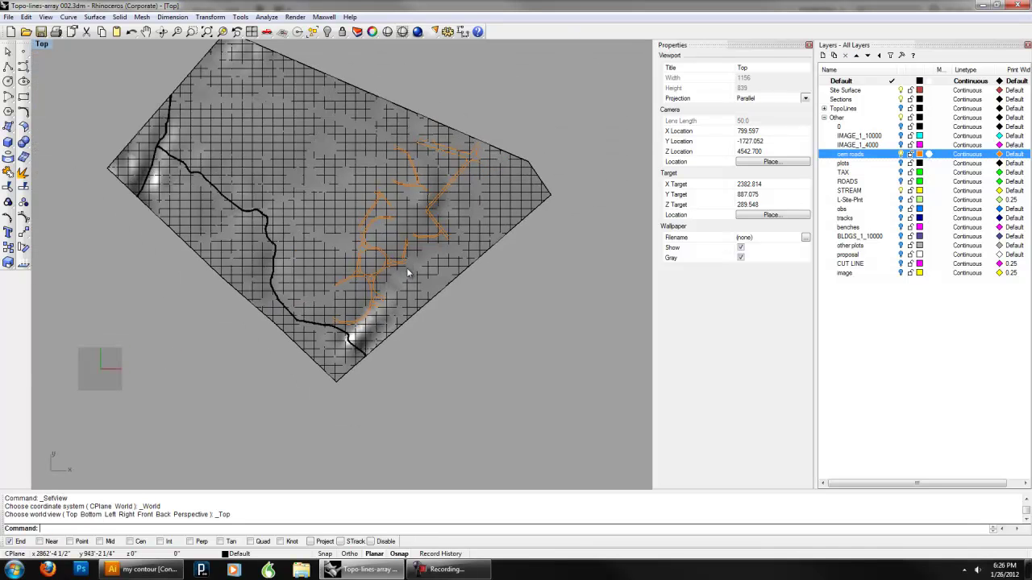
pyautogui.scroll(3, 379, 264)
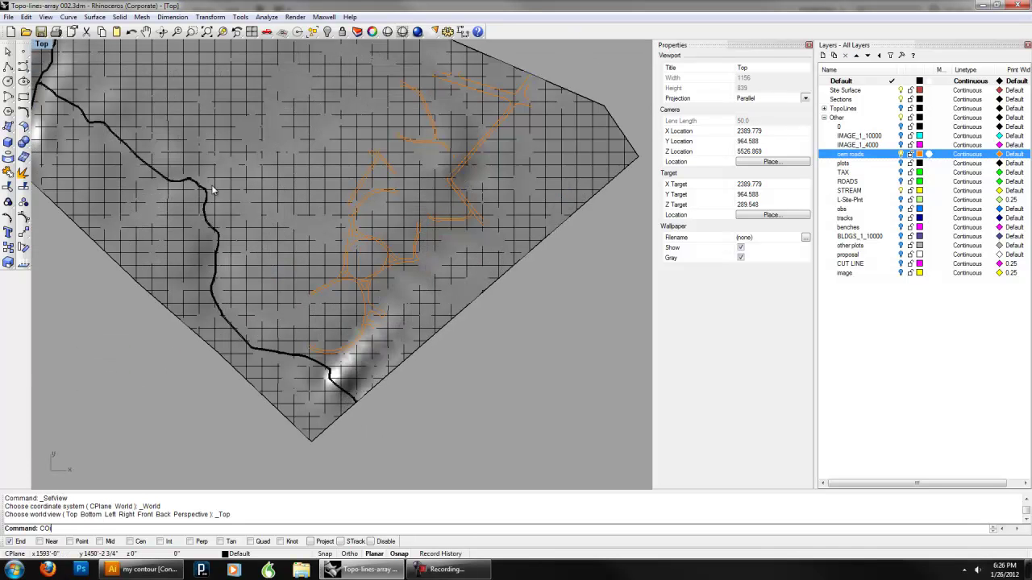
# Contour the site surface over a range picked from the ridge near the southeast edge to just west of the roads, with 100' spacing
pyautogui.write('ntour')
pyautogui.press('Return')
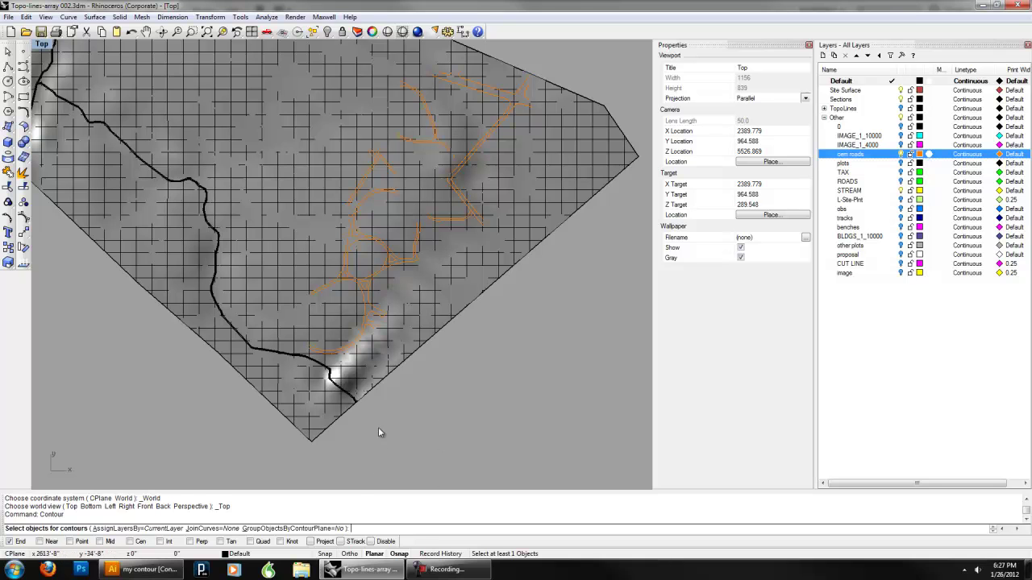
pyautogui.click(382, 383)
pyautogui.press('Return')
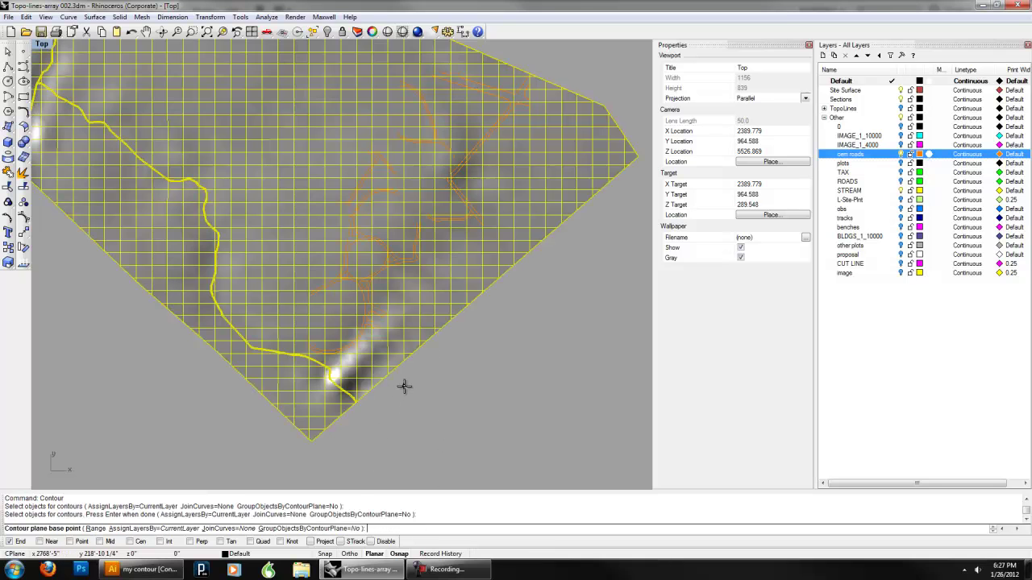
pyautogui.click(94, 529)
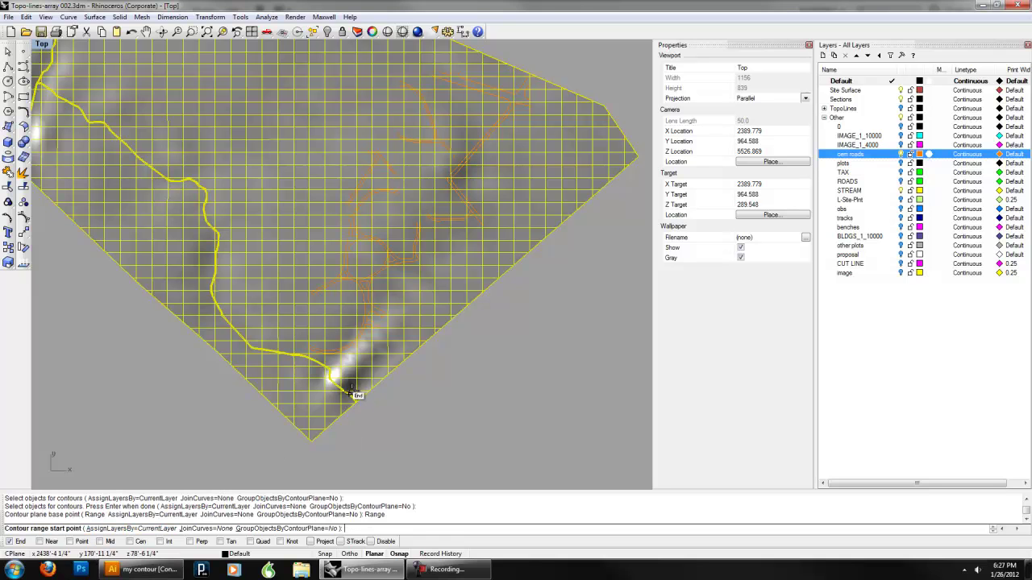
pyautogui.click(398, 320)
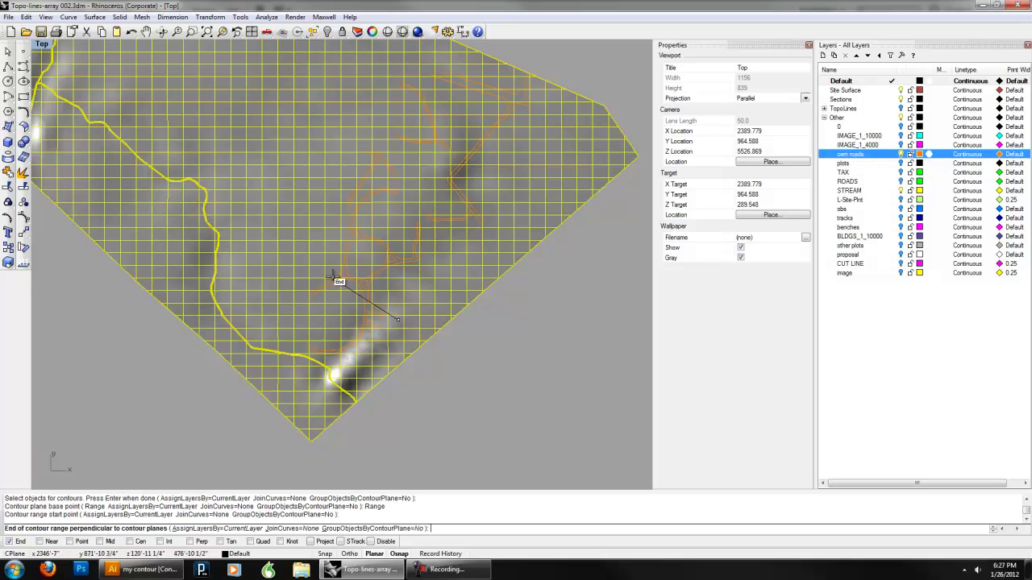
pyautogui.click(279, 268)
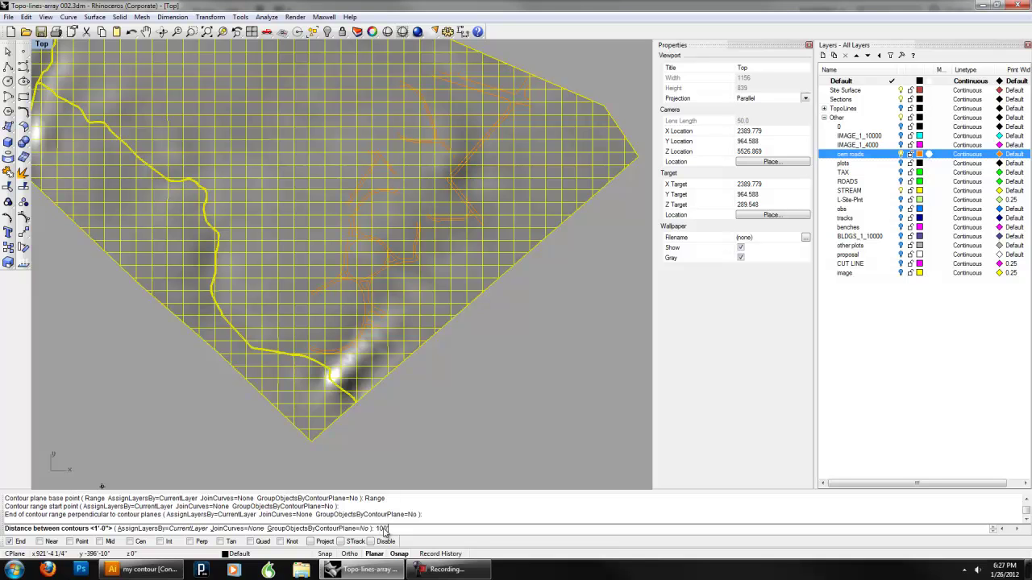
pyautogui.write("100'")
pyautogui.press('Return')
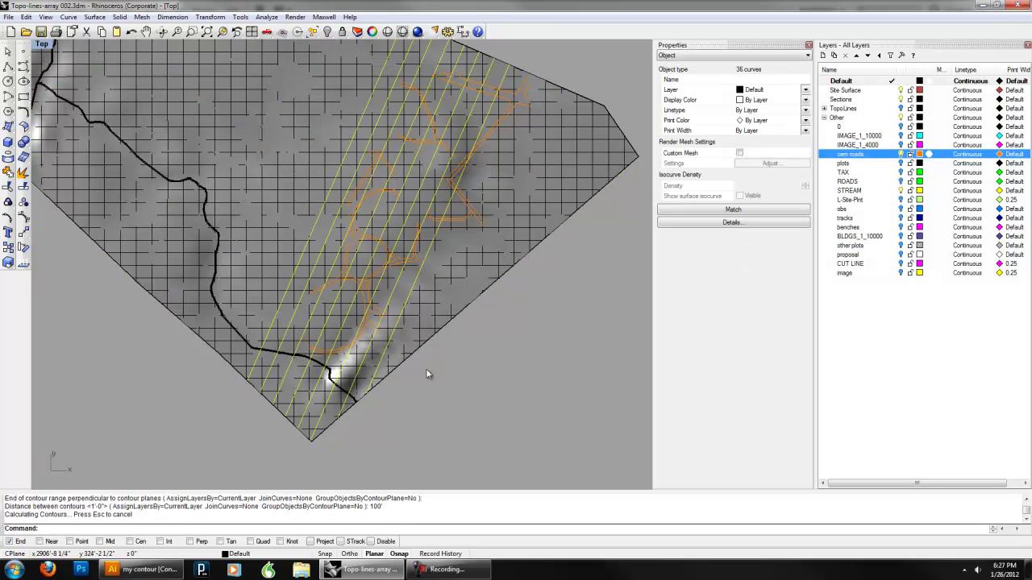
# Group the new contour section curves and move the group clear of the terrain, to its east side
pyautogui.write('Gro')
pyautogui.press('Return')
pyautogui.scroll(-6, 426, 368)
pyautogui.scroll(-6, 444, 350)
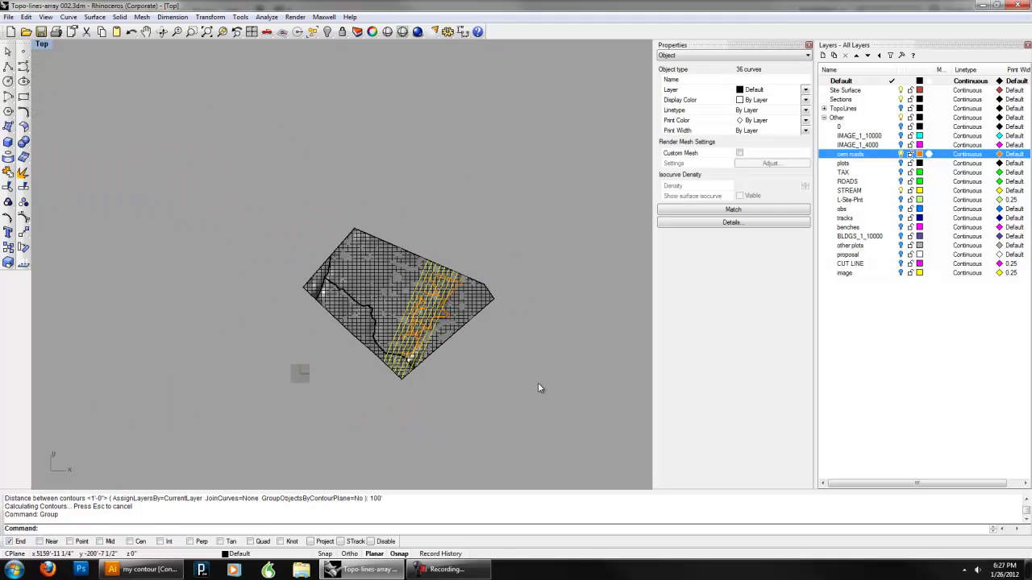
pyautogui.moveTo(500, 372); pyautogui.dragTo(379, 349, button='right')
pyautogui.moveTo(309, 312); pyautogui.dragTo(466, 310)
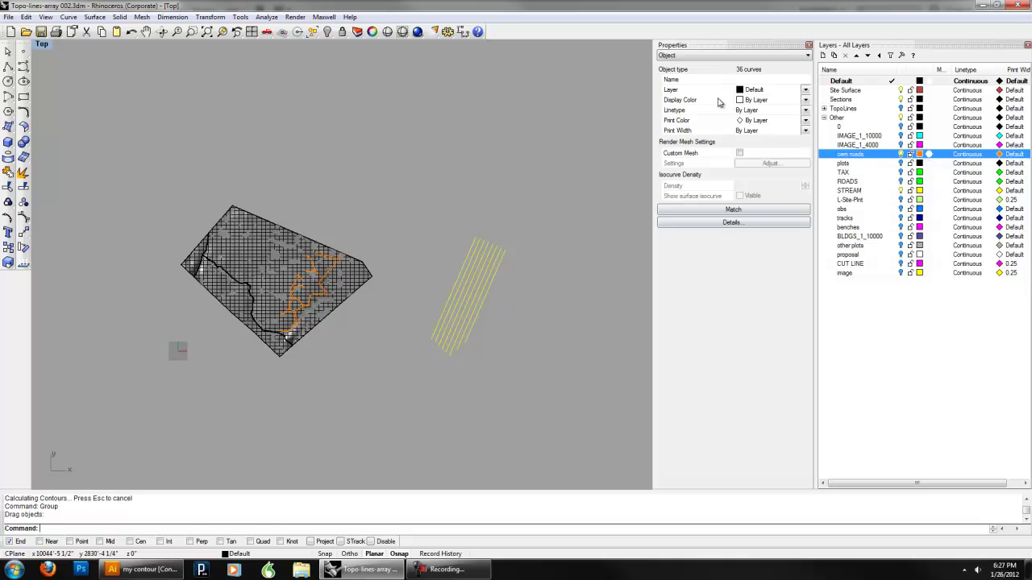
# Assign the grouped curves to the Sections layer and hide the STREAM, cem roads, Other and Site Surface layers
pyautogui.click(752, 91)
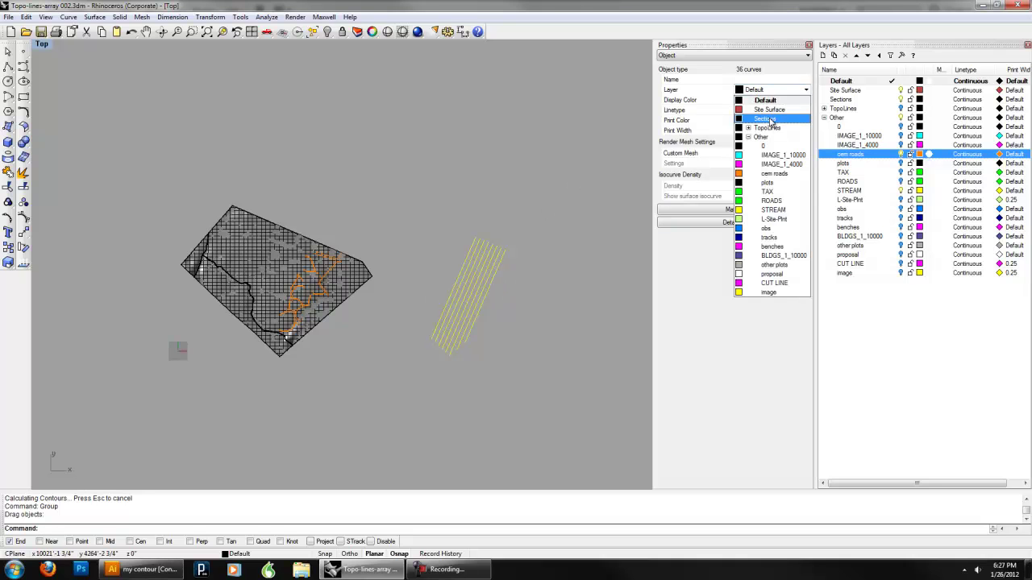
pyautogui.click(764, 118)
pyautogui.click(904, 191)
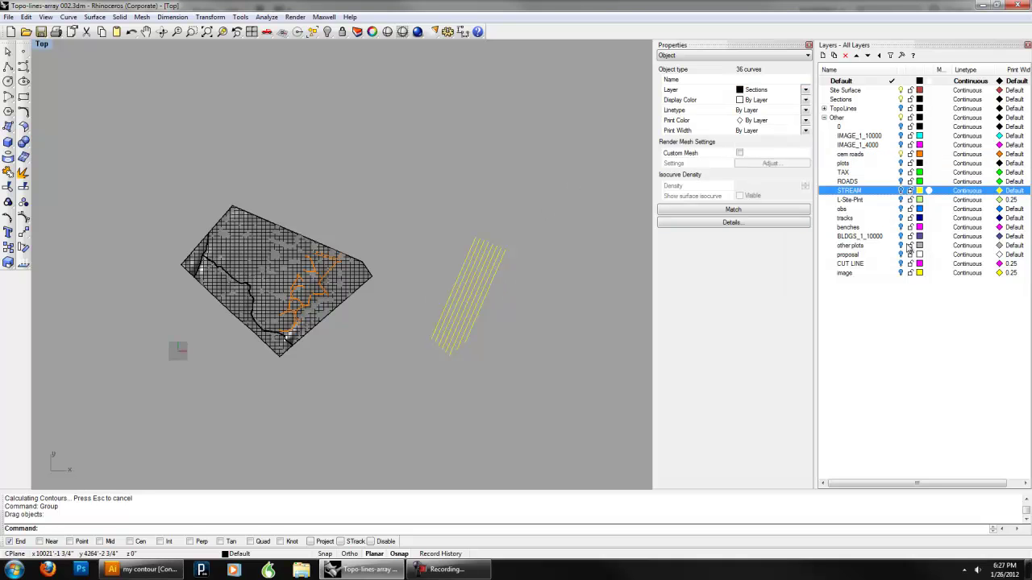
pyautogui.click(903, 154)
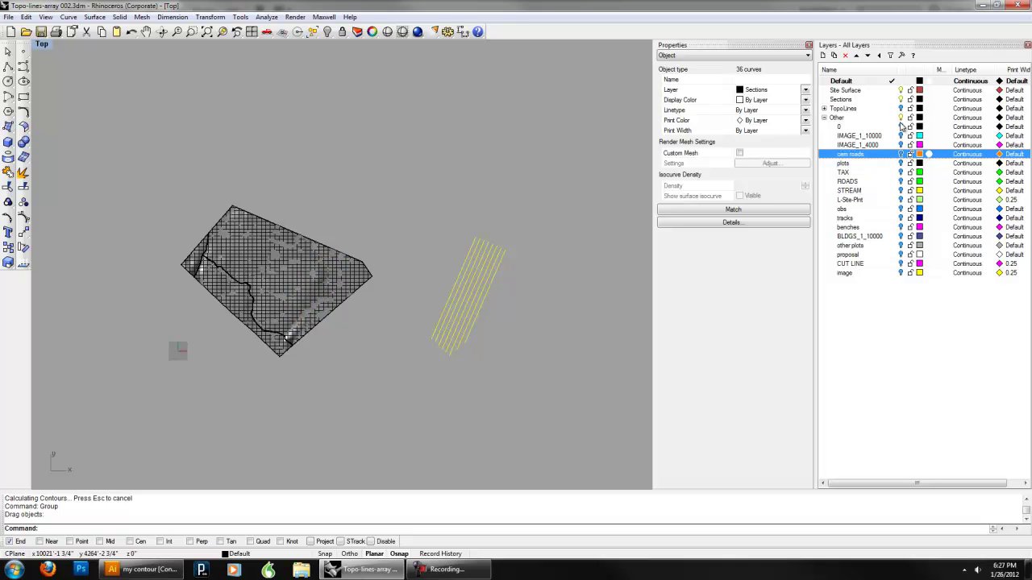
pyautogui.click(900, 119)
pyautogui.click(901, 91)
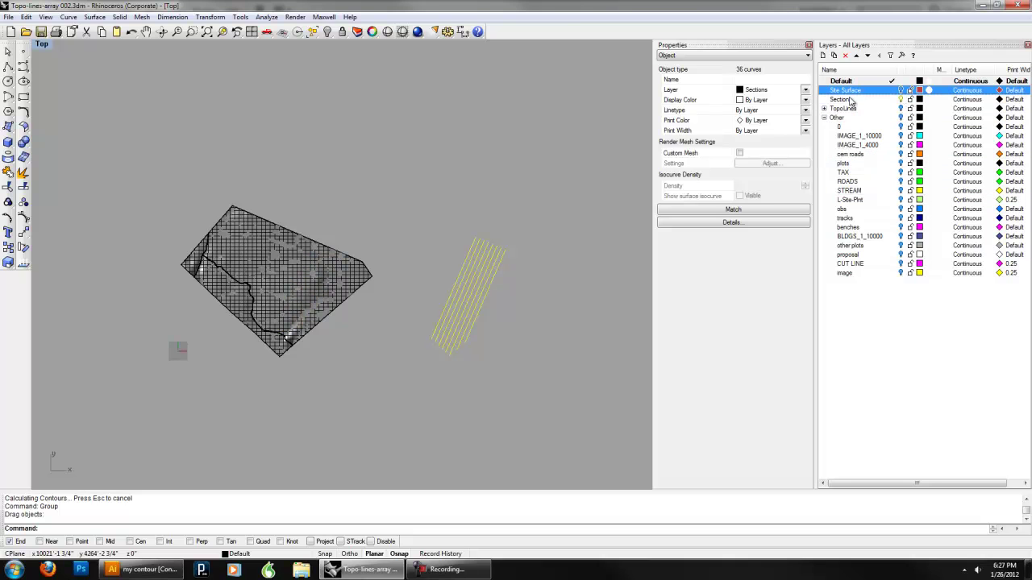
# Assign the terrain polysurface and the remaining stream curves to the hidden Site Surface layer
pyautogui.click(862, 85)
pyautogui.click(290, 258)
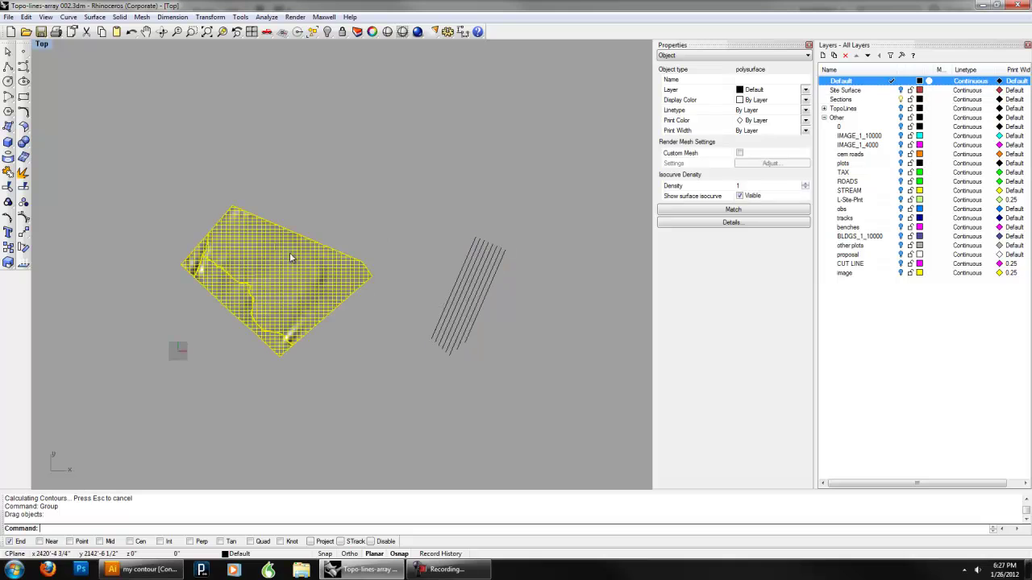
pyautogui.click(805, 89)
pyautogui.click(769, 109)
pyautogui.moveTo(311, 356); pyautogui.dragTo(178, 223)
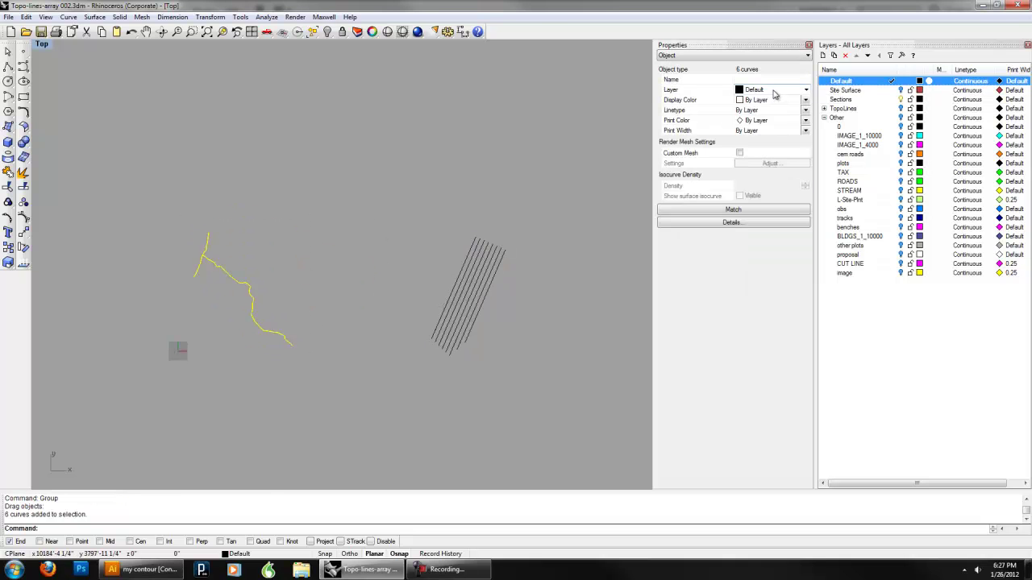
pyautogui.click(774, 91)
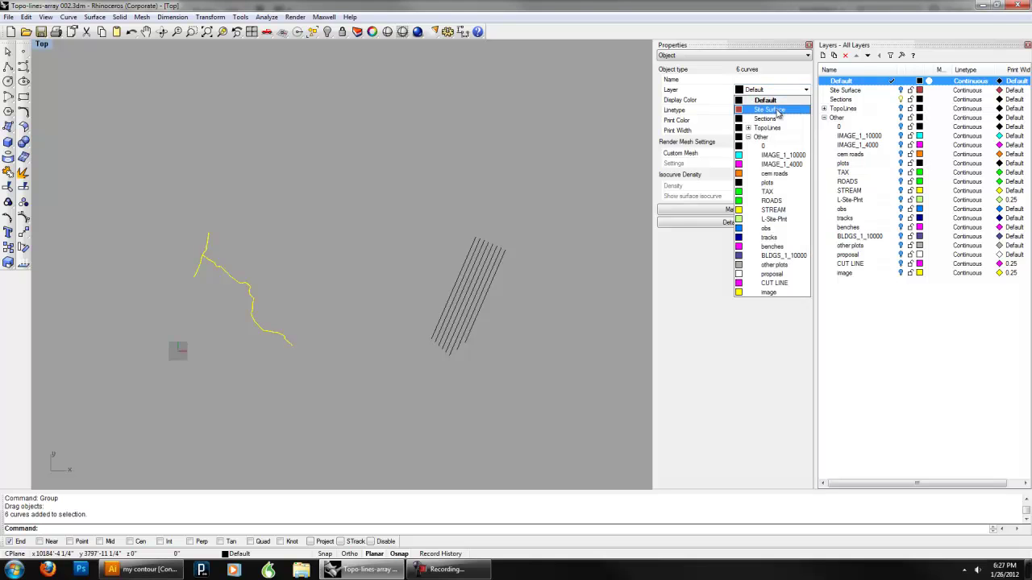
pyautogui.click(770, 118)
# Orient the grouped section curves, using both ends of one section line as reference points and a target point just below them
pyautogui.moveTo(523, 360); pyautogui.dragTo(493, 355, button='right')
pyautogui.scroll(4, 493, 354)
pyautogui.moveTo(518, 366); pyautogui.dragTo(363, 287)
pyautogui.moveTo(562, 301); pyautogui.dragTo(357, 282, button='right')
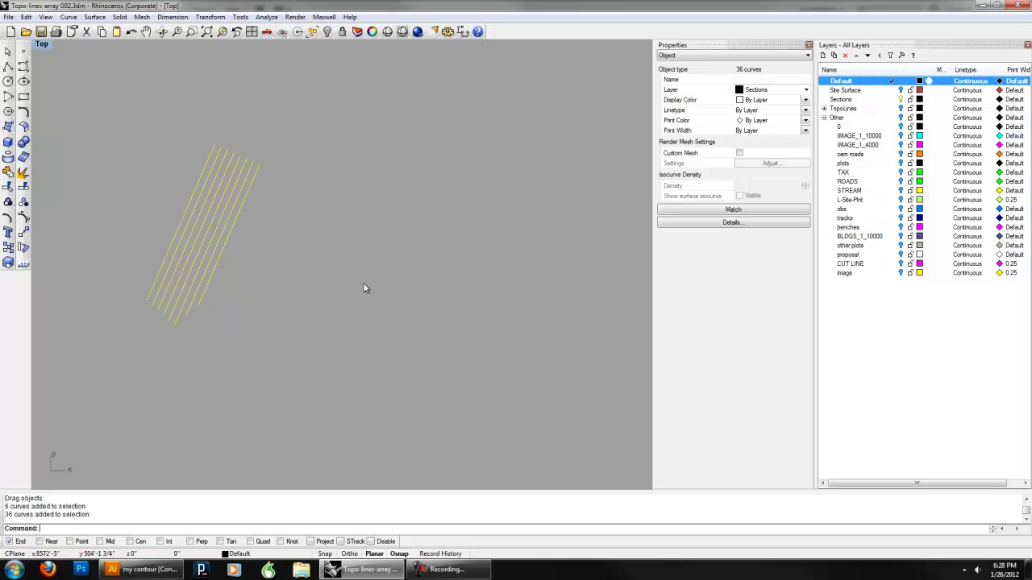
pyautogui.write('orient')
pyautogui.press('Return')
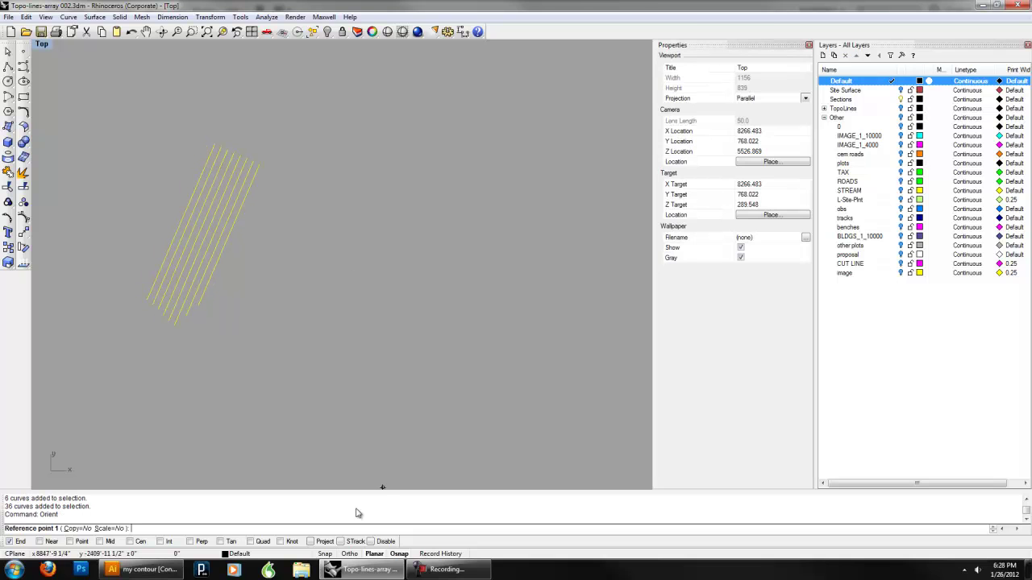
pyautogui.click(177, 325)
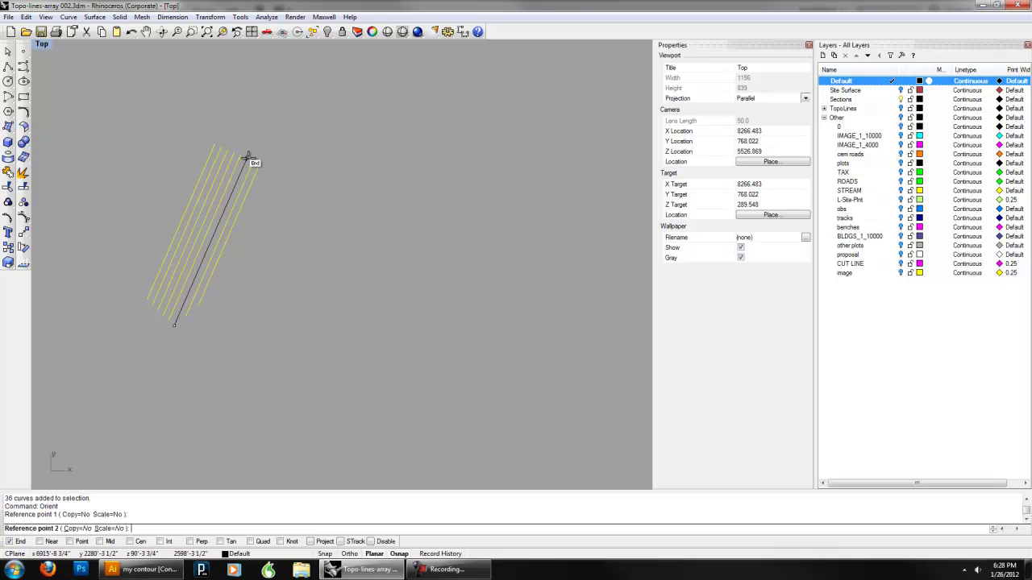
pyautogui.click(248, 157)
pyautogui.click(176, 345)
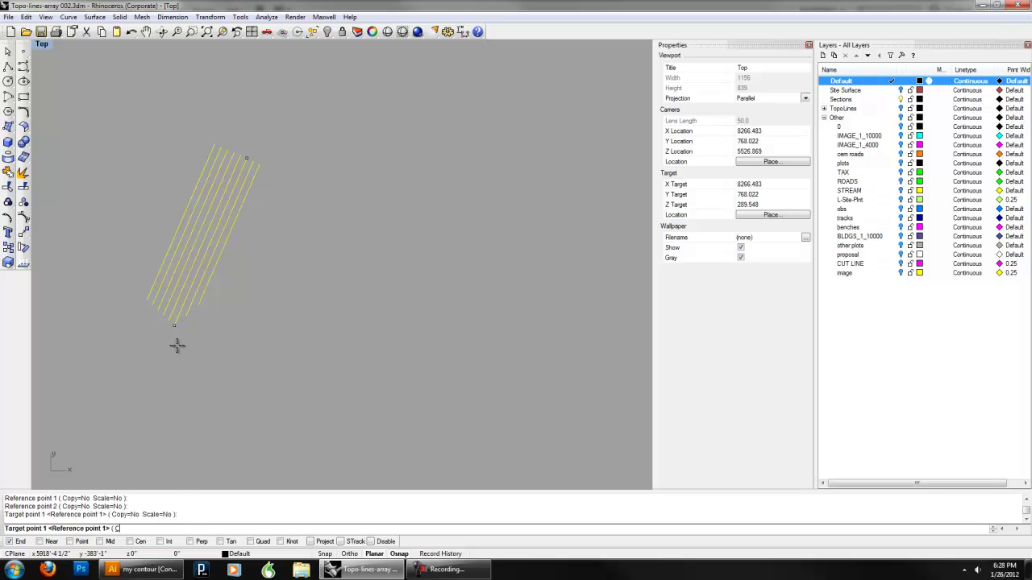
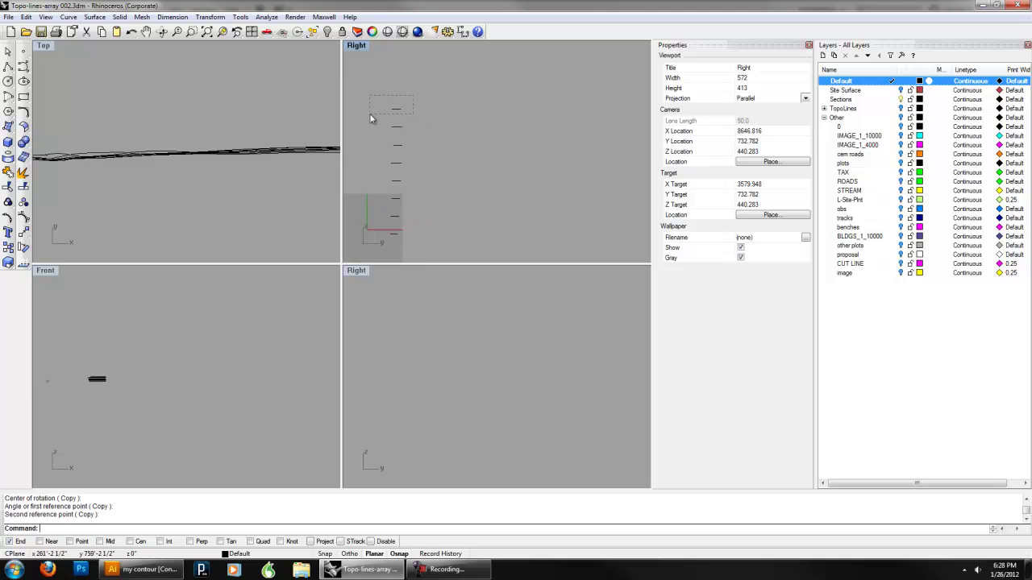
# Select all section curves in the Right view and ungroup them
pyautogui.moveTo(370, 115); pyautogui.dragTo(363, 242)
pyautogui.moveTo(483, 203); pyautogui.dragTo(500, 181, button='right')
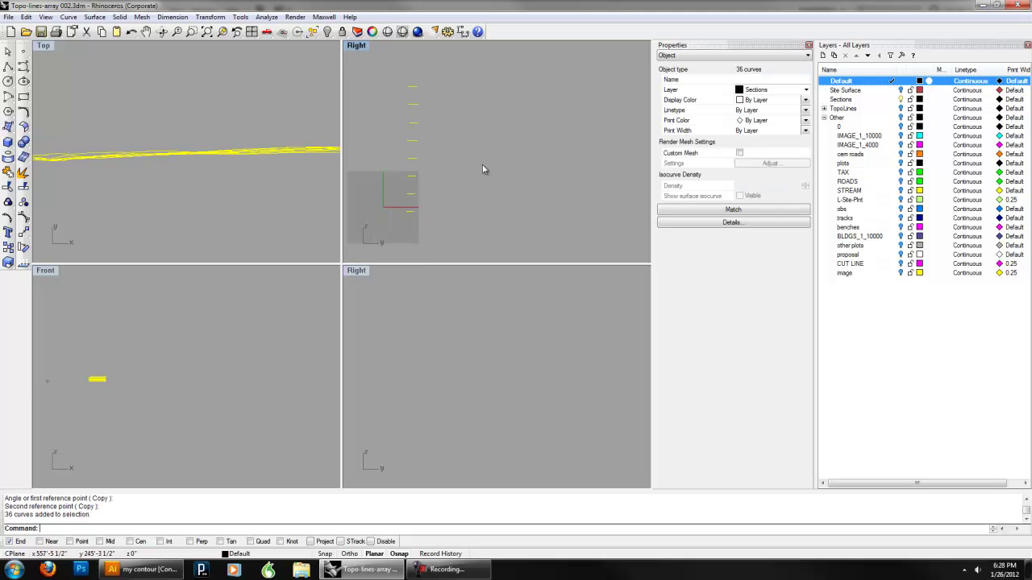
pyautogui.write('Ung')
pyautogui.press('Return')
pyautogui.click(433, 82)
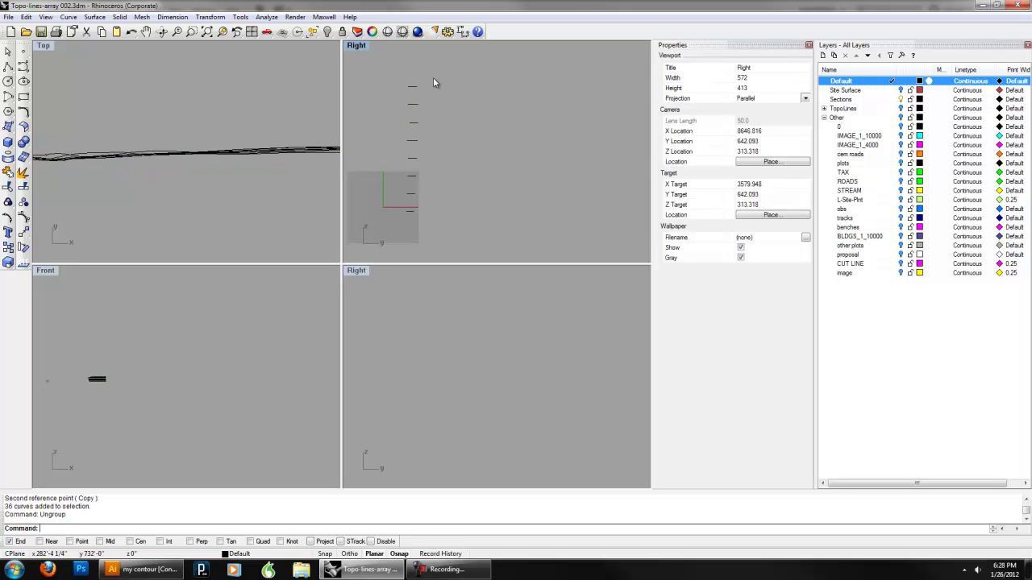
# Move the upper five sections sideways in the Right view by decreasing distances so their profiles spread apart in the Top view
pyautogui.click(411, 87)
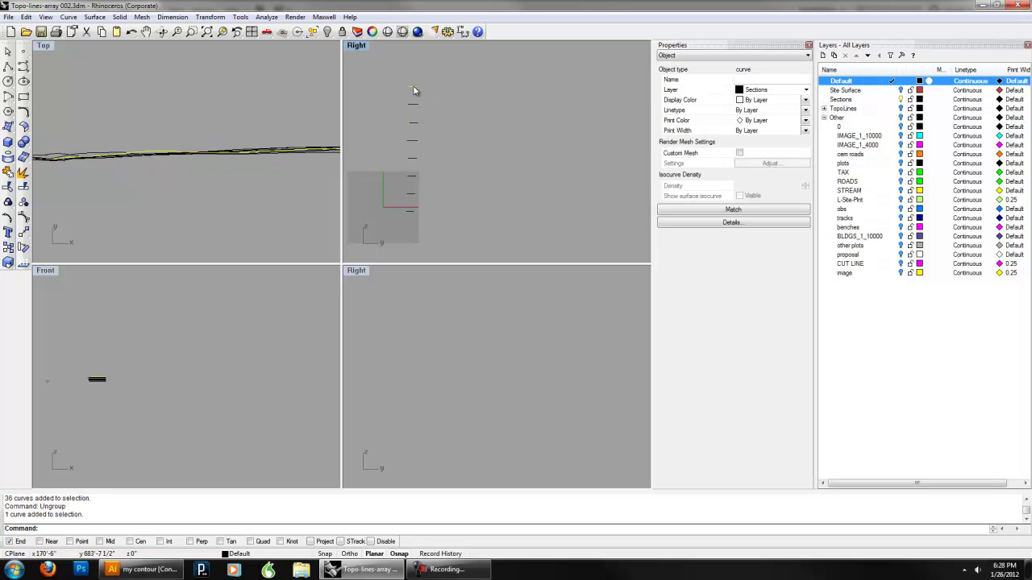
pyautogui.moveTo(413, 90); pyautogui.dragTo(552, 119)
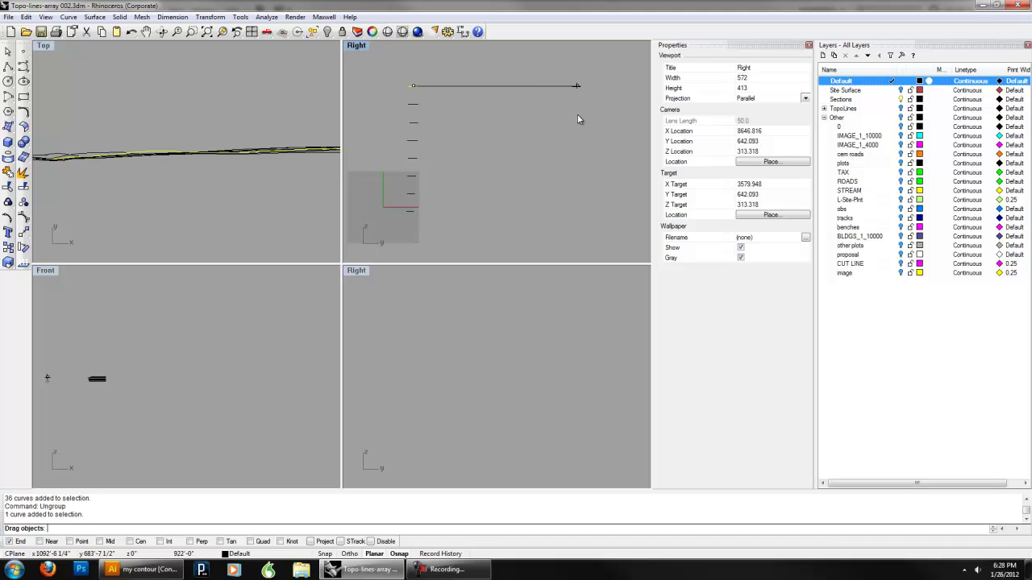
pyautogui.moveTo(564, 115)
pyautogui.mouseDown()
pyautogui.moveTo(454, 122)
pyautogui.moveTo(568, 106)
pyautogui.mouseUp()
pyautogui.moveTo(423, 94); pyautogui.dragTo(549, 102)
pyautogui.moveTo(245, 152); pyautogui.dragTo(222, 168, button='right')
pyautogui.scroll(-6, 246, 179)
pyautogui.moveTo(465, 112); pyautogui.dragTo(513, 140)
pyautogui.click(448, 149)
pyautogui.moveTo(407, 170); pyautogui.dragTo(493, 158)
pyautogui.click(444, 210)
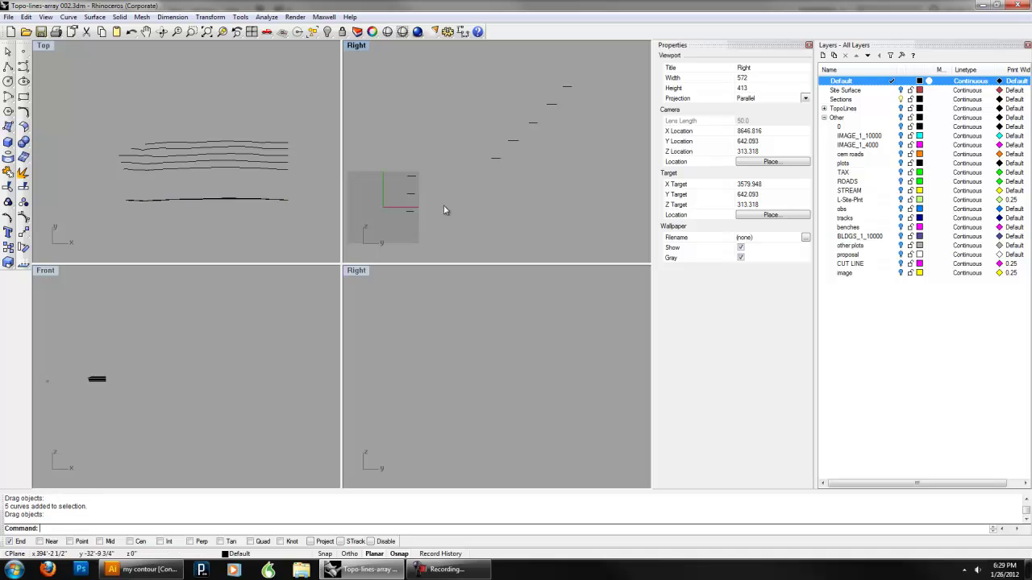
# Offset the remaining three sections in the Right view to continue the diagonal stagger of the others
pyautogui.moveTo(416, 181); pyautogui.dragTo(476, 173)
pyautogui.moveTo(434, 180); pyautogui.dragTo(484, 204)
pyautogui.hotkey('ctrl', 'z')
pyautogui.click(483, 203)
pyautogui.click(410, 195)
pyautogui.moveTo(409, 195); pyautogui.dragTo(463, 211)
pyautogui.click(454, 236)
# Examine the spread section profiles and their stream notches in the Top view, and undo the last drag
pyautogui.click(256, 208)
pyautogui.scroll(15, 147, 182)
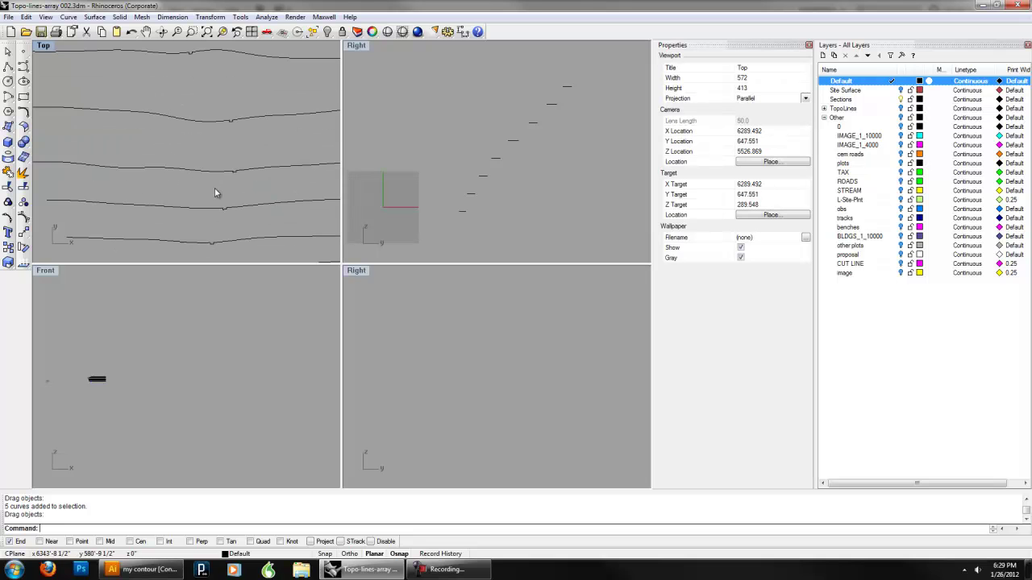
pyautogui.scroll(-4, 212, 94)
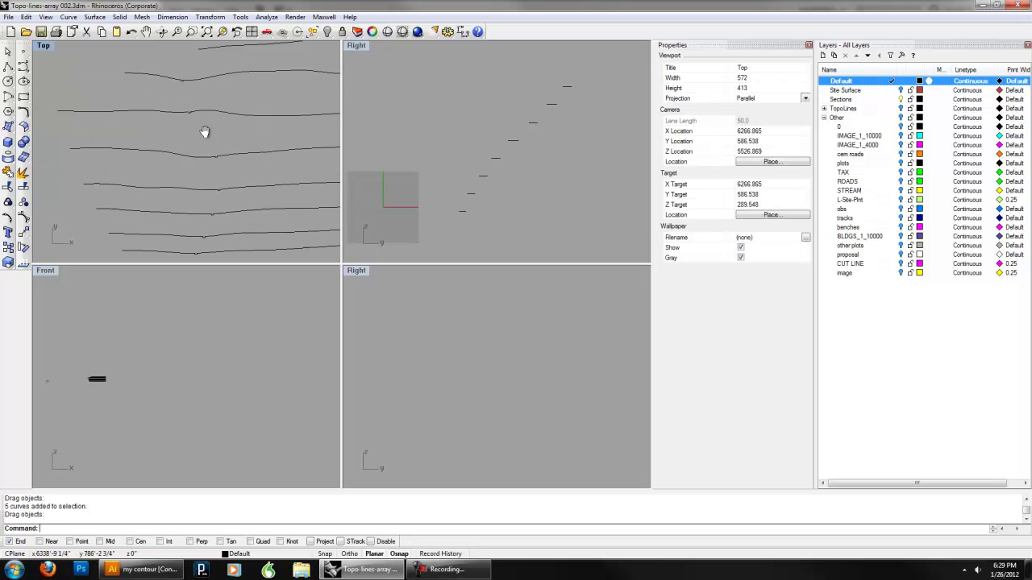
pyautogui.moveTo(216, 142); pyautogui.dragTo(207, 161, button='right')
pyautogui.scroll(-4, 207, 161)
pyautogui.scroll(3, 205, 165)
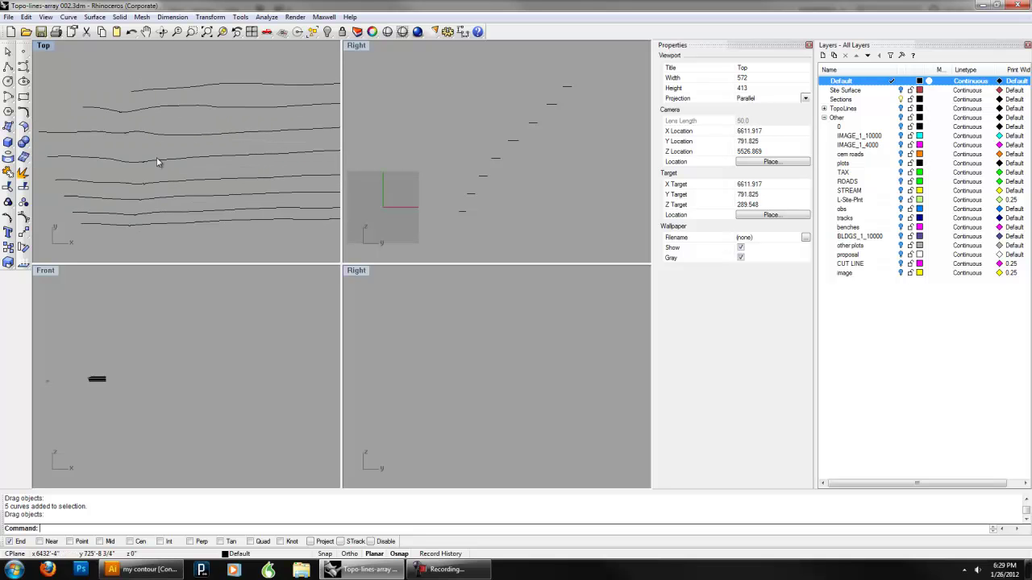
pyautogui.click(230, 171)
pyautogui.hotkey('ctrl', 'z')
# Select every segment of the fourth section from the top and shift the segments together slightly
pyautogui.moveTo(249, 187); pyautogui.dragTo(175, 159)
pyautogui.scroll(-5, 211, 161)
pyautogui.moveTo(311, 182); pyautogui.dragTo(112, 155, button='right')
pyautogui.scroll(3, 112, 159)
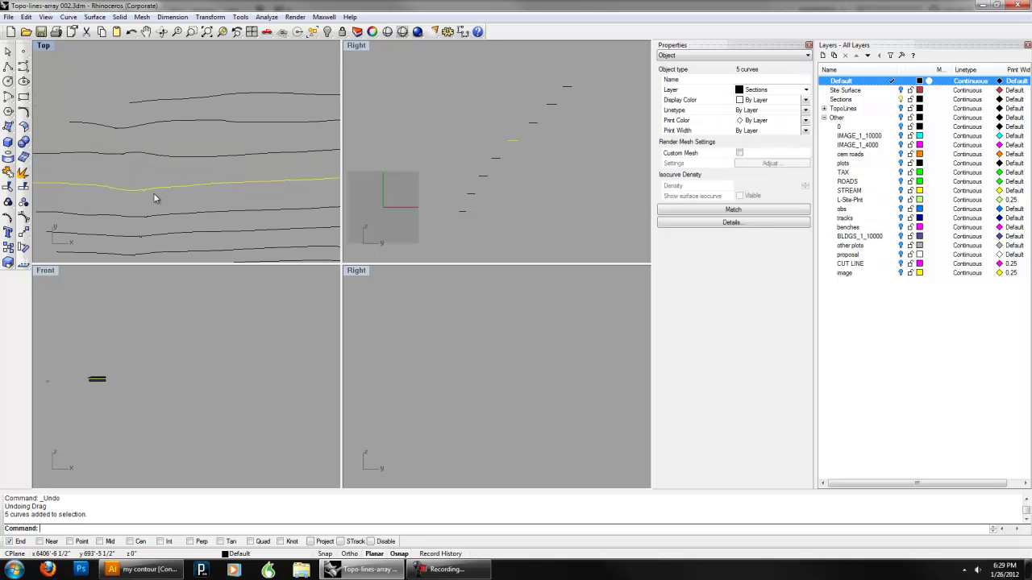
pyautogui.moveTo(161, 194); pyautogui.dragTo(145, 196)
pyautogui.click(176, 206)
# Select all section curve segments and join them into one continuous curve per section
pyautogui.scroll(-6, 187, 207)
pyautogui.moveTo(254, 207); pyautogui.dragTo(222, 173, button='right')
pyautogui.scroll(-4, 205, 182)
pyautogui.scroll(-2, 185, 170)
pyautogui.moveTo(296, 184); pyautogui.dragTo(202, 166)
pyautogui.moveTo(60, 118); pyautogui.dragTo(60, 118)
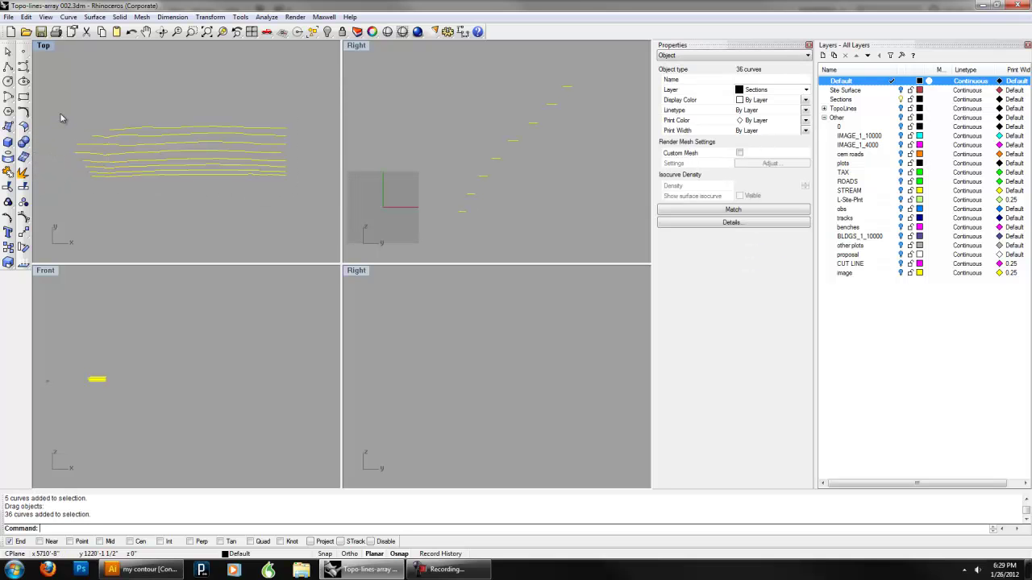
pyautogui.press('Return')
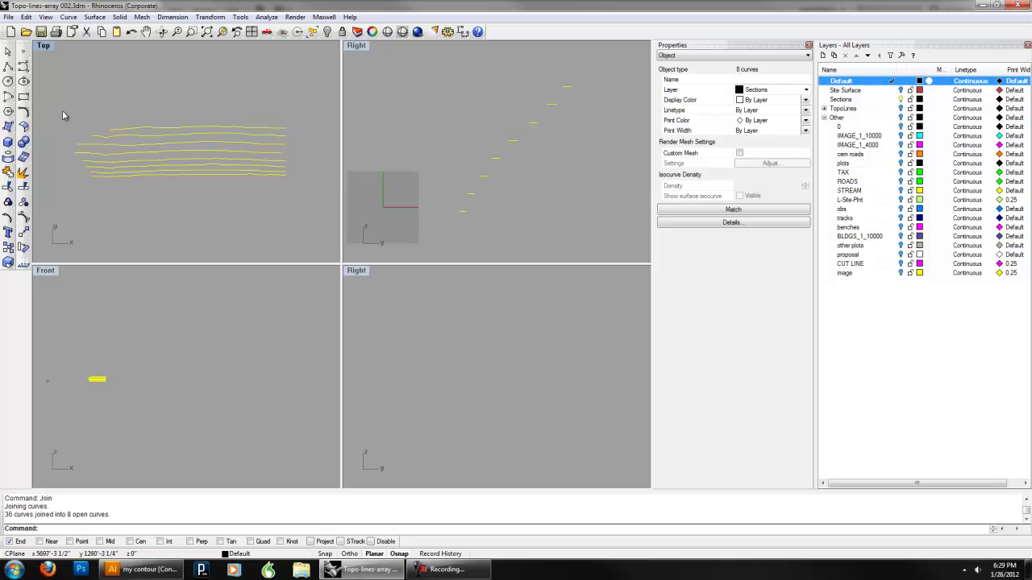
# Try moving one joined section profile by itself and undo the move
pyautogui.click(101, 188)
pyautogui.scroll(8, 131, 177)
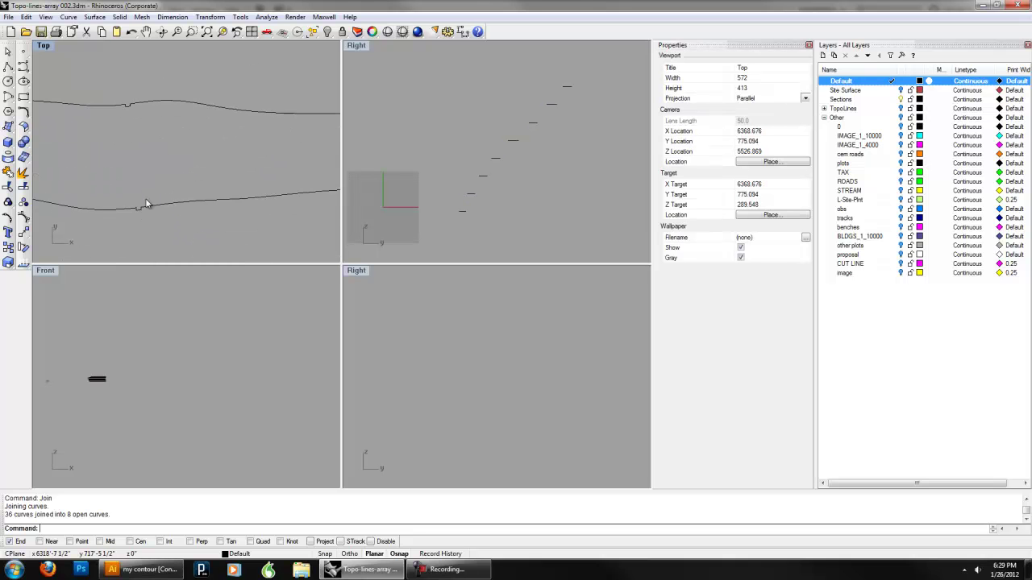
pyautogui.click(148, 210)
pyautogui.moveTo(152, 212); pyautogui.dragTo(154, 176)
pyautogui.hotkey('ctrl', 'z')
# Shift the lowest joined section slightly farther away from its neighbour in the Top view
pyautogui.scroll(-5, 206, 173)
pyautogui.scroll(-3, 169, 189)
pyautogui.click(172, 188)
pyautogui.moveTo(173, 190); pyautogui.dragTo(173, 194)
pyautogui.click(178, 205)
pyautogui.click(160, 185)
pyautogui.click(178, 203)
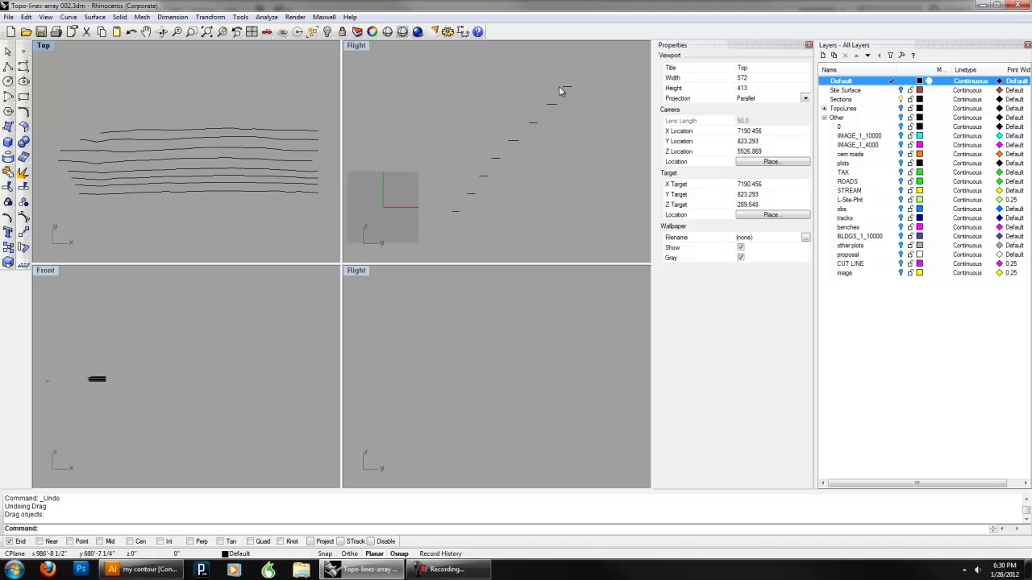
# Project all section curves onto the Top view's construction plane, deleting the input objects
pyautogui.moveTo(251, 225); pyautogui.dragTo(136, 97)
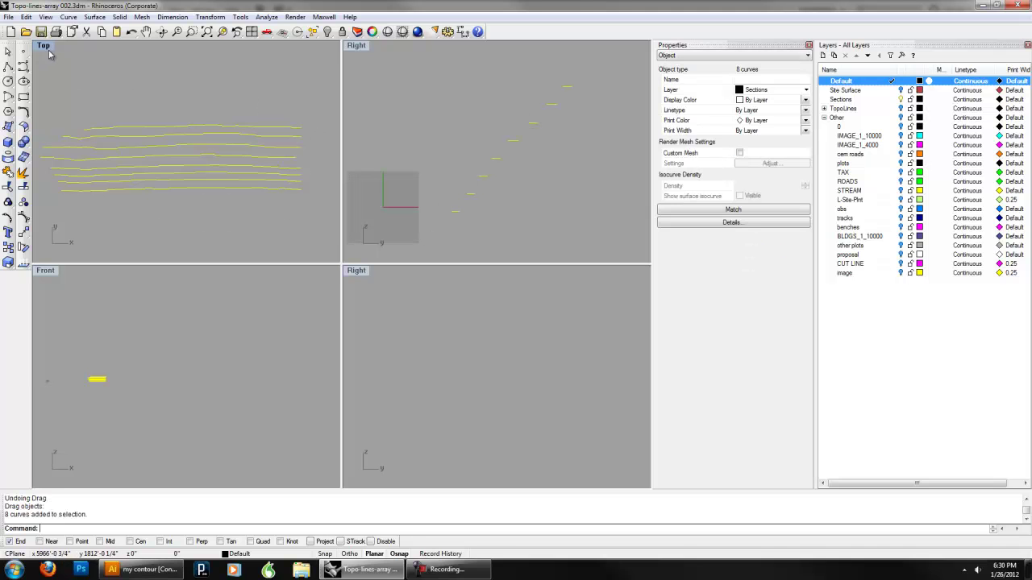
pyautogui.click(208, 17)
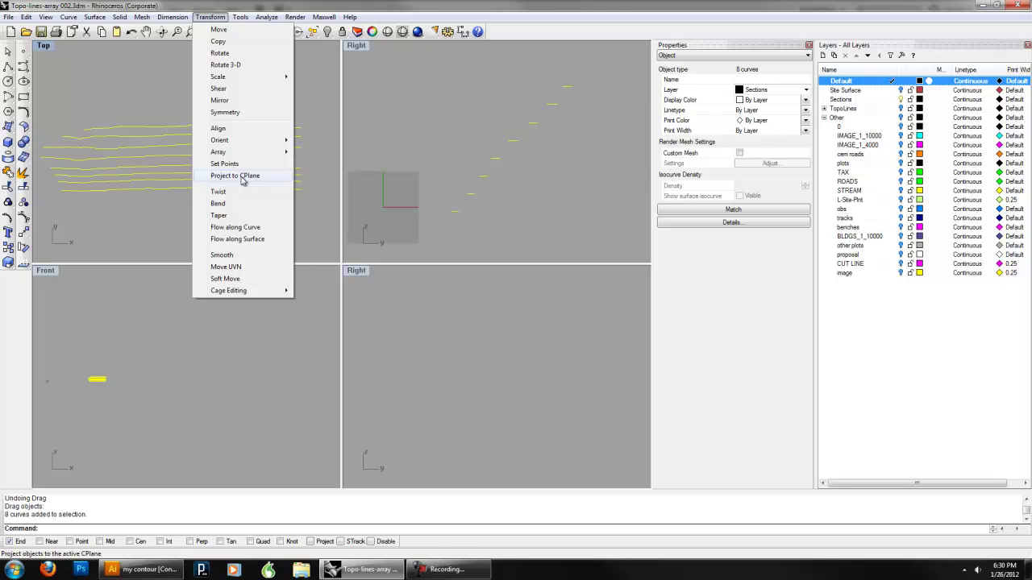
pyautogui.click(243, 179)
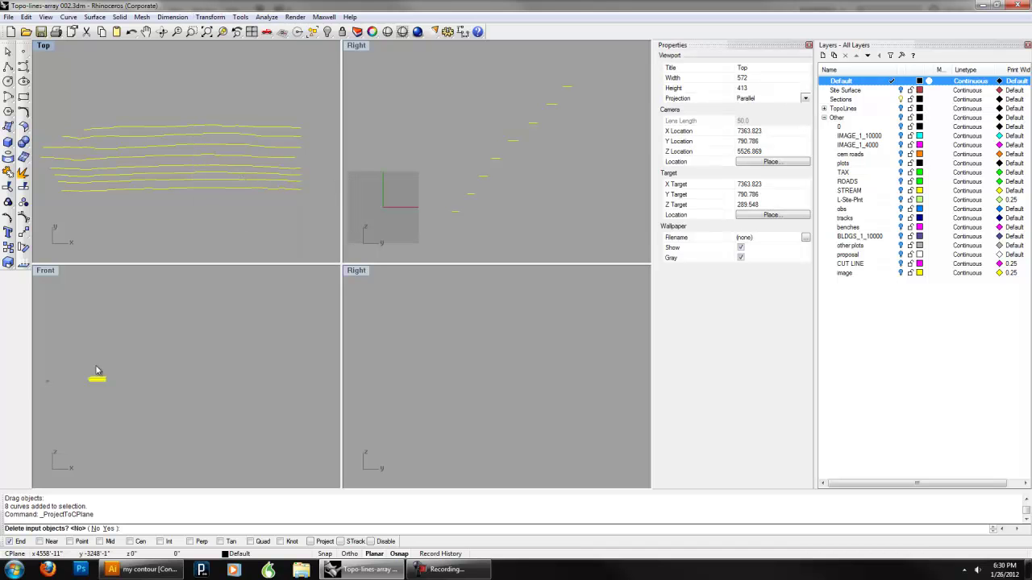
pyautogui.click(107, 529)
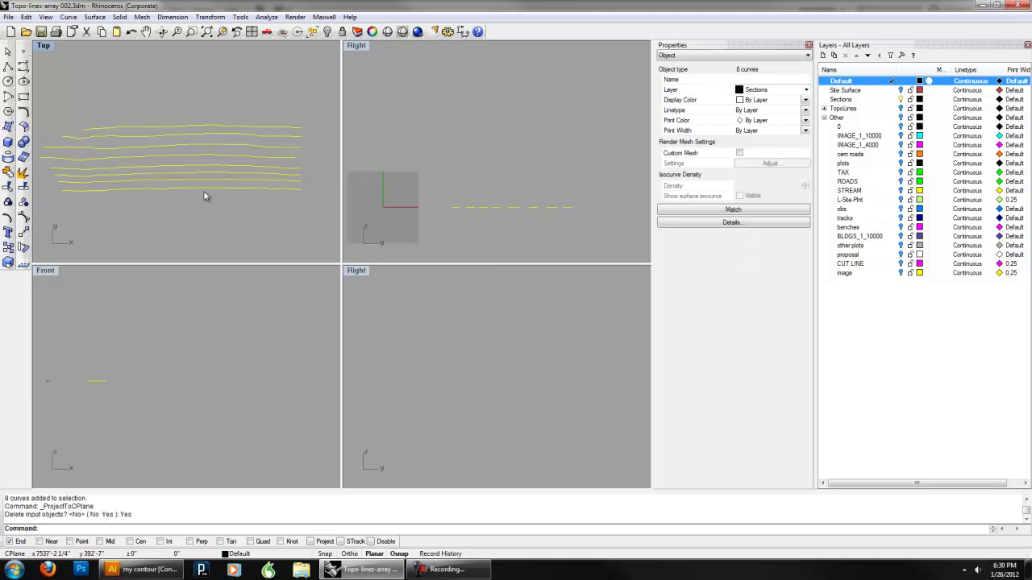
pyautogui.click(217, 224)
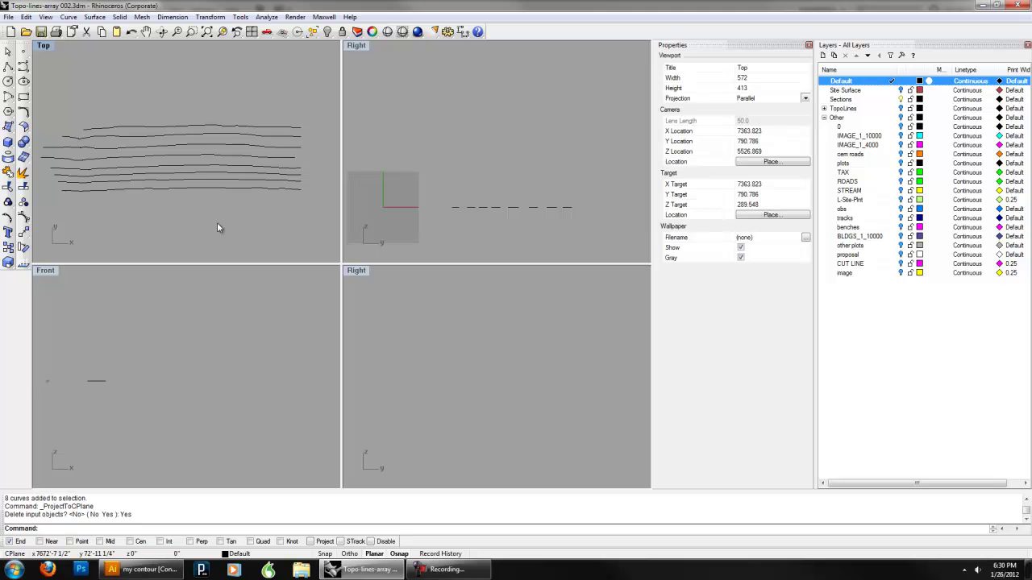
# Export all flattened section curves to the desktop as my contour.AI, replacing the existing file and using a snapshot of the current view
pyautogui.moveTo(224, 198); pyautogui.dragTo(265, 214, button='right')
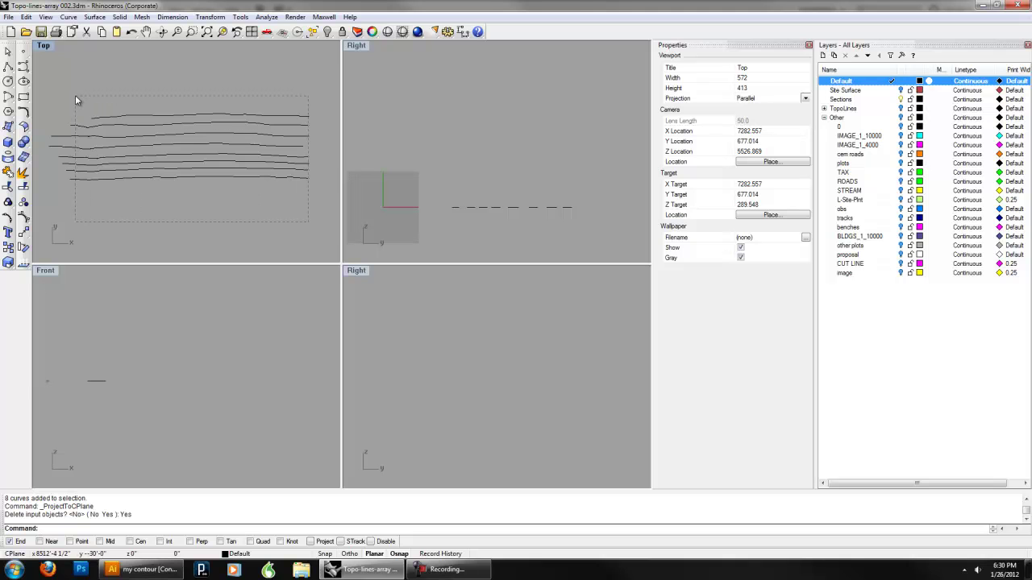
pyautogui.moveTo(69, 95); pyautogui.dragTo(70, 95)
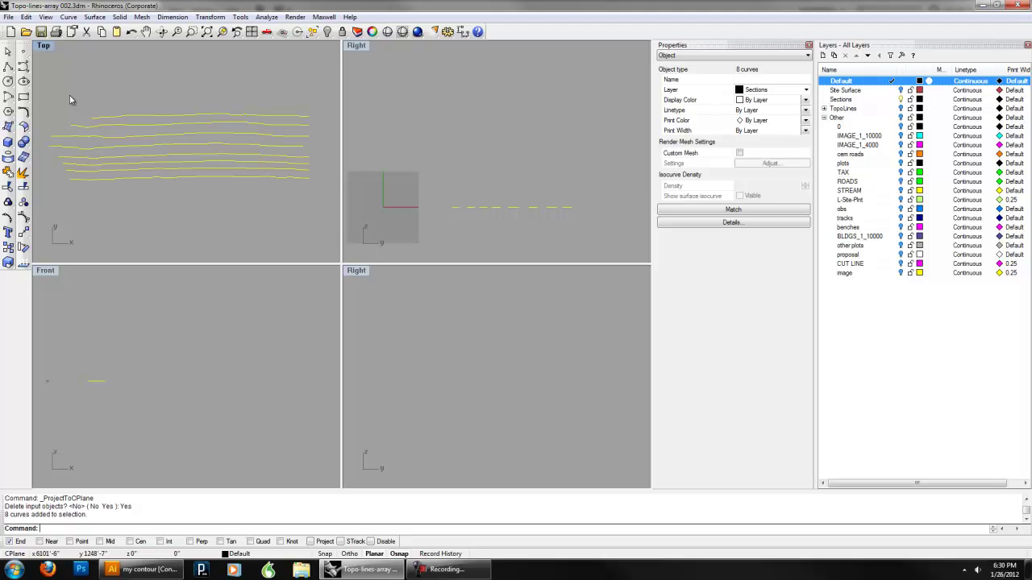
pyautogui.moveTo(233, 129); pyautogui.dragTo(228, 137, button='right')
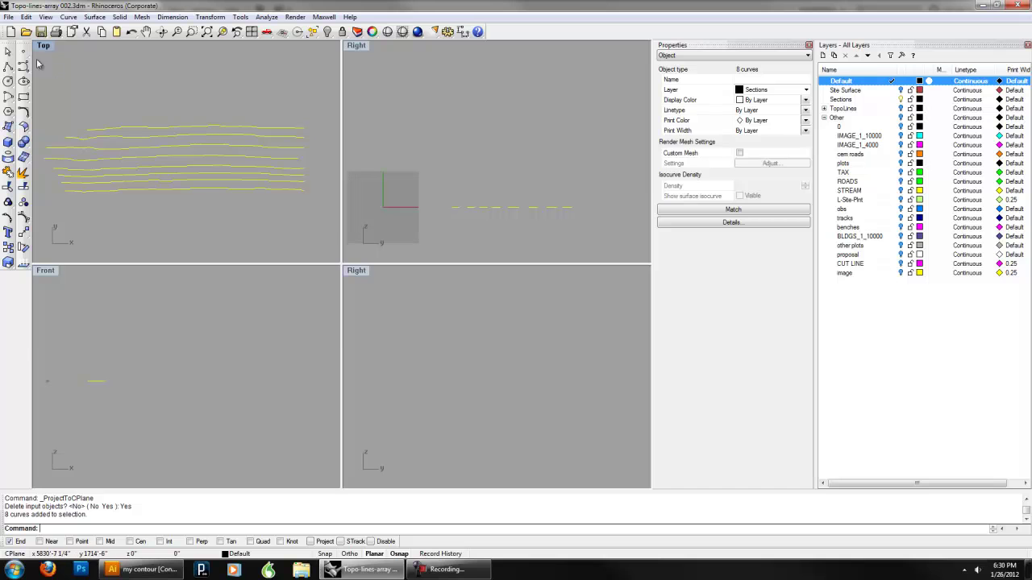
pyautogui.click(8, 17)
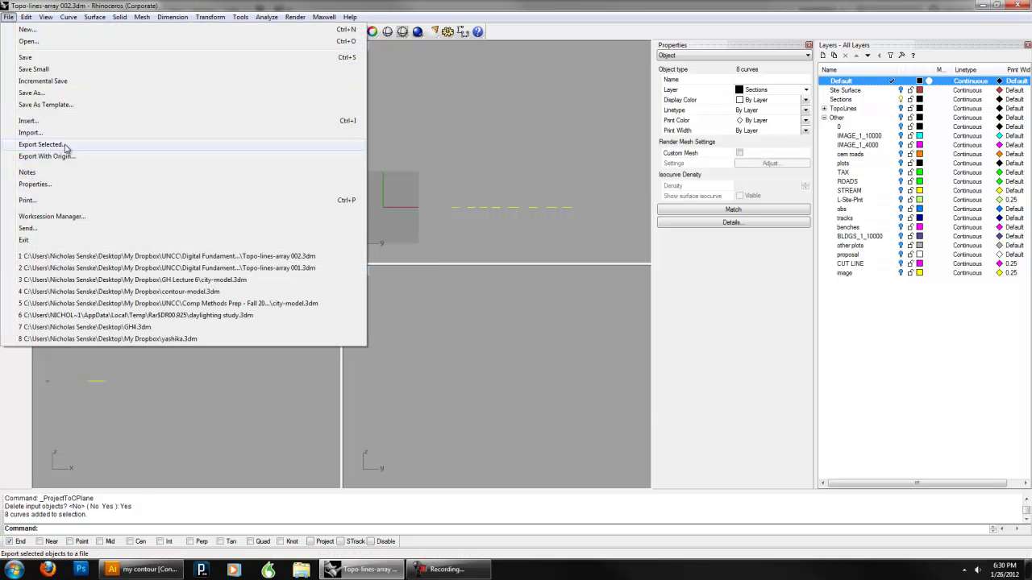
pyautogui.click(44, 145)
pyautogui.click(407, 242)
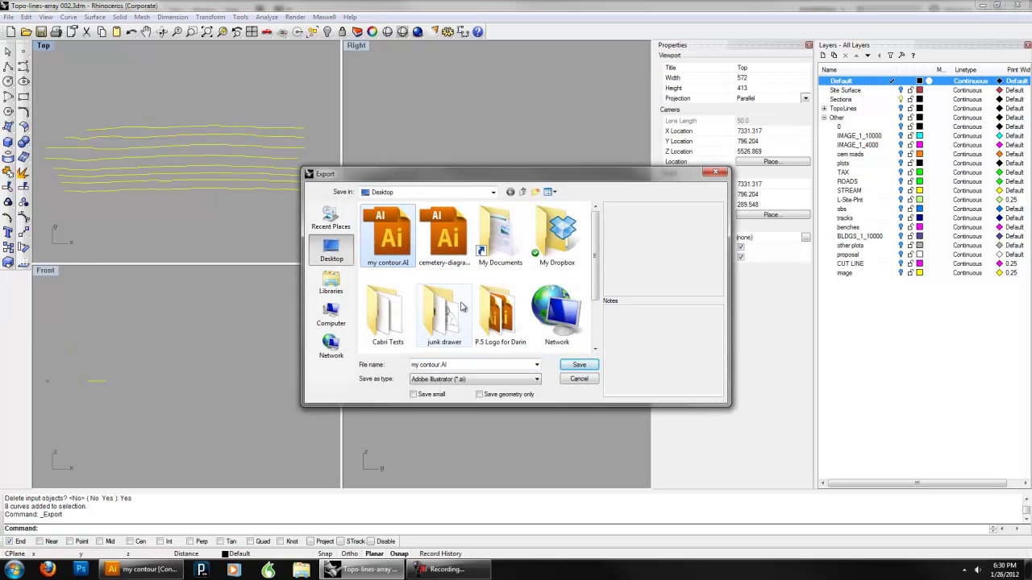
pyautogui.click(585, 368)
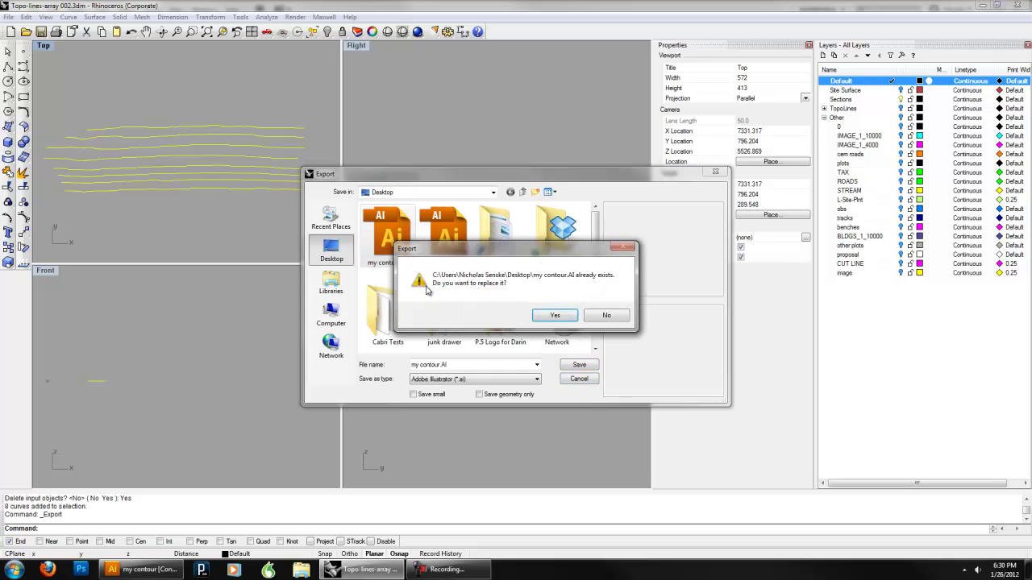
pyautogui.click(555, 316)
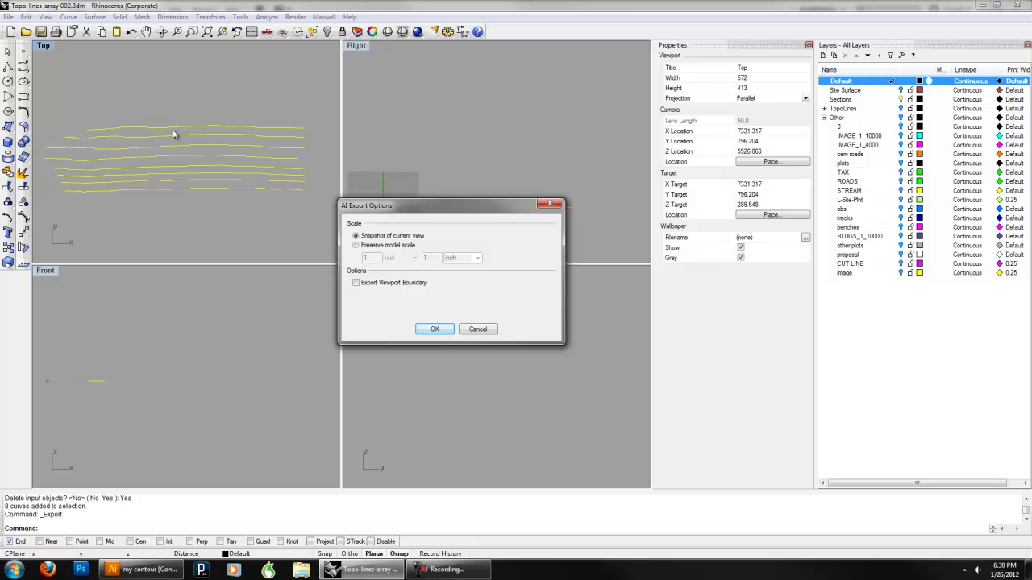
pyautogui.click(434, 328)
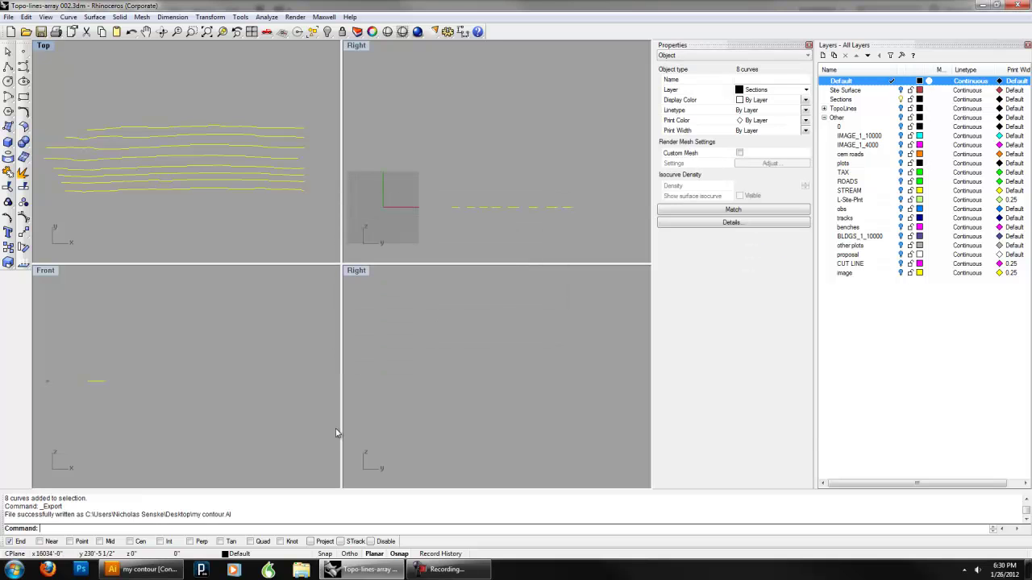
# Switch to Illustrator, close the old contour document without saving, and open the newly exported my contour.AI
pyautogui.click(145, 570)
pyautogui.click(191, 42)
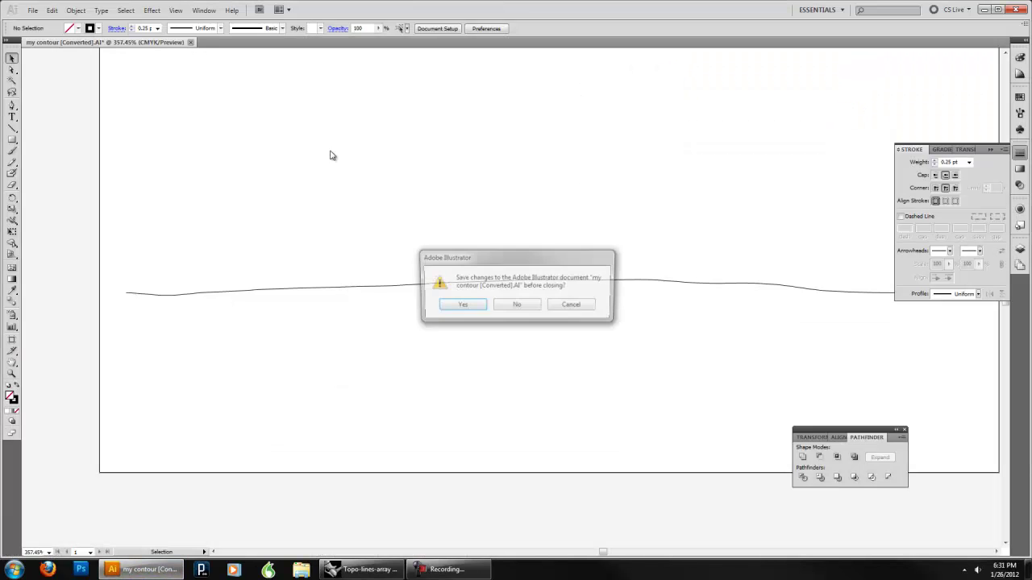
pyautogui.click(511, 305)
pyautogui.click(33, 11)
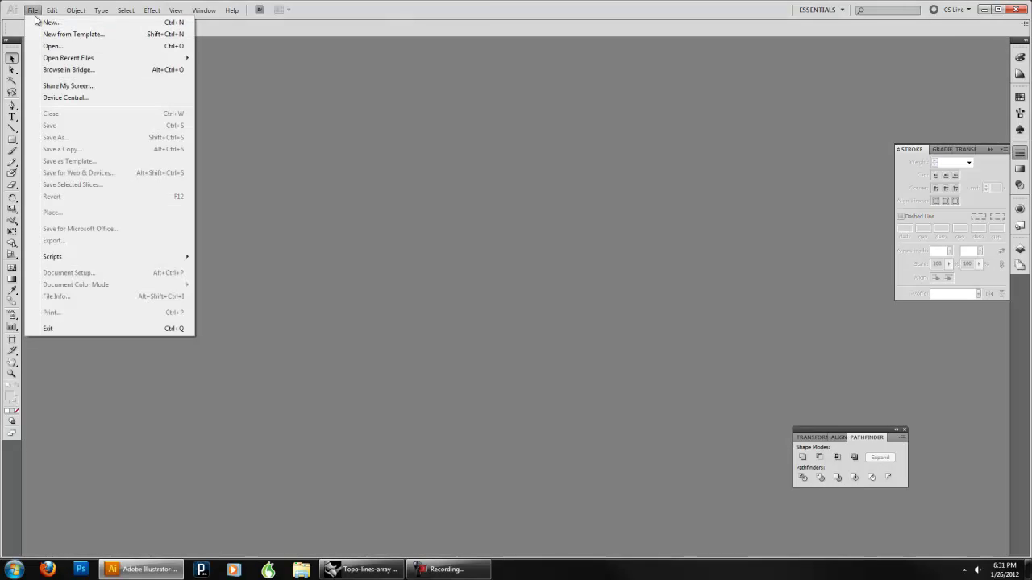
pyautogui.click(45, 44)
pyautogui.doubleClick(91, 61)
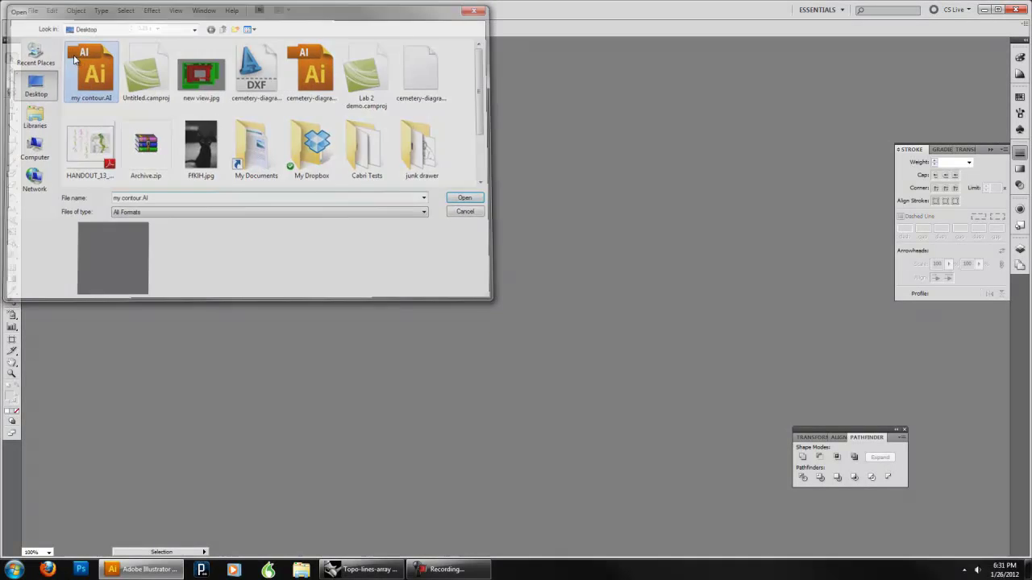
pyautogui.rightClick(599, 371)
pyautogui.click(129, 336)
pyautogui.click(12, 374)
pyautogui.moveTo(323, 247); pyautogui.dragTo(650, 372)
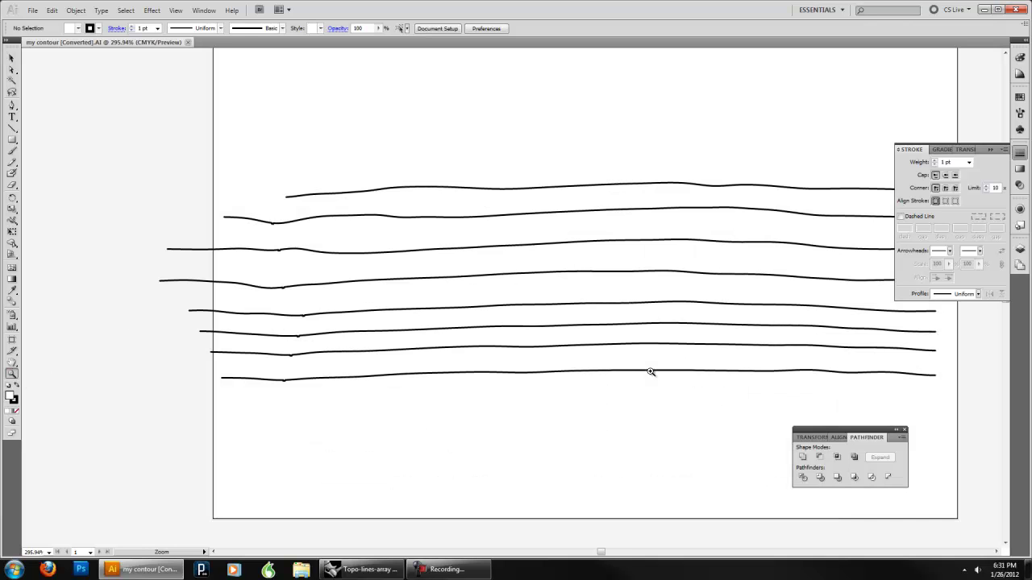
# Set the stroke weight of all section lines to 0.25 pt
pyautogui.click(11, 57)
pyautogui.moveTo(121, 141); pyautogui.dragTo(773, 385)
pyautogui.click(969, 162)
pyautogui.click(951, 172)
pyautogui.click(492, 121)
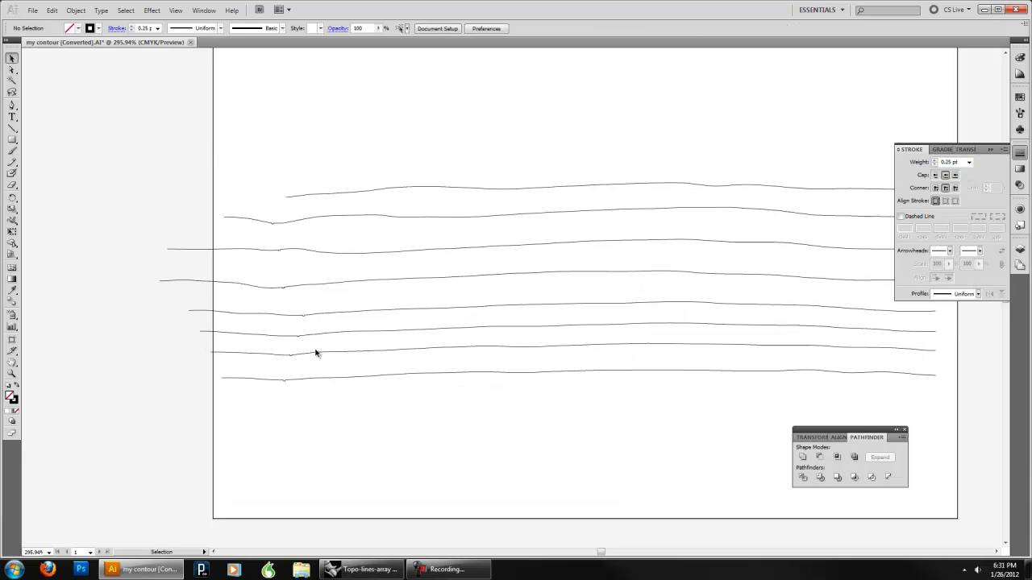
# Draw two building rectangles across the fourth section line from the top, the larger about 0.64 by 0.14 in
pyautogui.click(11, 377)
pyautogui.moveTo(146, 120); pyautogui.dragTo(359, 430)
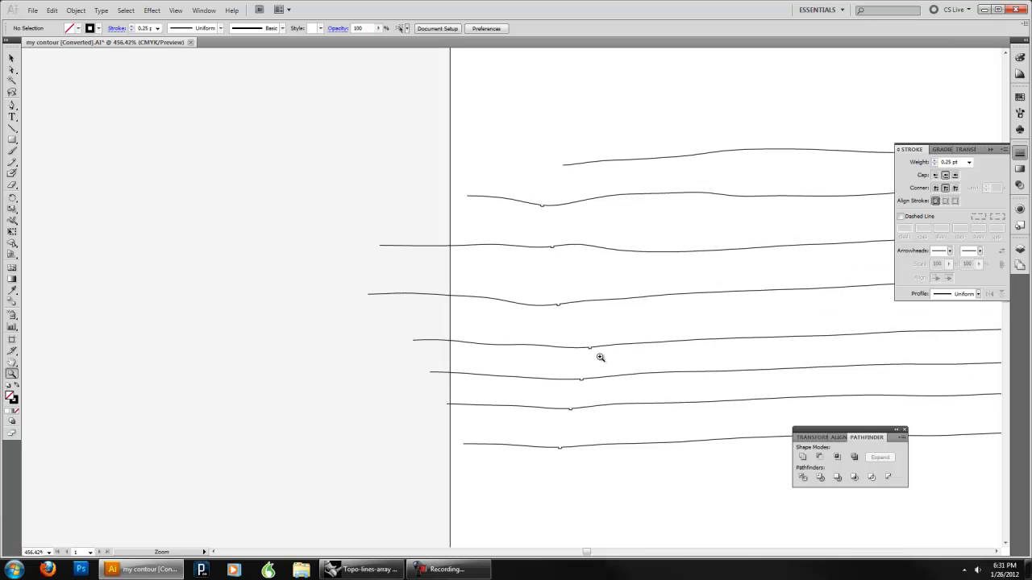
pyautogui.click(11, 58)
pyautogui.moveTo(691, 311); pyautogui.dragTo(354, 270)
pyautogui.click(12, 141)
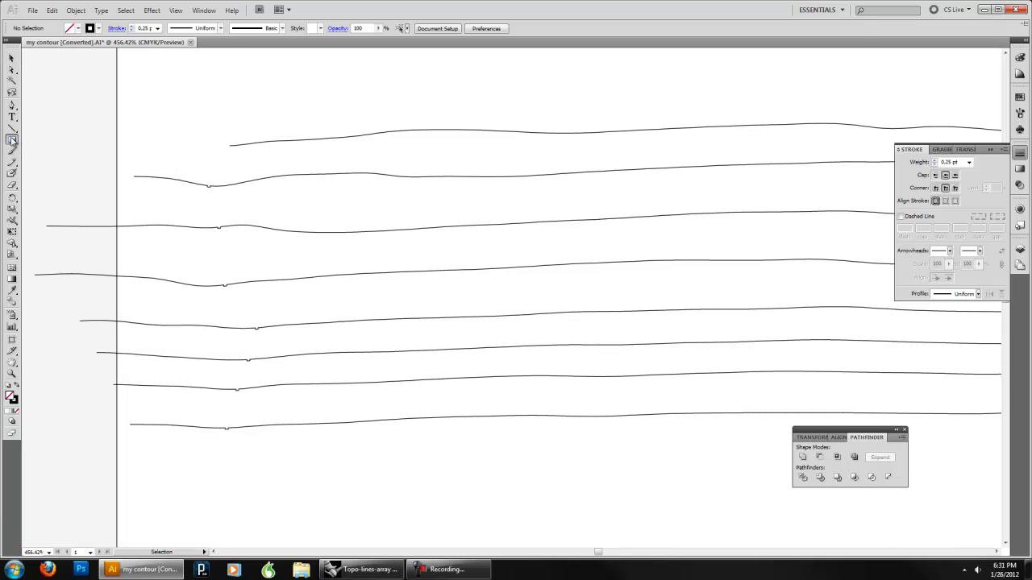
pyautogui.moveTo(487, 279); pyautogui.dragTo(487, 279)
pyautogui.moveTo(599, 249); pyautogui.dragTo(712, 273)
pyautogui.click(16, 59)
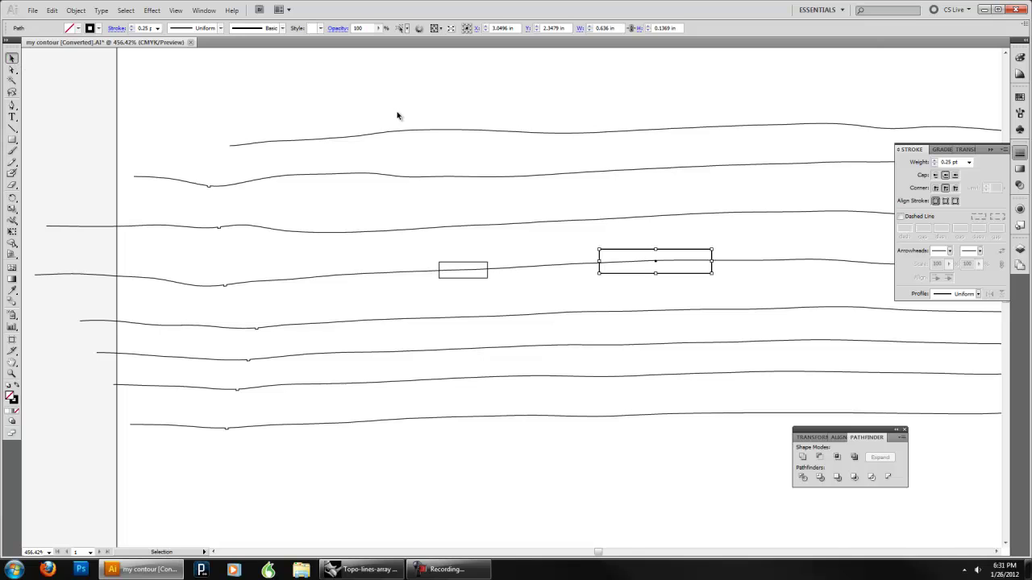
pyautogui.click(627, 287)
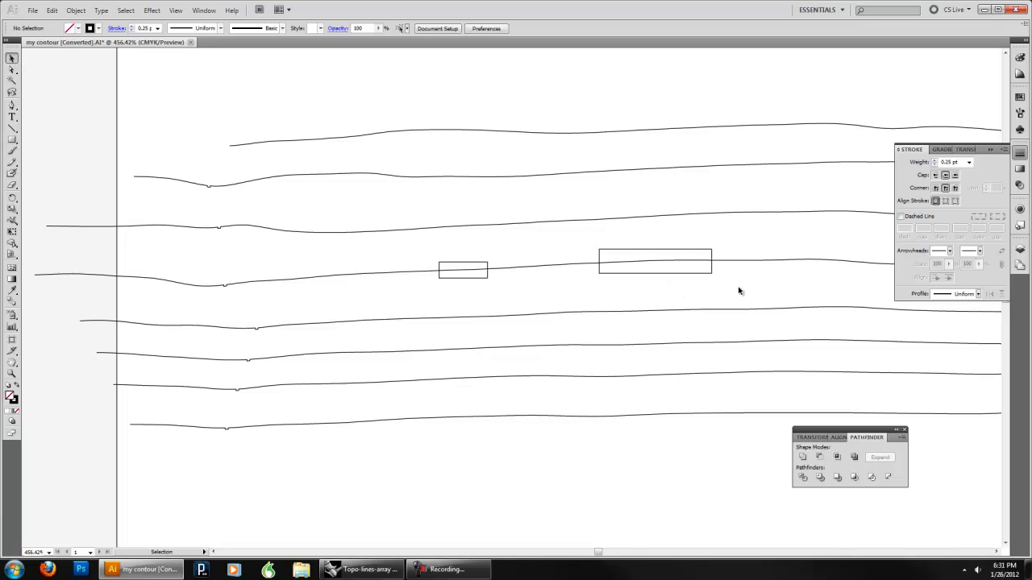
# Try the Pathfinder operations, including Outline, on the two rectangles and the section line they cross, and undo them
pyautogui.moveTo(743, 300); pyautogui.dragTo(421, 240)
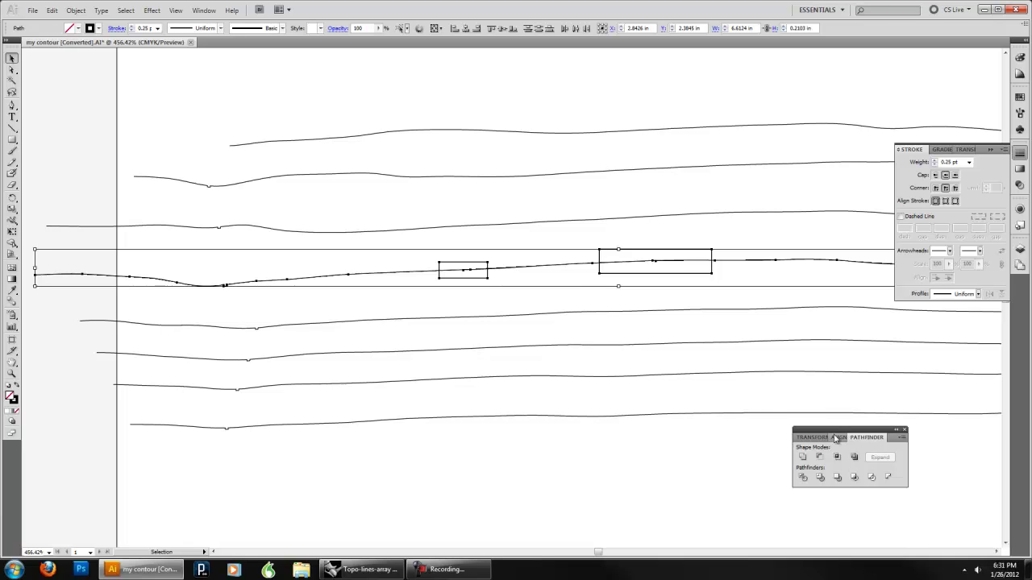
pyautogui.click(802, 479)
pyautogui.click(820, 478)
pyautogui.click(515, 306)
pyautogui.click(839, 479)
pyautogui.click(523, 307)
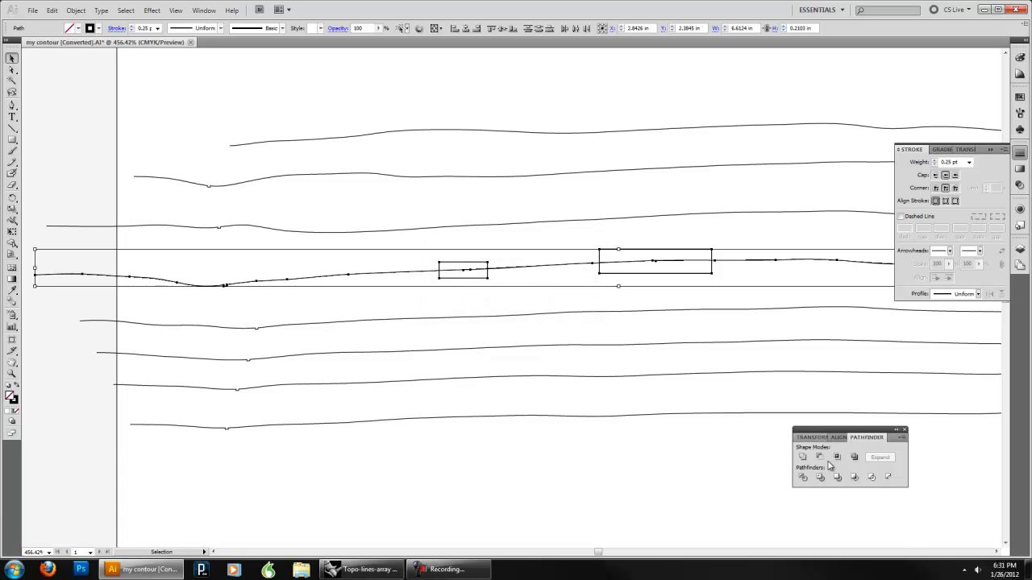
pyautogui.click(872, 478)
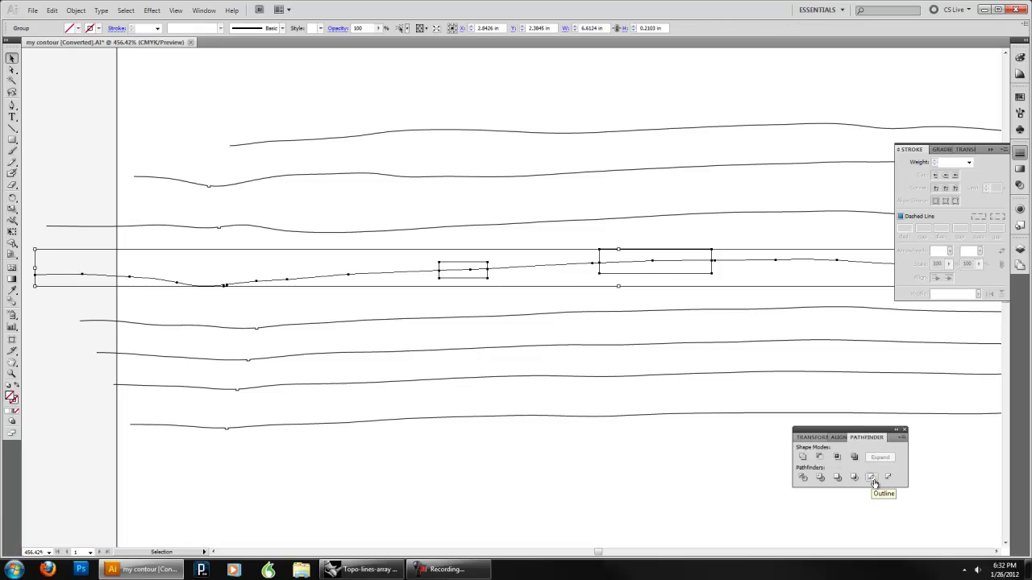
pyautogui.hotkey('ctrl', 'z')
# Delete both building rectangles from the fourth section line
pyautogui.click(599, 278)
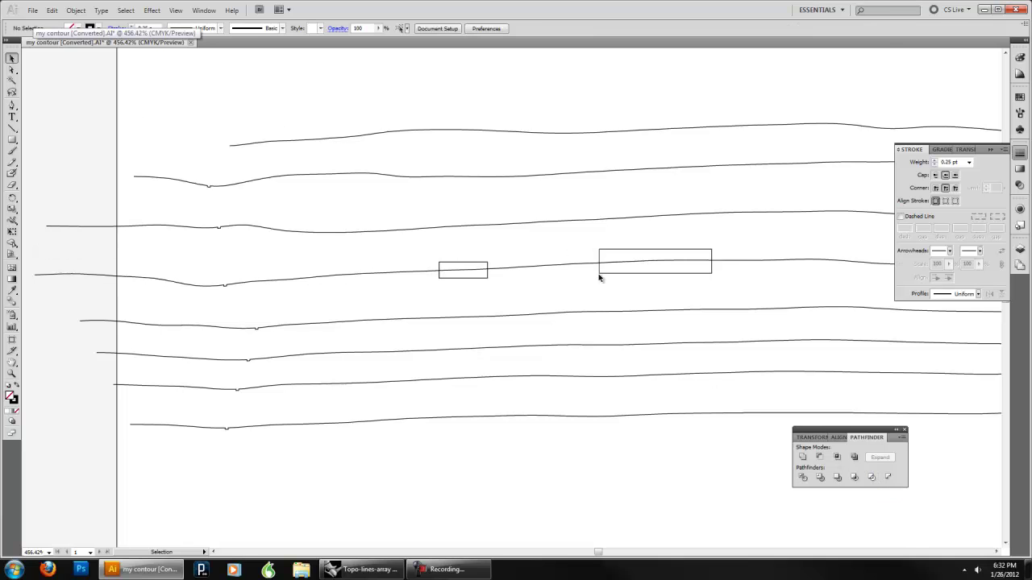
pyautogui.moveTo(633, 294); pyautogui.dragTo(481, 273)
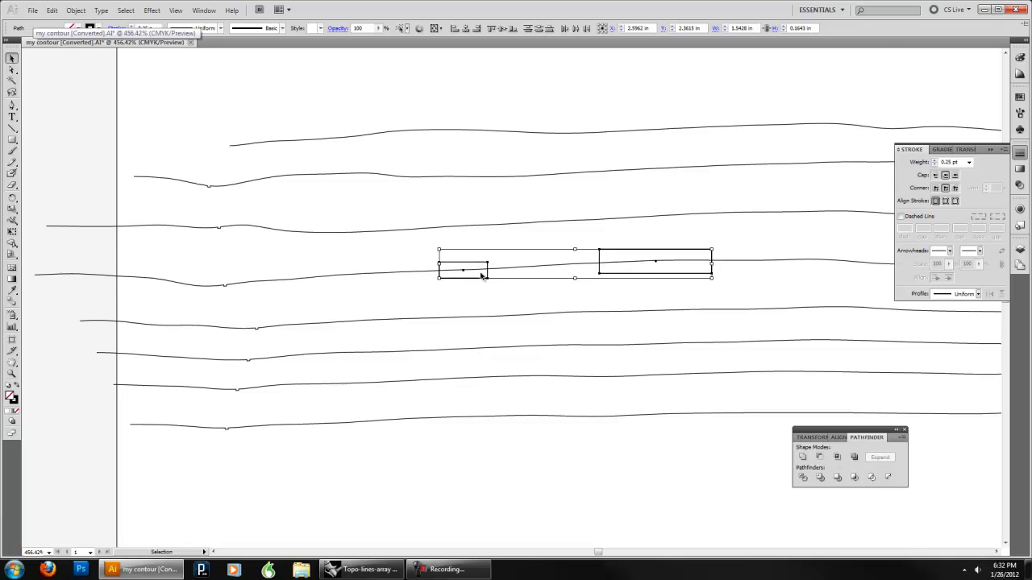
pyautogui.press('Delete')
# Switch to Rhino and draw a smaller and a wider building rectangle straddling the third section curve from the top
pyautogui.click(359, 569)
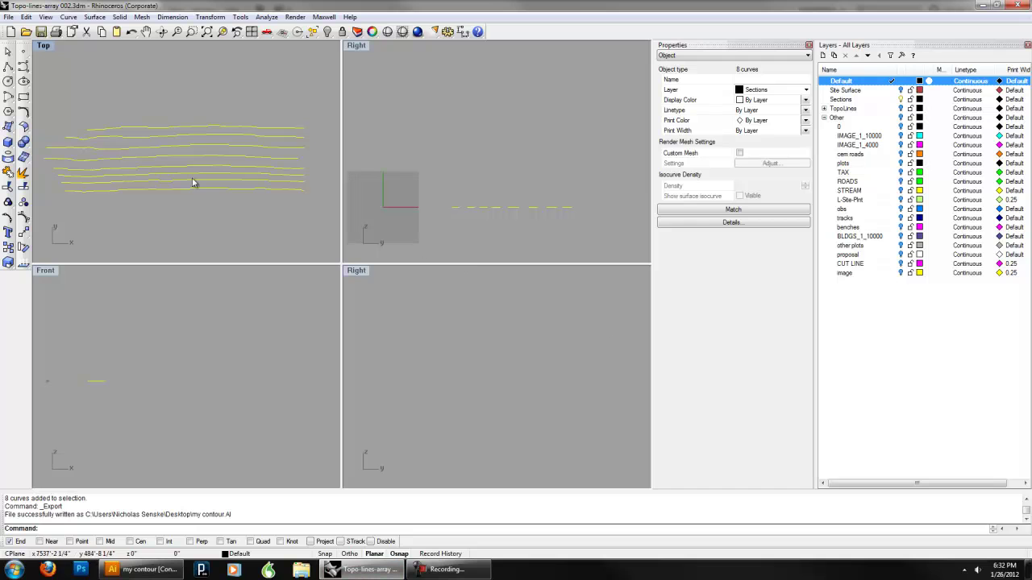
pyautogui.click(24, 97)
pyautogui.scroll(5, 277, 158)
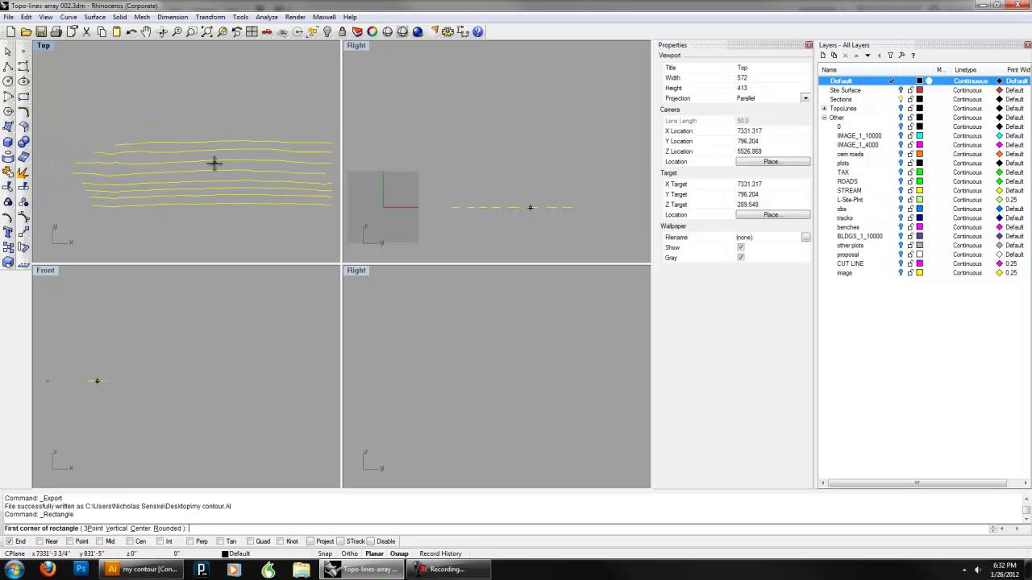
pyautogui.click(127, 137)
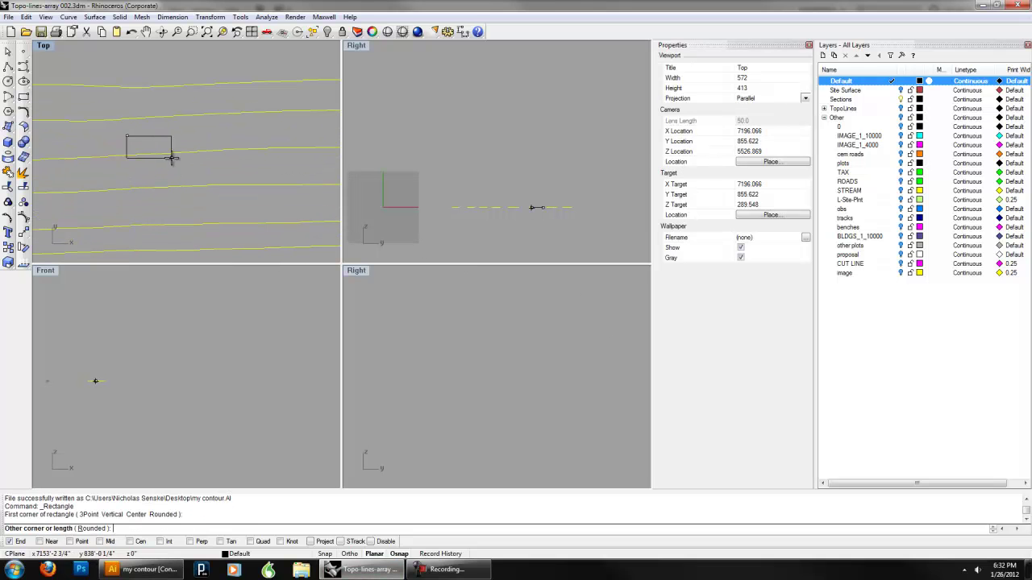
pyautogui.click(168, 158)
pyautogui.moveTo(202, 134); pyautogui.dragTo(240, 167)
pyautogui.moveTo(105, 158); pyautogui.dragTo(139, 159, button='right')
pyautogui.click(23, 97)
pyautogui.click(232, 135)
pyautogui.click(319, 162)
# Trim away the rectangle parts below the third section curve and the curve portions inside them, using all three as cutting objects
pyautogui.scroll(-3, 212, 171)
pyautogui.write('Trim')
pyautogui.doubleClick(44, 46)
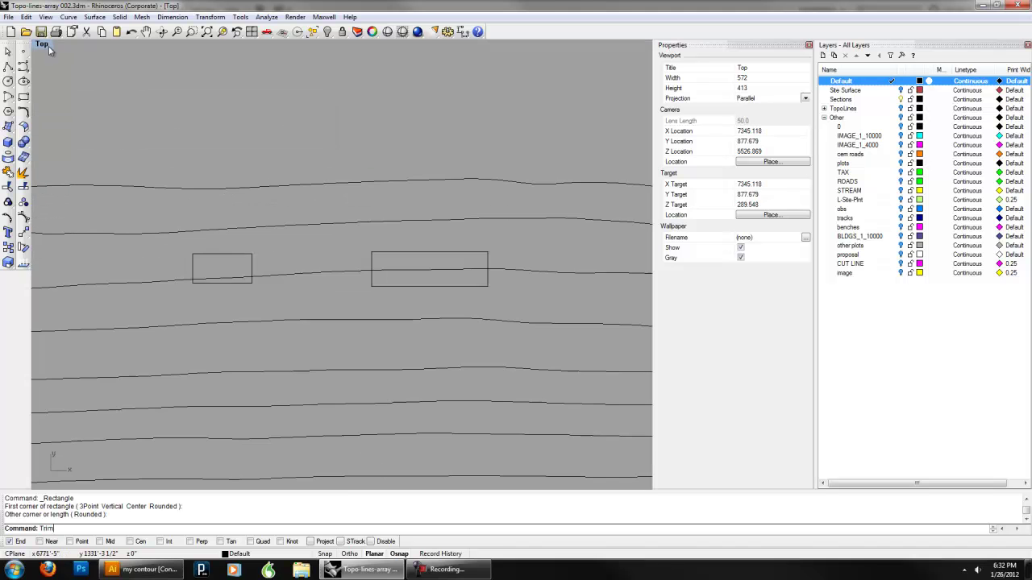
pyautogui.press('Return')
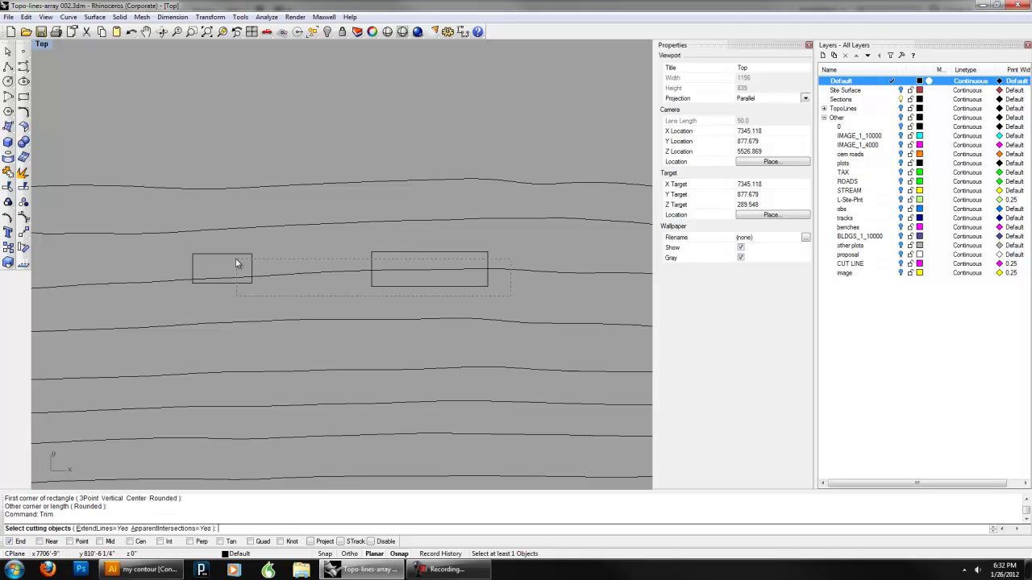
pyautogui.moveTo(236, 263); pyautogui.dragTo(181, 256)
pyautogui.press('Return')
pyautogui.click(245, 281)
pyautogui.click(245, 278)
pyautogui.click(428, 287)
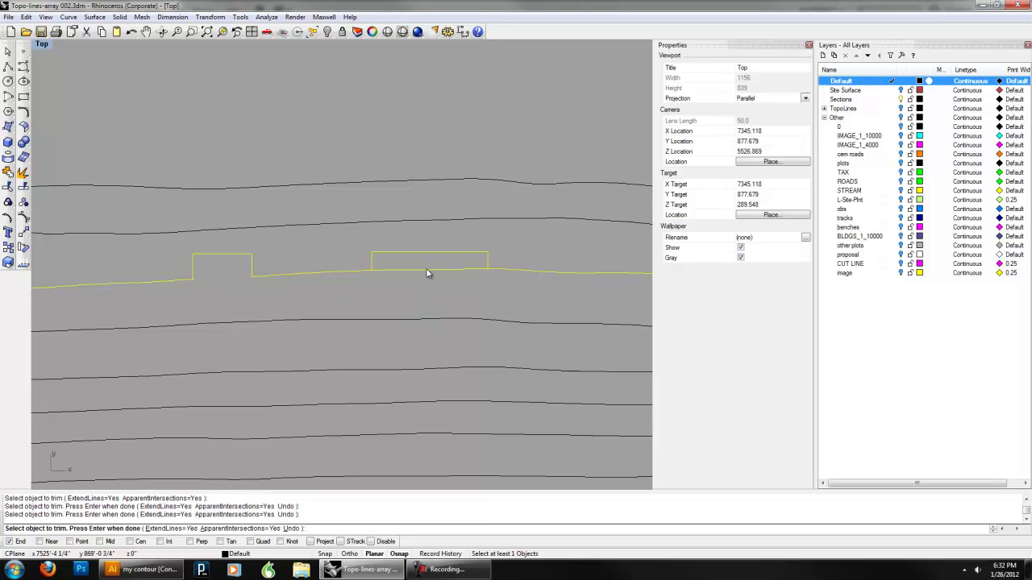
pyautogui.press('Return')
# Join the trimmed building outlines and the third section's curve segments into one continuous profile
pyautogui.moveTo(534, 304); pyautogui.dragTo(386, 271)
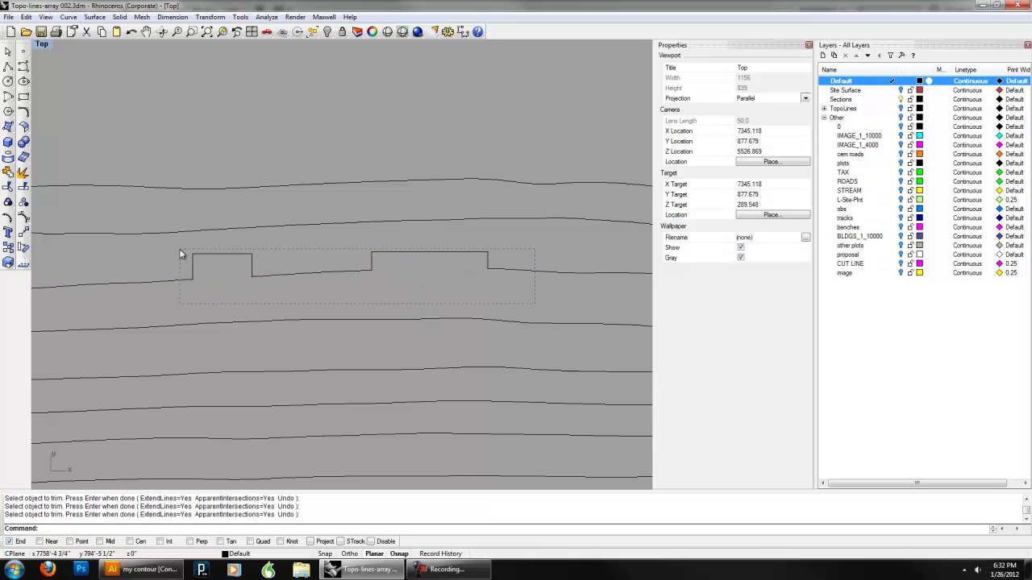
pyautogui.moveTo(181, 255); pyautogui.dragTo(179, 256)
pyautogui.write('join')
pyautogui.press('Return')
pyautogui.scroll(-3, 179, 256)
pyautogui.press('Escape')
pyautogui.scroll(1, 226, 266)
pyautogui.moveTo(234, 289); pyautogui.dragTo(351, 295, button='right')
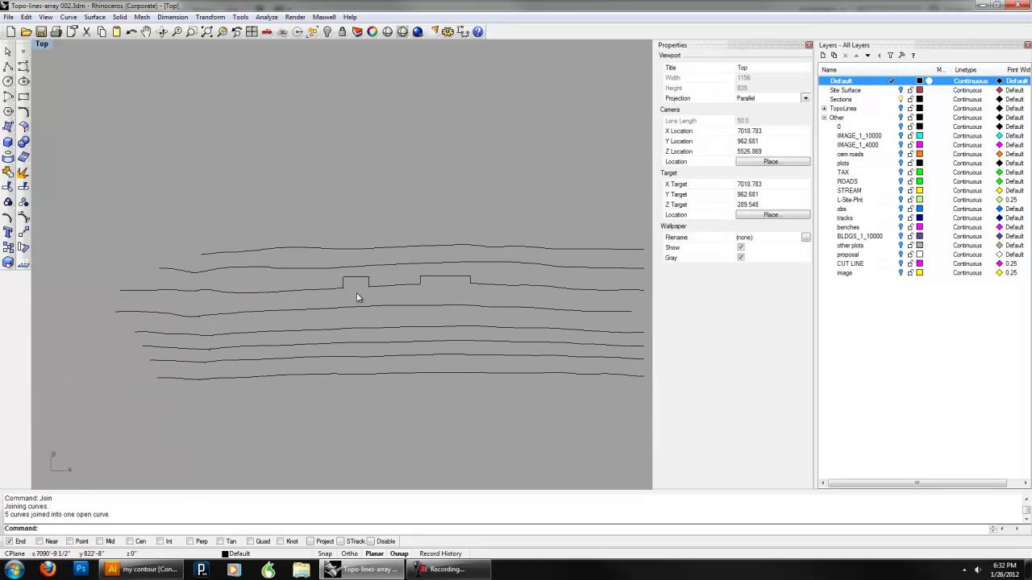
# Compare the section lines in Illustrator with the joined third section profile in Rhino, examining its building outlines and both ends
pyautogui.click(150, 570)
pyautogui.click(409, 275)
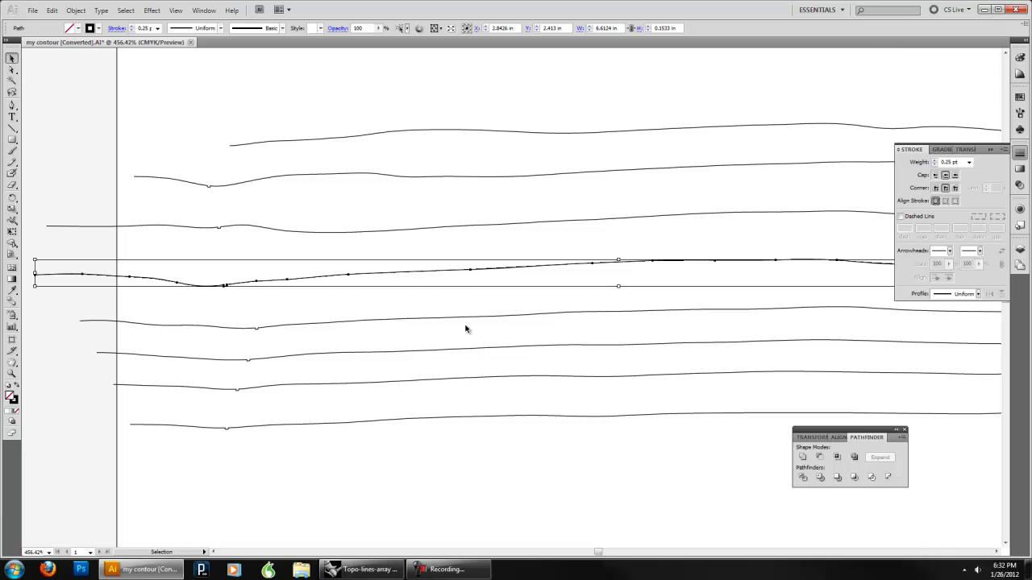
pyautogui.click(458, 503)
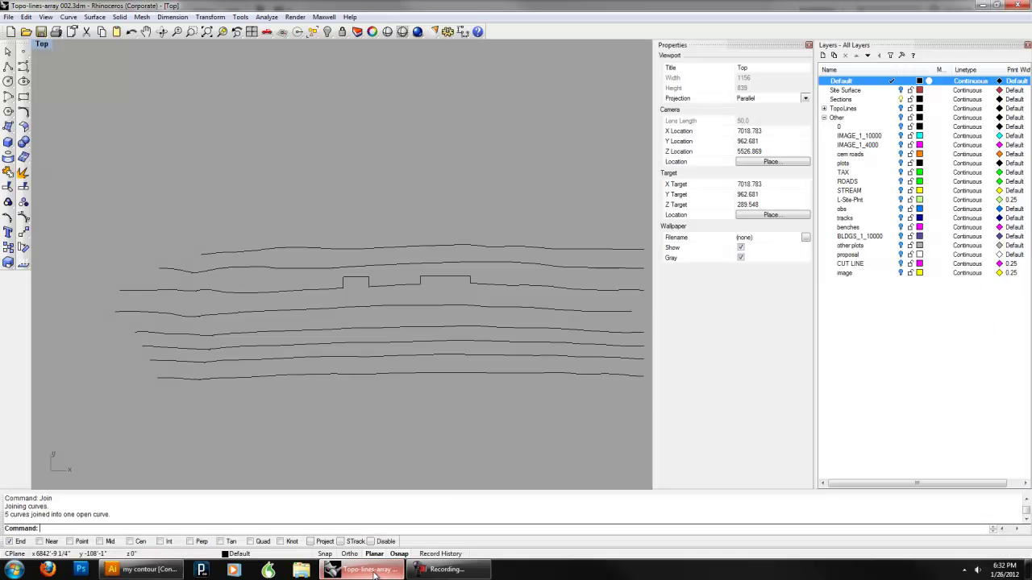
pyautogui.click(366, 569)
pyautogui.scroll(5, 407, 338)
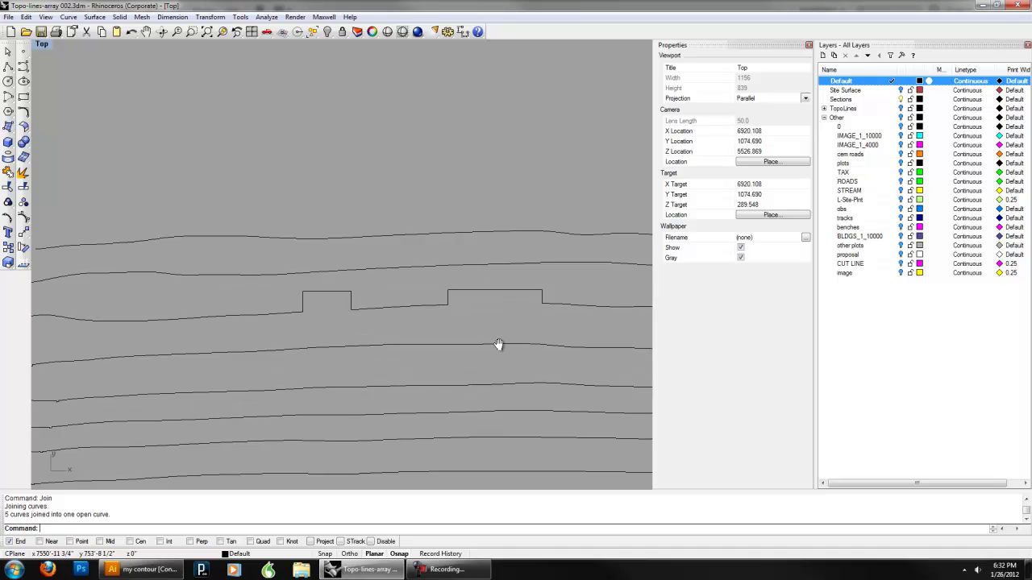
pyautogui.scroll(-3, 464, 319)
pyautogui.moveTo(286, 292); pyautogui.dragTo(317, 295, button='right')
pyautogui.scroll(8, 159, 265)
pyautogui.moveTo(366, 335); pyautogui.dragTo(188, 280, button='right')
pyautogui.scroll(-3, 330, 269)
pyautogui.scroll(-2, 408, 270)
pyautogui.moveTo(476, 284); pyautogui.dragTo(449, 282, button='right')
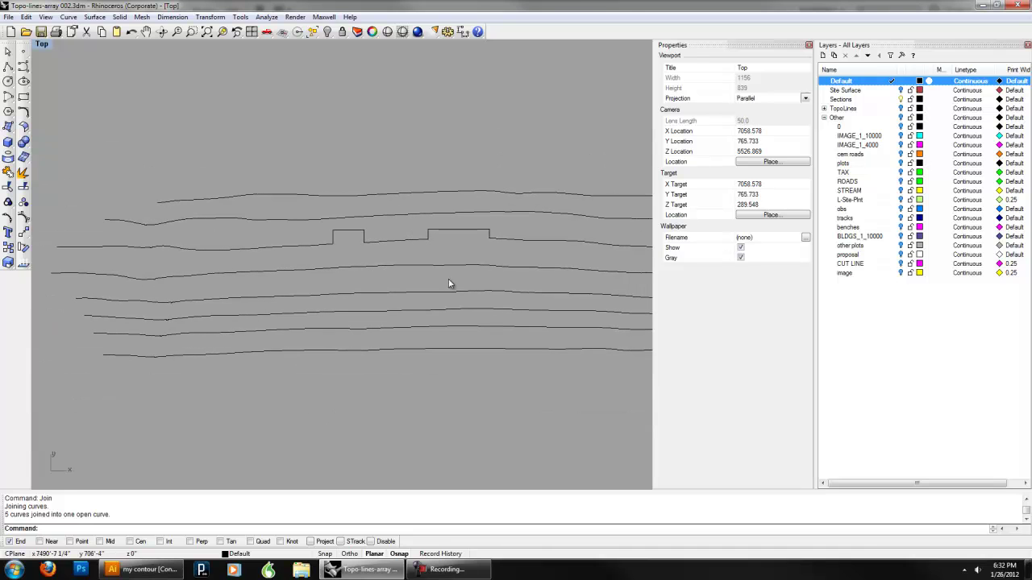
pyautogui.scroll(3, 264, 267)
pyautogui.moveTo(565, 319); pyautogui.dragTo(354, 314, button='right')
pyautogui.moveTo(516, 315); pyautogui.dragTo(378, 334, button='right')
pyautogui.scroll(-6, 512, 248)
pyautogui.moveTo(579, 278); pyautogui.dragTo(451, 259, button='right')
pyautogui.scroll(-2, 450, 264)
pyautogui.moveTo(519, 273); pyautogui.dragTo(455, 265, button='right')
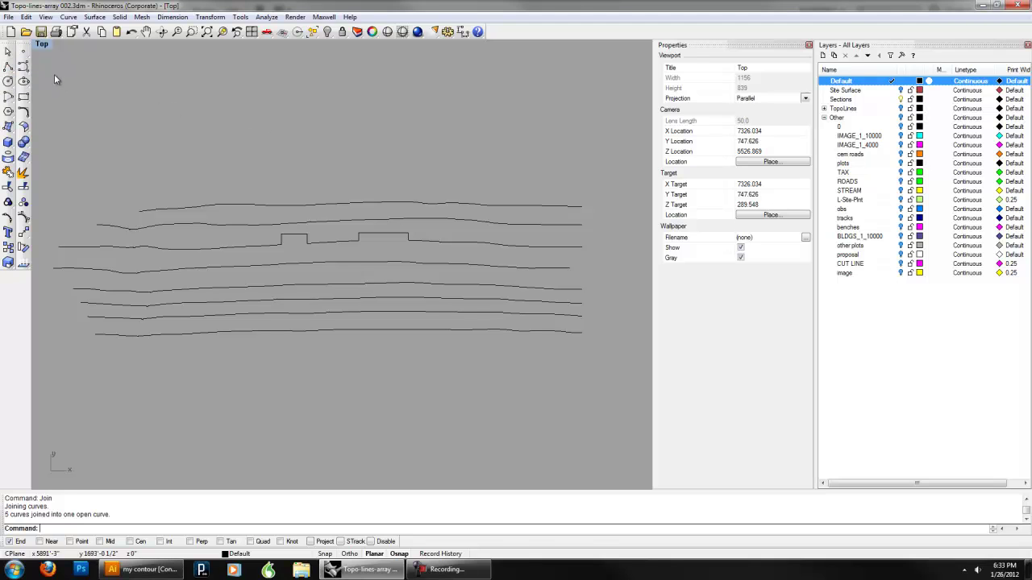
# Draw a straight horizontal baseline between the third and fourth section curves, spanning the full width of the third section
pyautogui.moveTo(134, 136); pyautogui.dragTo(157, 139, button='right')
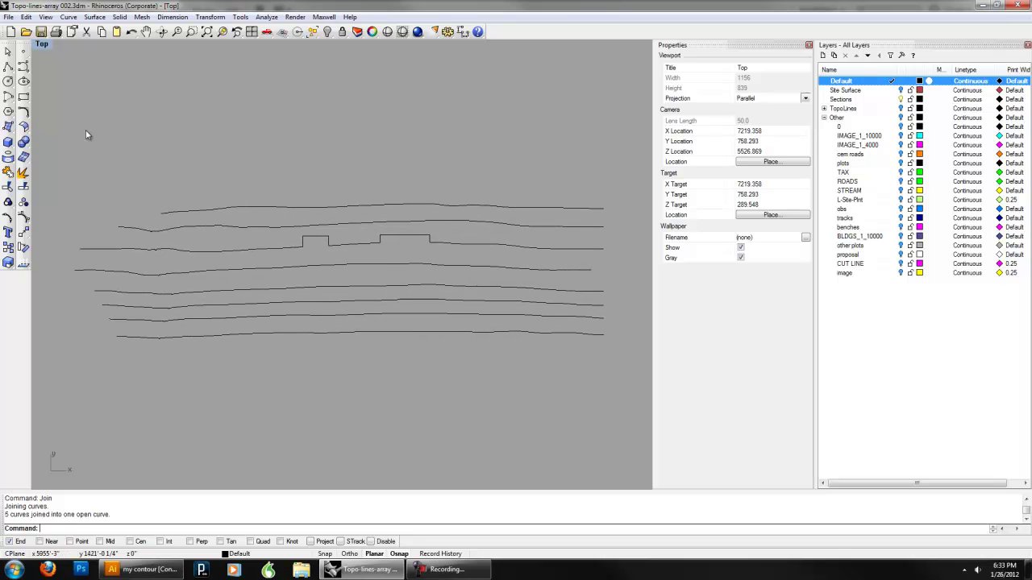
pyautogui.click(23, 68)
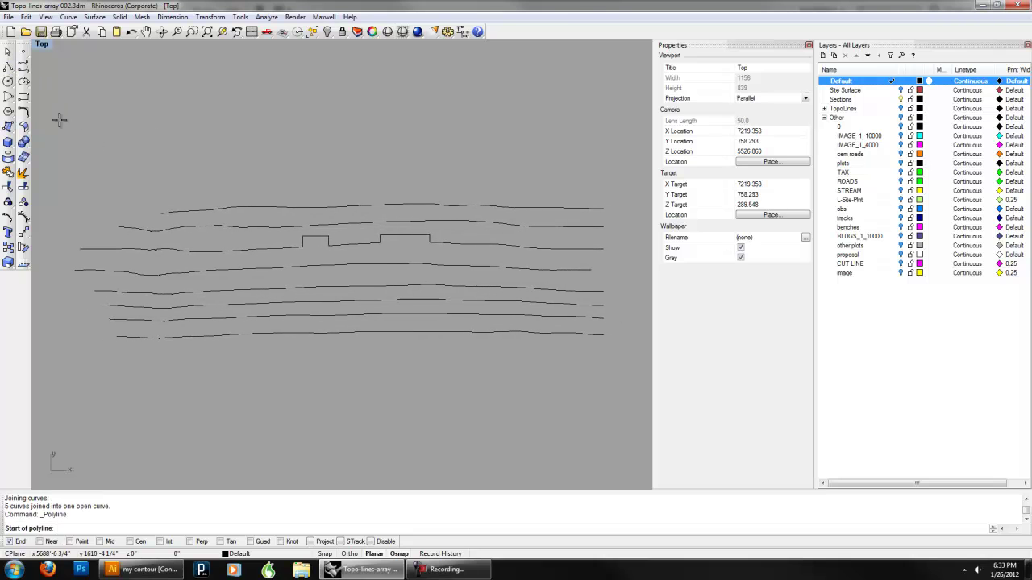
pyautogui.click(80, 259)
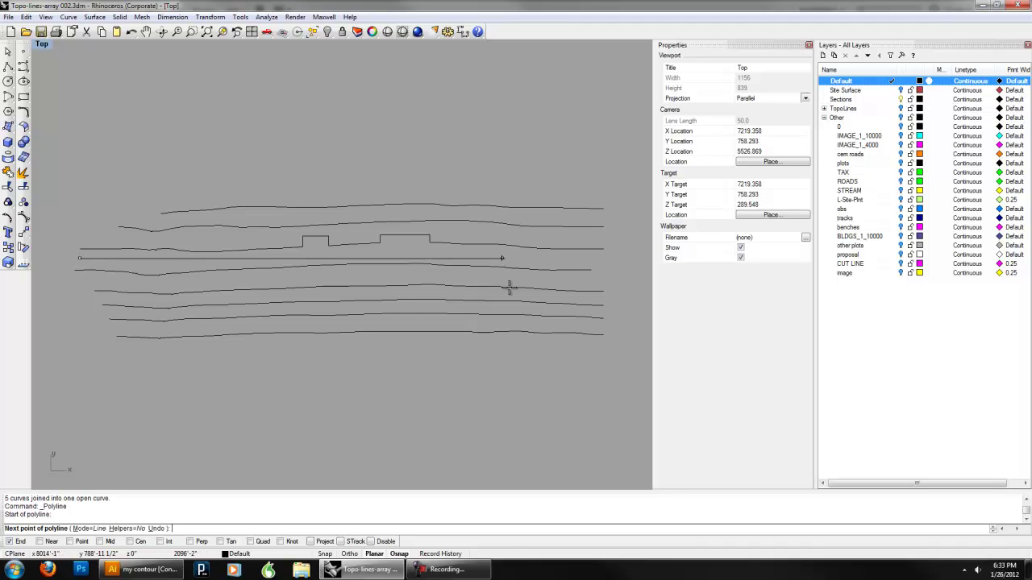
pyautogui.click(611, 259)
pyautogui.press('Return')
# Draw a vertical line from the third section curve's right endpoint down past the baseline
pyautogui.scroll(4, 547, 281)
pyautogui.moveTo(546, 282); pyautogui.dragTo(459, 322, button='right')
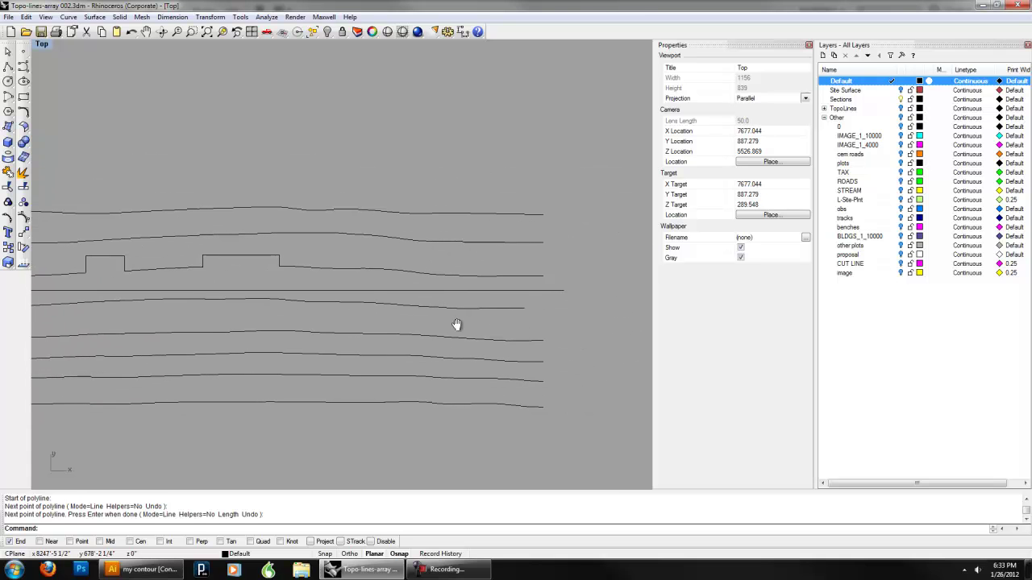
pyautogui.press('Return')
pyautogui.scroll(2, 535, 288)
pyautogui.click(541, 264)
pyautogui.click(540, 303)
pyautogui.press('Return')
# Draw a vertical line from the third section curve's left endpoint down past the baseline
pyautogui.scroll(-2, 542, 310)
pyautogui.moveTo(162, 305); pyautogui.dragTo(375, 313, button='right')
pyautogui.moveTo(49, 322); pyautogui.dragTo(320, 314, button='right')
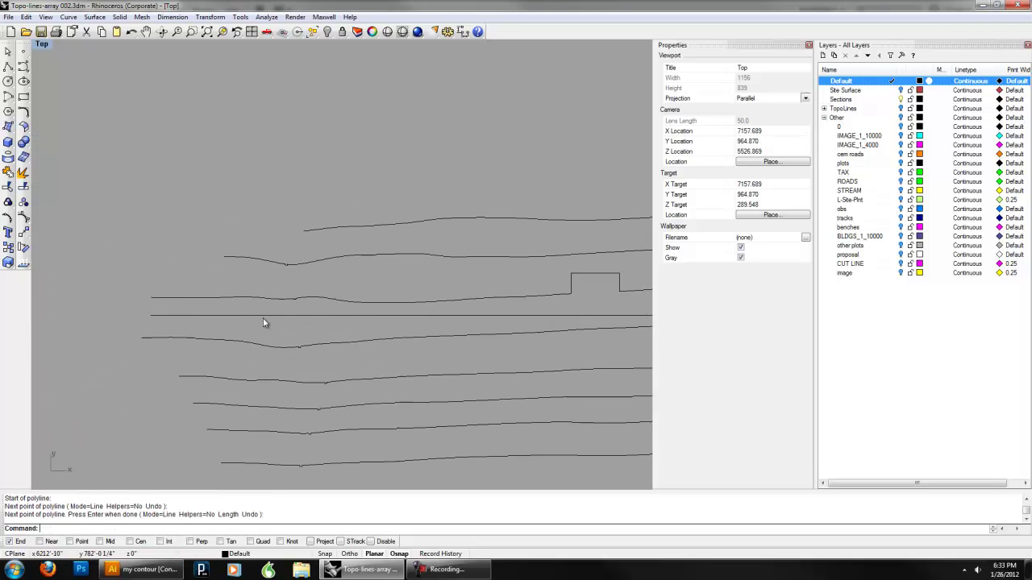
pyautogui.scroll(6, 263, 317)
pyautogui.press('Return')
pyautogui.click(53, 279)
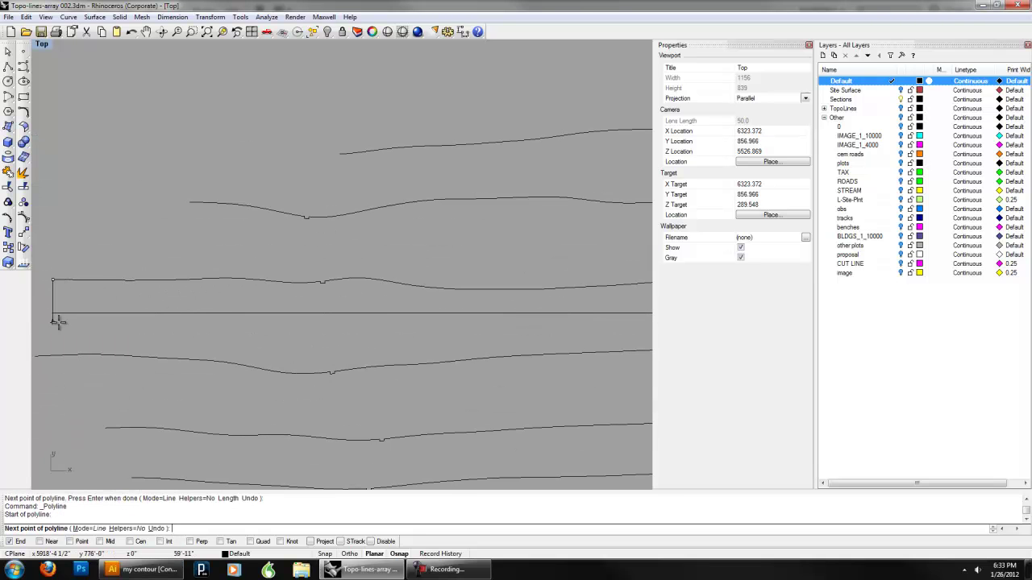
pyautogui.click(54, 329)
pyautogui.press('Return')
pyautogui.scroll(3, 172, 338)
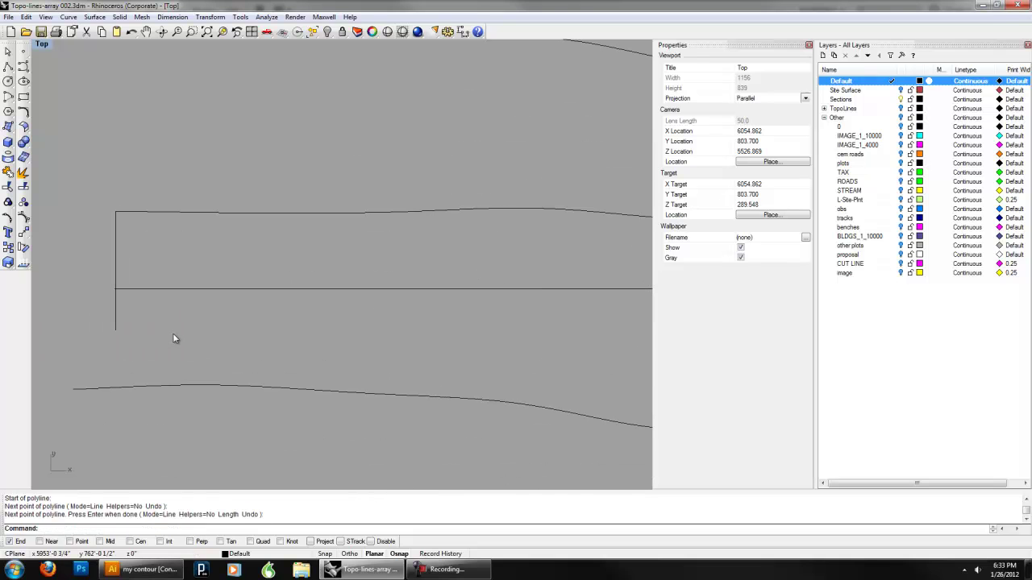
# Trim the baseline and left vertical line against each other, removing the excess beyond their lower-left corner
pyautogui.press('Return')
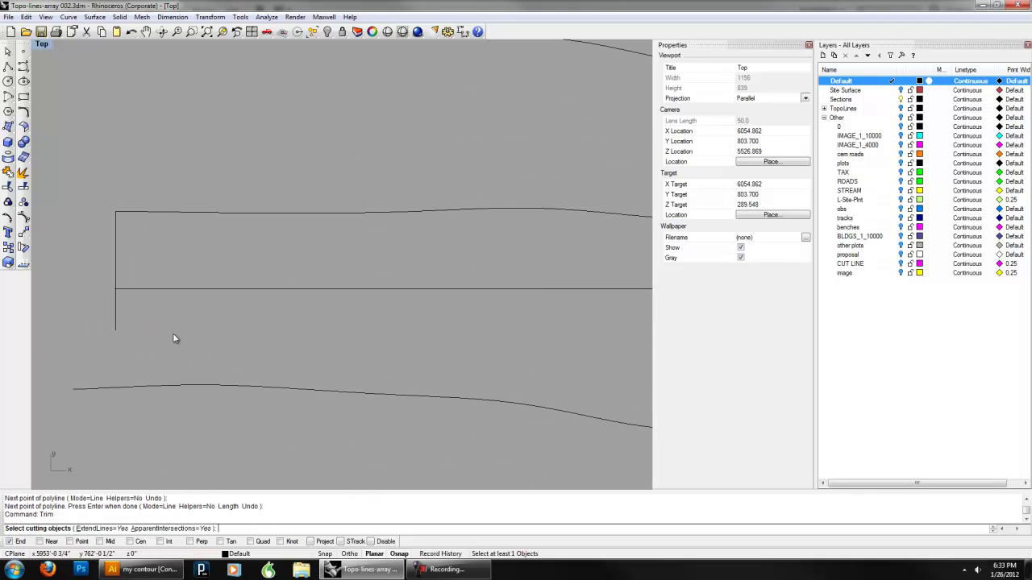
pyautogui.moveTo(131, 309); pyautogui.dragTo(97, 267)
pyautogui.press('Return')
pyautogui.click(116, 303)
pyautogui.scroll(3, 117, 296)
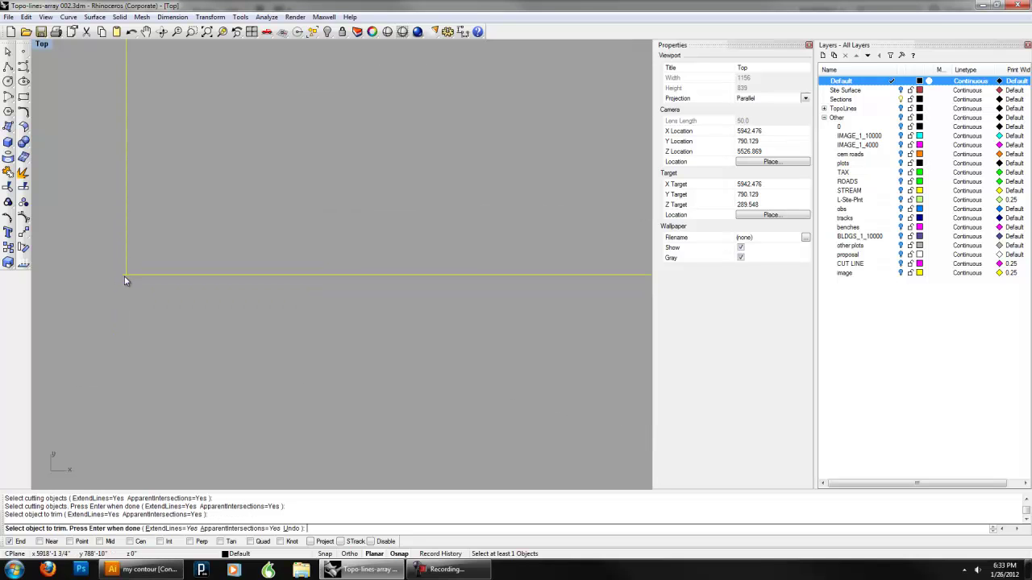
pyautogui.click(125, 275)
pyautogui.scroll(-6, 188, 315)
pyautogui.press('Return')
# Trim the baseline and right vertical line to a clean lower-right corner, removing both overhangs
pyautogui.scroll(-3, 447, 330)
pyautogui.scroll(7, 516, 306)
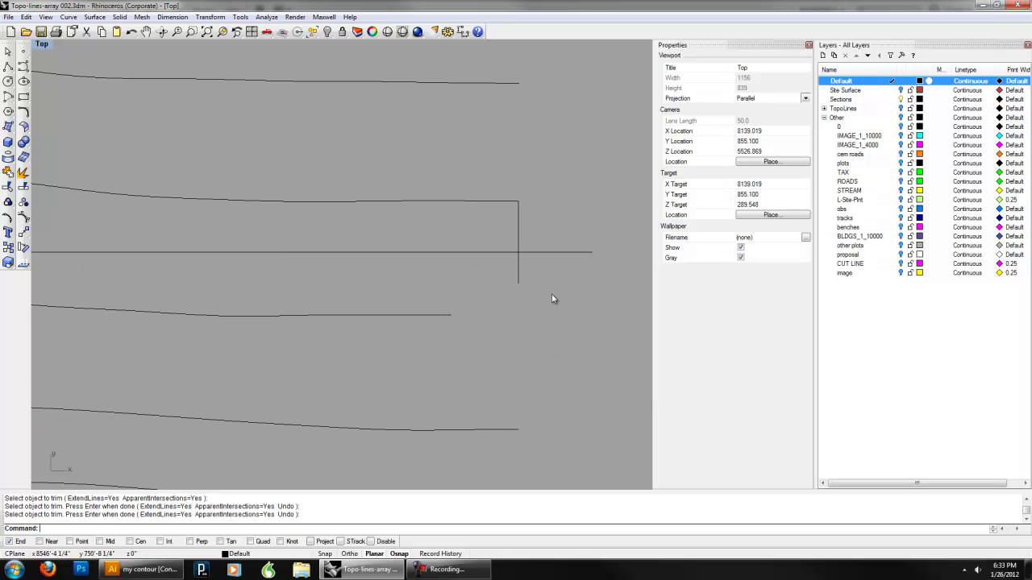
pyautogui.moveTo(552, 298); pyautogui.dragTo(504, 236)
pyautogui.press('Return')
pyautogui.click(562, 252)
pyautogui.click(518, 271)
pyautogui.press('Return')
# Join the third section profile, both vertical end lines and the baseline into one closed curve
pyautogui.scroll(-2, 534, 258)
pyautogui.moveTo(539, 270); pyautogui.dragTo(484, 179)
pyautogui.scroll(-8, 465, 204)
pyautogui.moveTo(134, 193); pyautogui.dragTo(362, 215, button='right')
pyautogui.moveTo(95, 242); pyautogui.dragTo(247, 246, button='right')
pyautogui.scroll(5, 224, 241)
pyautogui.click(215, 236)
pyautogui.write('Join')
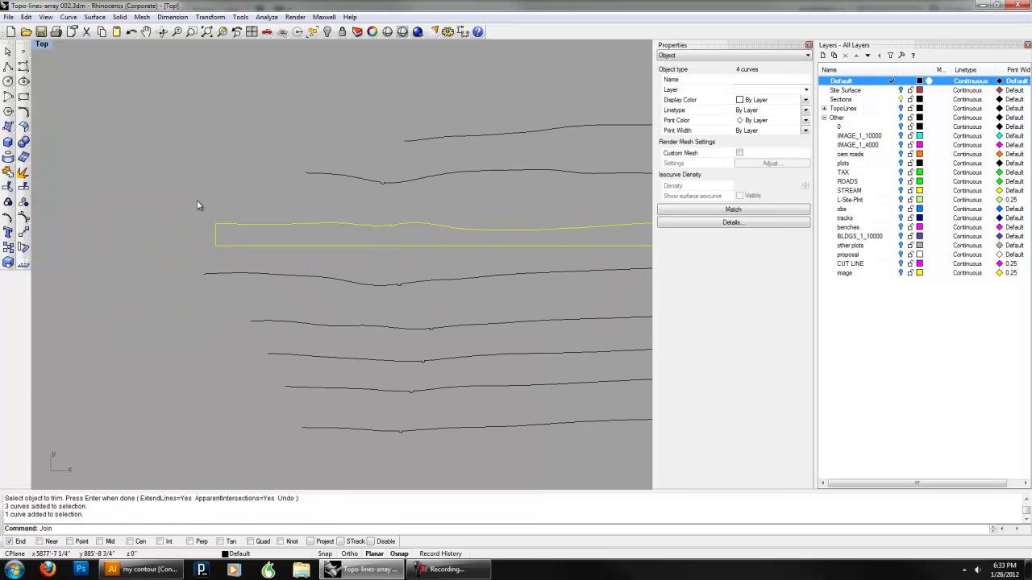
pyautogui.press('Return')
# Examine the closed third section outline from end to end, including its relation to the neighbouring section curves
pyautogui.scroll(-6, 347, 226)
pyautogui.moveTo(474, 211); pyautogui.dragTo(367, 204, button='right')
pyautogui.moveTo(510, 162); pyautogui.dragTo(427, 154, button='right')
pyautogui.press('Escape')
pyautogui.scroll(-2, 563, 173)
pyautogui.moveTo(555, 180); pyautogui.dragTo(453, 189, button='right')
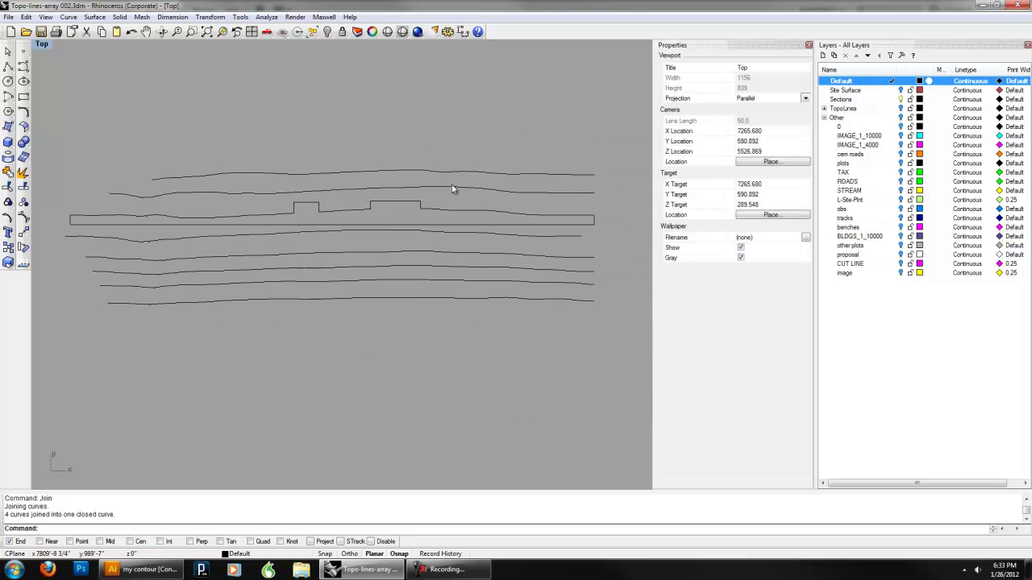
pyautogui.click(443, 214)
pyautogui.click(433, 131)
pyautogui.scroll(2, 573, 214)
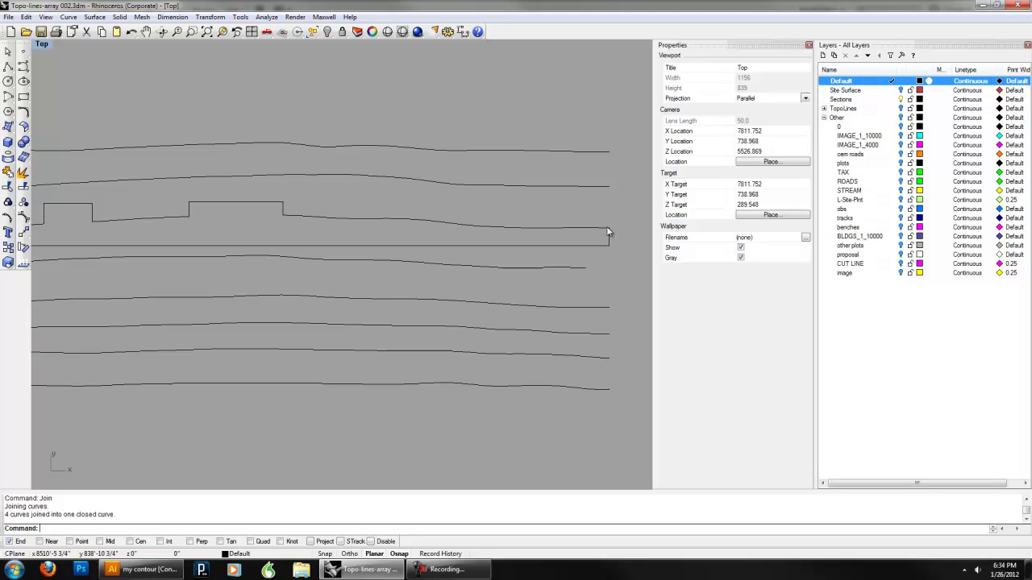
pyautogui.moveTo(279, 202); pyautogui.dragTo(606, 207, button='right')
pyautogui.moveTo(329, 248); pyautogui.dragTo(441, 250, button='right')
pyautogui.scroll(-5, 282, 274)
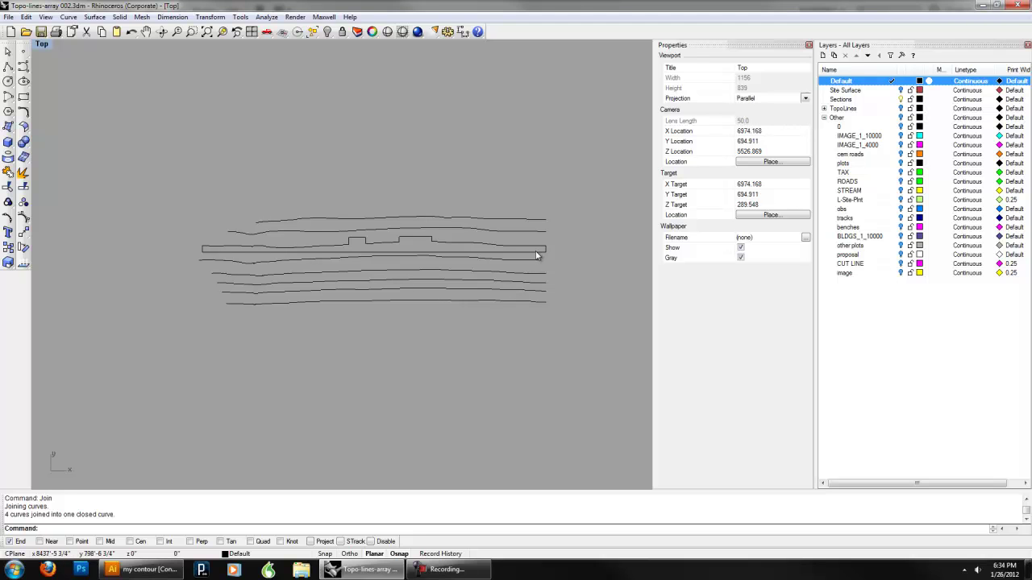
# Undo the join that closed the third section outline and clear the selection
pyautogui.hotkey('ctrl', 'z')
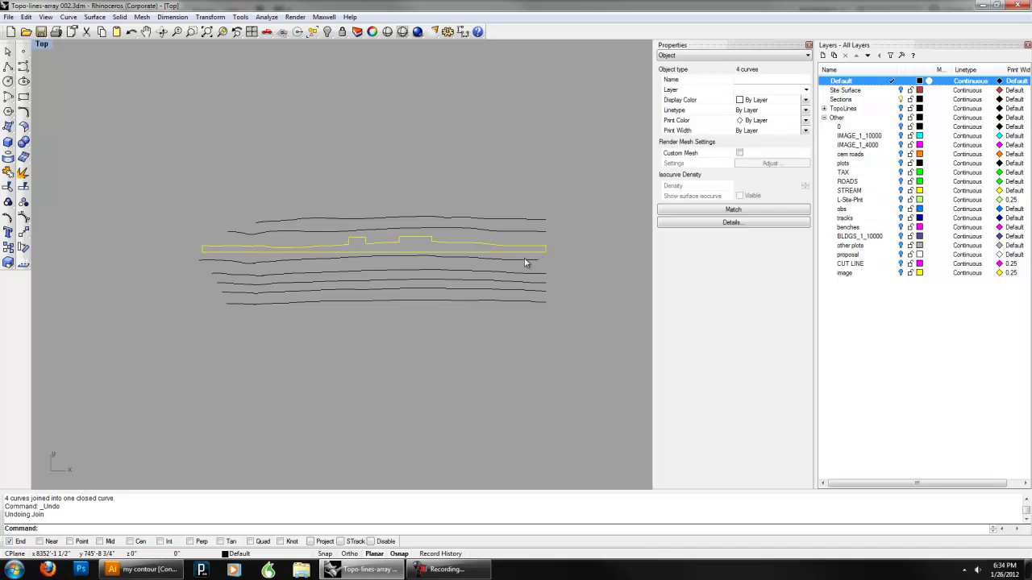
pyautogui.press('Escape')
pyautogui.scroll(3, 548, 268)
pyautogui.scroll(-1, 491, 298)
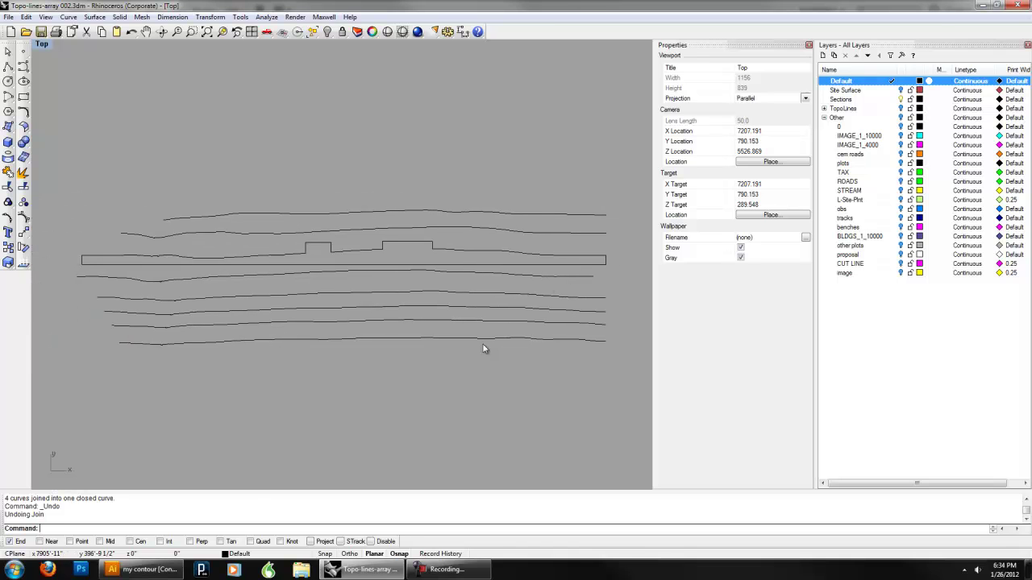